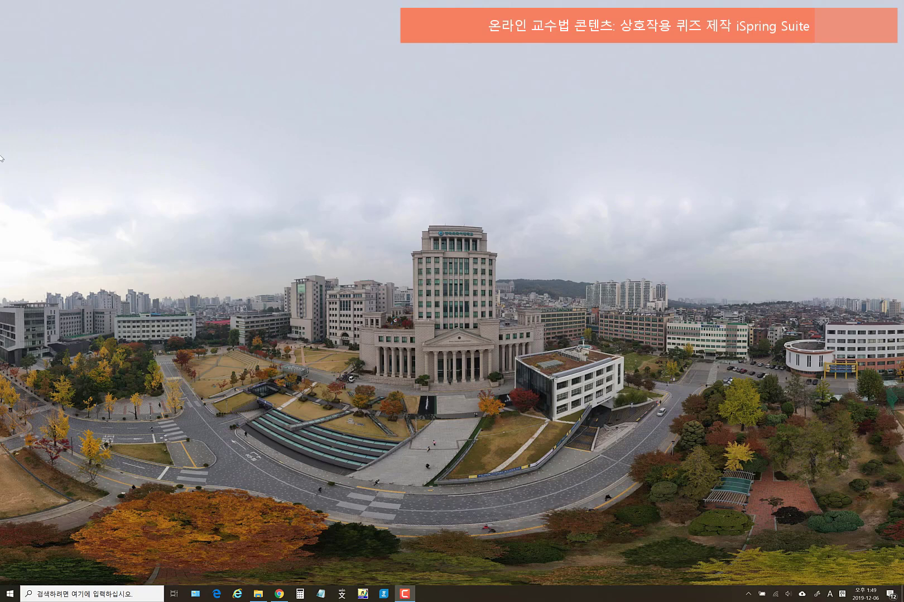
- Launch Internet Explorer from the taskbar, opening the Naver home page
{"action": "left_click", "coordinate": [237, 594]}
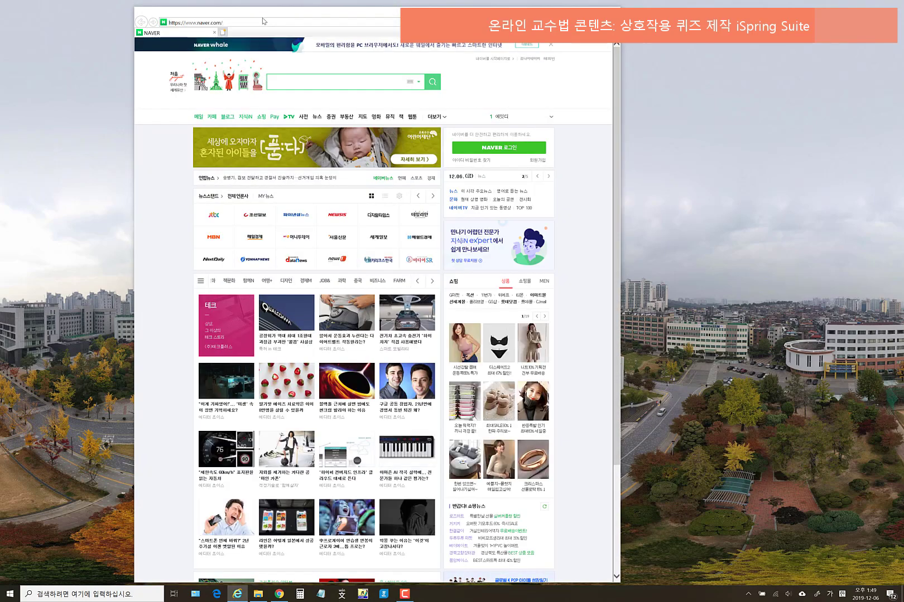
- Navigate the browser to google.com
{"action": "left_click", "coordinate": [264, 22]}
{"action": "type", "text": "google"}
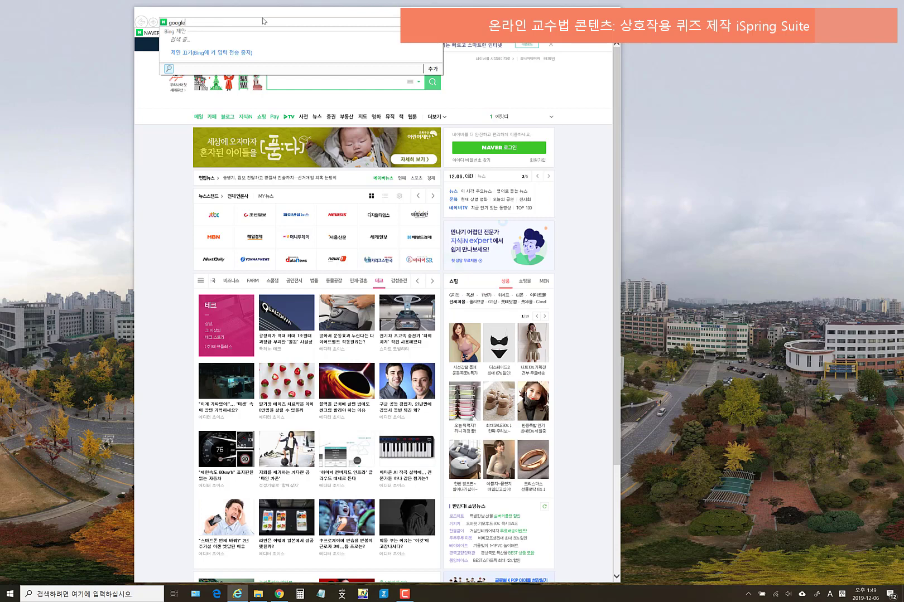
{"action": "type", "text": ".com"}
{"action": "key", "text": "Return"}
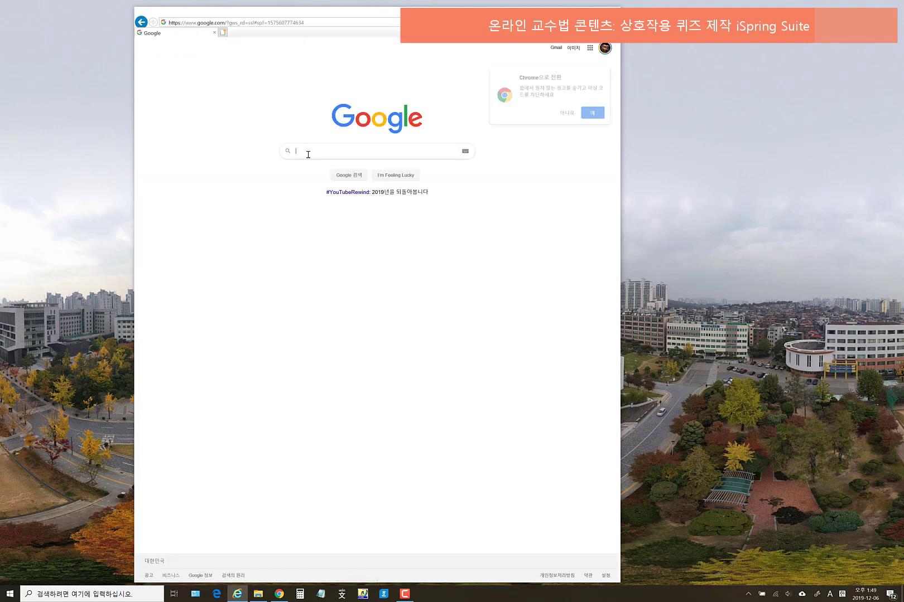
- Search Google for 'ispring'
{"action": "left_click", "coordinate": [308, 154]}
{"action": "type", "text": "is"}
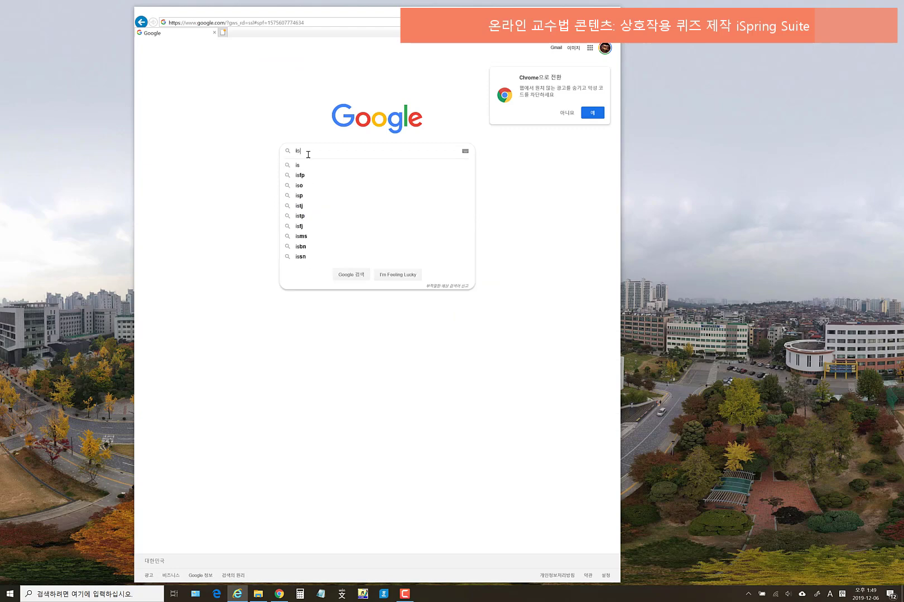
{"action": "type", "text": "pring"}
{"action": "key", "text": "Return"}
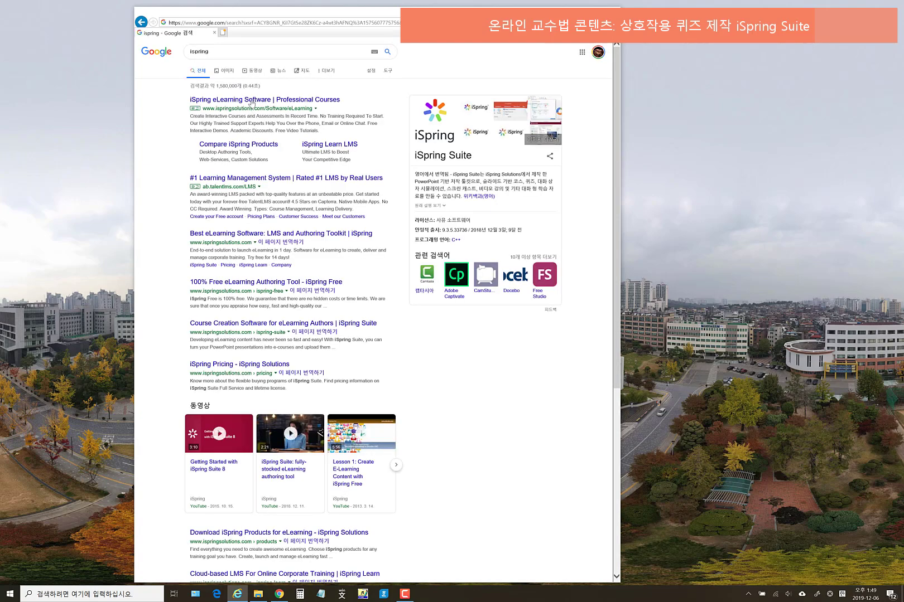
- Open the iSpring eLearning Software site and go to Products > iSpring Suite
{"action": "left_click", "coordinate": [251, 102]}
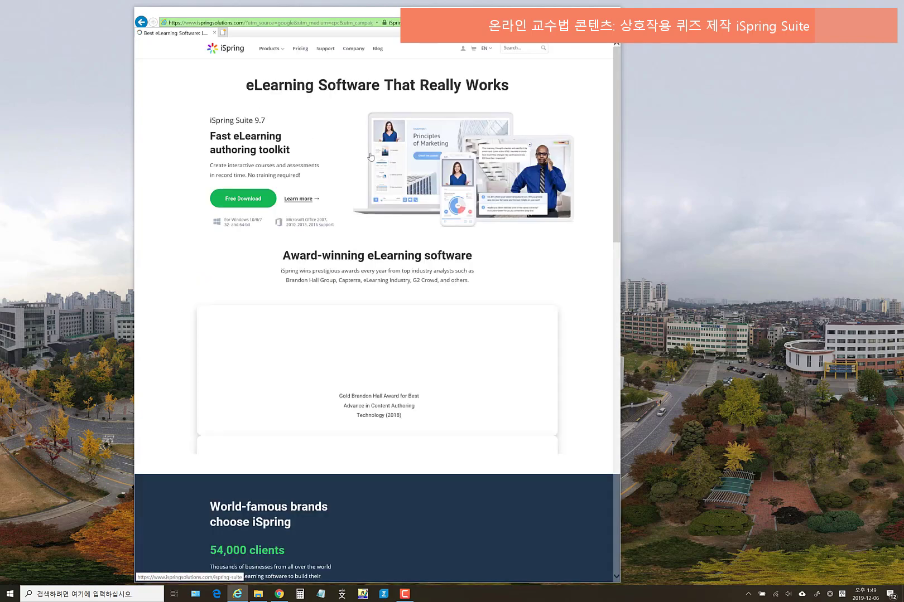
{"action": "left_click", "coordinate": [279, 54]}
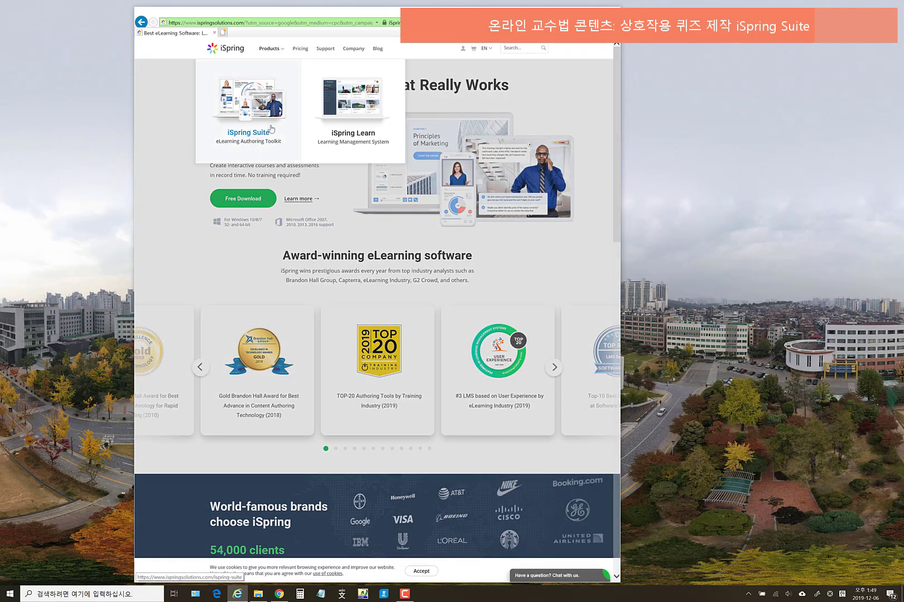
{"action": "left_click", "coordinate": [256, 102]}
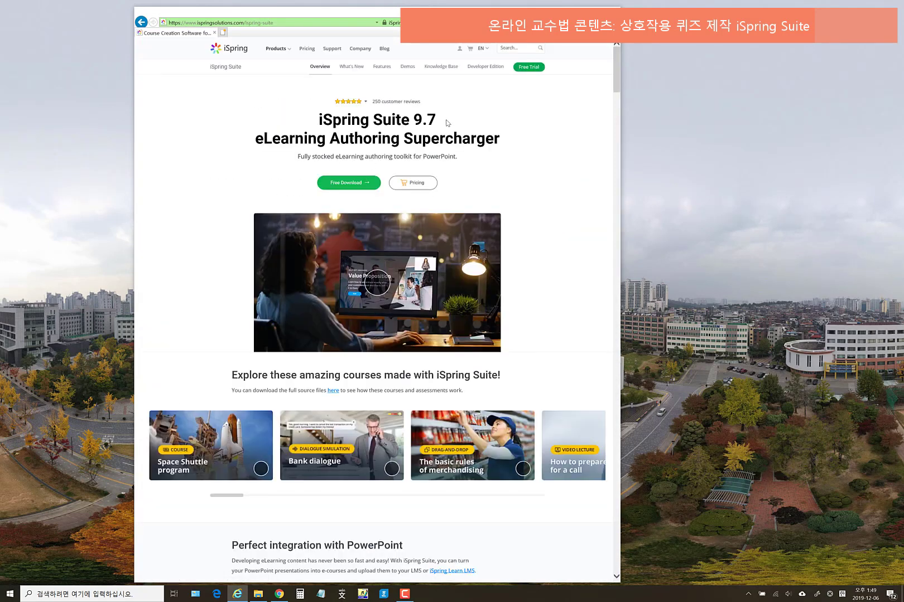
- Scroll through the iSpring Suite 9.7 page and return to the top
{"action": "left_click_drag", "start_coordinate": [373, 123], "coordinate": [436, 124]}
{"action": "scroll", "coordinate": [538, 228], "scroll_direction": "down", "scroll_amount": 1}
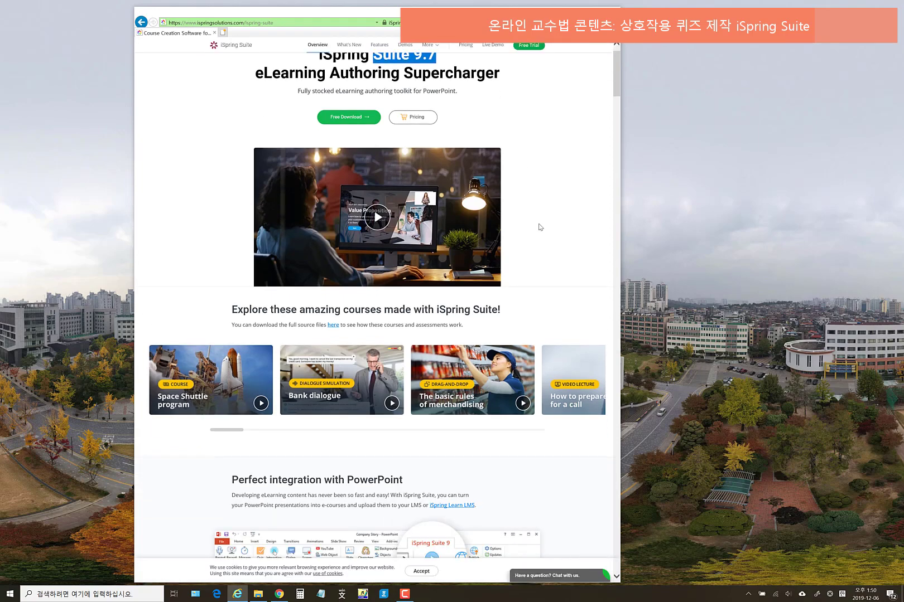
{"action": "scroll", "coordinate": [539, 223], "scroll_direction": "down", "scroll_amount": 7}
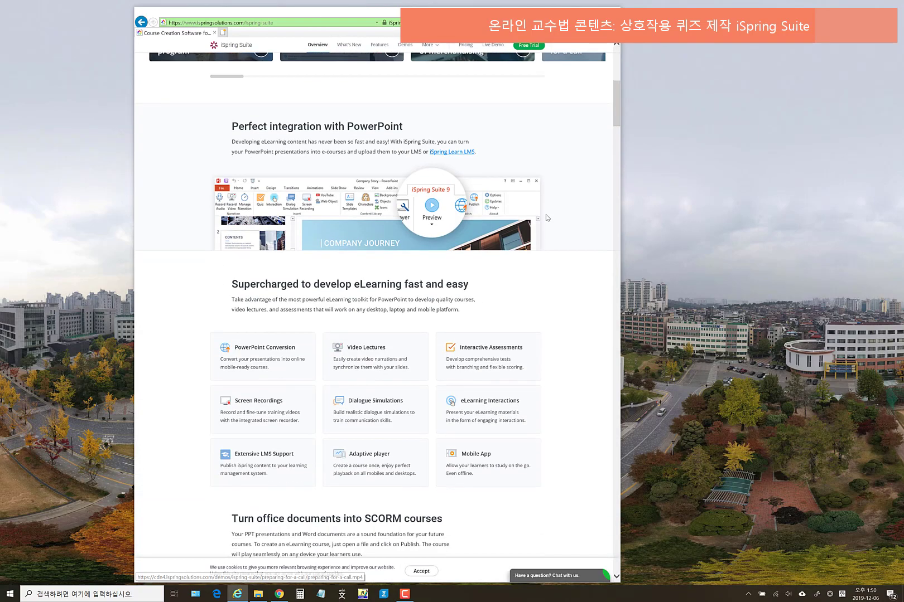
{"action": "scroll", "coordinate": [547, 217], "scroll_direction": "down", "scroll_amount": 8}
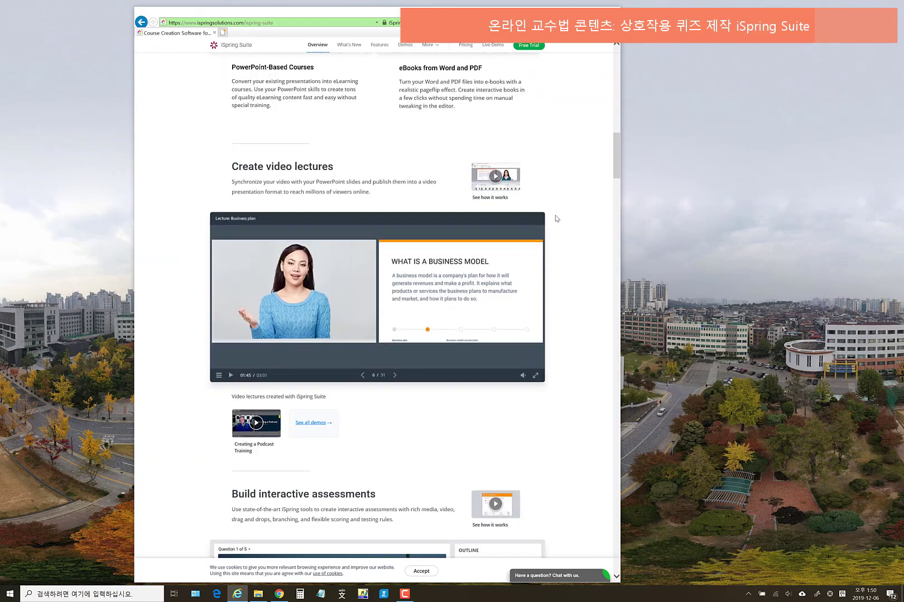
{"action": "scroll", "coordinate": [558, 217], "scroll_direction": "down", "scroll_amount": 7}
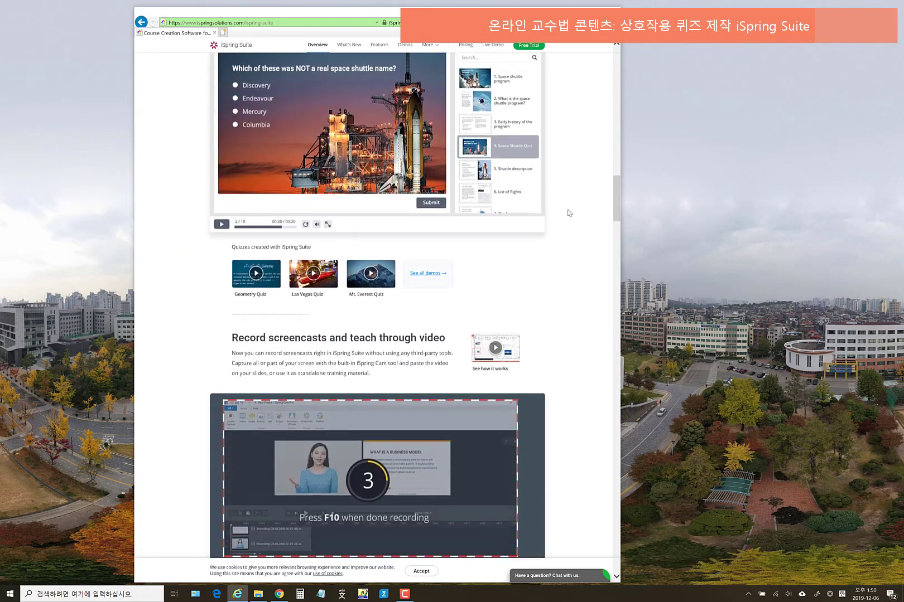
{"action": "scroll", "coordinate": [607, 212], "scroll_direction": "down", "scroll_amount": 7}
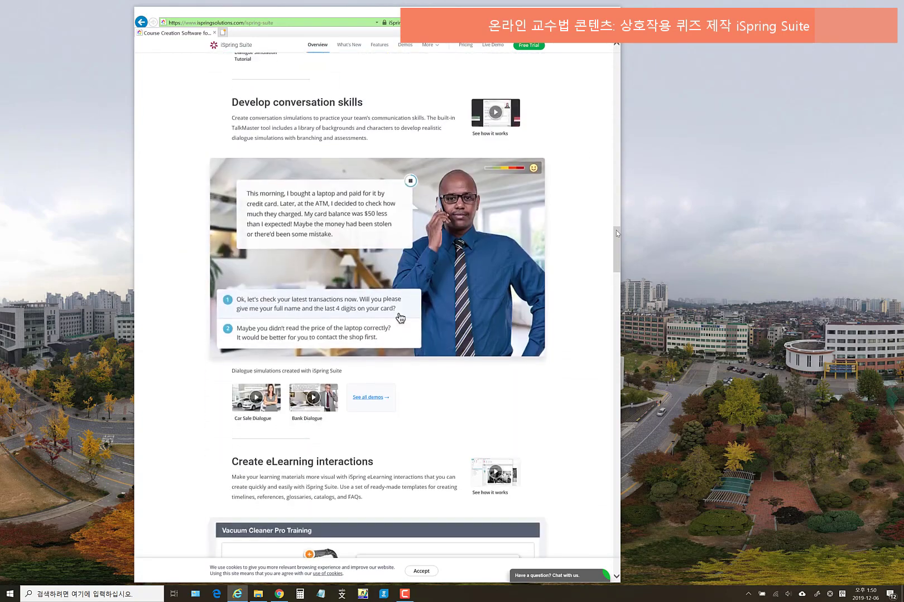
{"action": "scroll", "coordinate": [617, 242], "scroll_direction": "up", "scroll_amount": 7}
{"action": "left_click_drag", "start_coordinate": [614, 218], "coordinate": [611, 67]}
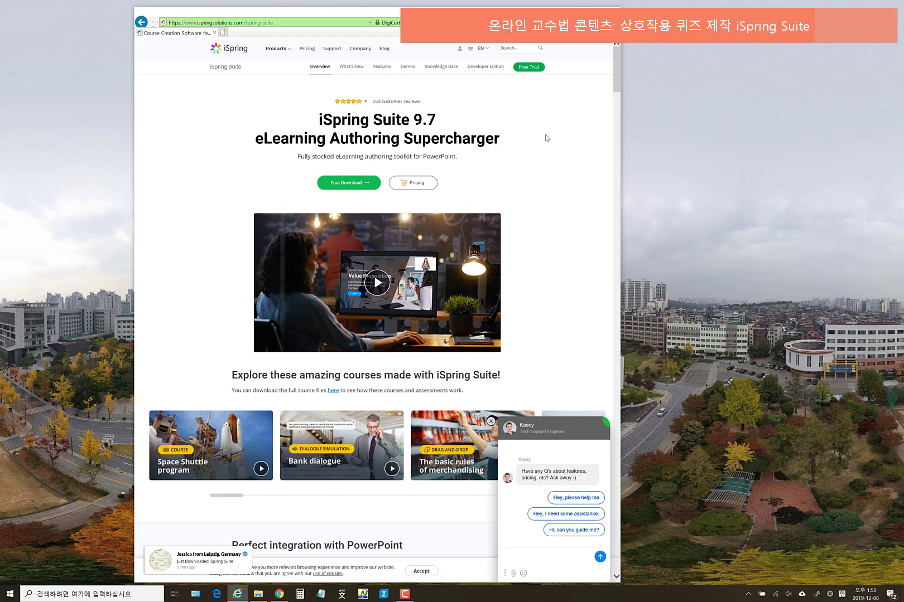
- Browse the iSpring Suite Demos page, then close Internet Explorer
{"action": "left_click", "coordinate": [412, 69]}
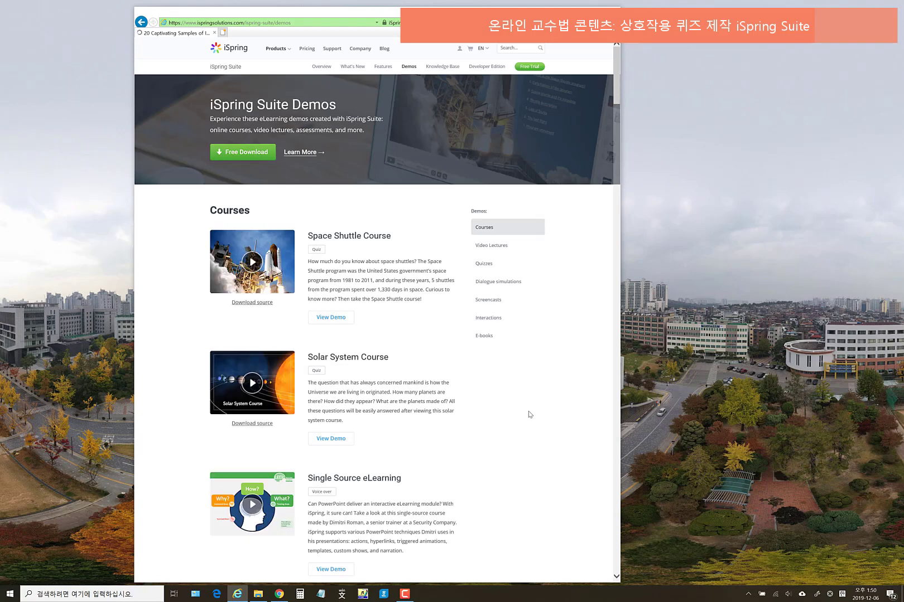
{"action": "scroll", "coordinate": [617, 106], "scroll_direction": "down", "scroll_amount": 6}
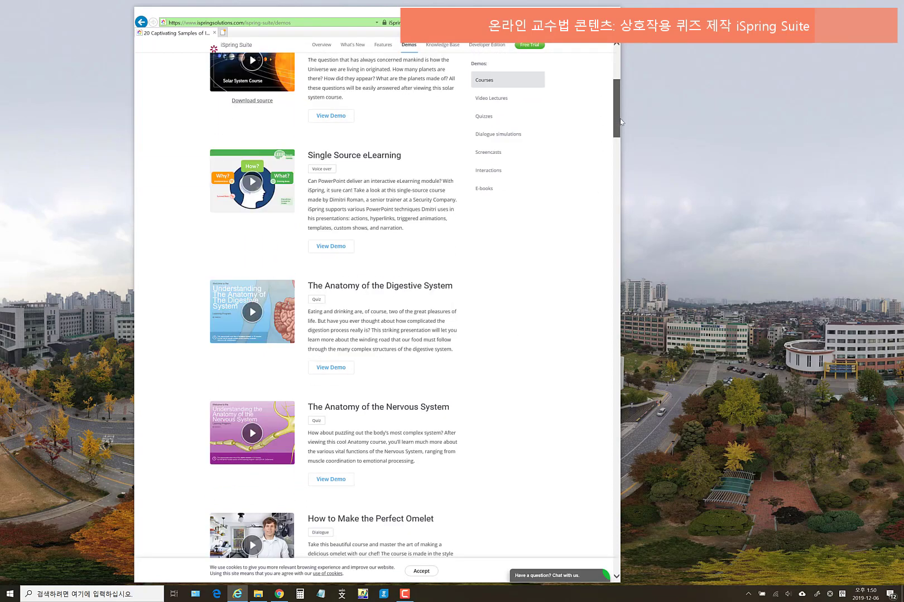
{"action": "left_click_drag", "start_coordinate": [620, 119], "coordinate": [619, 83]}
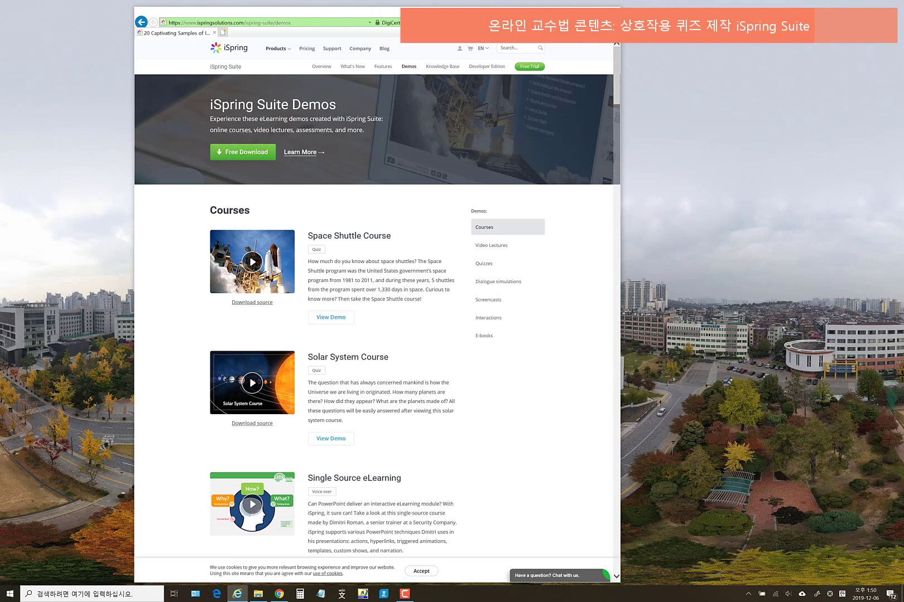
{"action": "left_click", "coordinate": [610, 13]}
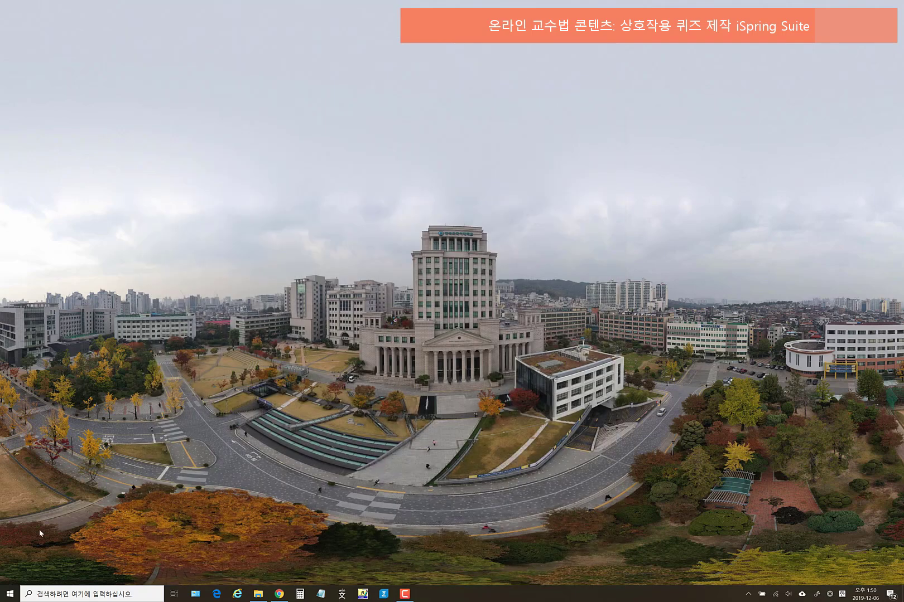
- Launch iSpring Suite 9 via Windows search for 'ispring' and bring up Quick Start
{"action": "left_click", "coordinate": [65, 595]}
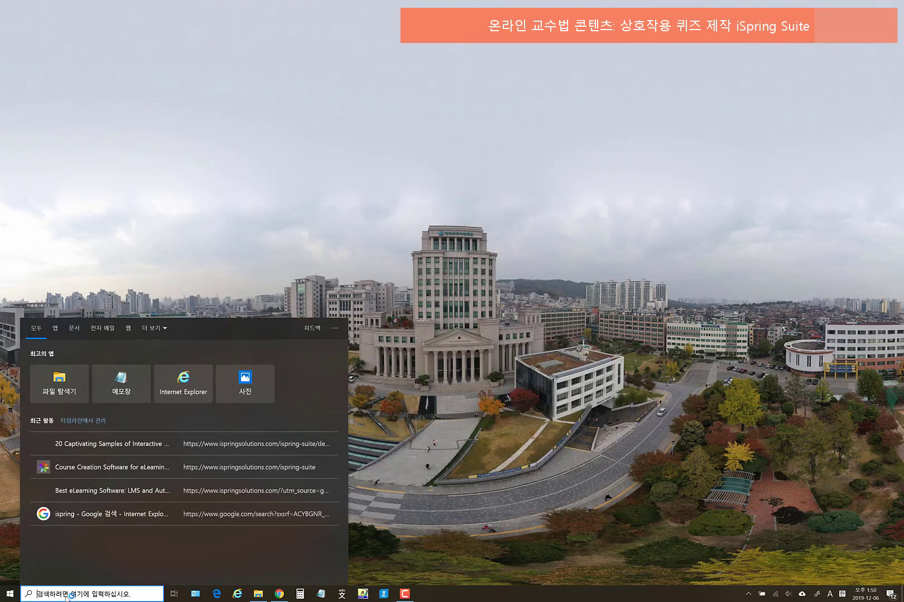
{"action": "type", "text": "ispring"}
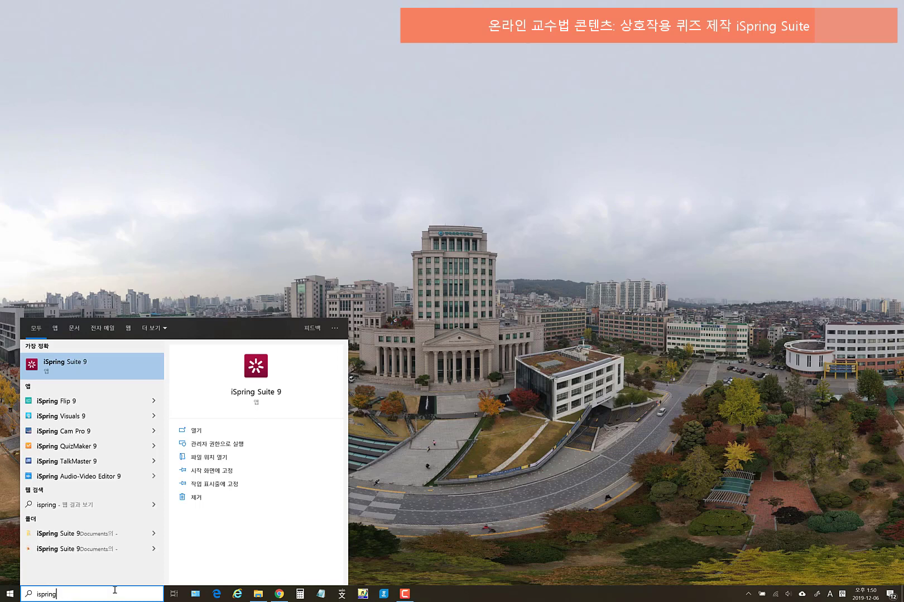
{"action": "left_click", "coordinate": [48, 371]}
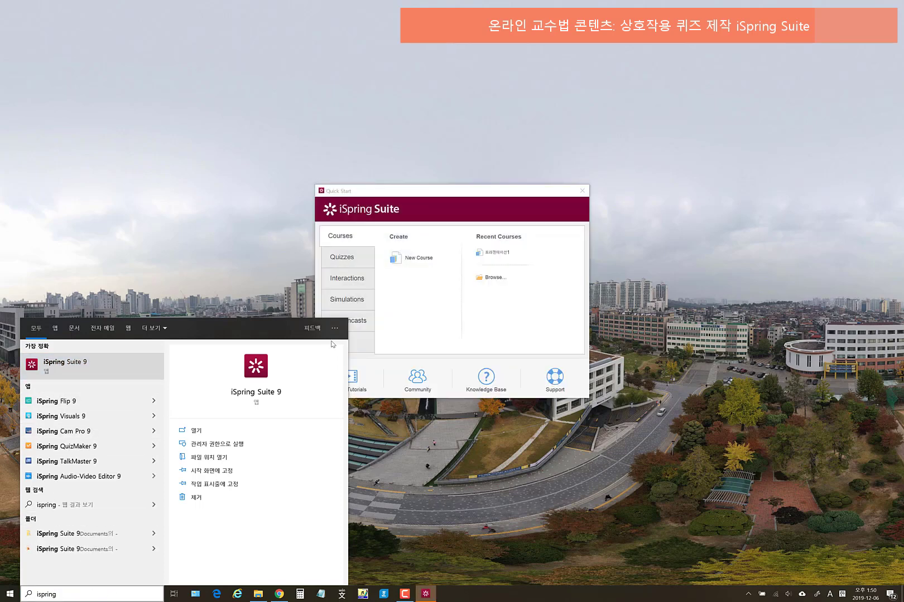
{"action": "left_click", "coordinate": [468, 362]}
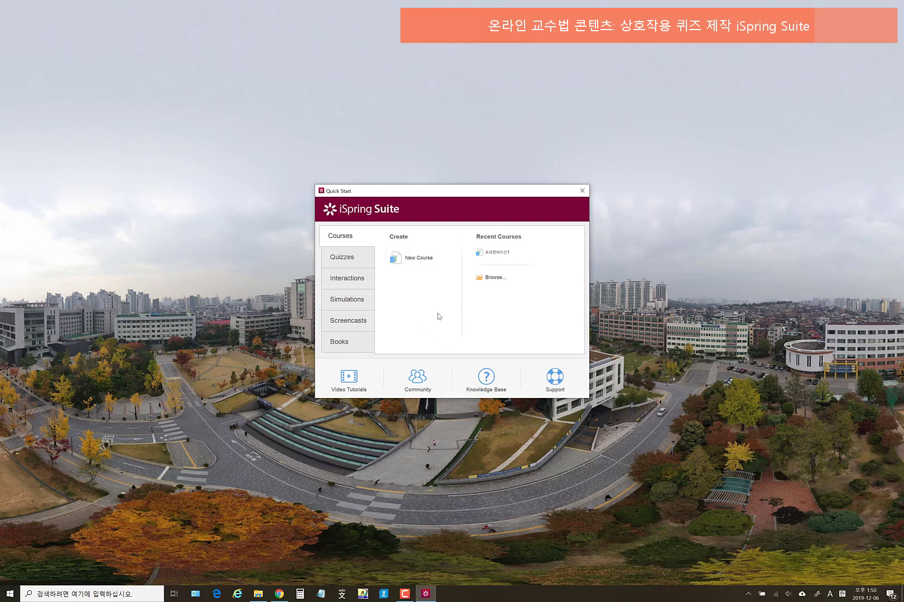
- Browse the Quizzes, Interactions, Simulations, Screencasts and Books tabs, ending on Quizzes
{"action": "left_click", "coordinate": [355, 259]}
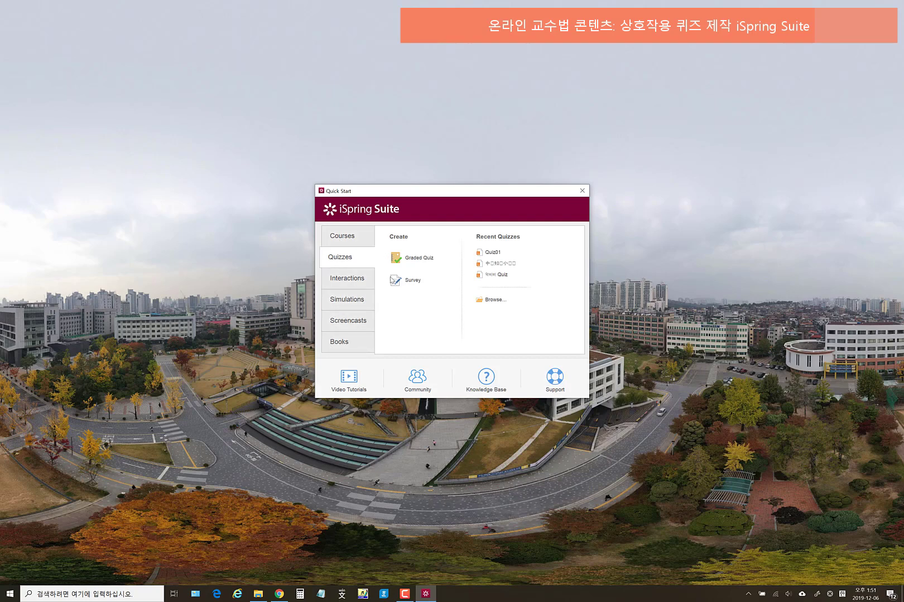
{"action": "left_click", "coordinate": [350, 283]}
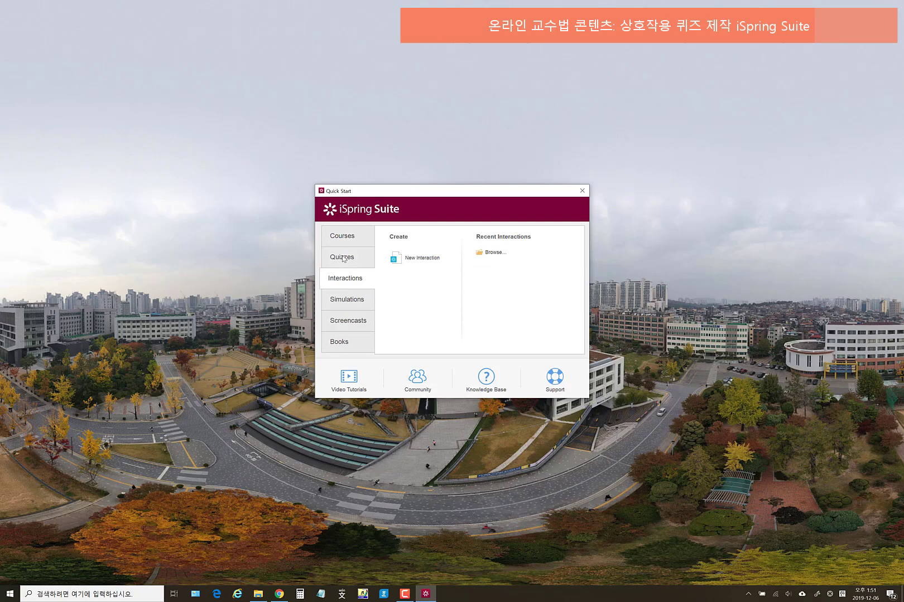
{"action": "left_click", "coordinate": [342, 258]}
{"action": "left_click", "coordinate": [355, 303]}
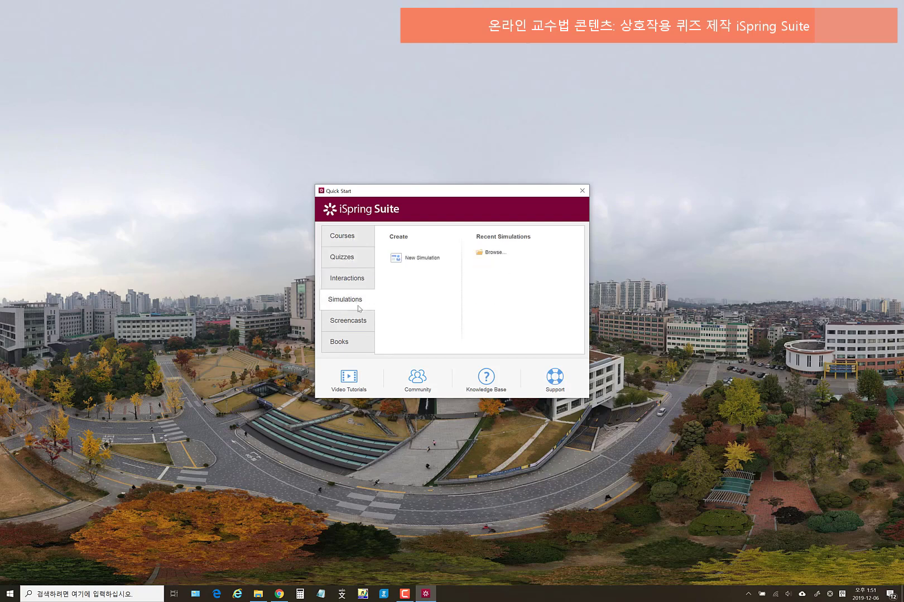
{"action": "left_click", "coordinate": [357, 327]}
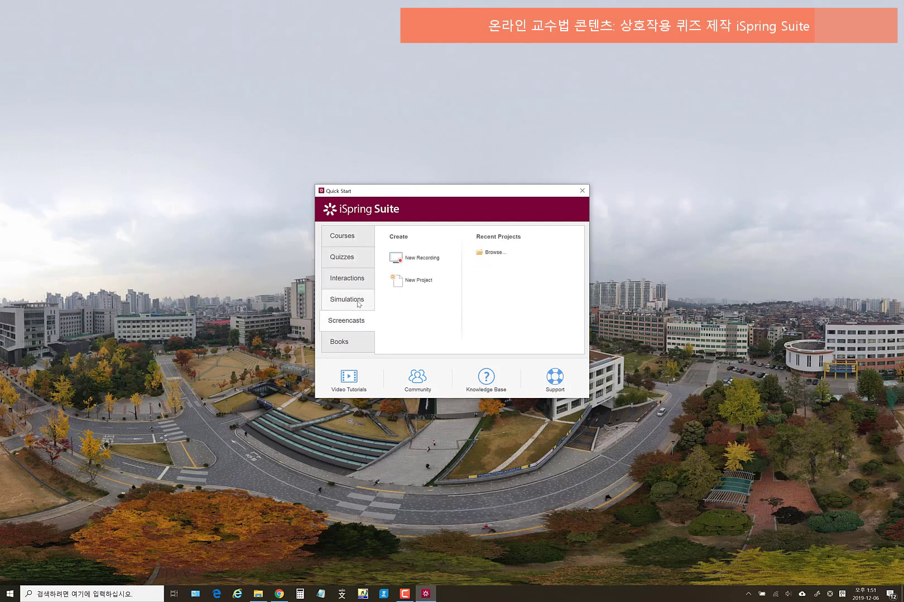
{"action": "left_click", "coordinate": [360, 301]}
{"action": "left_click", "coordinate": [364, 323]}
{"action": "left_click", "coordinate": [352, 345]}
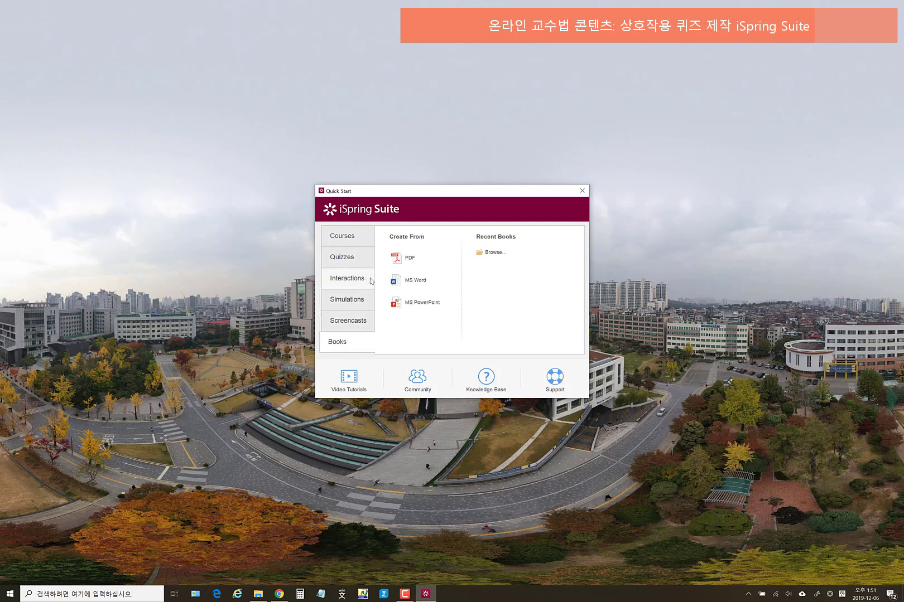
{"action": "left_click", "coordinate": [352, 261]}
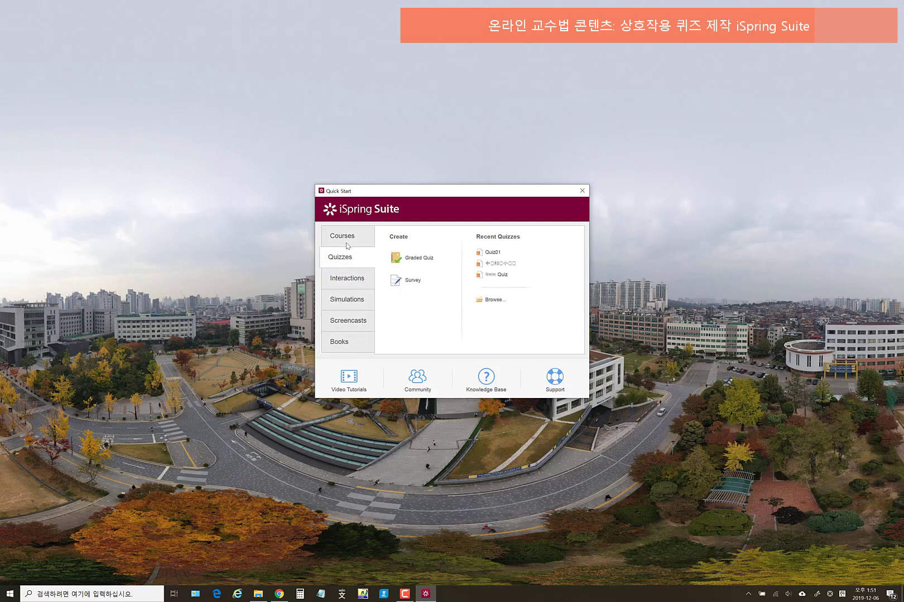
- Create a new Graded Quiz and browse the question type gallery without inserting a question
{"action": "left_click", "coordinate": [417, 258]}
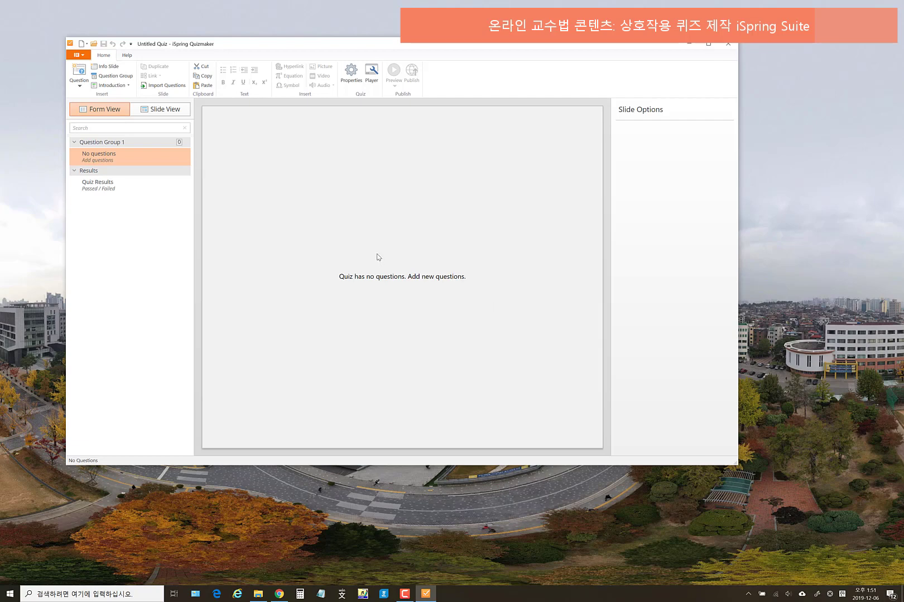
{"action": "left_click", "coordinate": [78, 86]}
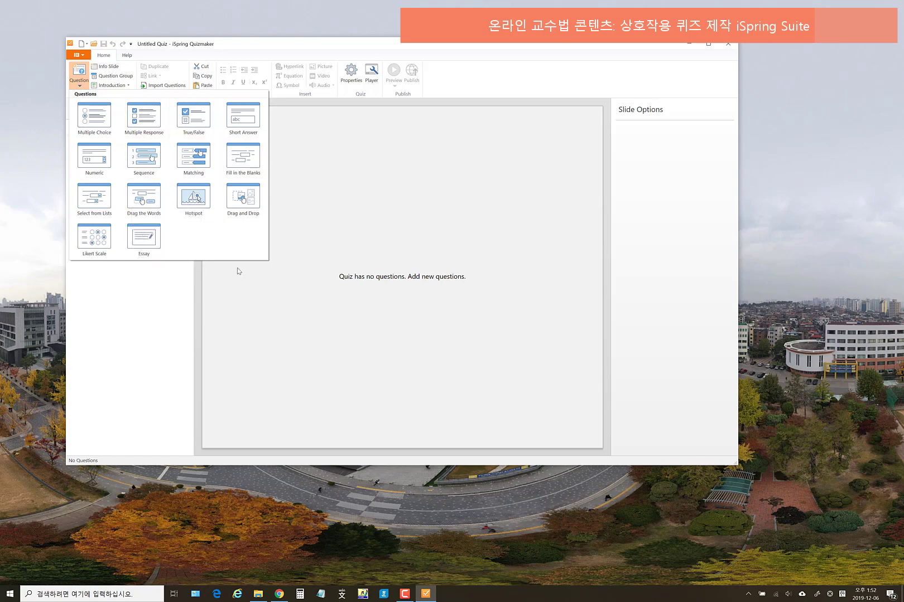
{"action": "left_click", "coordinate": [256, 311]}
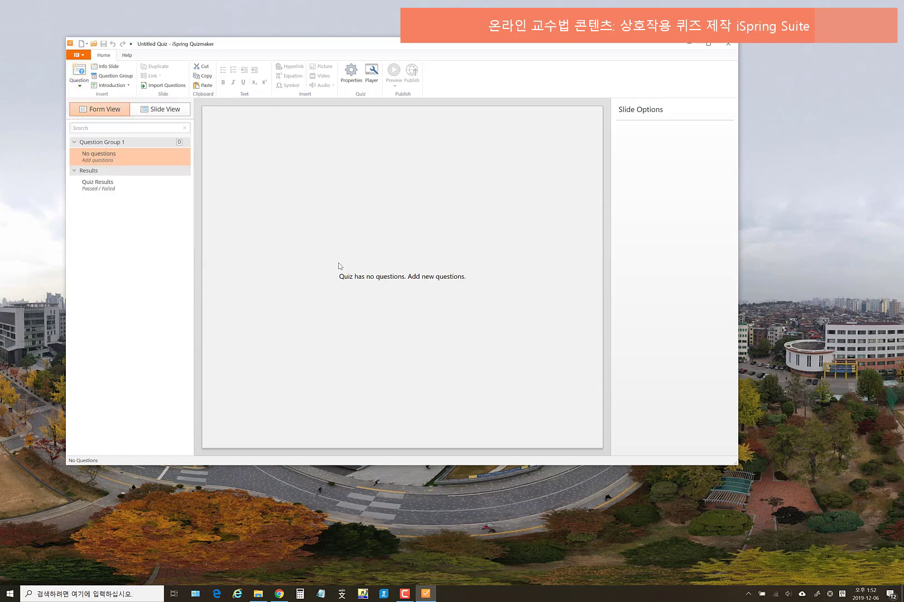
{"action": "left_click", "coordinate": [79, 84]}
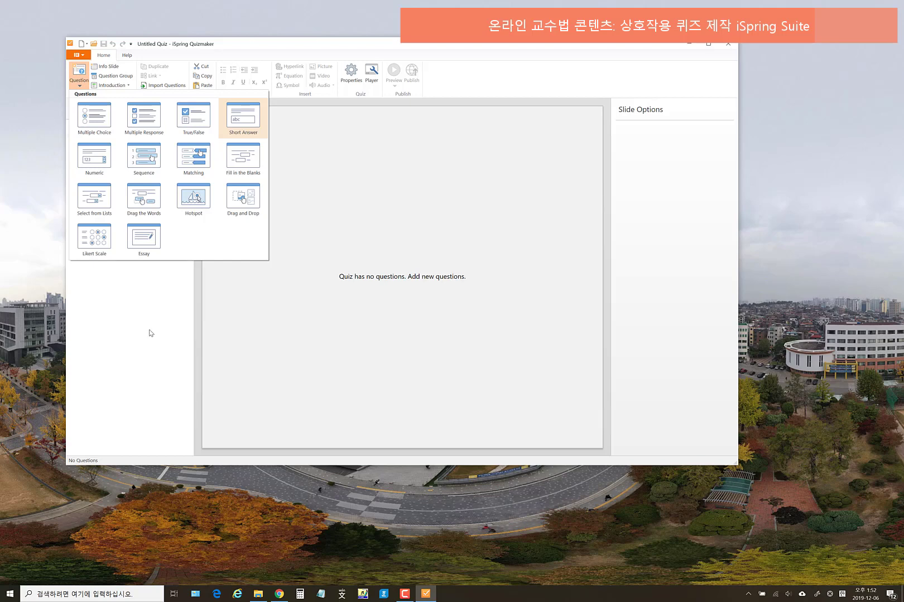
{"action": "left_click", "coordinate": [138, 373]}
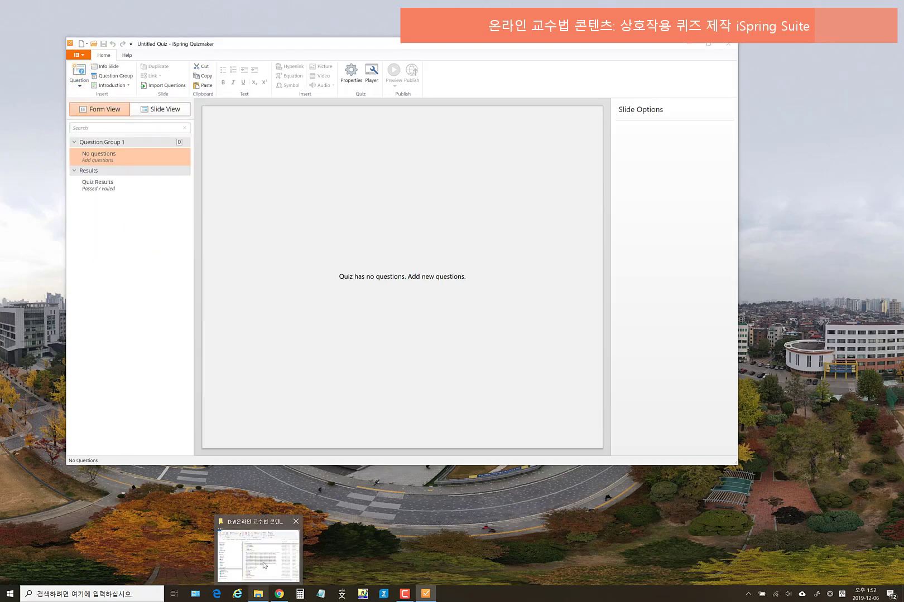
- Open Chap 01.hwp from the quiz folder in Hangul and reposition its window
{"action": "left_click", "coordinate": [266, 564]}
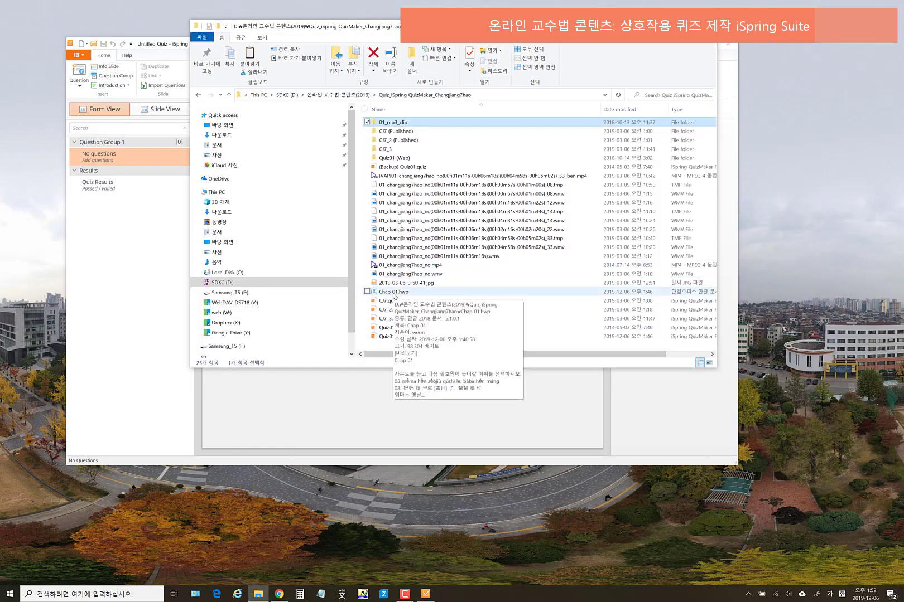
{"action": "double_click", "coordinate": [394, 292]}
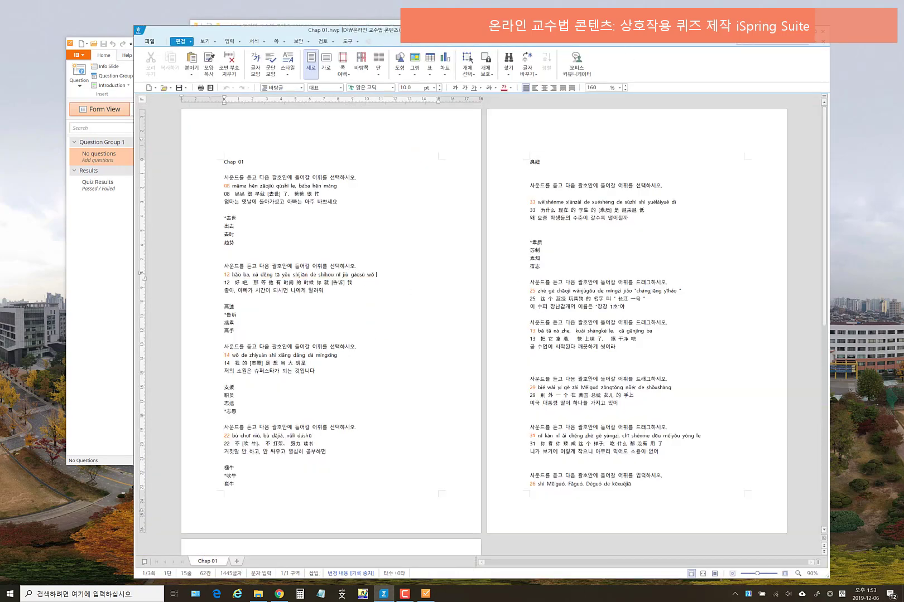
{"action": "left_click_drag", "start_coordinate": [606, 51], "coordinate": [522, 31]}
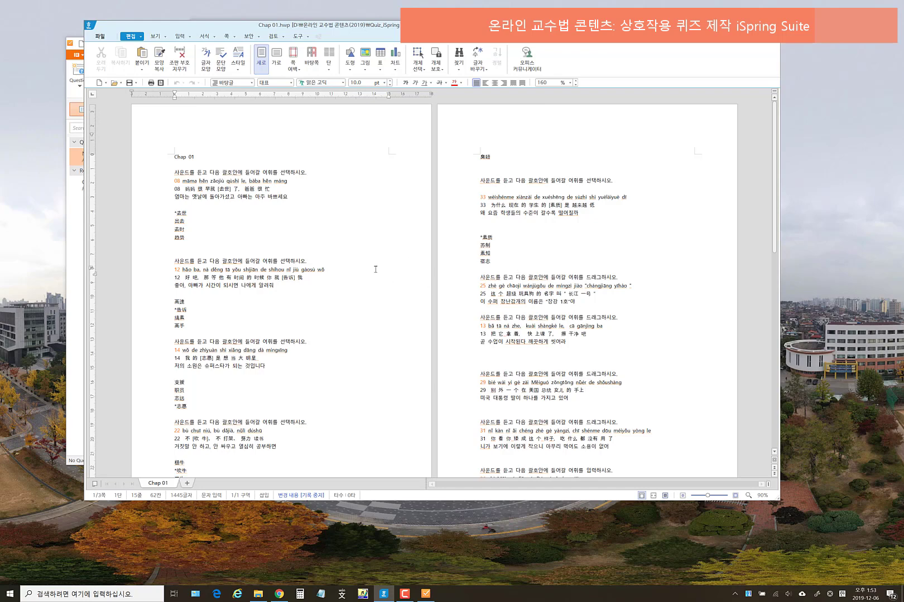
- Scroll through the Chap 01 questions, selecting and then deselecting the first question's lines
{"action": "scroll", "coordinate": [375, 268], "scroll_direction": "down", "scroll_amount": 1}
{"action": "scroll", "coordinate": [375, 269], "scroll_direction": "down", "scroll_amount": 1}
{"action": "scroll", "coordinate": [343, 273], "scroll_direction": "down", "scroll_amount": 6}
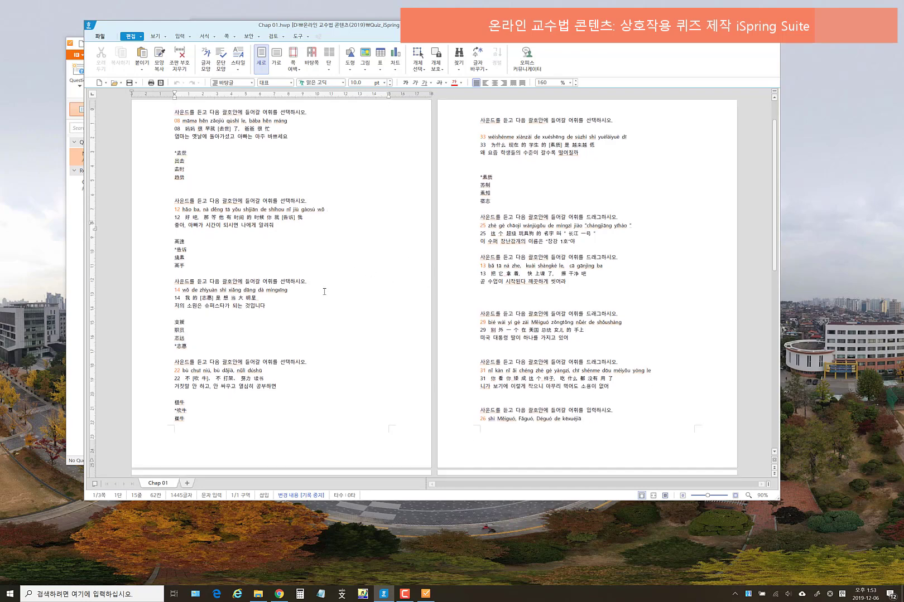
{"action": "scroll", "coordinate": [337, 335], "scroll_direction": "up", "scroll_amount": 8}
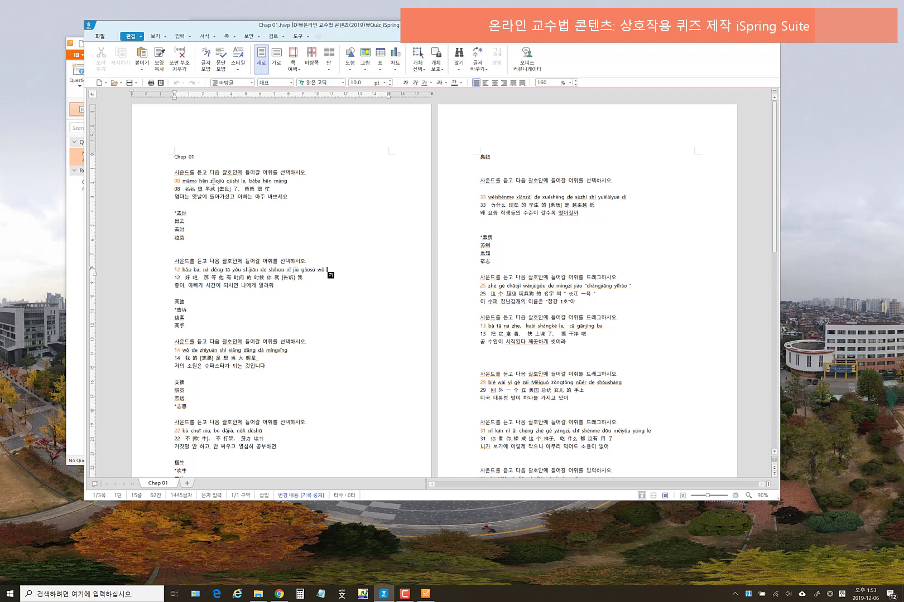
{"action": "left_click_drag", "start_coordinate": [175, 173], "coordinate": [294, 197]}
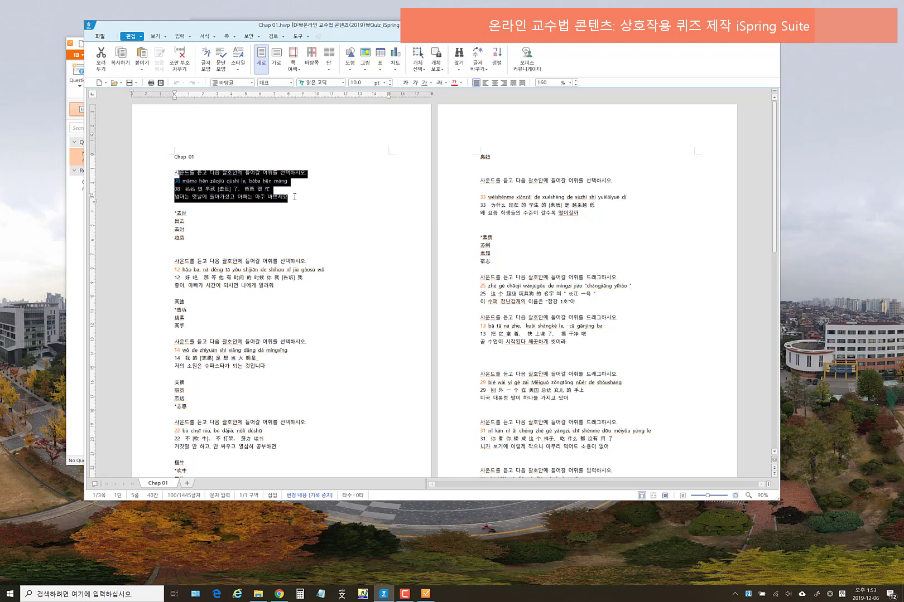
{"action": "left_click", "coordinate": [287, 219]}
- Scroll back over the document and close Chap 01.hwp
{"action": "scroll", "coordinate": [288, 223], "scroll_direction": "down", "scroll_amount": 10}
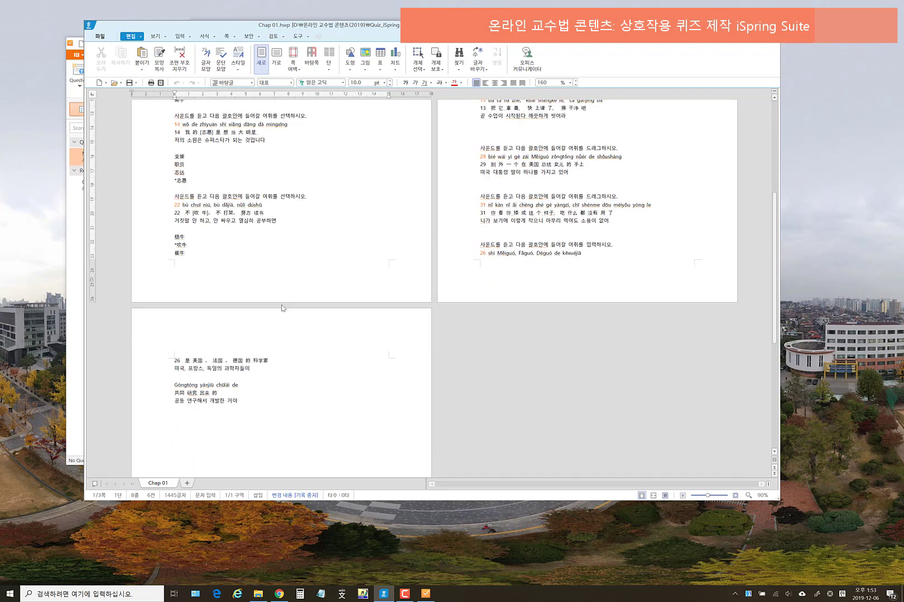
{"action": "scroll", "coordinate": [316, 304], "scroll_direction": "up", "scroll_amount": 6}
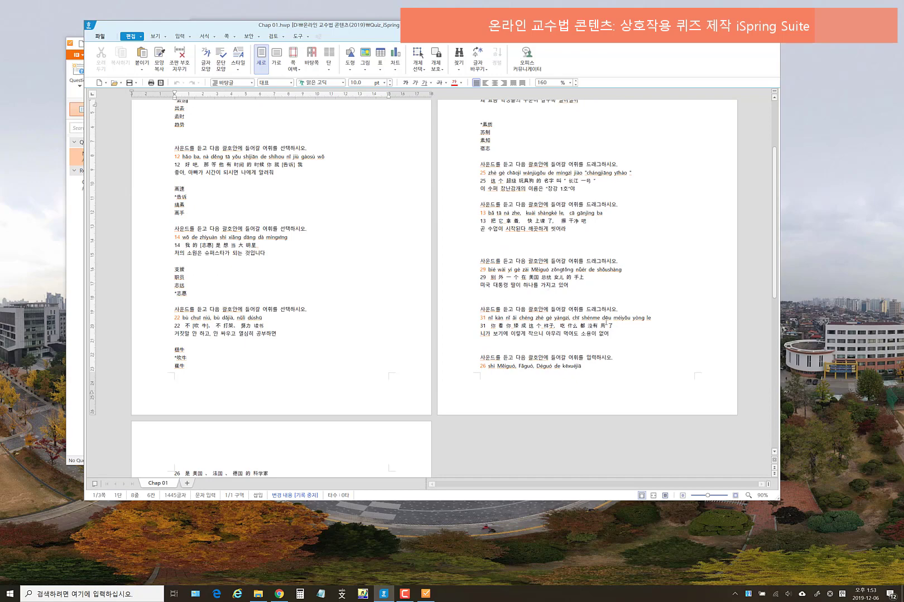
{"action": "scroll", "coordinate": [605, 326], "scroll_direction": "up", "scroll_amount": 4}
{"action": "scroll", "coordinate": [600, 290], "scroll_direction": "down", "scroll_amount": 2}
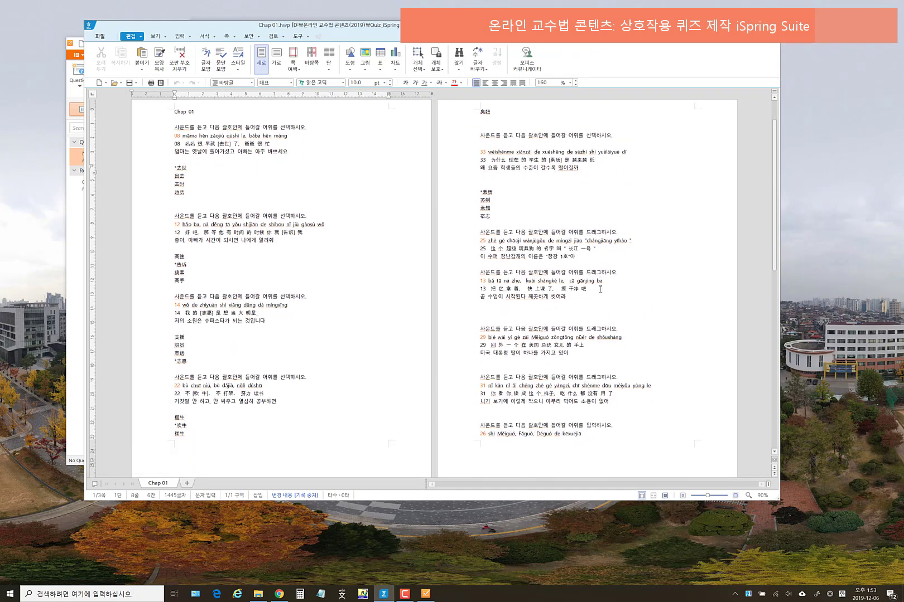
{"action": "scroll", "coordinate": [591, 284], "scroll_direction": "up", "scroll_amount": 2}
{"action": "scroll", "coordinate": [586, 279], "scroll_direction": "down", "scroll_amount": 4}
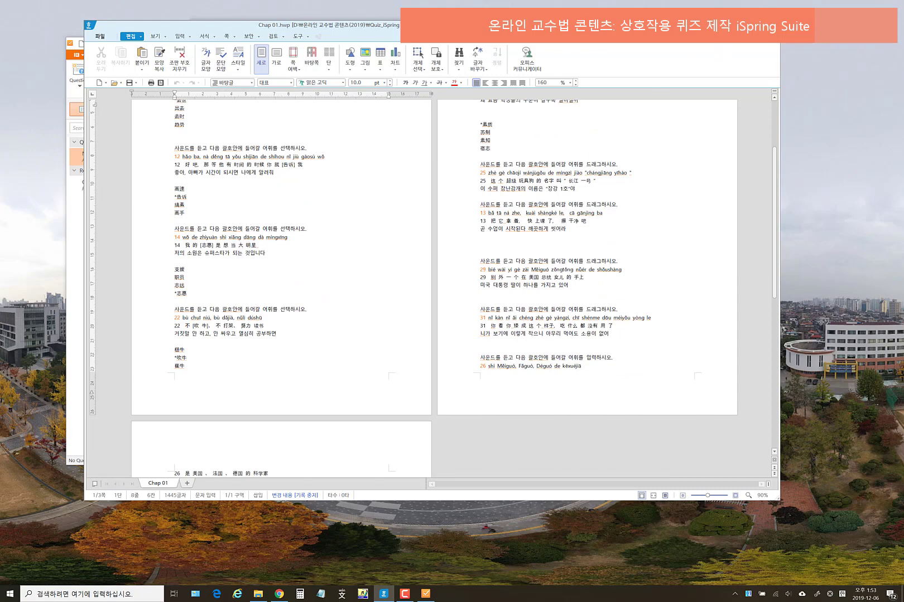
{"action": "left_click", "coordinate": [773, 25]}
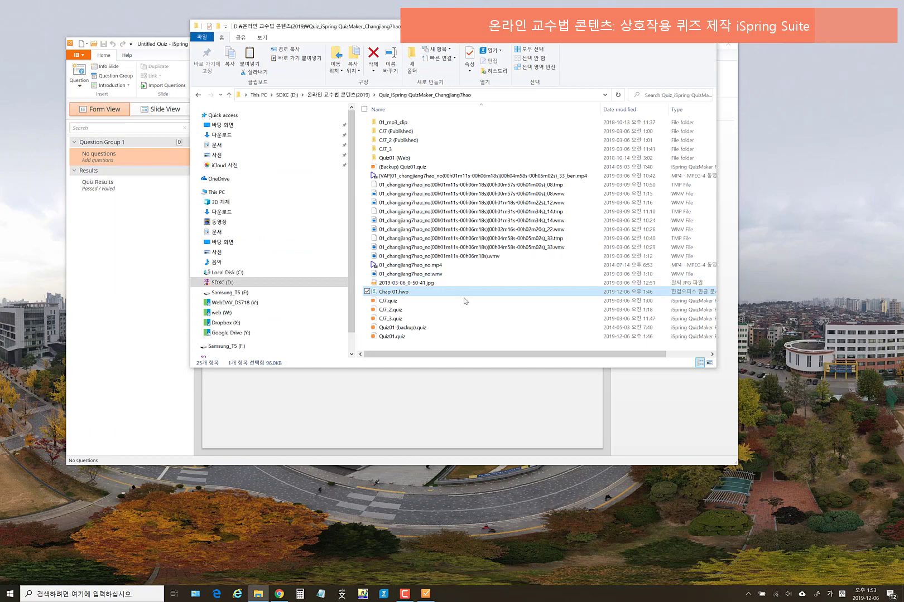
- Look inside the 01_mp3_clip folder, then return to the quiz folder
{"action": "double_click", "coordinate": [397, 122]}
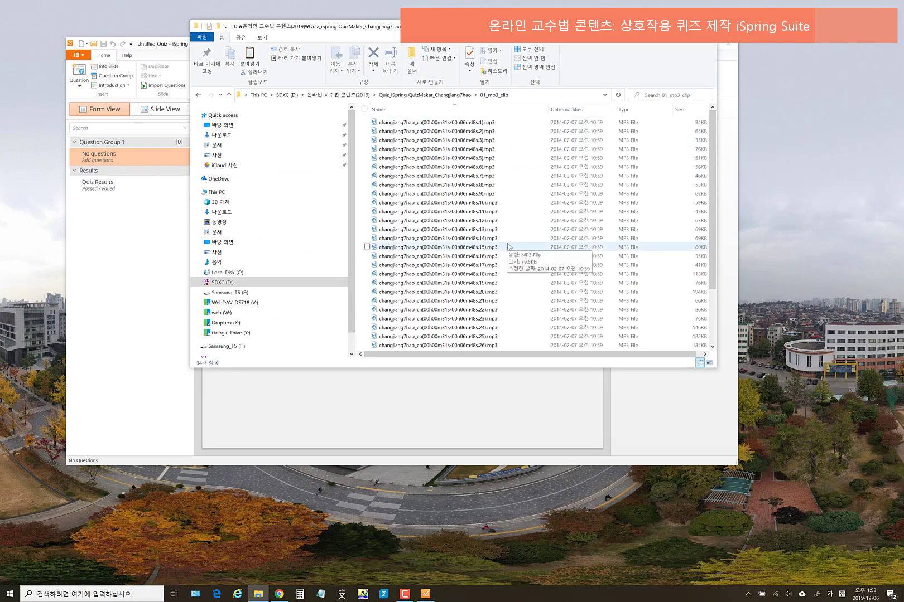
{"action": "scroll", "coordinate": [512, 256], "scroll_direction": "down", "scroll_amount": 2}
{"action": "left_click", "coordinate": [199, 95]}
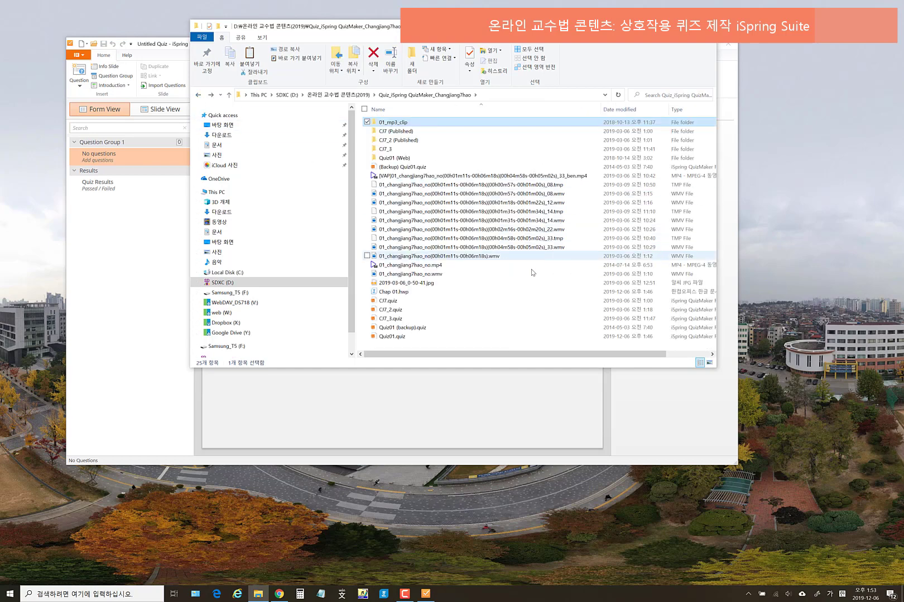
- Sort the quiz folder by Date modified, widen it to show sizes, and select Quiz01.quiz
{"action": "left_click", "coordinate": [411, 159]}
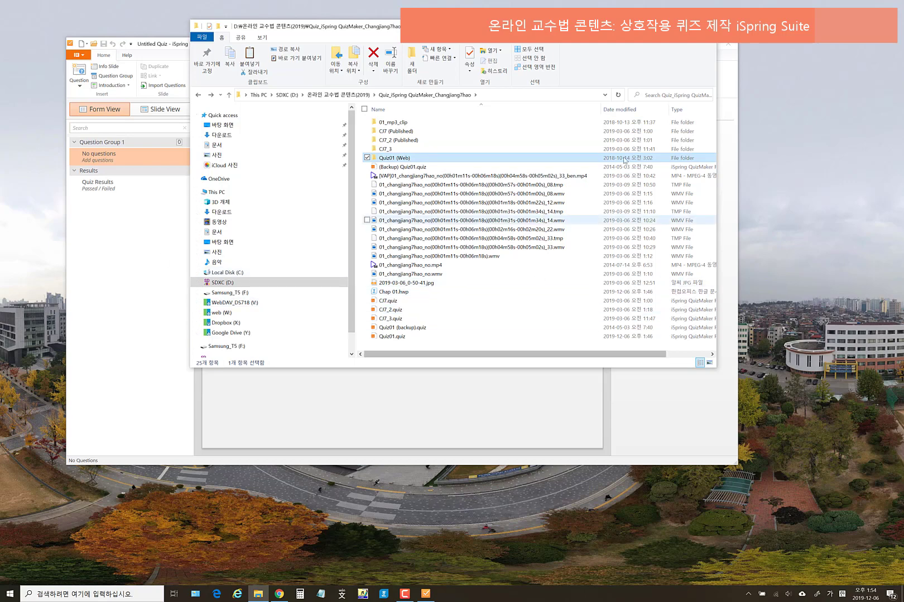
{"action": "left_click", "coordinate": [633, 110]}
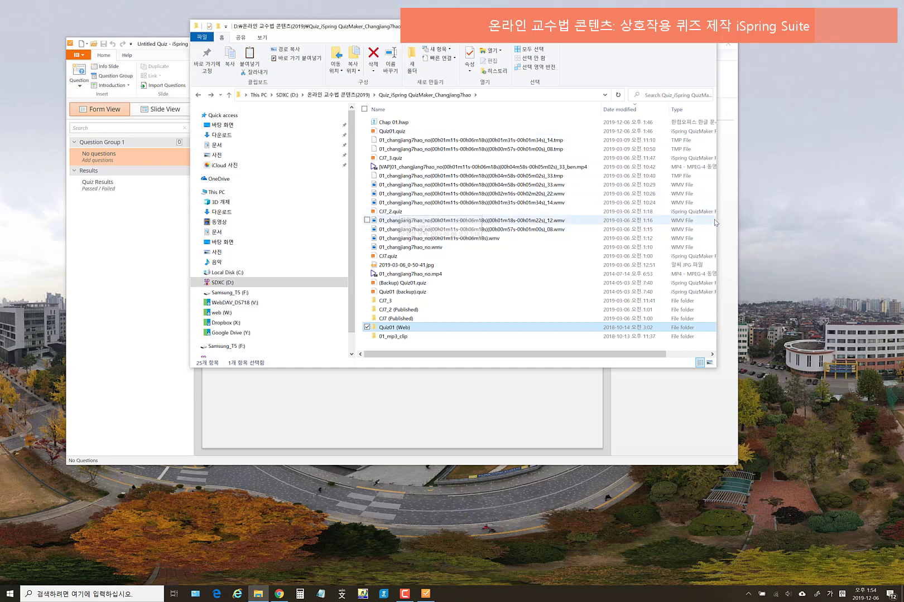
{"action": "left_click_drag", "start_coordinate": [716, 222], "coordinate": [835, 222]}
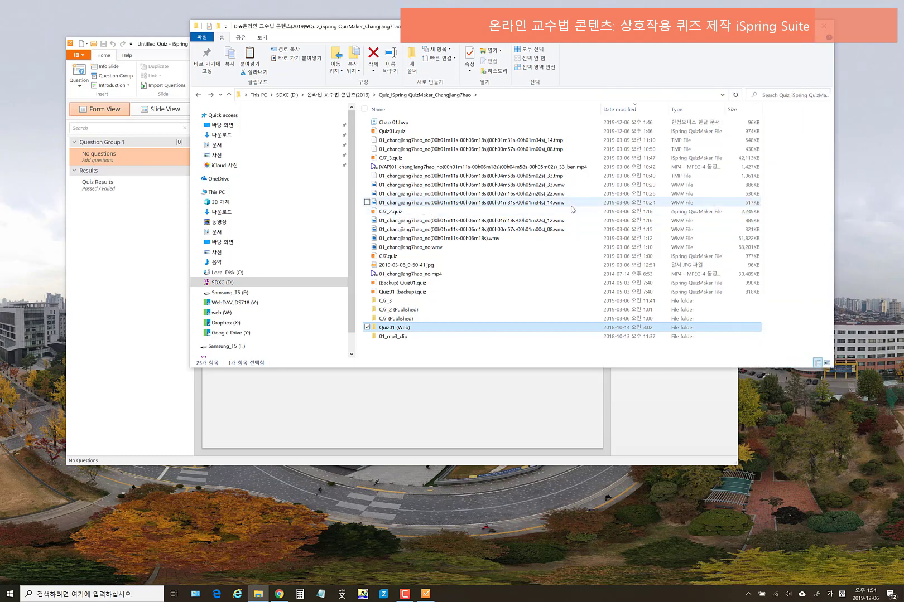
{"action": "left_click", "coordinate": [389, 132]}
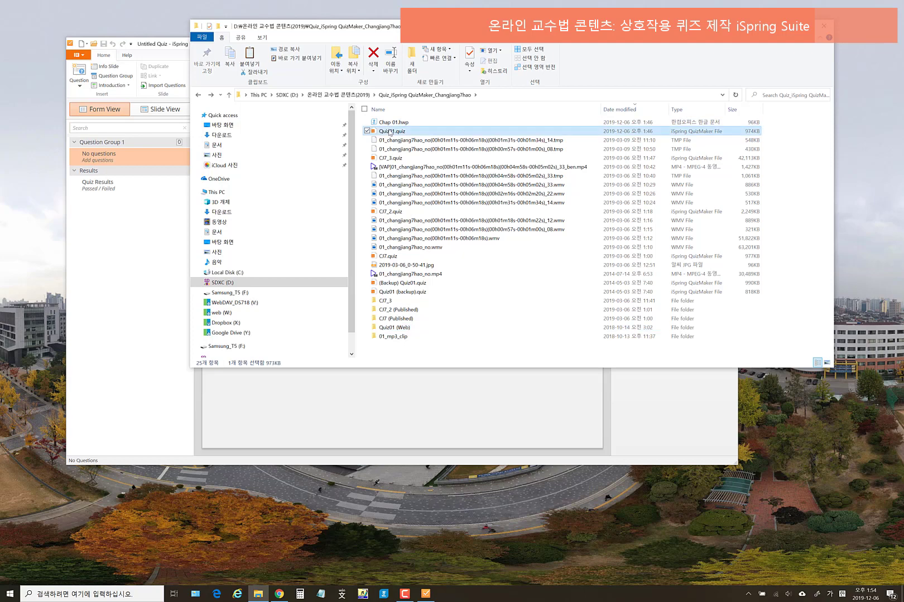
- Open Quiz01.quiz and preview question 1 and the Welcome slide, then switch to Slide View
{"action": "double_click", "coordinate": [389, 132]}
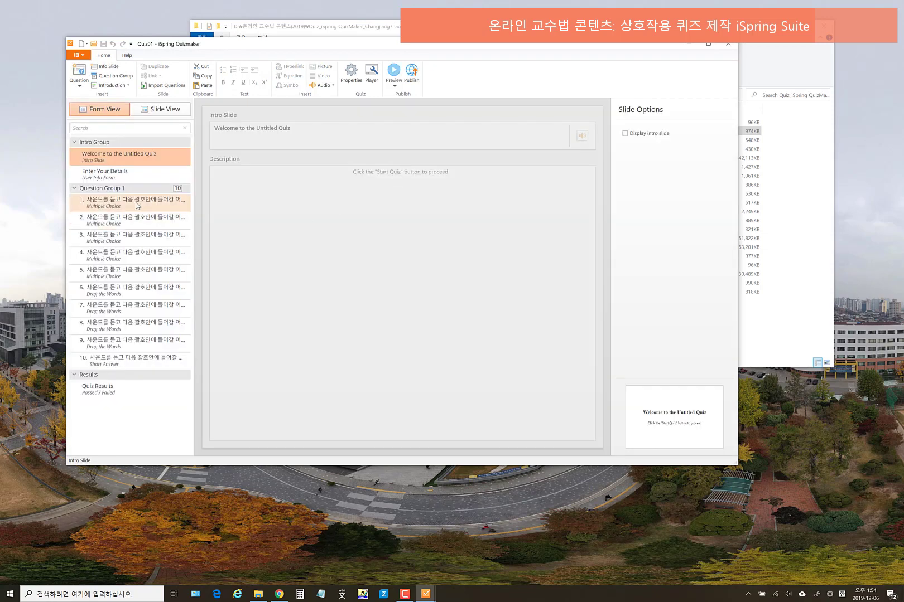
{"action": "left_click", "coordinate": [134, 200]}
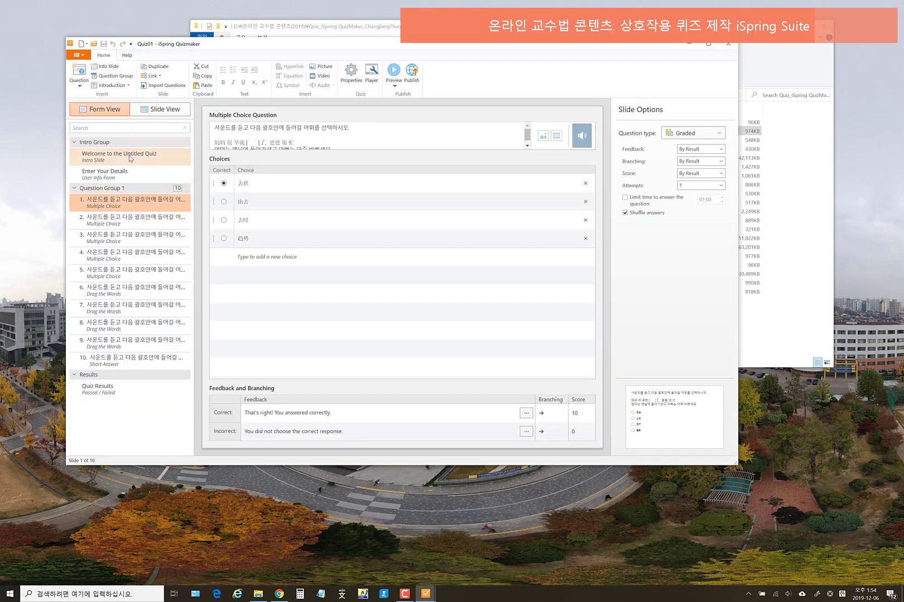
{"action": "left_click", "coordinate": [131, 156]}
{"action": "left_click", "coordinate": [164, 111]}
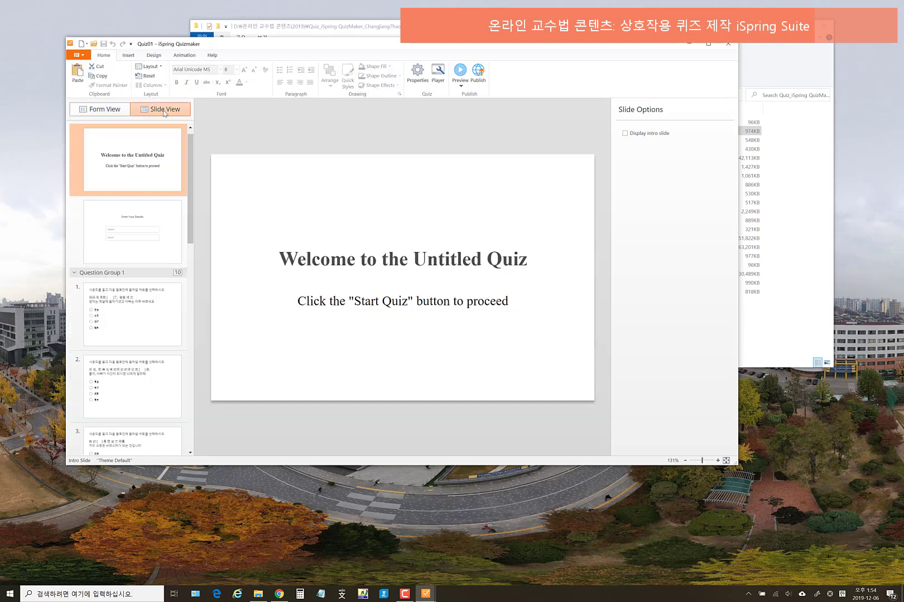
{"action": "scroll", "coordinate": [185, 315], "scroll_direction": "down", "scroll_amount": 1}
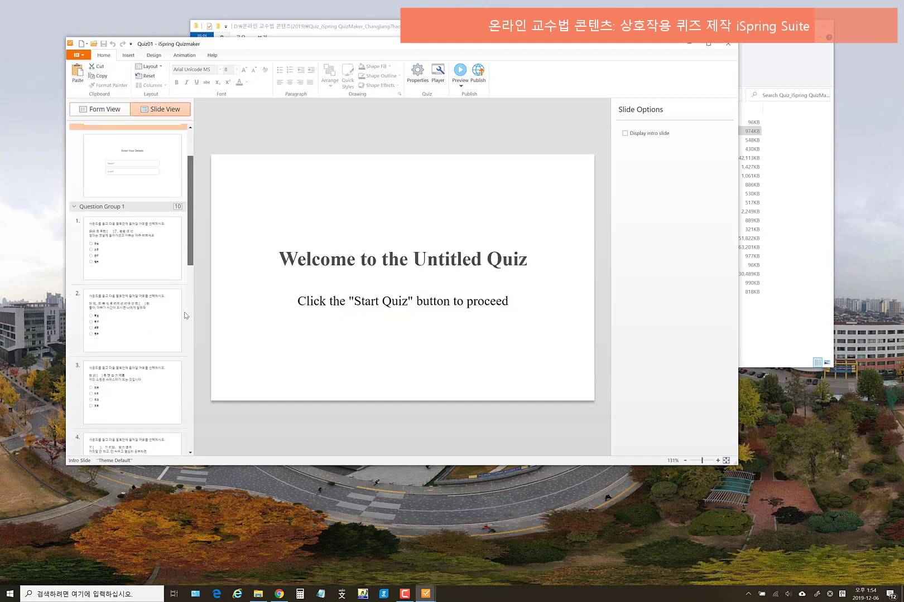
{"action": "scroll", "coordinate": [185, 316], "scroll_direction": "down", "scroll_amount": 8}
{"action": "scroll", "coordinate": [197, 304], "scroll_direction": "up", "scroll_amount": 10}
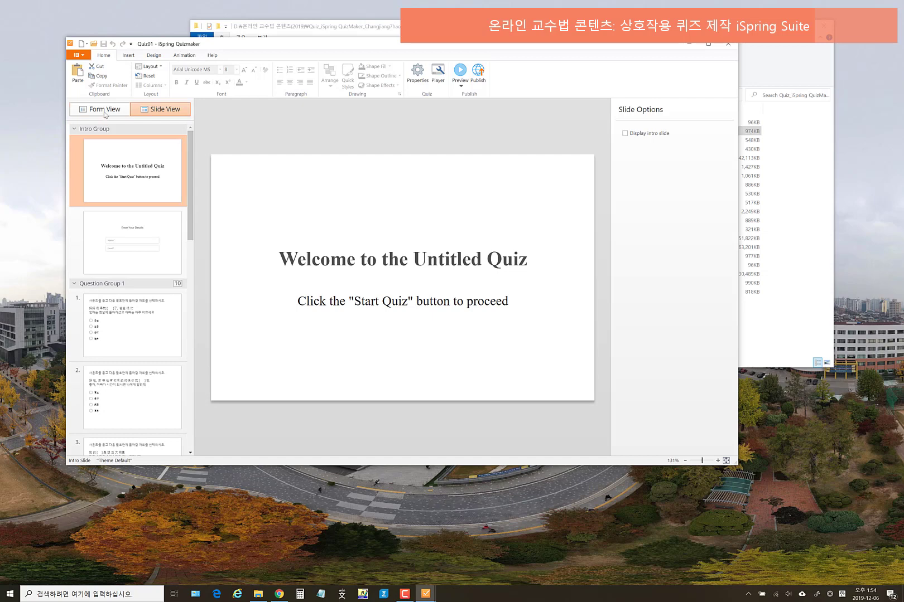
- Step through questions 1, 2 and 4 in Form View, then show the Welcome intro slide in Slide View
{"action": "left_click", "coordinate": [101, 110]}
{"action": "left_click", "coordinate": [178, 204]}
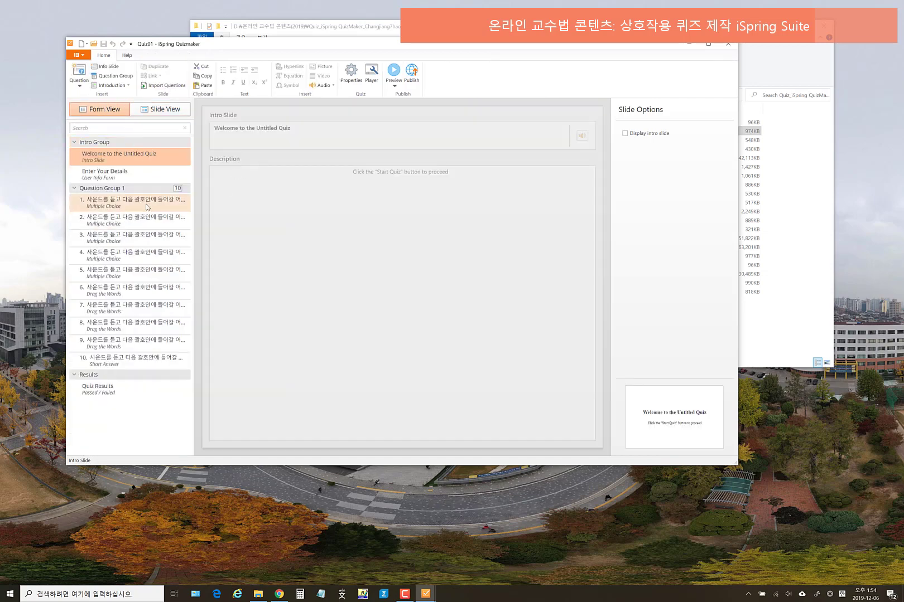
{"action": "left_click", "coordinate": [149, 230]}
{"action": "left_click", "coordinate": [149, 256]}
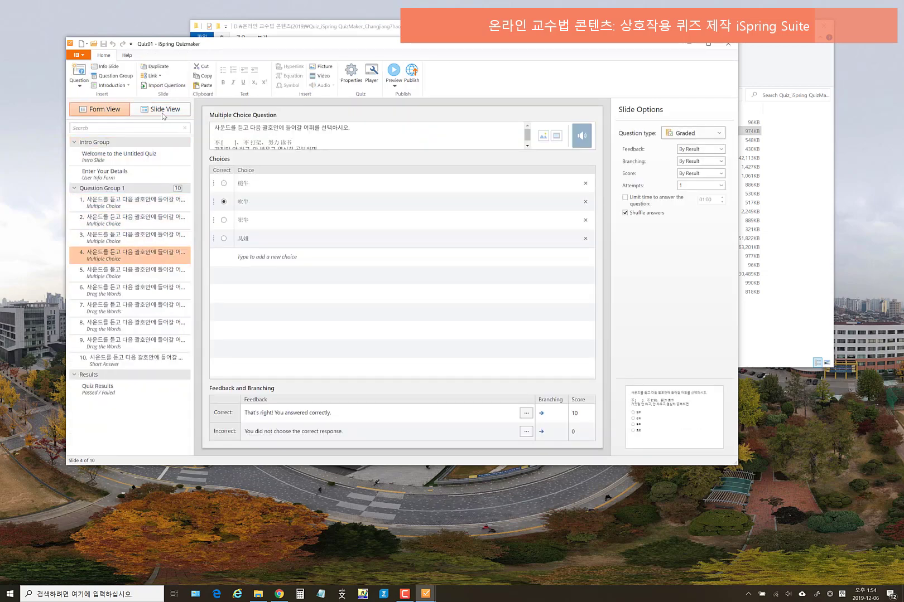
{"action": "left_click", "coordinate": [163, 110]}
{"action": "scroll", "coordinate": [159, 207], "scroll_direction": "up", "scroll_amount": 5}
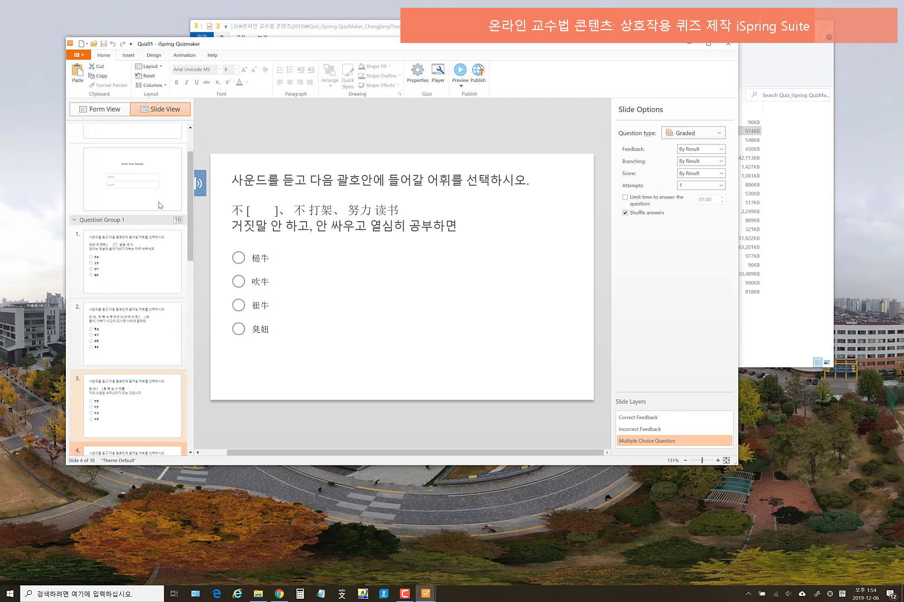
{"action": "left_click", "coordinate": [149, 171]}
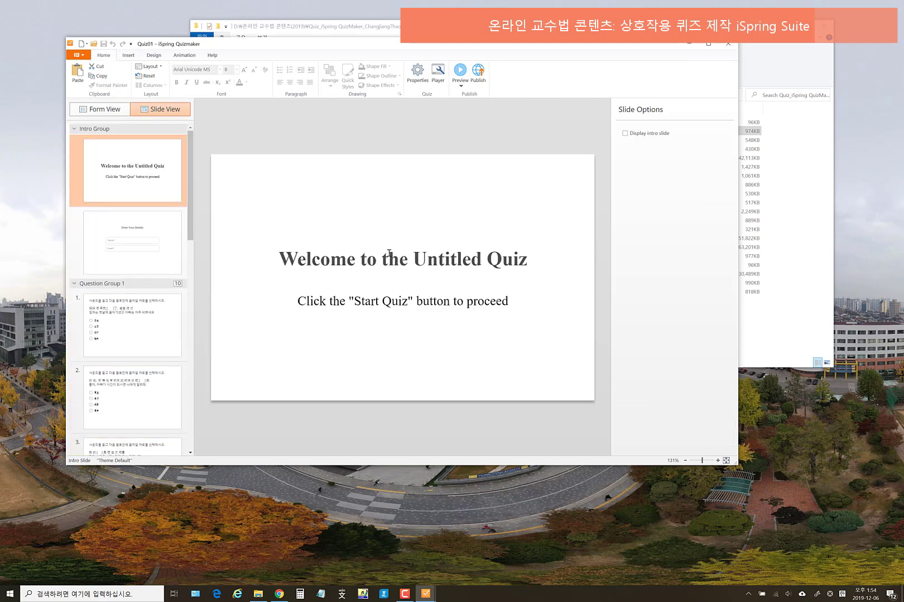
- Replace the 'Welcome to the Untitled Quiz' title with brackets and the Korean text 영화장강
{"action": "left_click", "coordinate": [321, 256]}
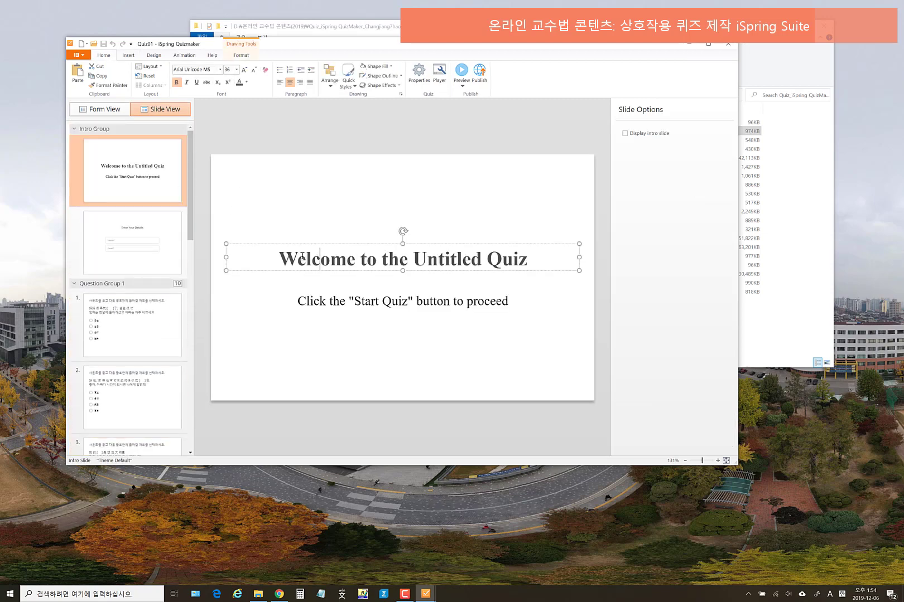
{"action": "left_click_drag", "start_coordinate": [279, 258], "coordinate": [528, 259]}
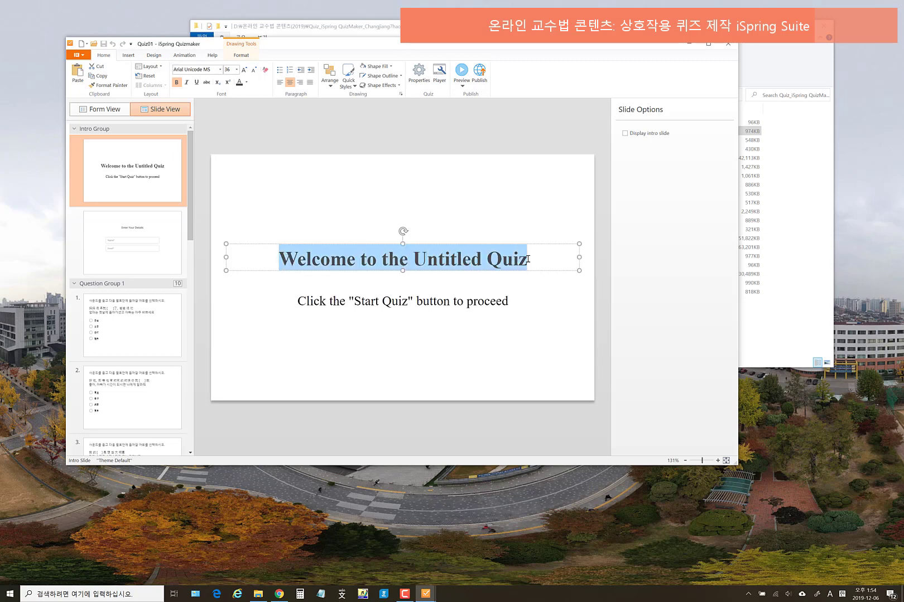
{"action": "type", "text": "[]"}
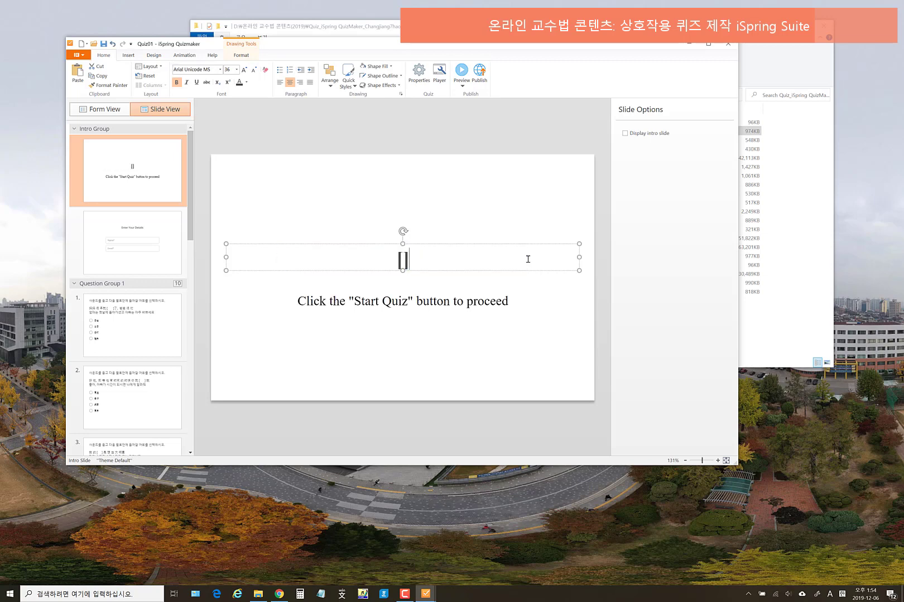
{"action": "key", "text": "Left"}
{"action": "type", "text": "dud"}
{"action": "key", "text": "BackSpace"}
{"action": "key", "text": "BackSpace"}
{"action": "key", "text": "BackSpace"}
{"action": "key", "text": "Hangul"}
{"action": "type", "text": "영화장강"}
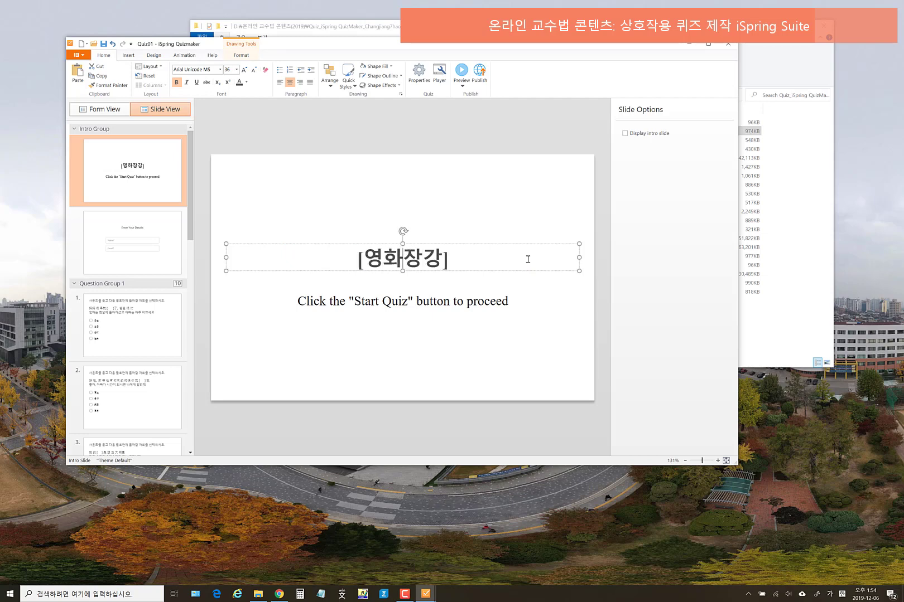
- Reposition the brackets around 장강, then add 7호 and 퀴즈풀이 to finish the title
{"action": "key", "text": "Left"}
{"action": "key", "text": "Left"}
{"action": "type", "text": "["}
{"action": "key", "text": "Left"}
{"action": "key", "text": "Left"}
{"action": "key", "text": "Left"}
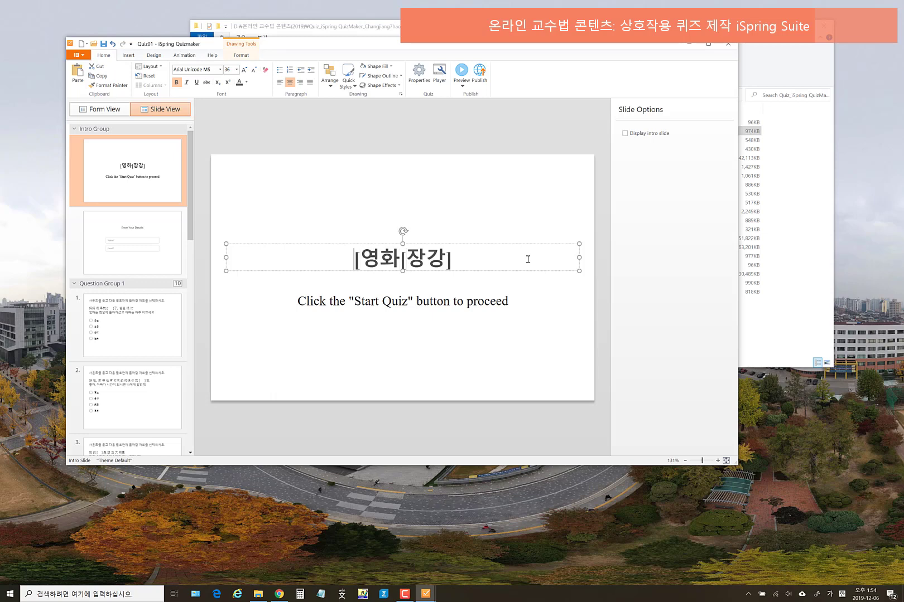
{"action": "key", "text": "BackSpace"}
{"action": "key", "text": "Right"}
{"action": "key", "text": "Right"}
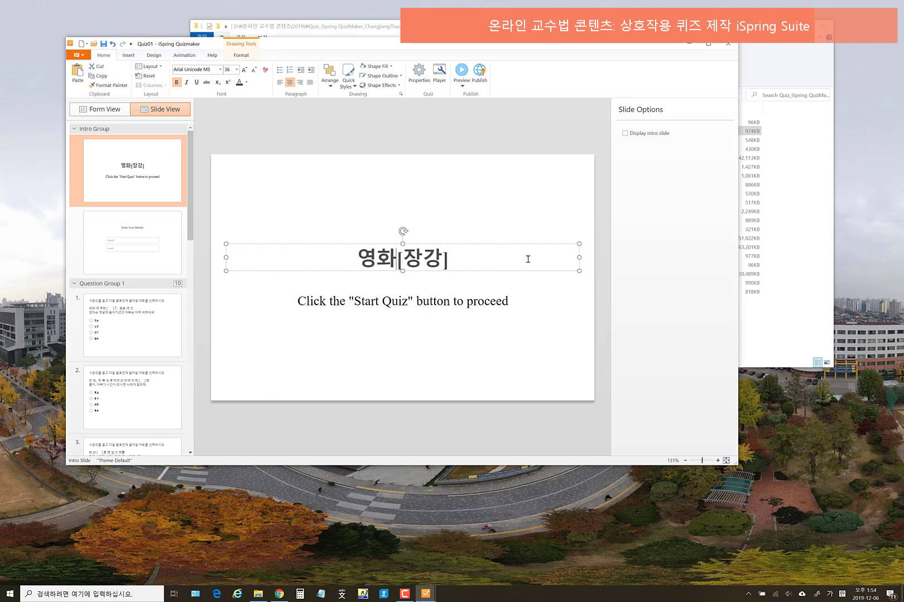
{"action": "key", "text": "Right"}
{"action": "key", "text": "Right"}
{"action": "key", "text": "Right"}
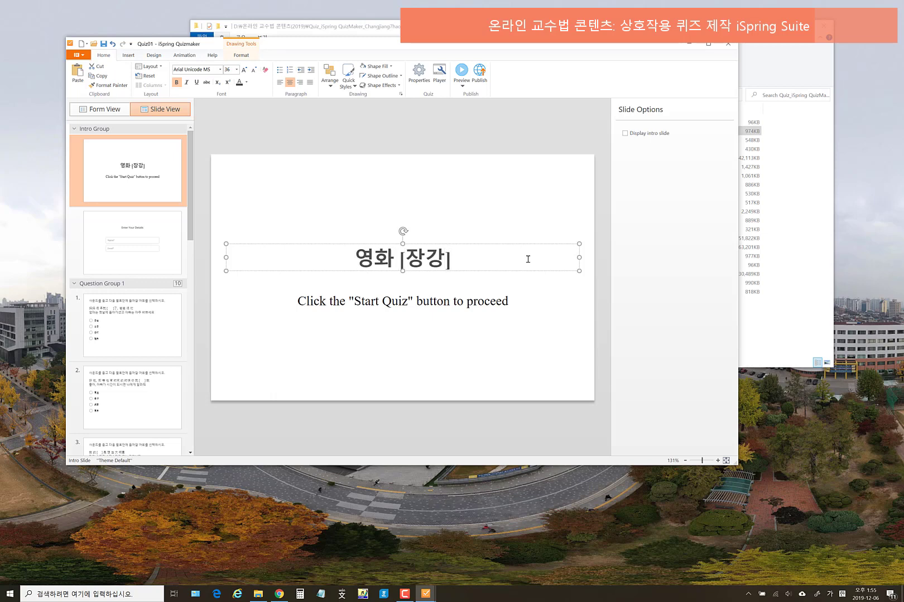
{"action": "key", "text": "Left"}
{"action": "type", "text": "7호"}
{"action": "key", "text": "Right"}
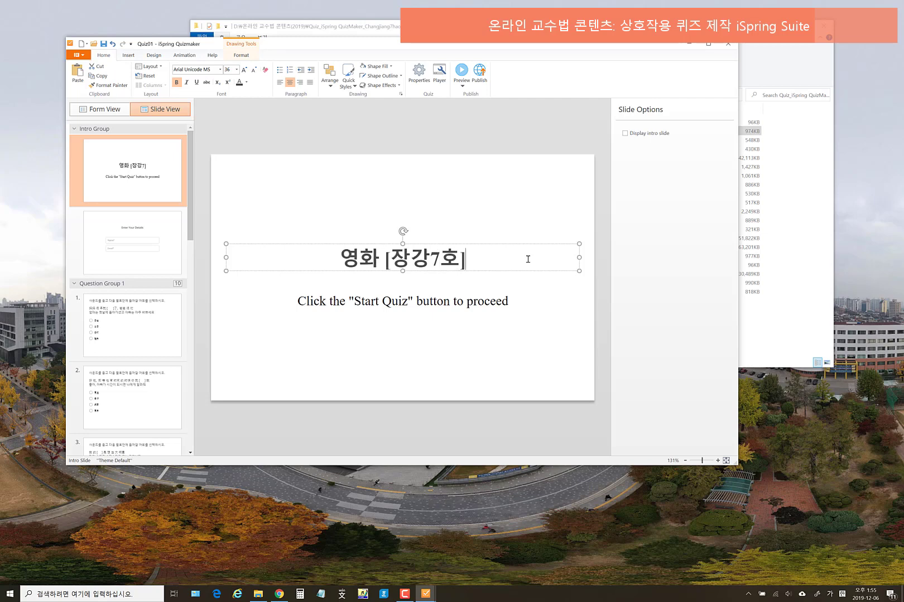
{"action": "type", "text": "퀴즈풀ㅇ"}
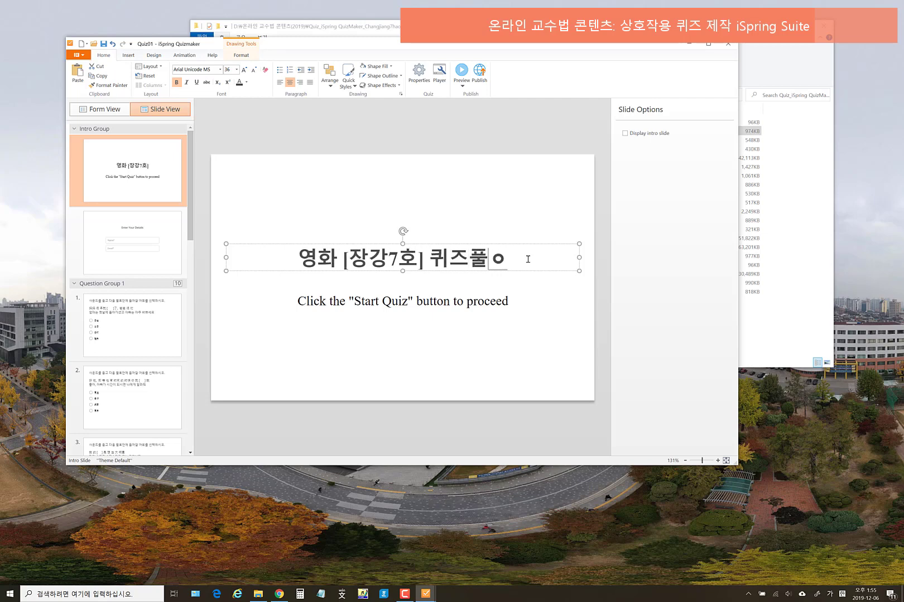
{"action": "type", "text": "ㅣ"}
- Check the intro title and subtitle boxes, then go to the Enter Your Details slide
{"action": "left_click", "coordinate": [529, 346]}
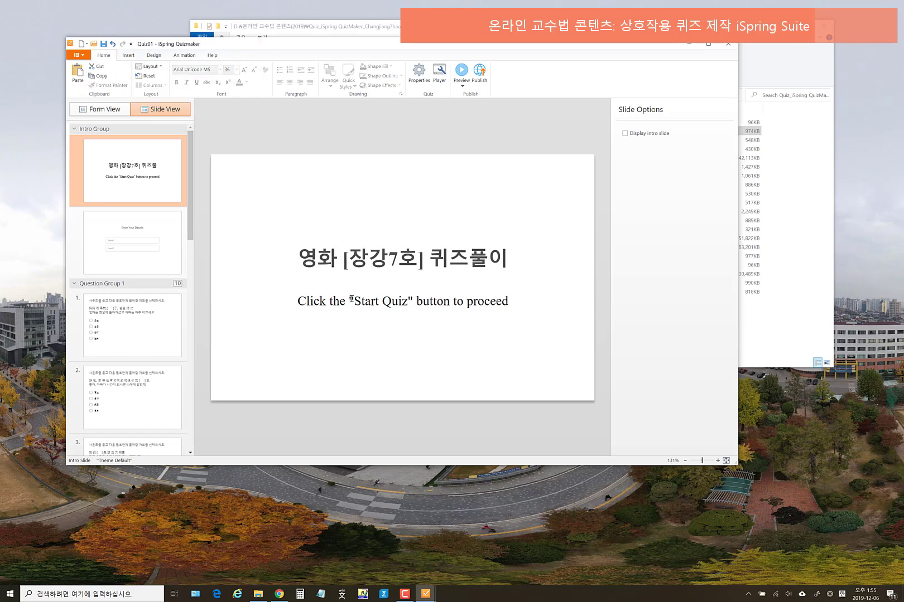
{"action": "left_click", "coordinate": [351, 302]}
{"action": "left_click", "coordinate": [416, 341]}
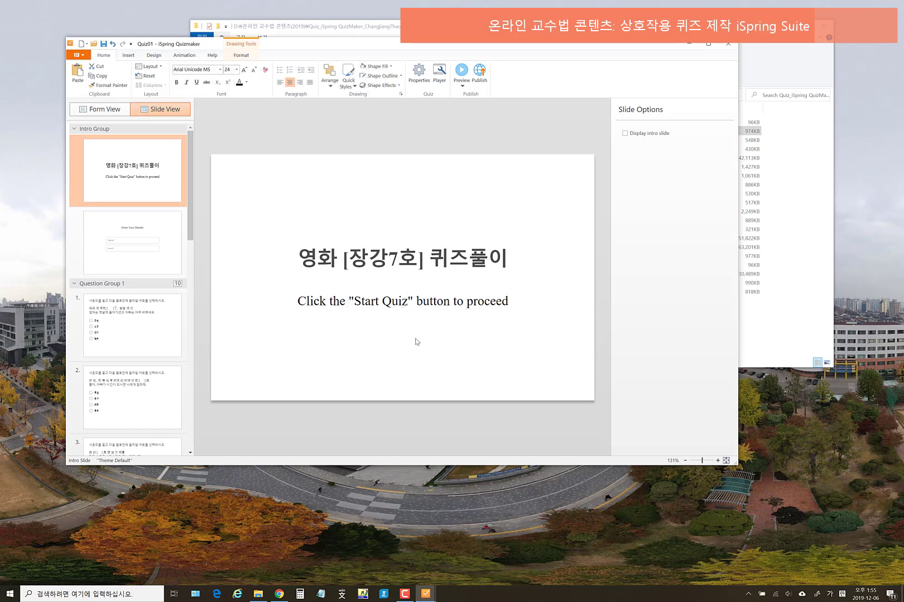
{"action": "left_click", "coordinate": [353, 236]}
{"action": "left_click", "coordinate": [300, 220]}
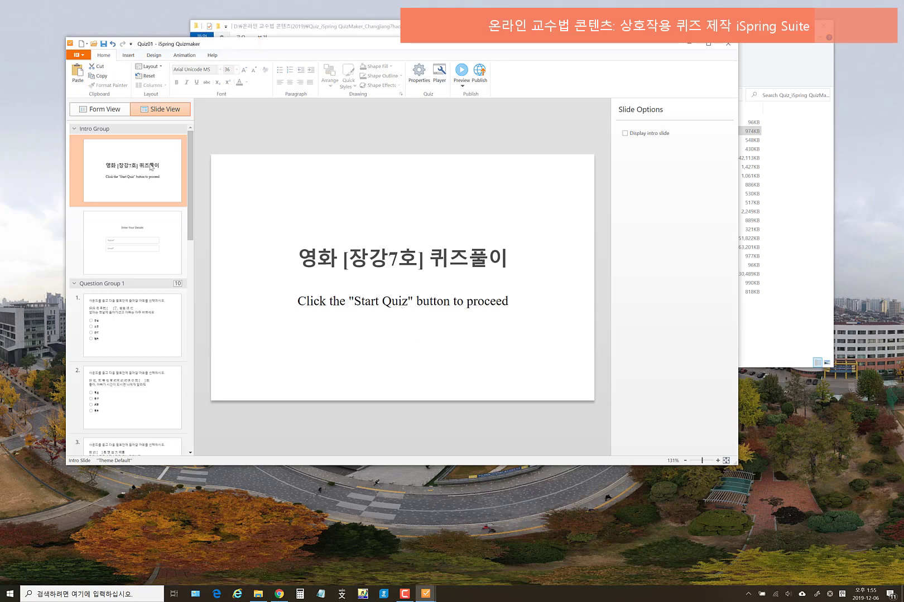
{"action": "left_click", "coordinate": [174, 240]}
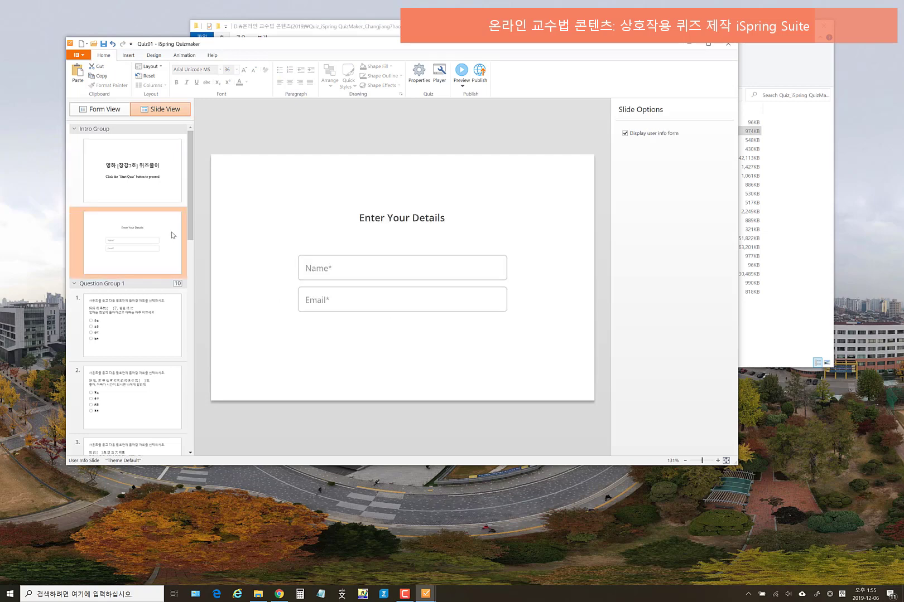
- Replace the Enter Your Details heading with 이름과 메일 주소를 입력하세요! and return to the intro slide
{"action": "left_click", "coordinate": [415, 220]}
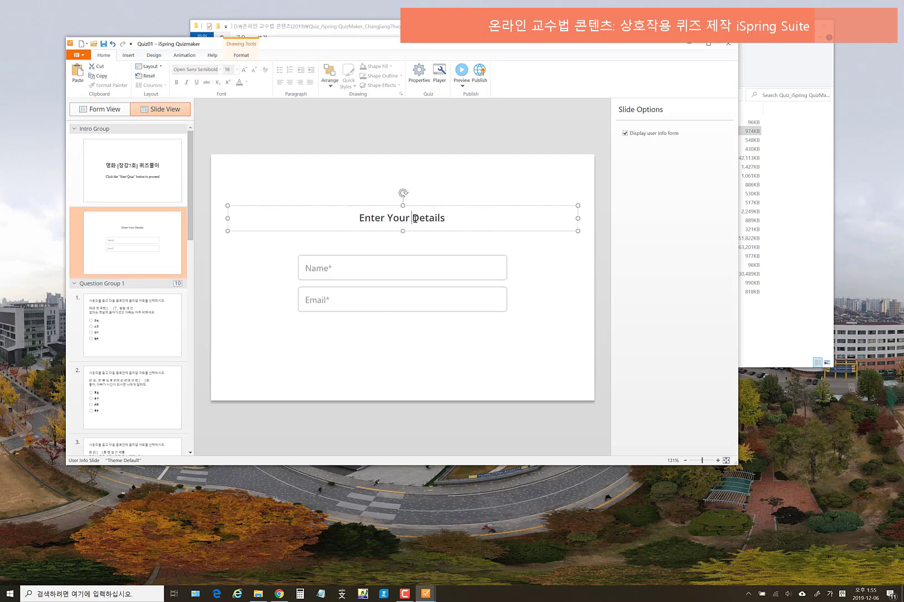
{"action": "left_click_drag", "start_coordinate": [359, 220], "coordinate": [462, 219]}
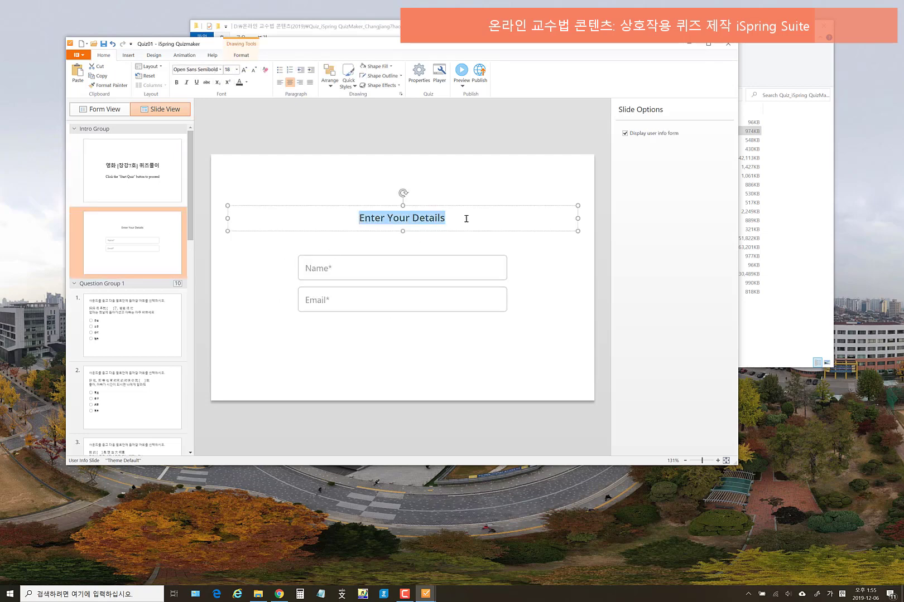
{"action": "type", "text": "이름과 ㅁ"}
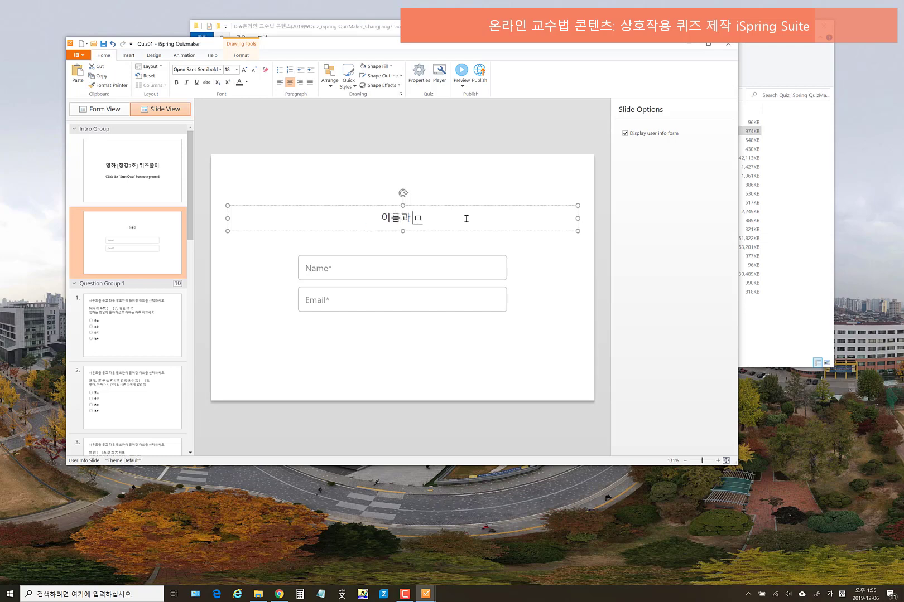
{"action": "key", "text": "BackSpace"}
{"action": "type", "text": "메일 주소를"}
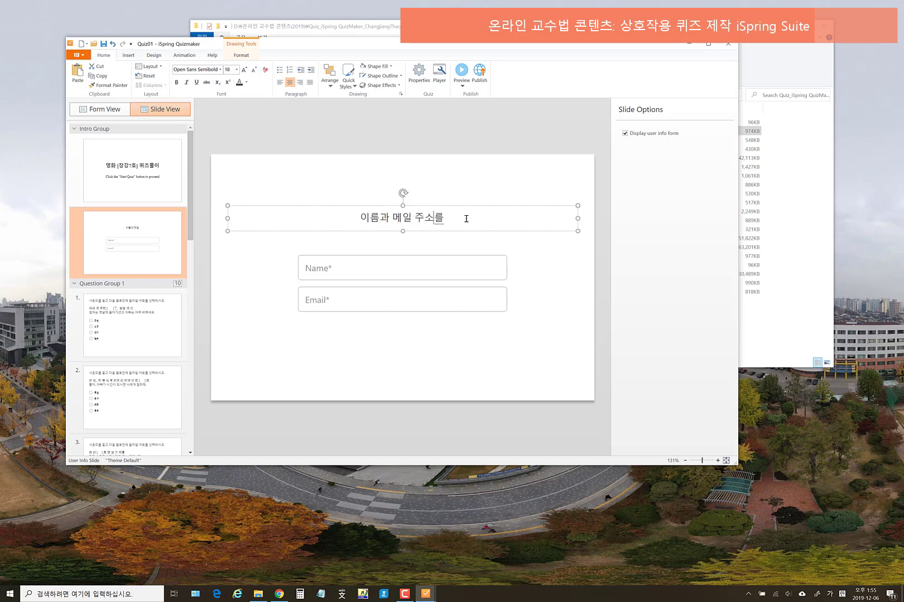
{"action": "type", "text": " 입력하셍"}
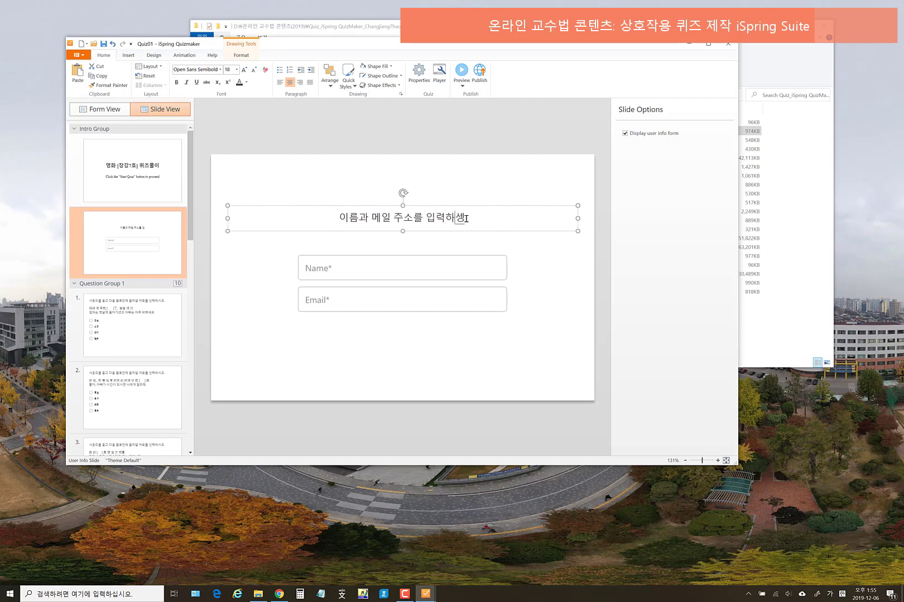
{"action": "key", "text": "BackSpace"}
{"action": "type", "text": "세요!"}
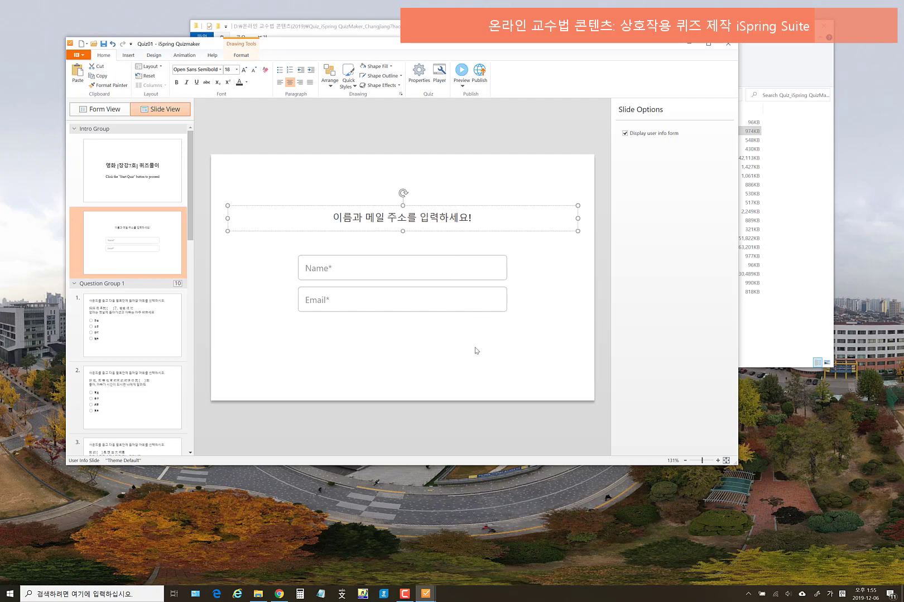
{"action": "left_click", "coordinate": [477, 351]}
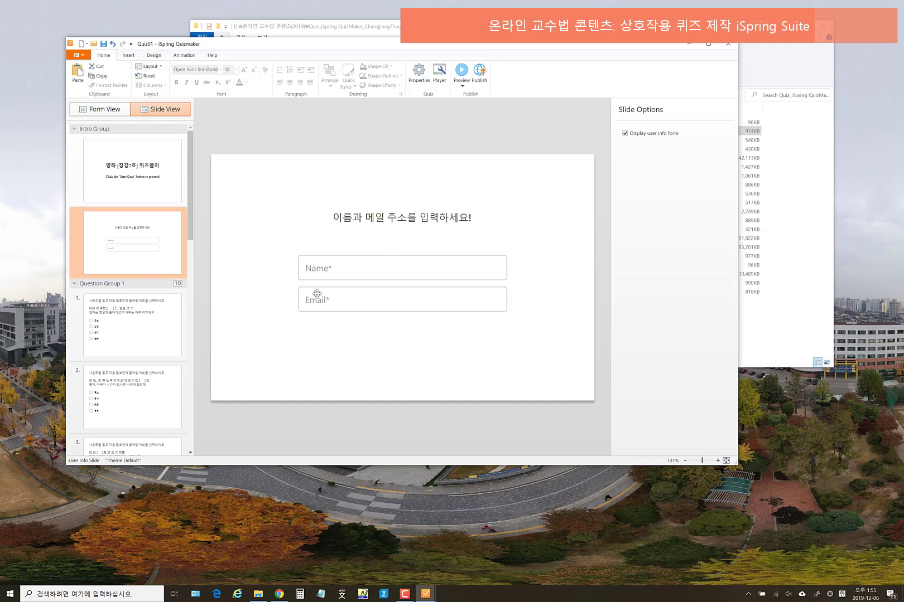
{"action": "left_click", "coordinate": [138, 181]}
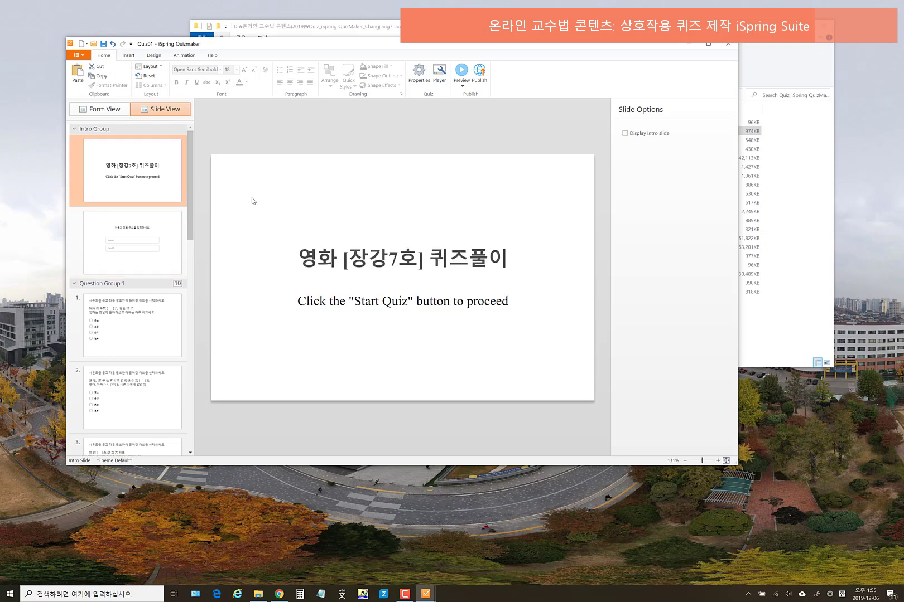
- In Quiz Properties, set the slide size to 960x600 (16:10)
{"action": "left_click", "coordinate": [420, 71]}
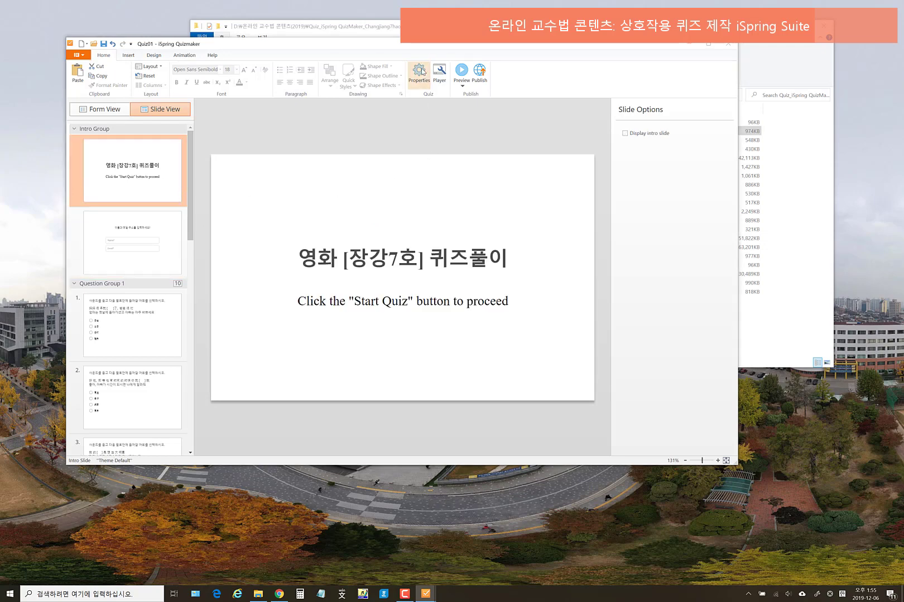
{"action": "left_click", "coordinate": [358, 166]}
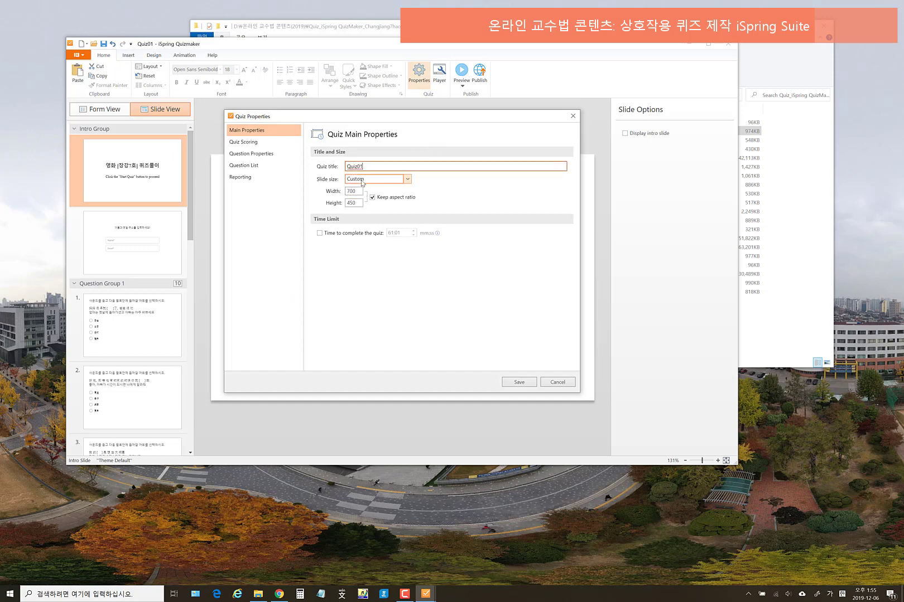
{"action": "left_click", "coordinate": [401, 180]}
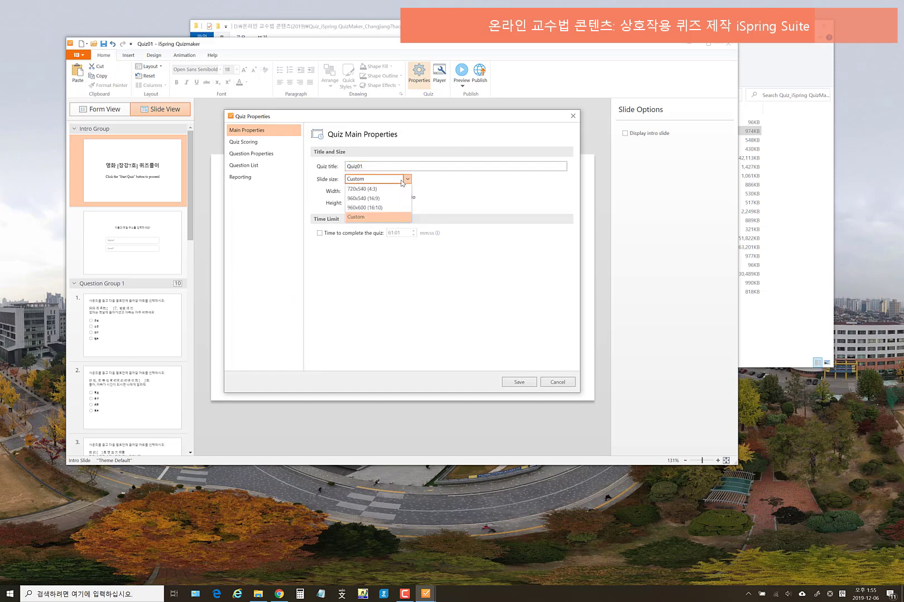
{"action": "left_click", "coordinate": [385, 207]}
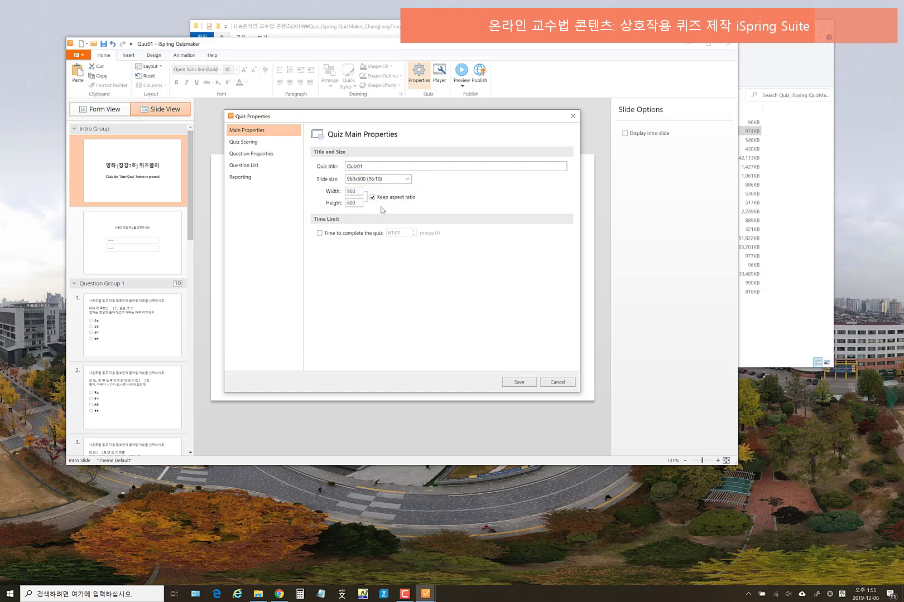
- Review the Quiz Scoring (80% passing), Question Properties, Question List and Reporting pages
{"action": "left_click", "coordinate": [251, 146]}
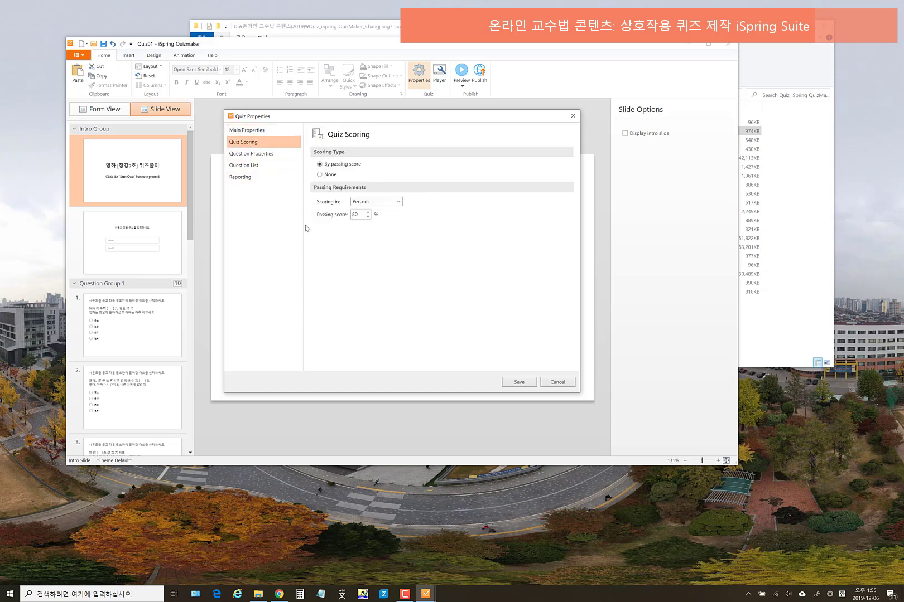
{"action": "left_click", "coordinate": [357, 214]}
{"action": "left_click", "coordinate": [265, 159]}
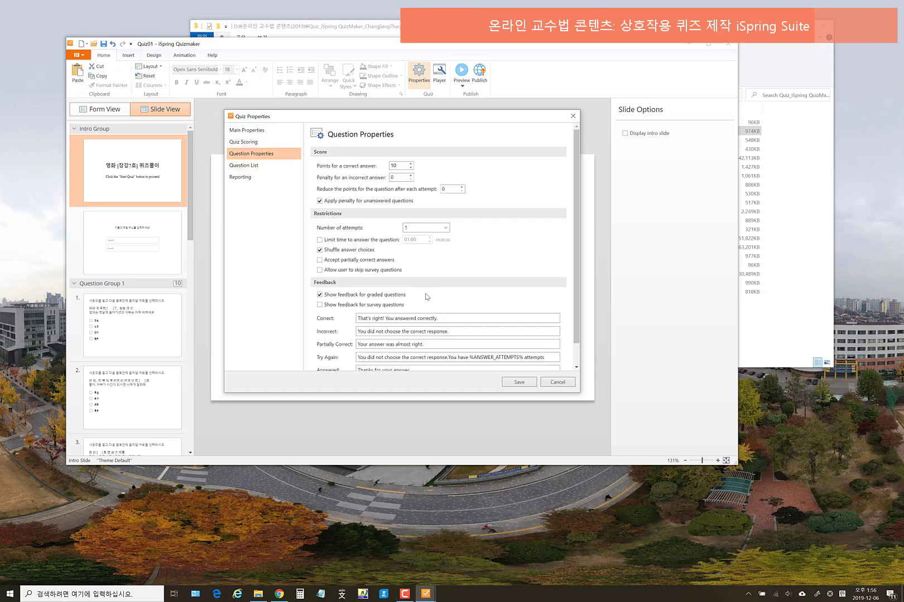
{"action": "scroll", "coordinate": [427, 298], "scroll_direction": "down", "scroll_amount": 2}
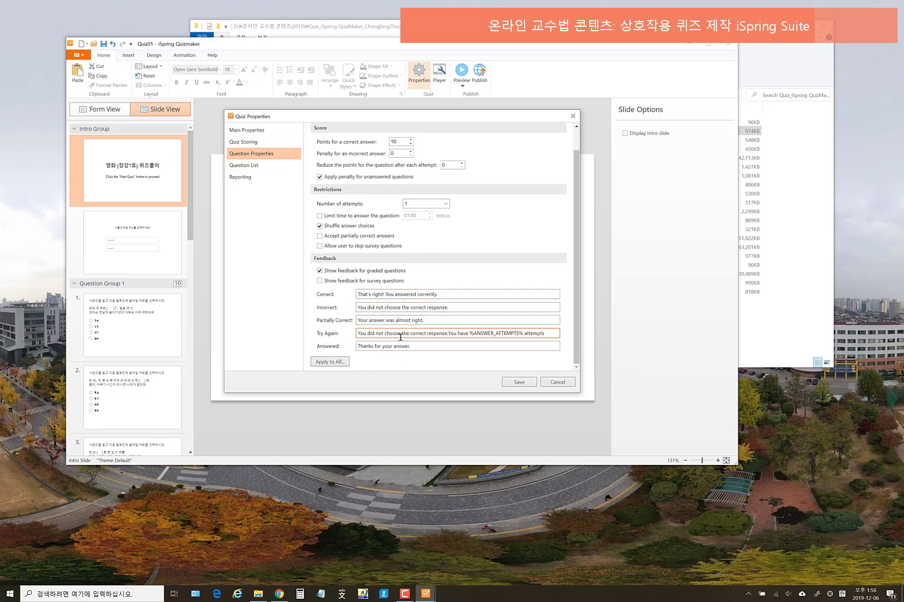
{"action": "left_click", "coordinate": [246, 166]}
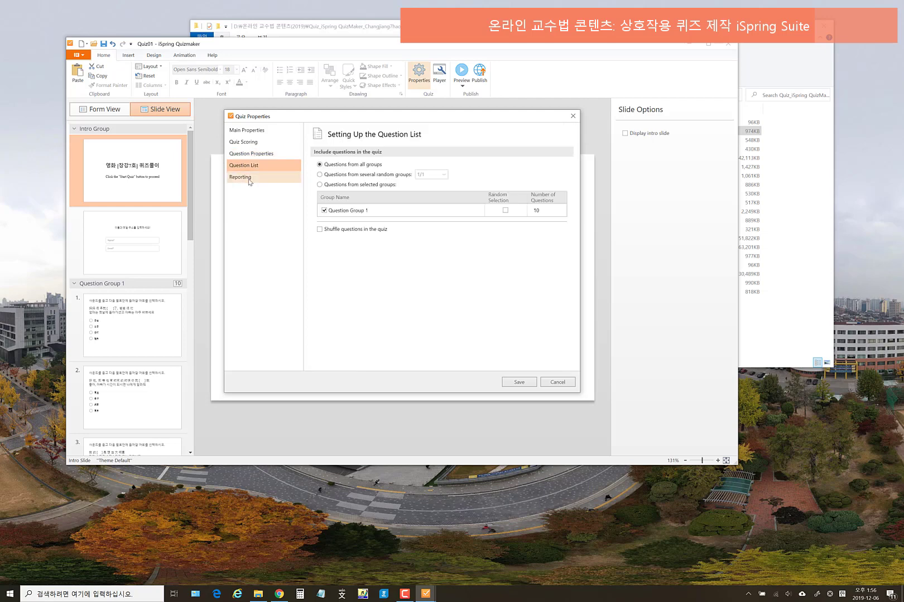
{"action": "left_click", "coordinate": [250, 179]}
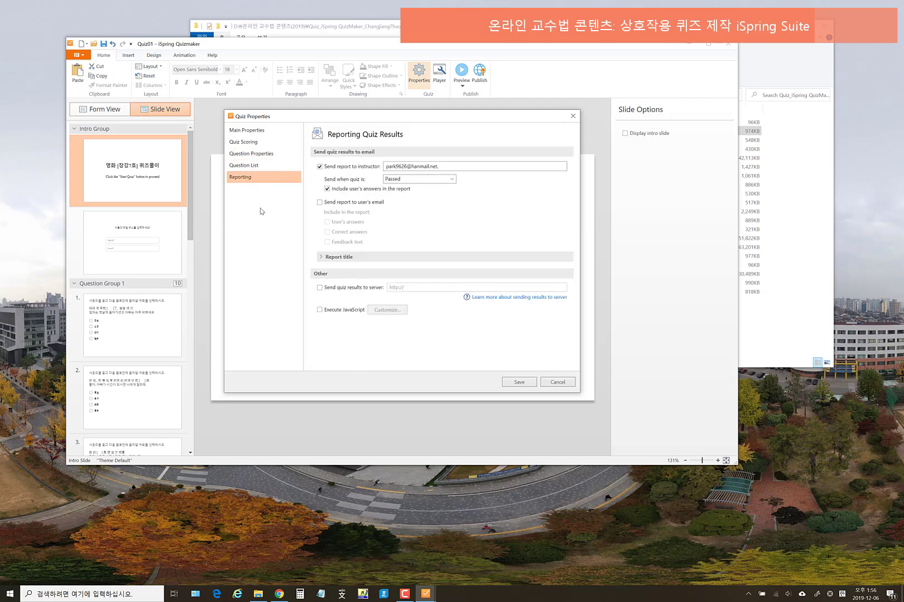
- Delete the trailing comma from the instructor's report e-mail, save the properties, and reselect the intro title
{"action": "left_click", "coordinate": [458, 166]}
{"action": "key", "text": "BackSpace"}
{"action": "left_click", "coordinate": [519, 383]}
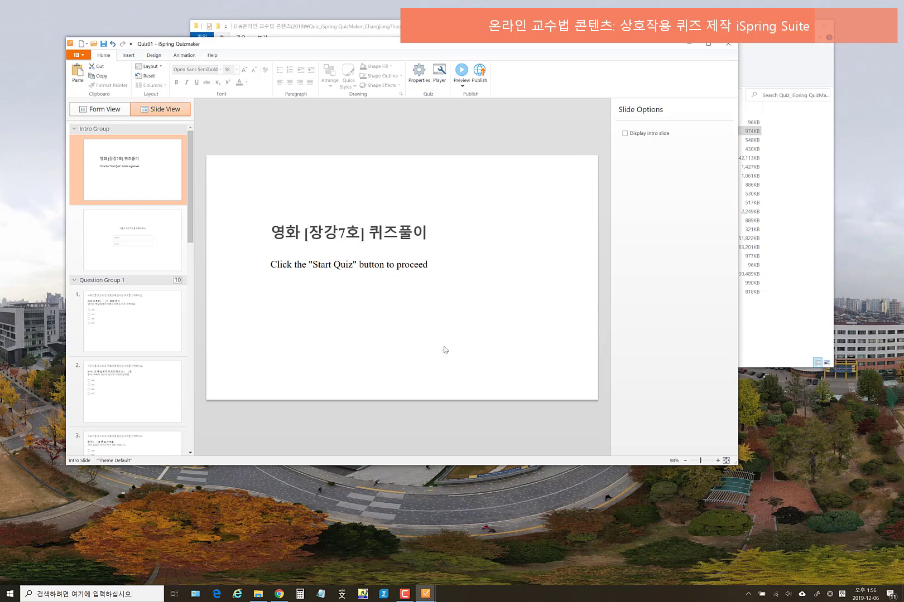
{"action": "left_click", "coordinate": [399, 231]}
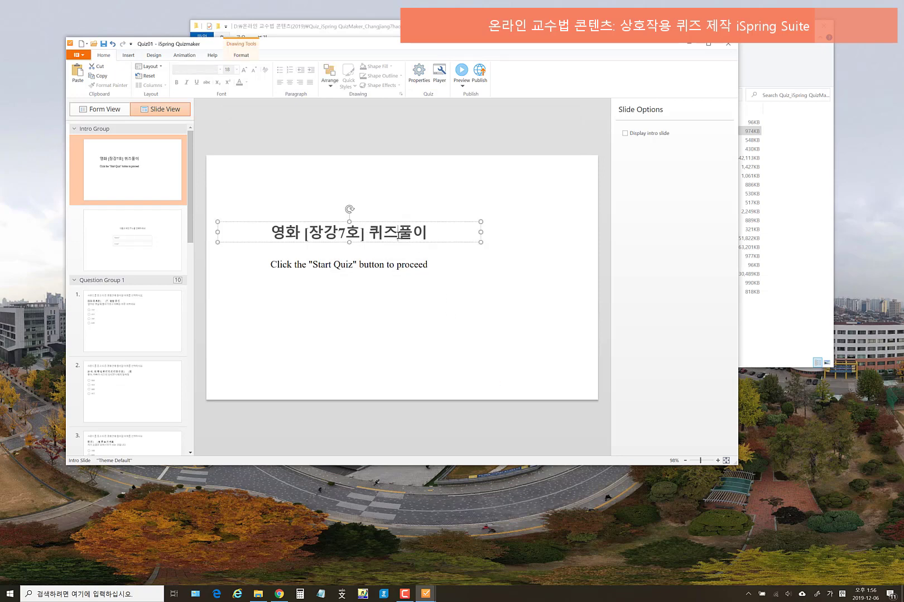
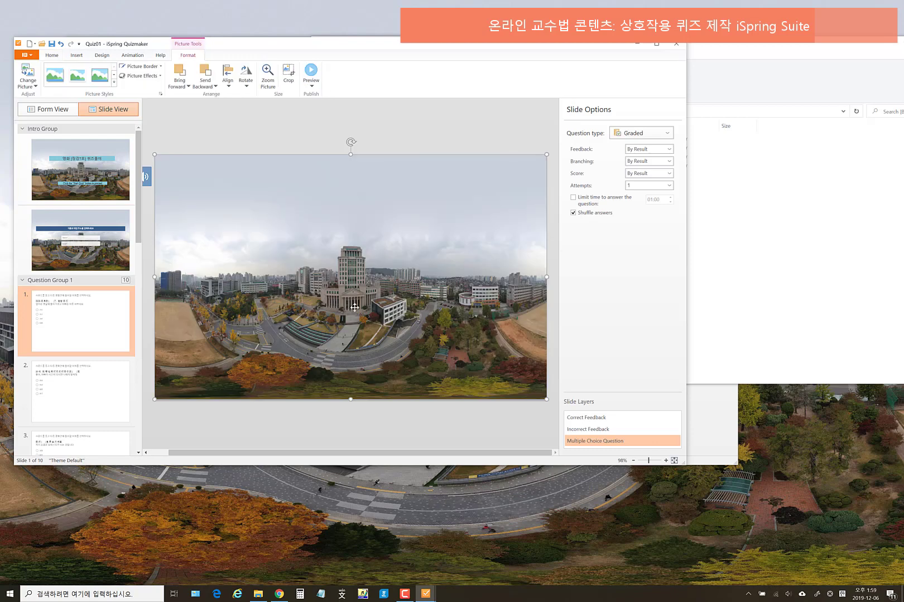
- Send the campus picture to the back on slide 1, then paste it behind slide 2's text
{"action": "right_click", "coordinate": [327, 238]}
{"action": "mouse_move", "coordinate": [384, 301]}
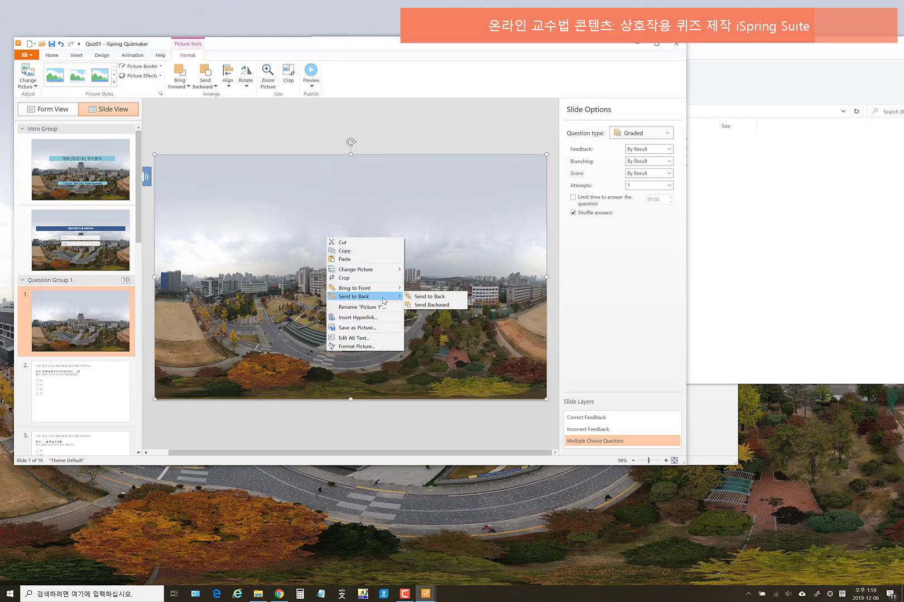
{"action": "left_click", "coordinate": [445, 297]}
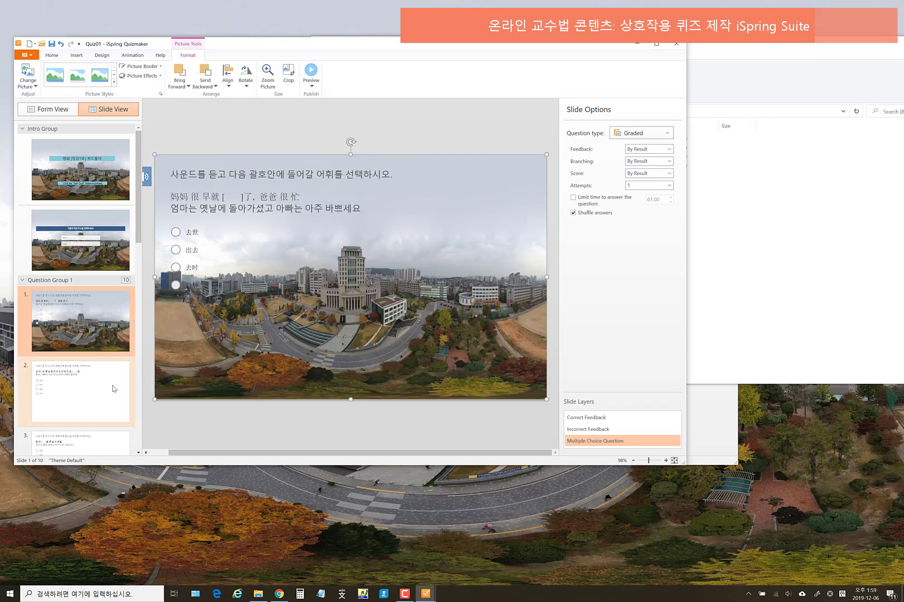
{"action": "left_click", "coordinate": [114, 391]}
{"action": "key", "text": "ctrl+v"}
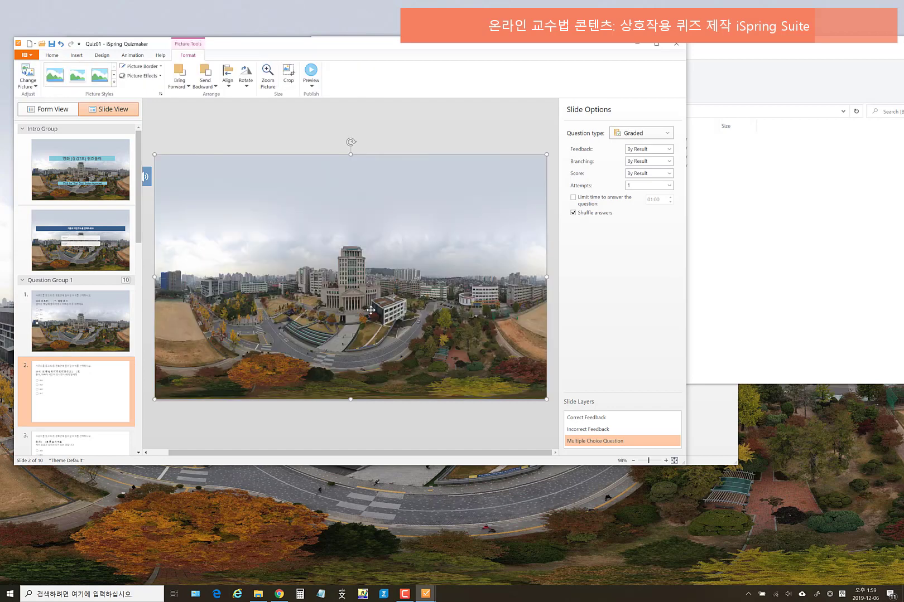
{"action": "right_click", "coordinate": [384, 268]}
{"action": "mouse_move", "coordinate": [441, 328]}
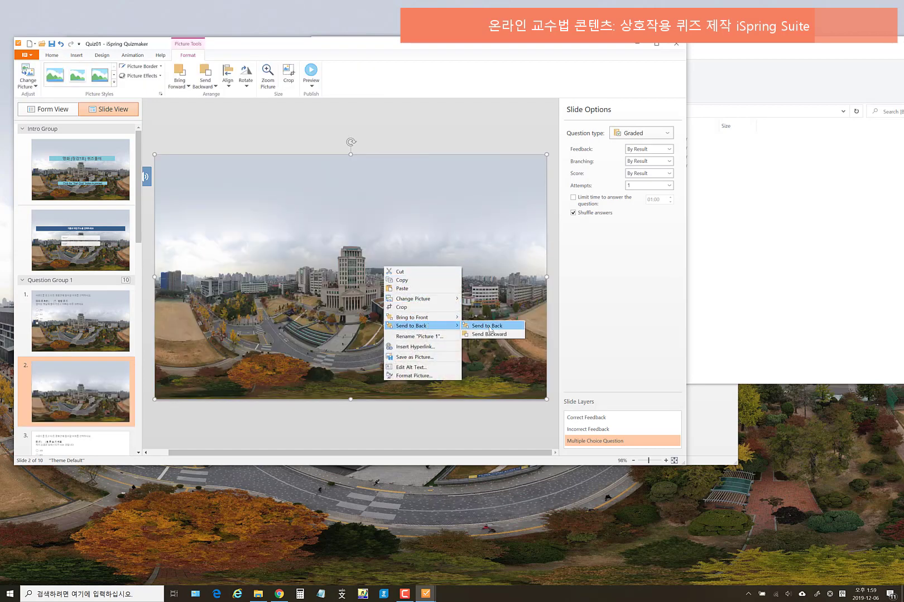
{"action": "left_click", "coordinate": [486, 325]}
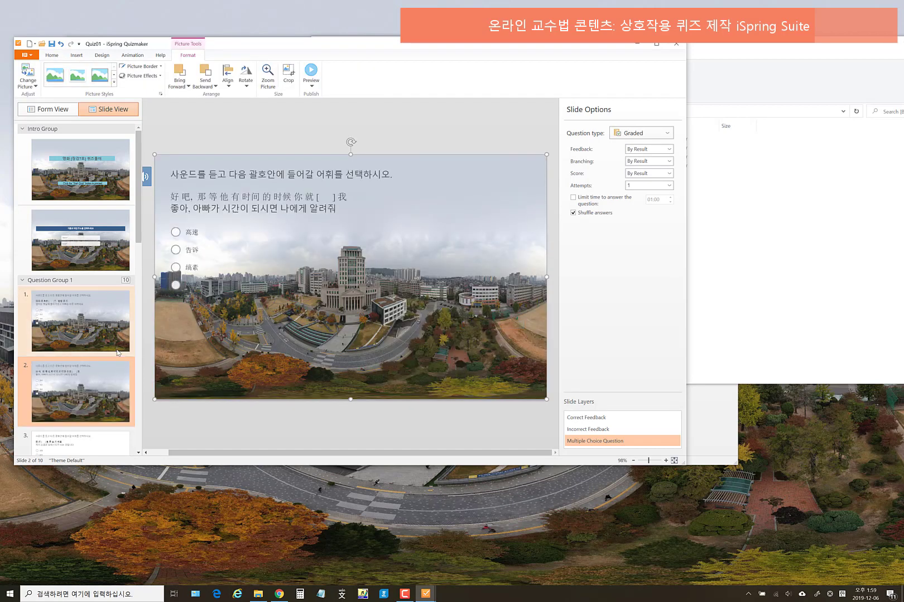
- Paste the campus picture onto slide 3, delete the accidental extra copy, and send it to back
{"action": "scroll", "coordinate": [84, 339], "scroll_direction": "down", "scroll_amount": 3}
{"action": "left_click", "coordinate": [84, 340]}
{"action": "left_click", "coordinate": [334, 323]}
{"action": "key", "text": "ctrl+v"}
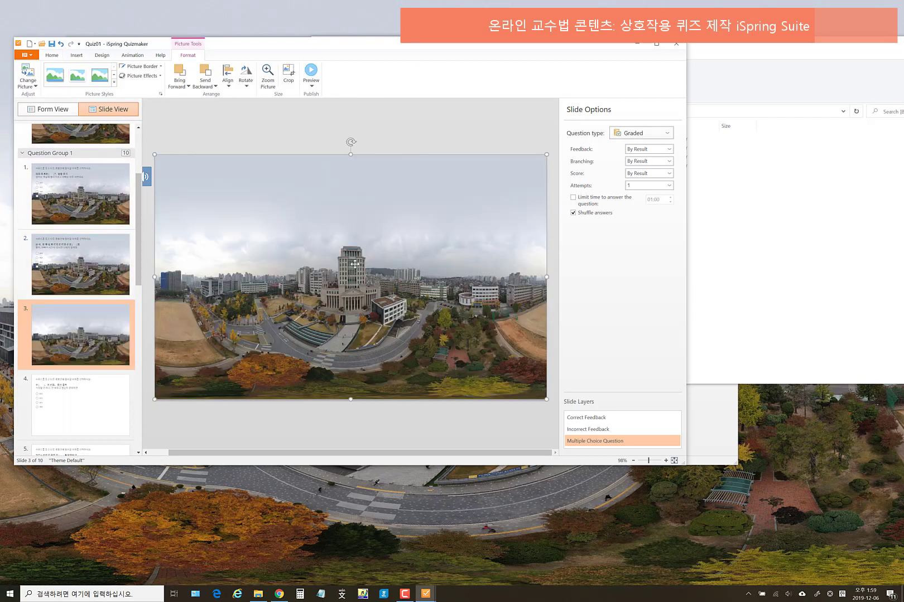
{"action": "right_click", "coordinate": [355, 265]}
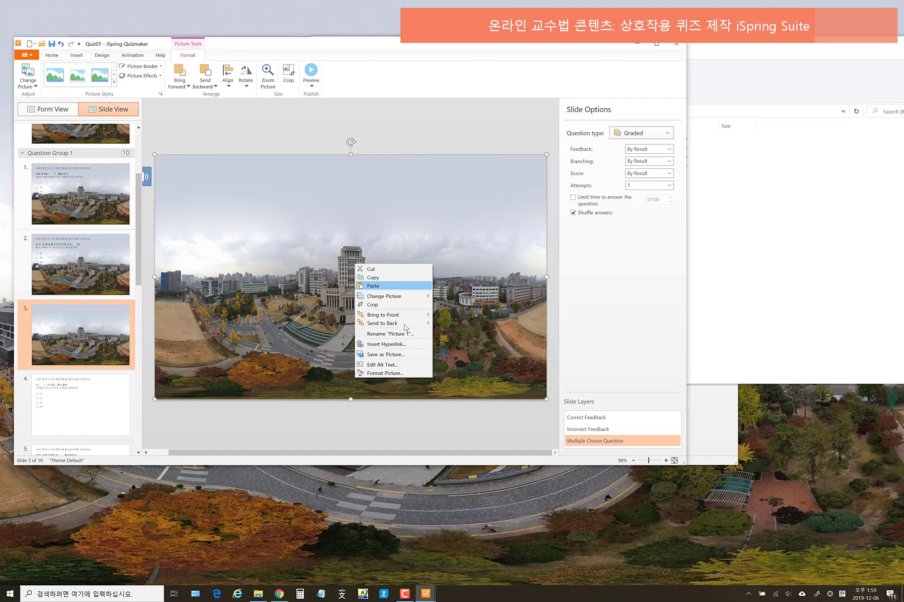
{"action": "left_click", "coordinate": [373, 286]}
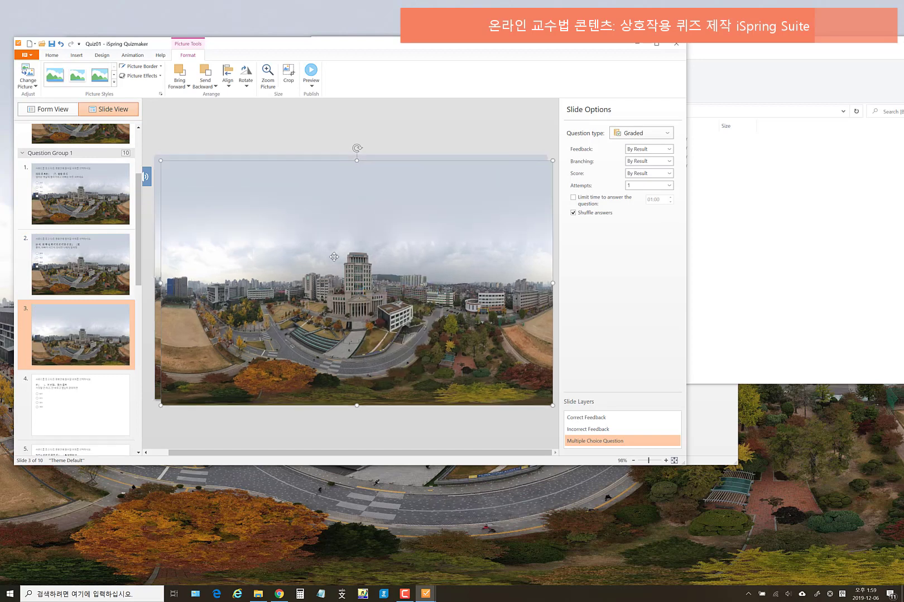
{"action": "key", "text": "Delete"}
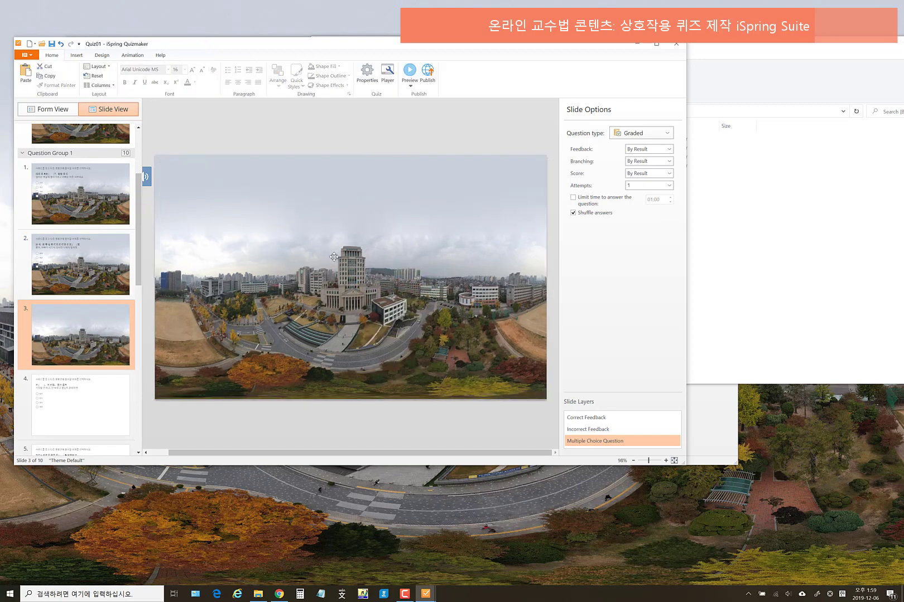
{"action": "right_click", "coordinate": [352, 238]}
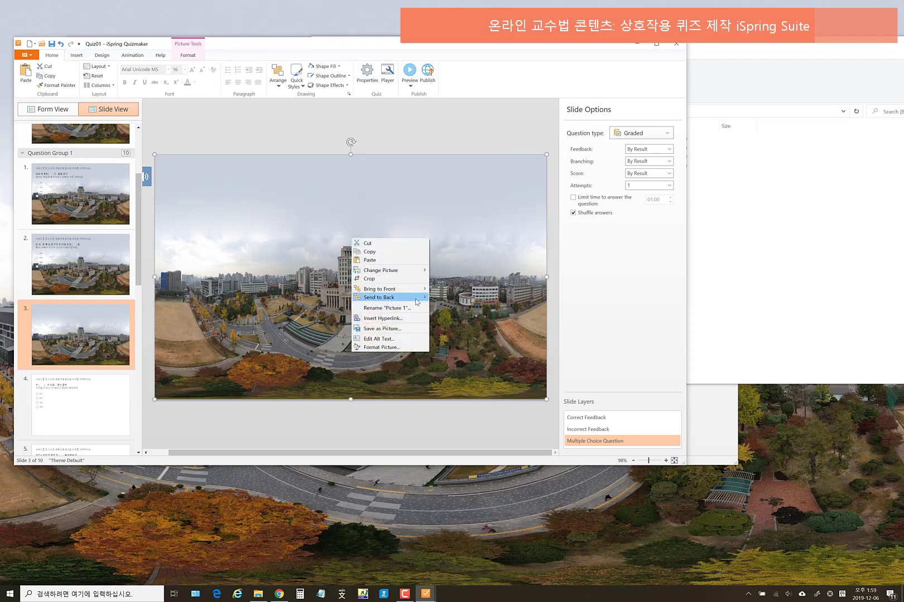
{"action": "mouse_move", "coordinate": [416, 299]}
{"action": "left_click", "coordinate": [452, 298]}
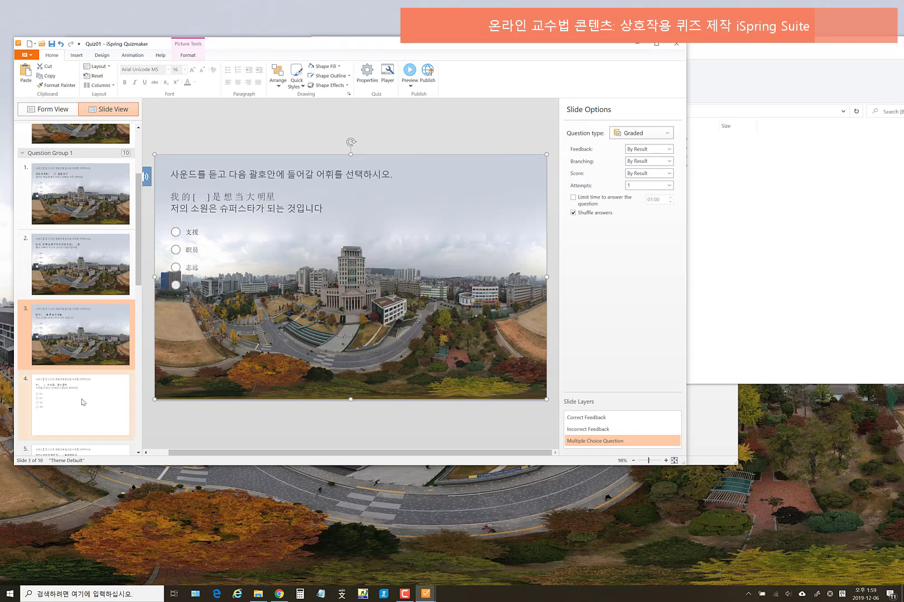
- Paste the campus picture onto slide 4 and send it behind the question text
{"action": "scroll", "coordinate": [89, 379], "scroll_direction": "down", "scroll_amount": 2}
{"action": "left_click", "coordinate": [94, 329]}
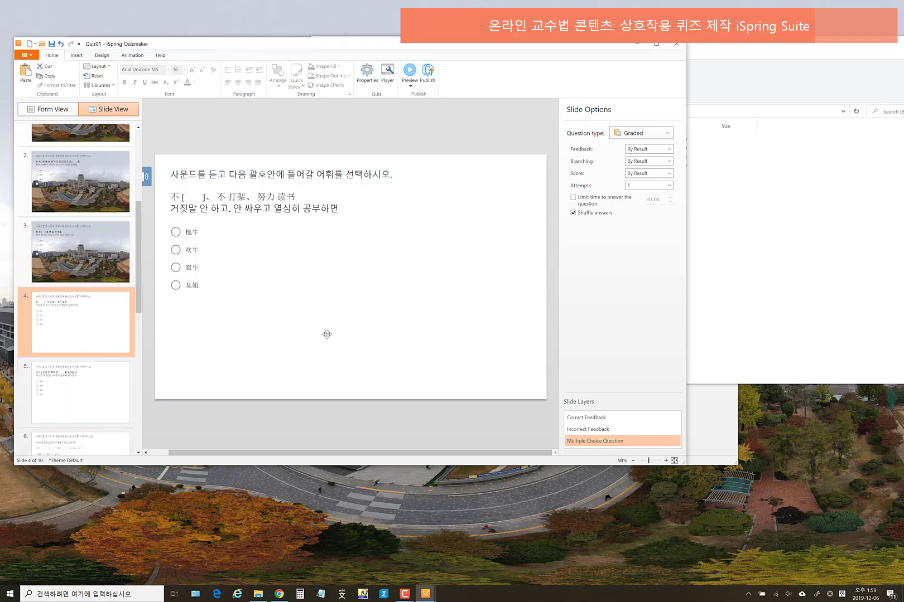
{"action": "key", "text": "ctrl+v"}
{"action": "right_click", "coordinate": [360, 280]}
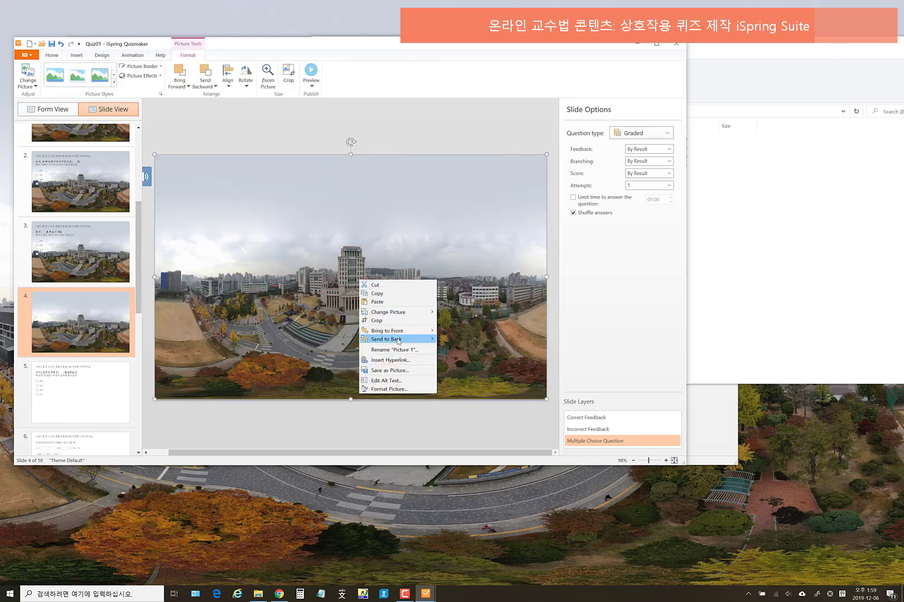
{"action": "left_click", "coordinate": [459, 339]}
- Place the campus picture on slide 5 and send it behind the answer choices
{"action": "scroll", "coordinate": [88, 383], "scroll_direction": "down", "scroll_amount": 1}
{"action": "left_click", "coordinate": [88, 383]}
{"action": "left_click", "coordinate": [306, 276]}
{"action": "right_click", "coordinate": [307, 278]}
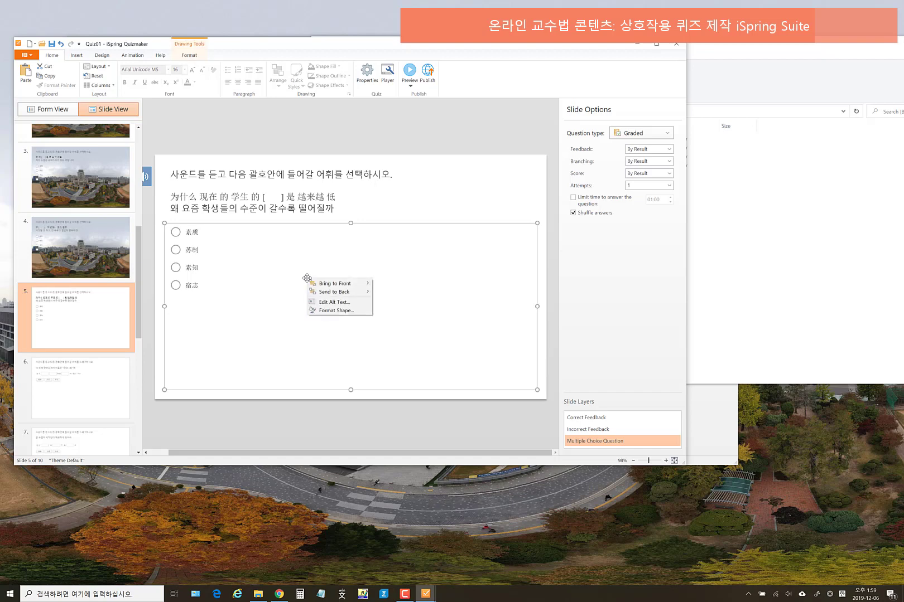
{"action": "left_click", "coordinate": [408, 191]}
{"action": "key", "text": "ctrl+z"}
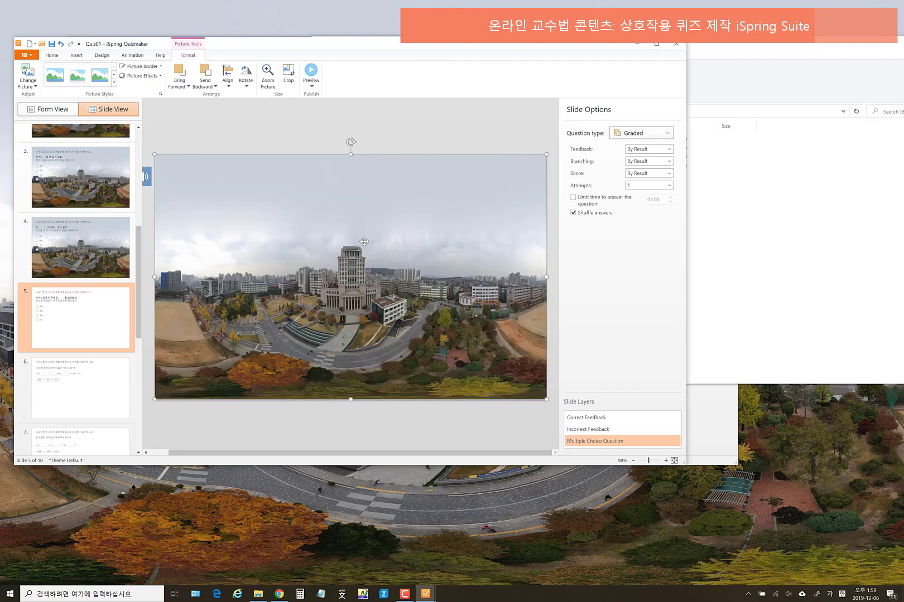
{"action": "right_click", "coordinate": [365, 242]}
{"action": "mouse_move", "coordinate": [422, 305]}
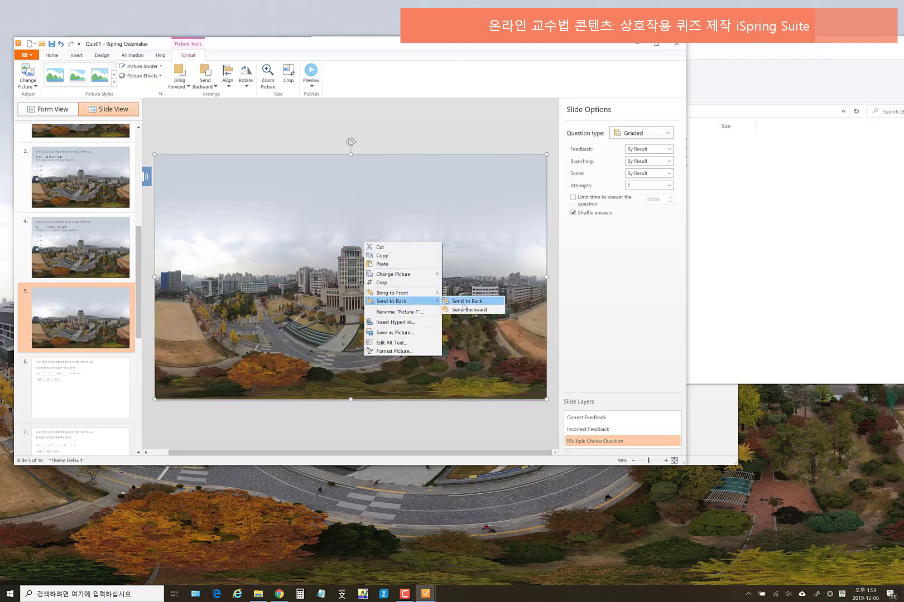
{"action": "left_click", "coordinate": [467, 310]}
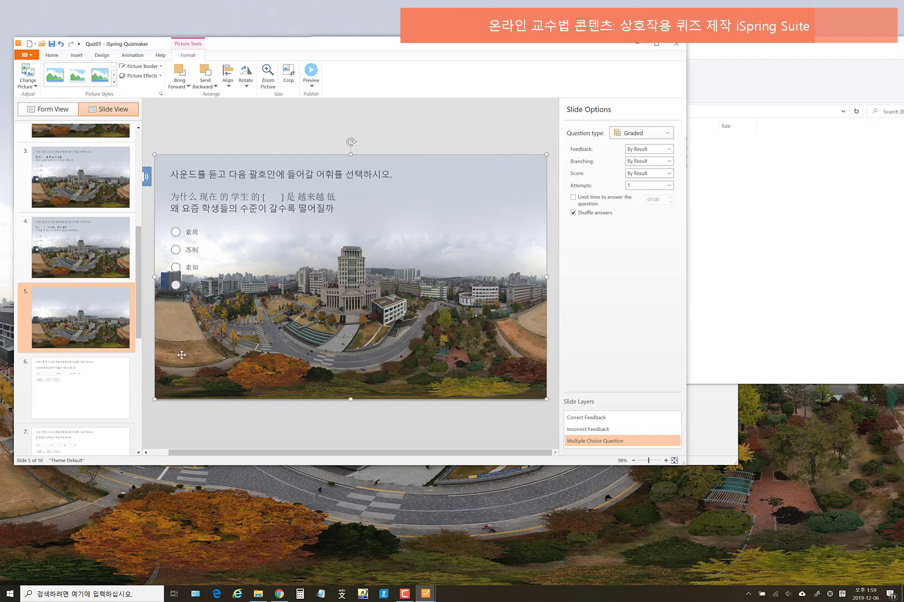
{"action": "scroll", "coordinate": [104, 319], "scroll_direction": "down", "scroll_amount": 1}
- Paste the campus picture behind the text and word boxes on slides 6 and 7
{"action": "left_click", "coordinate": [103, 319]}
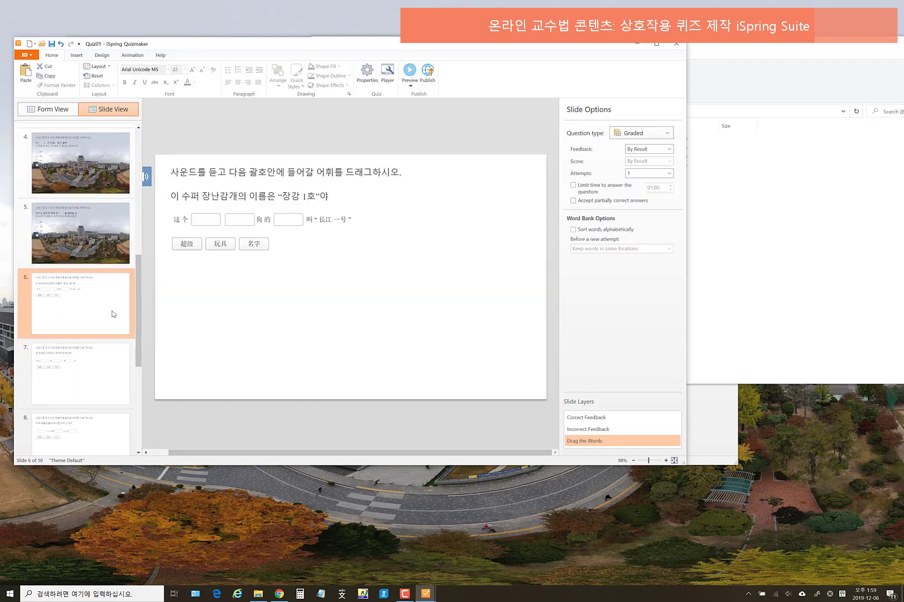
{"action": "key", "text": "ctrl+v"}
{"action": "right_click", "coordinate": [319, 271]}
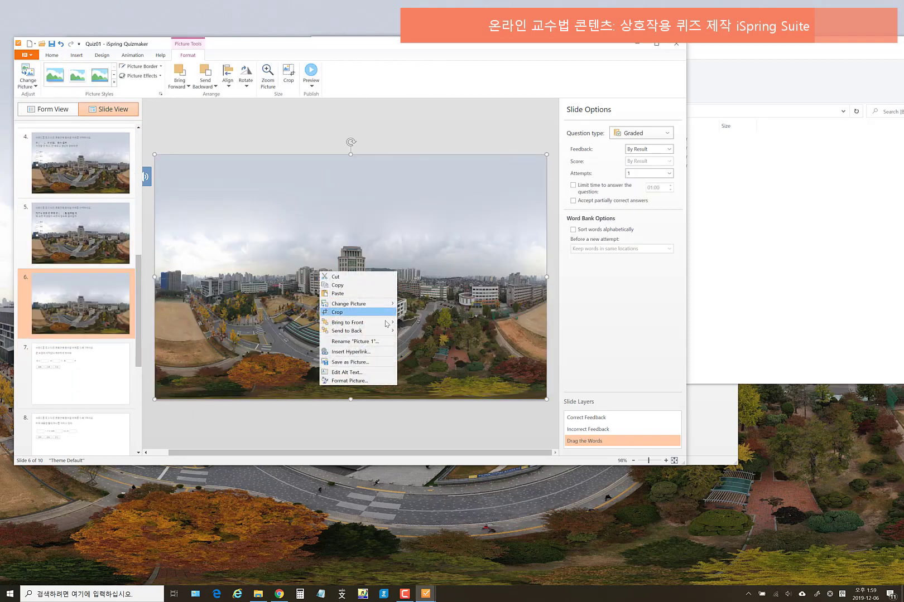
{"action": "mouse_move", "coordinate": [385, 331]}
{"action": "left_click", "coordinate": [426, 331]}
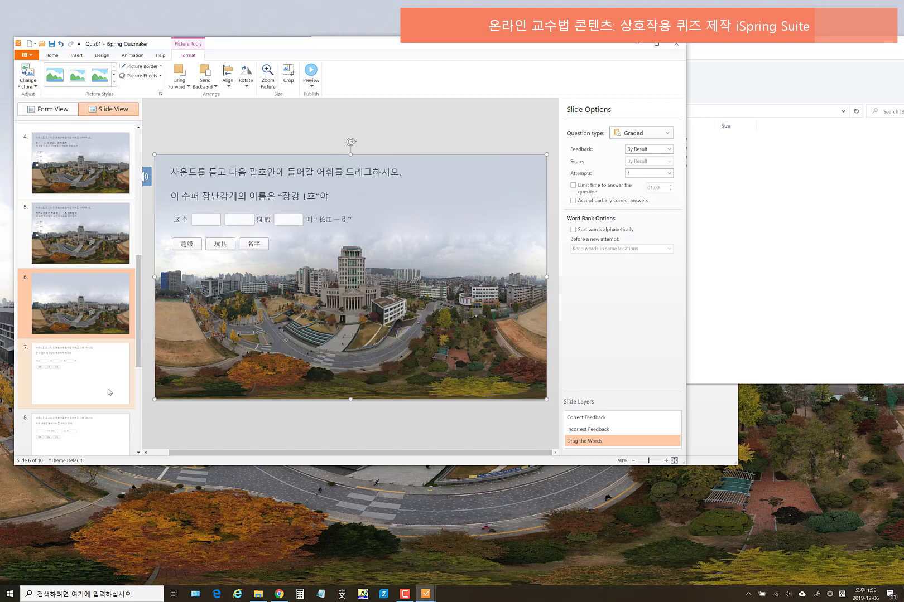
{"action": "left_click", "coordinate": [94, 376]}
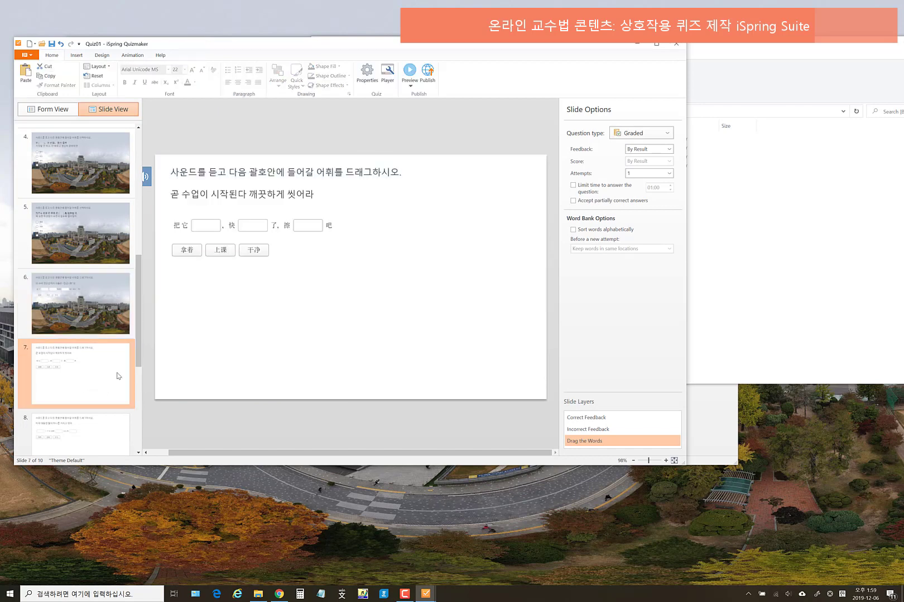
{"action": "key", "text": "ctrl+v"}
{"action": "right_click", "coordinate": [387, 281]}
{"action": "mouse_move", "coordinate": [447, 341]}
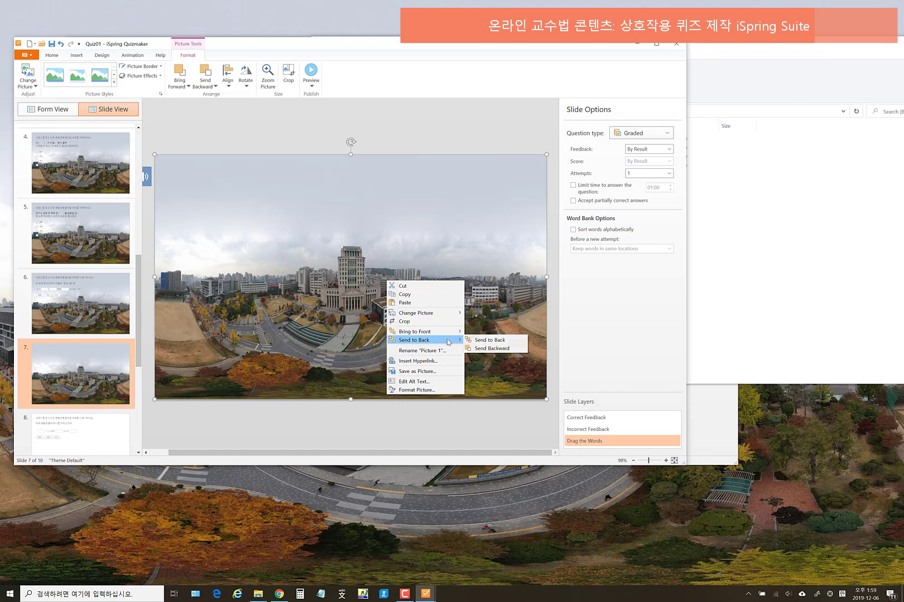
{"action": "left_click", "coordinate": [491, 340]}
- Paste the campus picture onto slides 8 and 9 and send it to back
{"action": "scroll", "coordinate": [103, 406], "scroll_direction": "down", "scroll_amount": 2}
{"action": "left_click", "coordinate": [104, 345]}
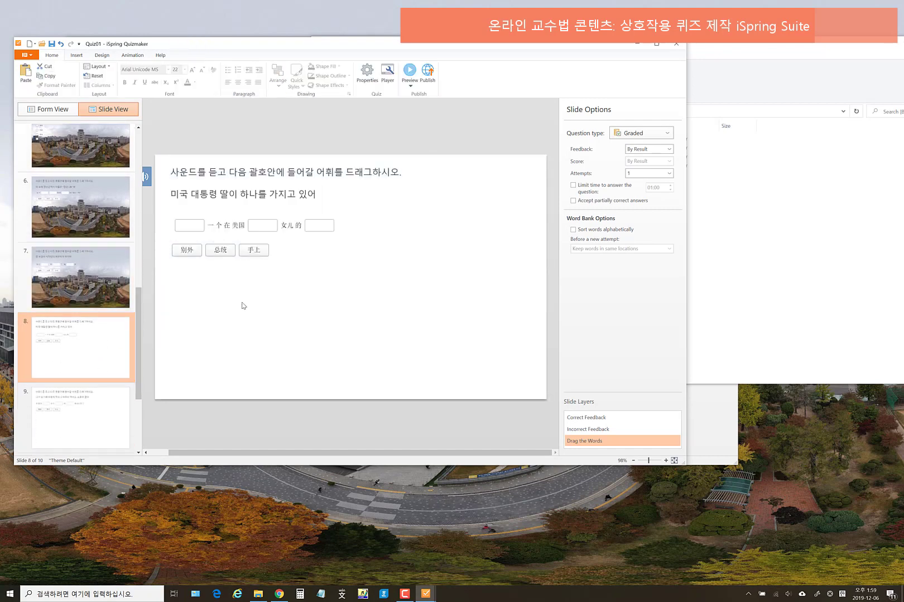
{"action": "key", "text": "ctrl+v"}
{"action": "right_click", "coordinate": [311, 292]}
{"action": "mouse_move", "coordinate": [378, 357]}
{"action": "left_click", "coordinate": [413, 354]}
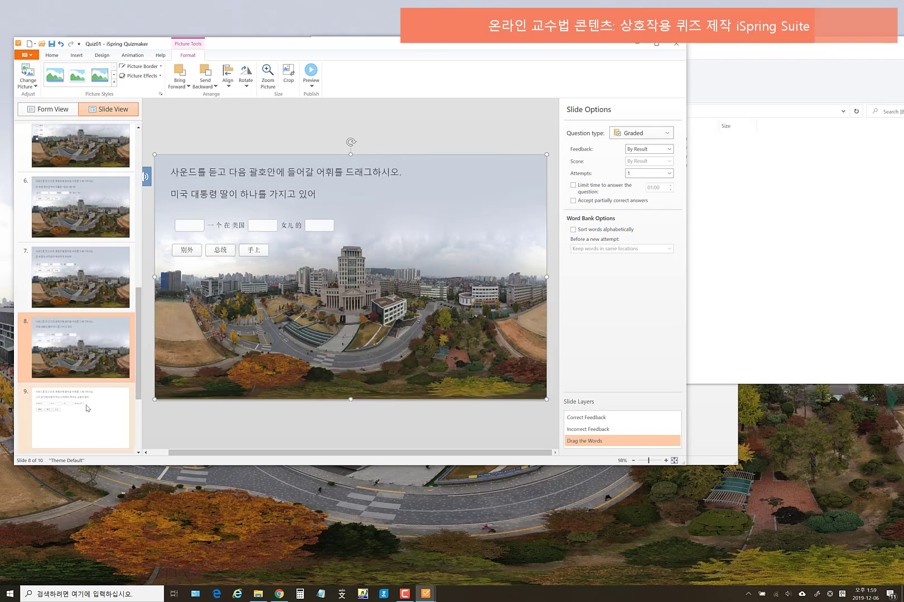
{"action": "left_click", "coordinate": [87, 408]}
{"action": "scroll", "coordinate": [87, 408], "scroll_direction": "down", "scroll_amount": 1}
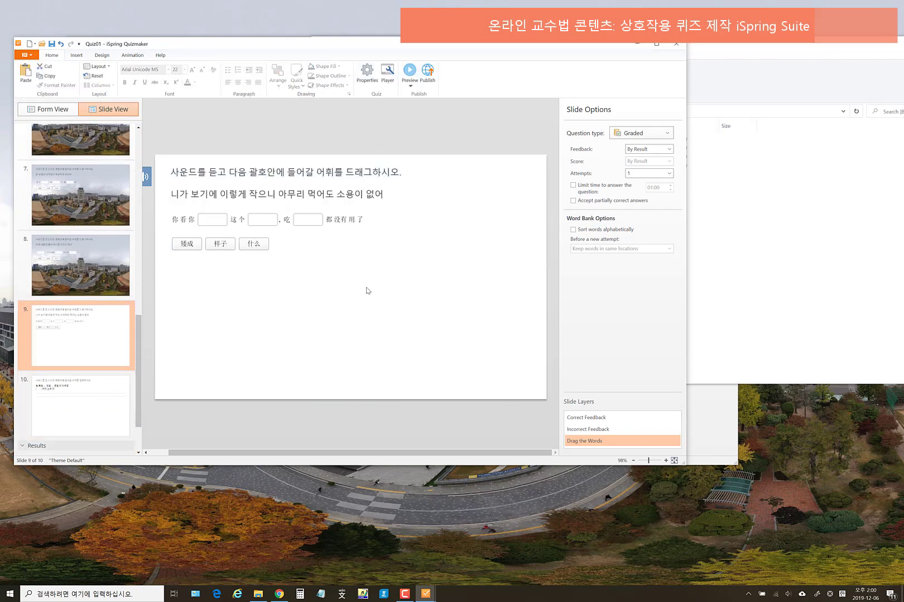
{"action": "key", "text": "ctrl+v"}
{"action": "right_click", "coordinate": [348, 270]}
{"action": "mouse_move", "coordinate": [410, 330]}
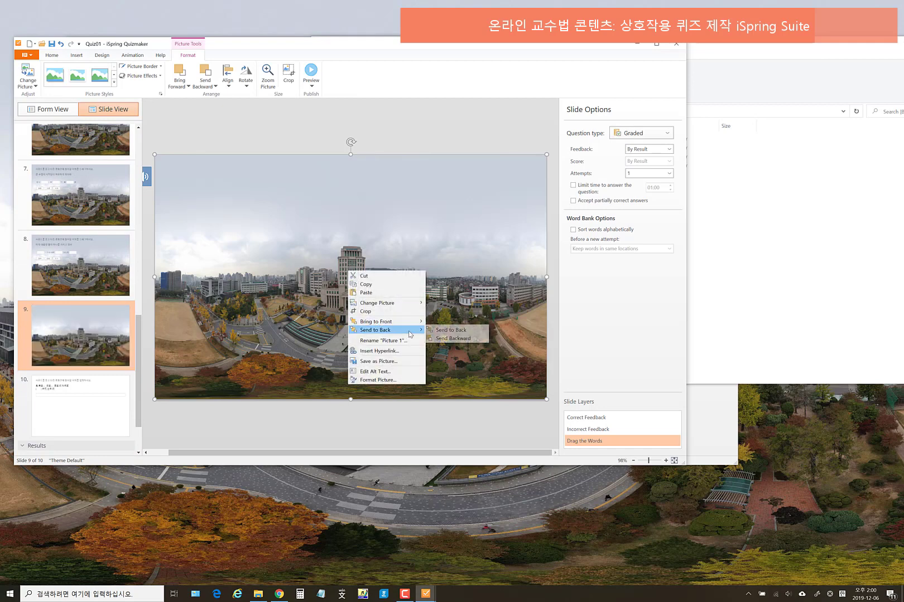
{"action": "left_click", "coordinate": [451, 330]}
- Paste the campus picture onto slide 10 and send it behind the question text
{"action": "left_click", "coordinate": [60, 425]}
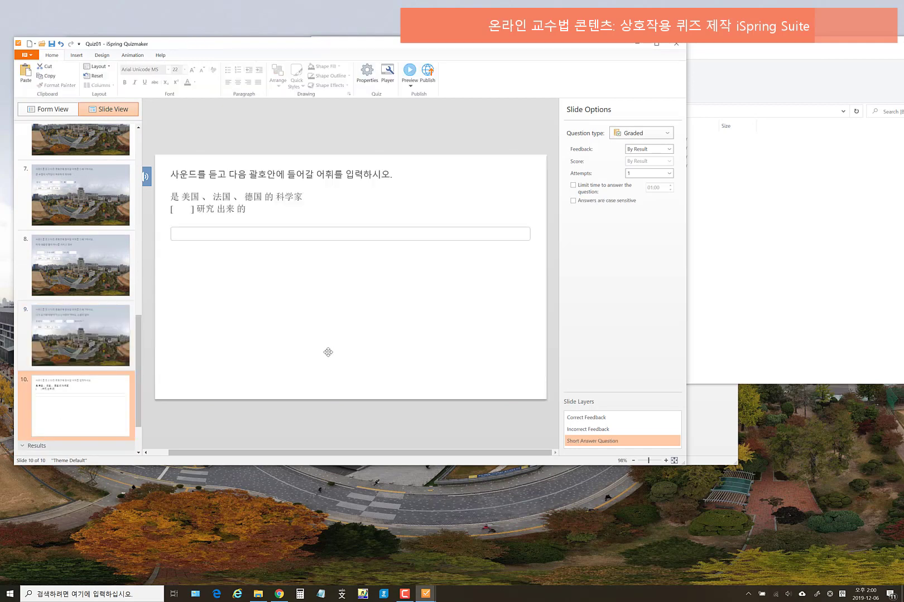
{"action": "key", "text": "ctrl+v"}
{"action": "right_click", "coordinate": [320, 297]}
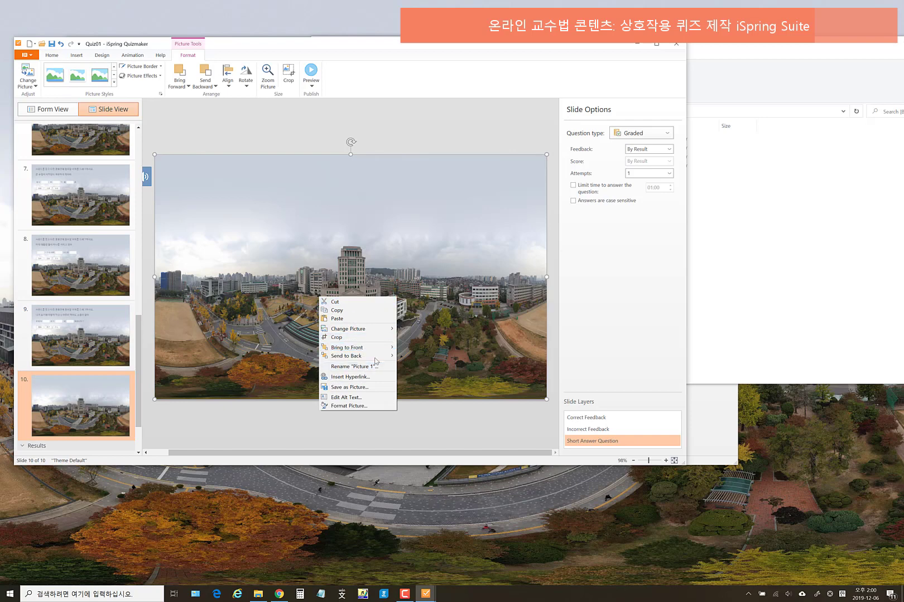
{"action": "mouse_move", "coordinate": [376, 357]}
{"action": "left_click", "coordinate": [427, 356]}
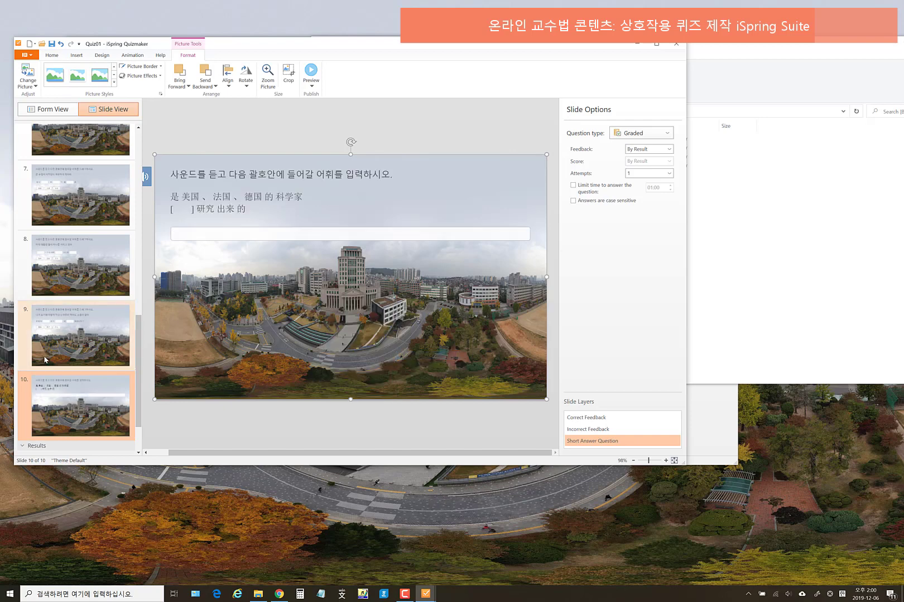
{"action": "scroll", "coordinate": [45, 360], "scroll_direction": "down", "scroll_amount": 2}
- Paste the panorama onto the Quiz Passed result slide, send it to back, then reopen slide 1
{"action": "left_click", "coordinate": [100, 413]}
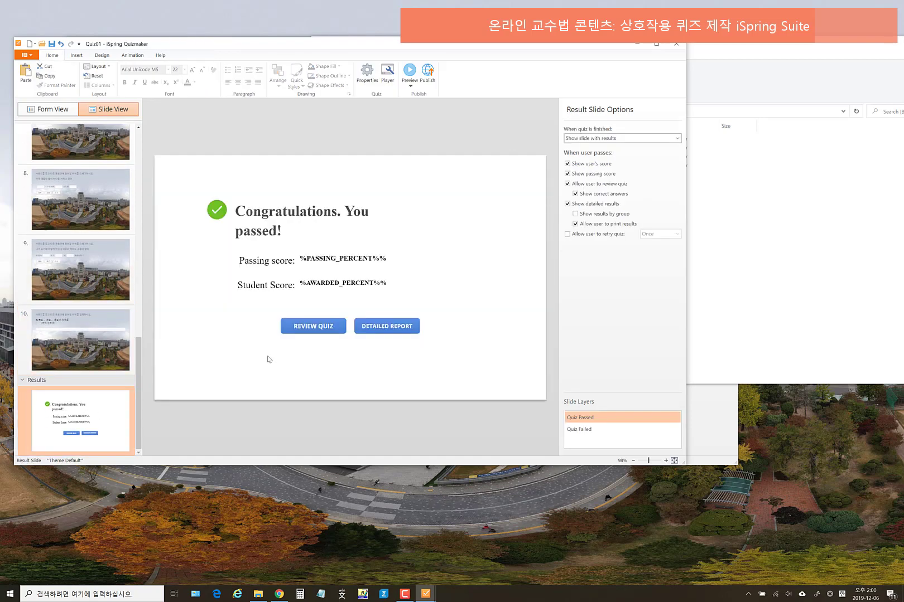
{"action": "key", "text": "ctrl+v"}
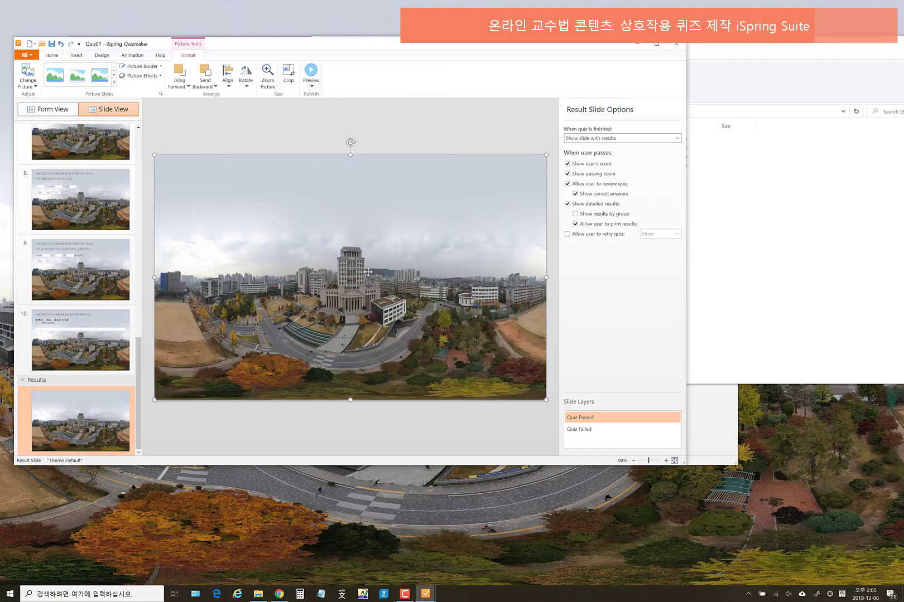
{"action": "right_click", "coordinate": [368, 272]}
{"action": "mouse_move", "coordinate": [429, 333]}
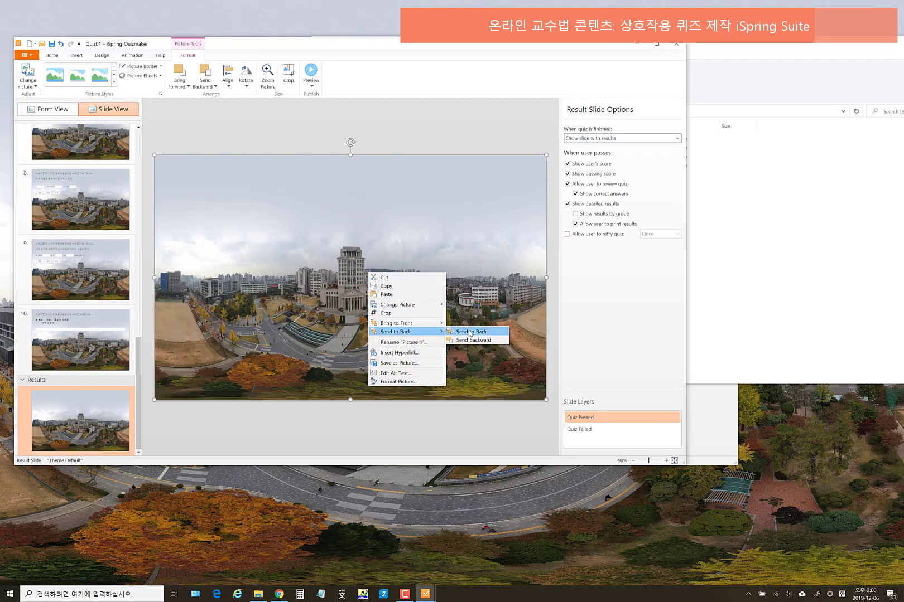
{"action": "left_click", "coordinate": [469, 331]}
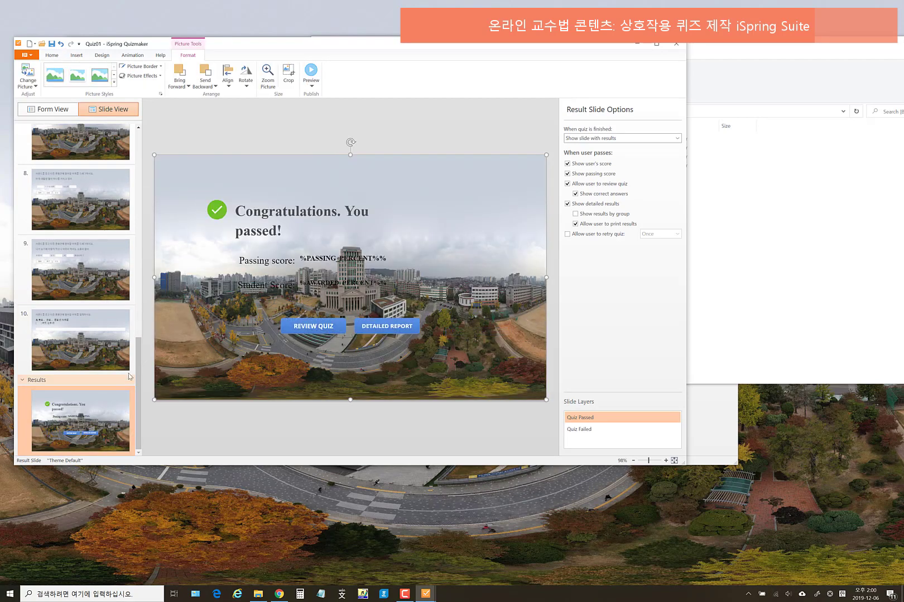
{"action": "left_click_drag", "start_coordinate": [140, 363], "coordinate": [150, 125]}
{"action": "left_click", "coordinate": [86, 313]}
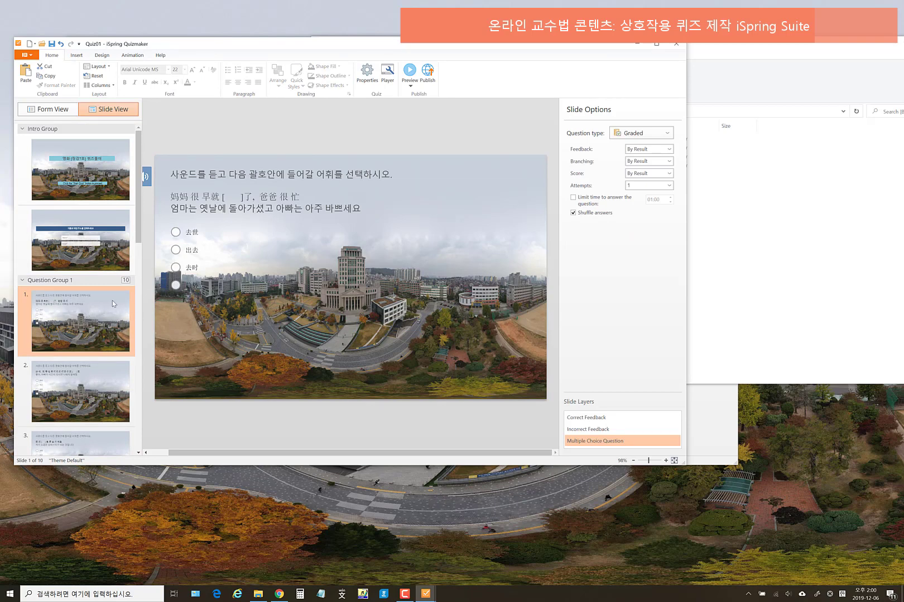
- Switch to Form View, check the User Info Form, and reopen question 1's text
{"action": "left_click", "coordinate": [50, 110]}
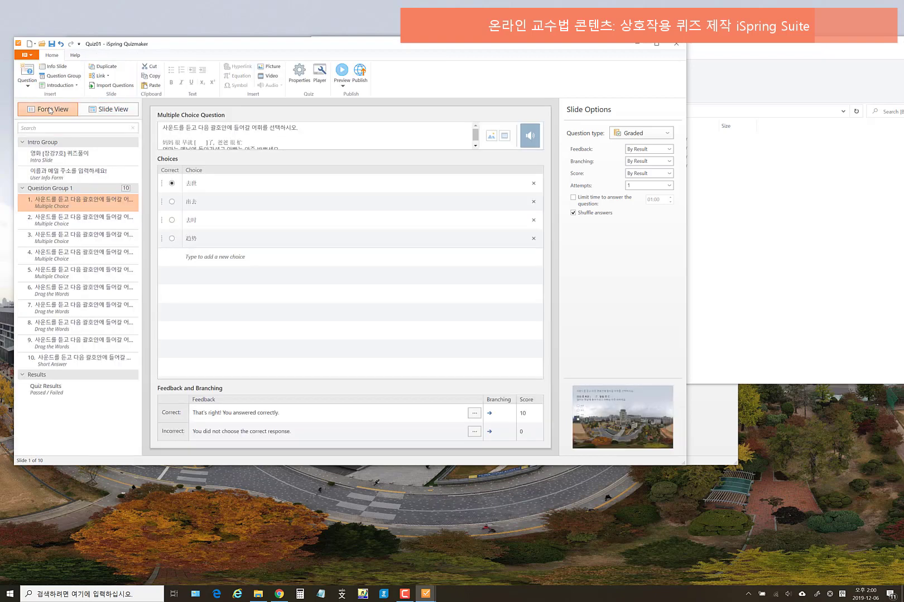
{"action": "left_click", "coordinate": [80, 174]}
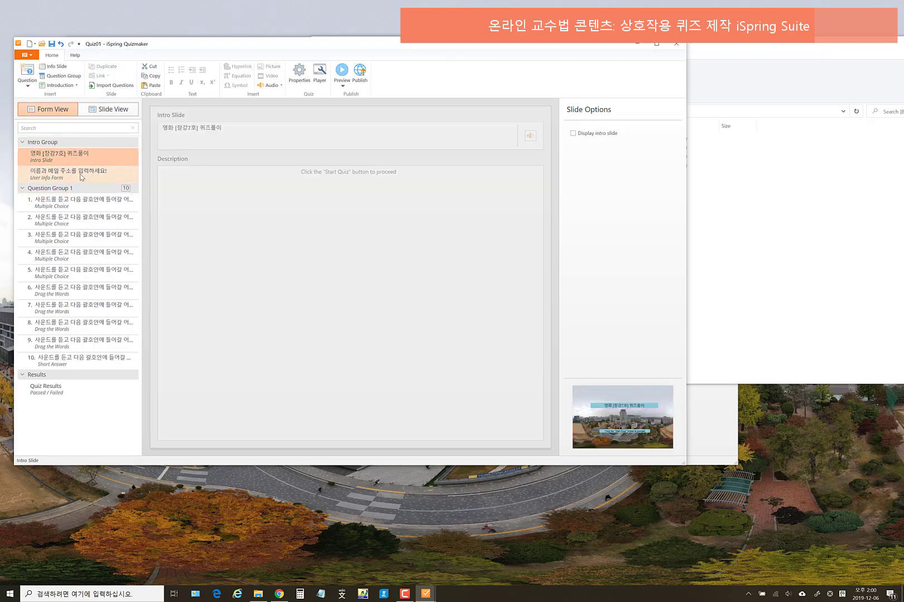
{"action": "left_click", "coordinate": [87, 205]}
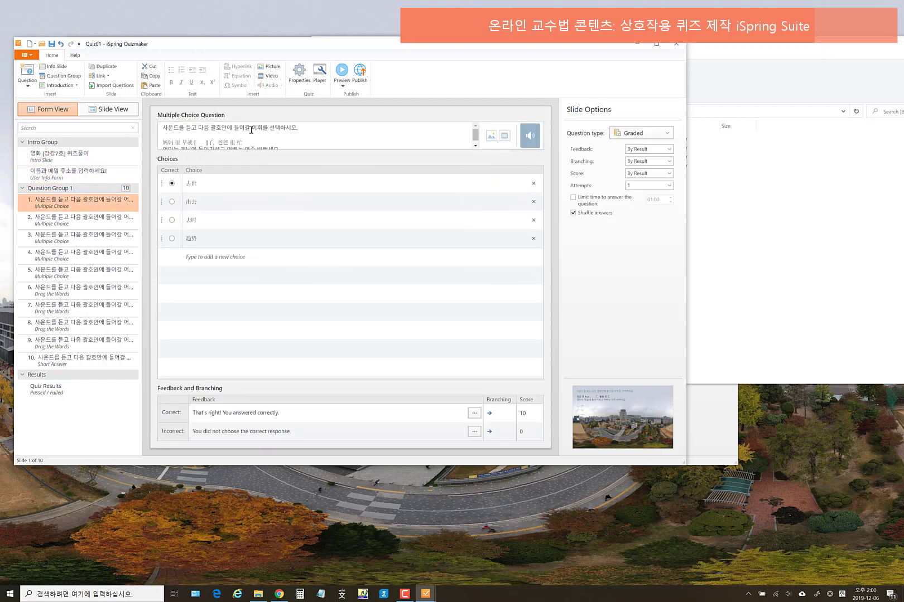
{"action": "left_click", "coordinate": [242, 130]}
{"action": "scroll", "coordinate": [259, 130], "scroll_direction": "down", "scroll_amount": 1}
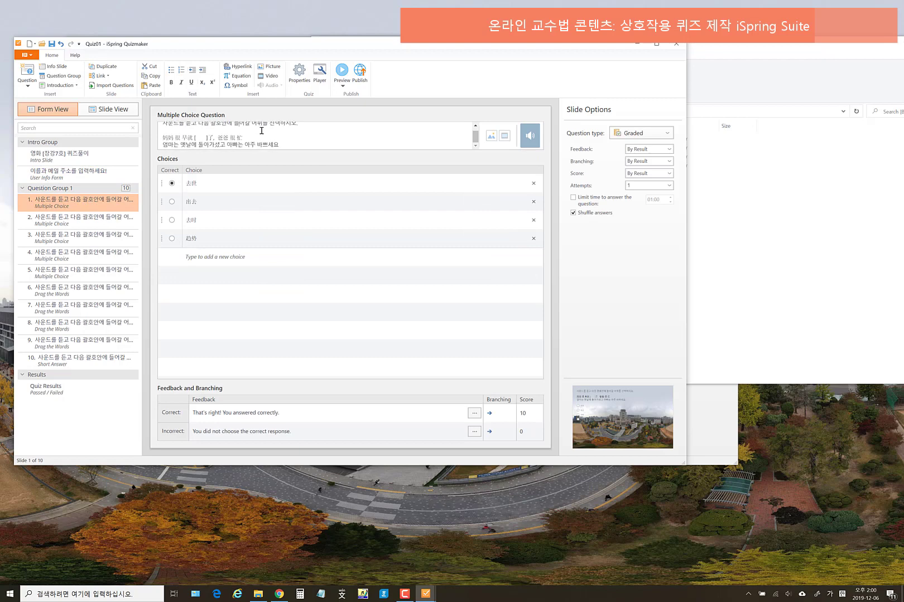
{"action": "scroll", "coordinate": [290, 138], "scroll_direction": "up", "scroll_amount": 1}
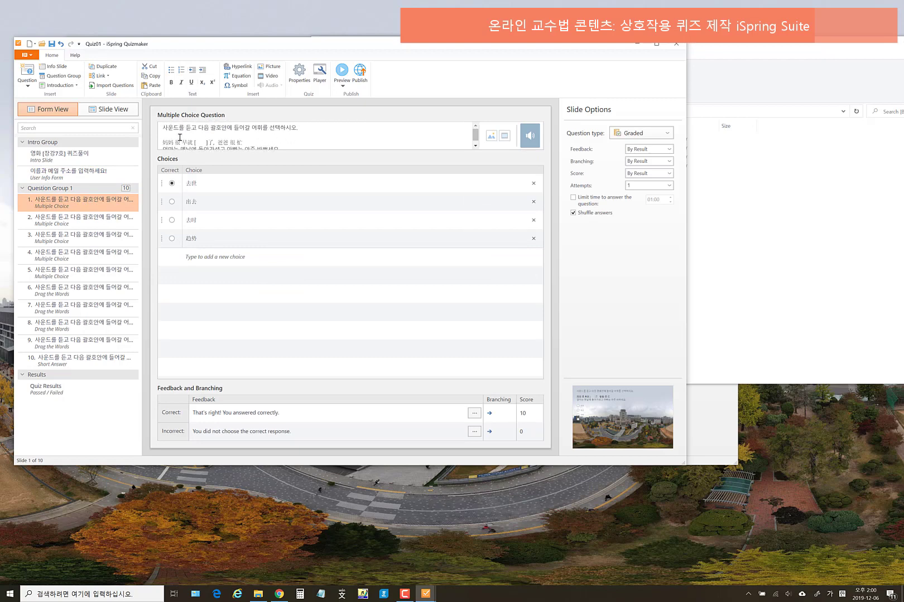
{"action": "scroll", "coordinate": [190, 134], "scroll_direction": "down", "scroll_amount": 1}
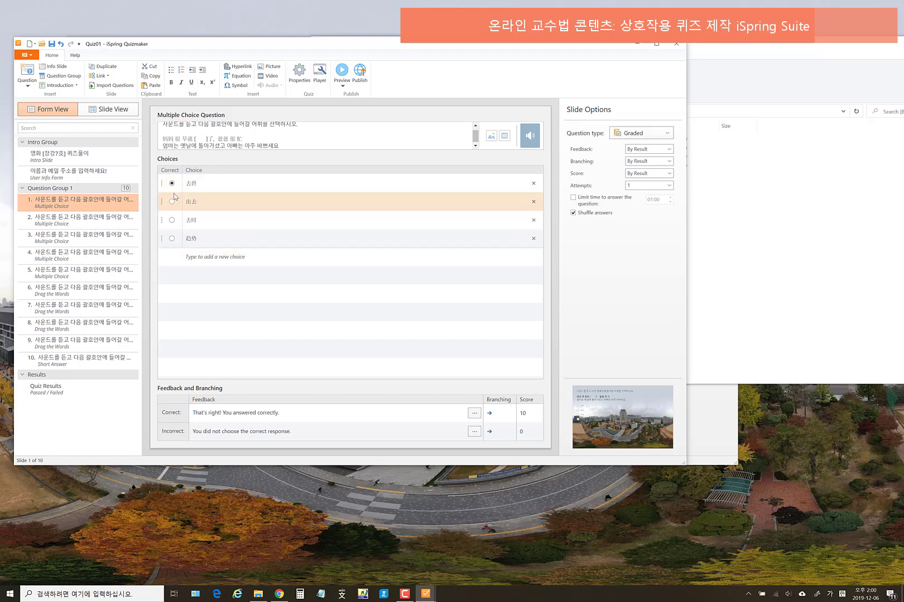
- Review question 1's first answer choice and its audio clip settings
{"action": "left_click", "coordinate": [173, 184]}
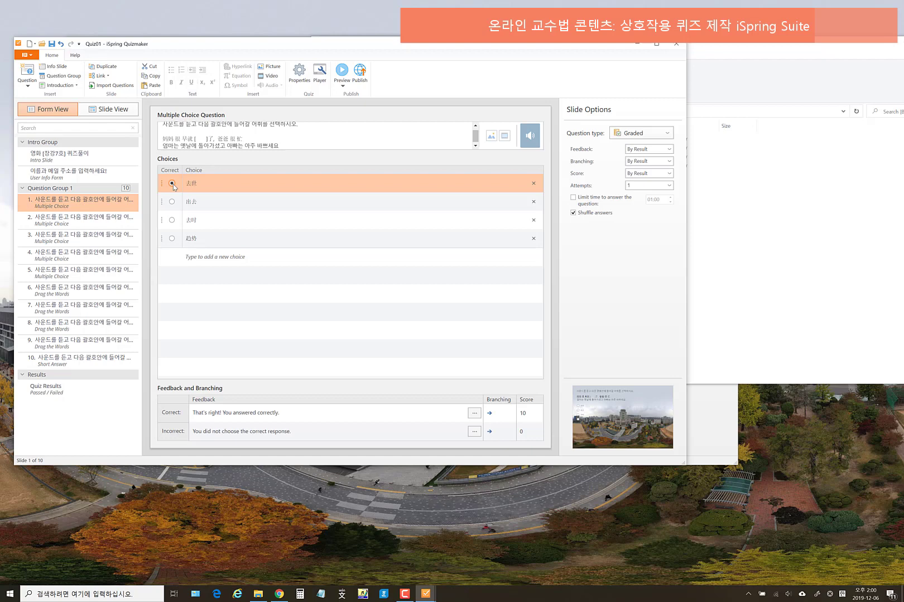
{"action": "left_click", "coordinate": [281, 142]}
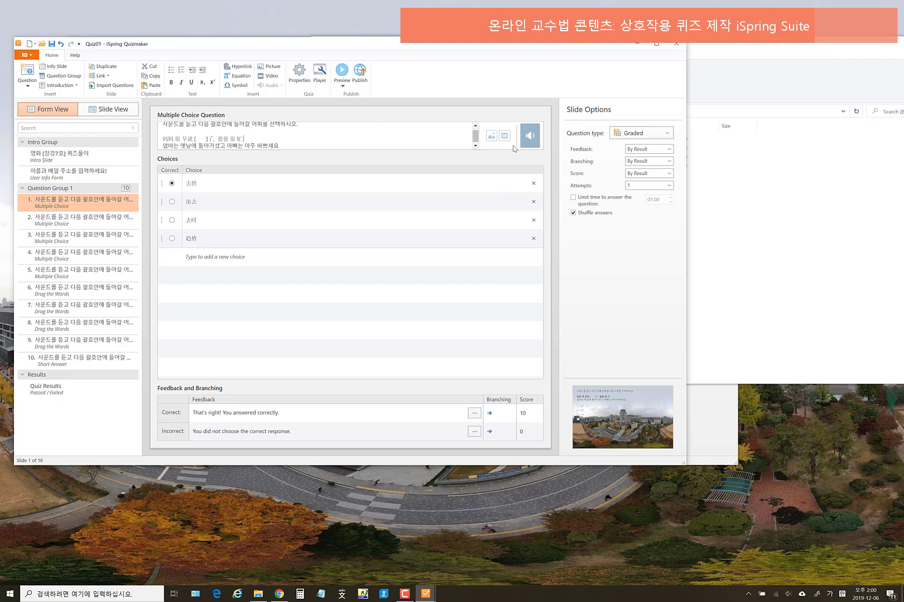
{"action": "left_click", "coordinate": [535, 139]}
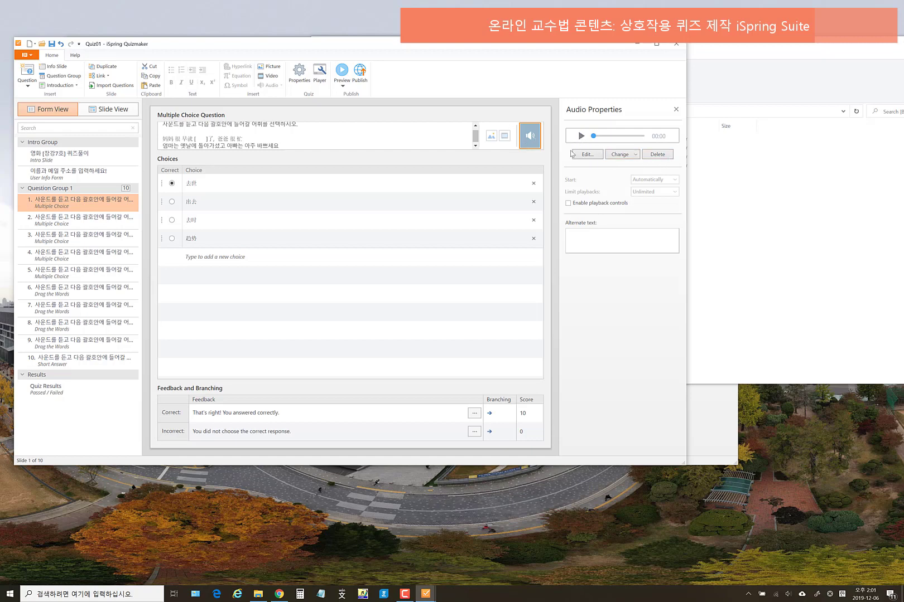
{"action": "left_click", "coordinate": [80, 204]}
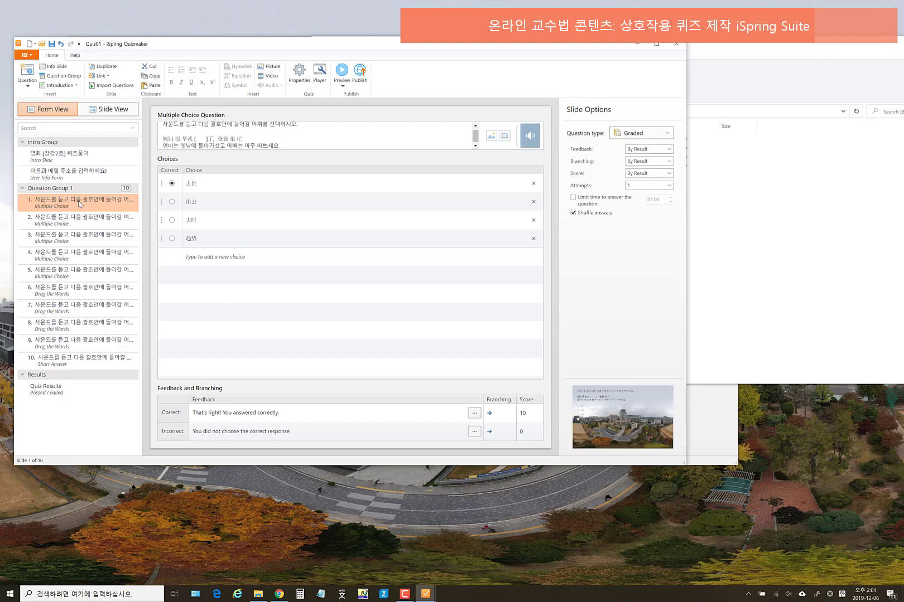
- Insert a Multiple Choice question and attach the second MP3 clip from the 01_mp3_clip folder
{"action": "left_click", "coordinate": [27, 83]}
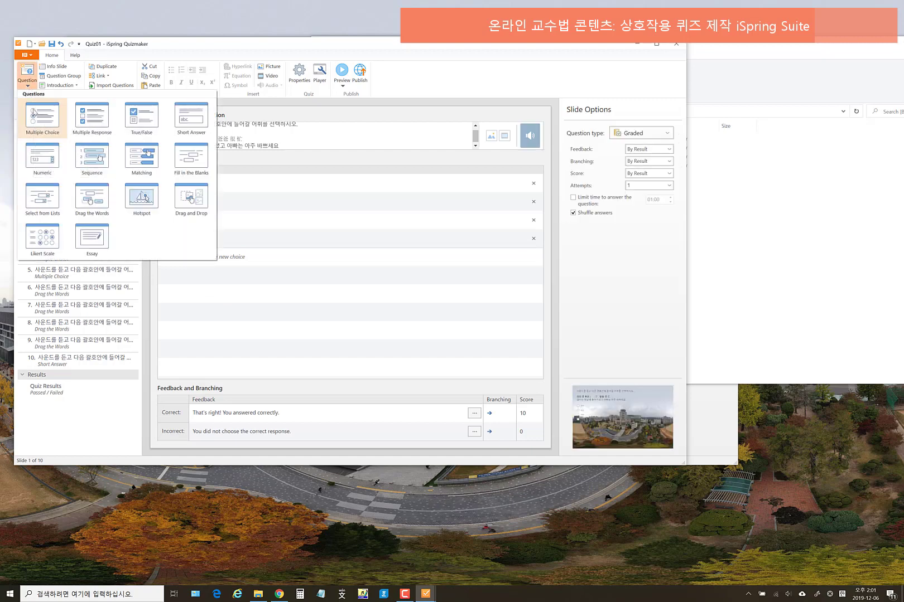
{"action": "left_click", "coordinate": [34, 114]}
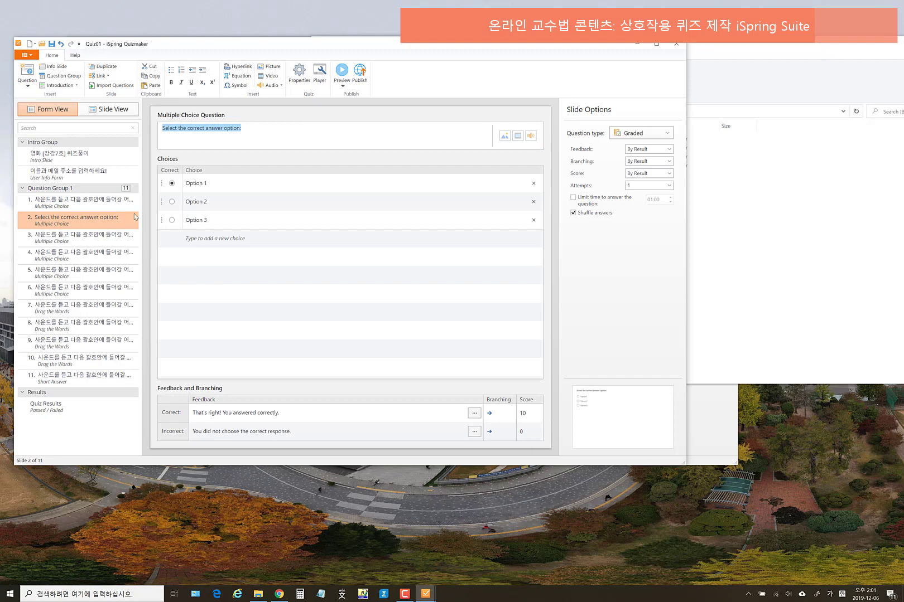
{"action": "left_click", "coordinate": [378, 137]}
{"action": "left_click", "coordinate": [531, 139]}
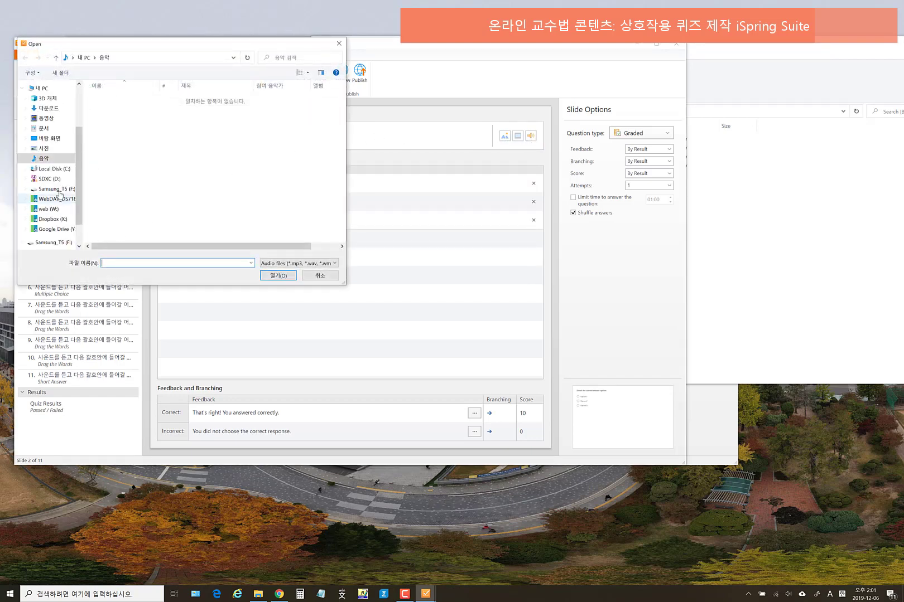
{"action": "left_click", "coordinate": [51, 180]}
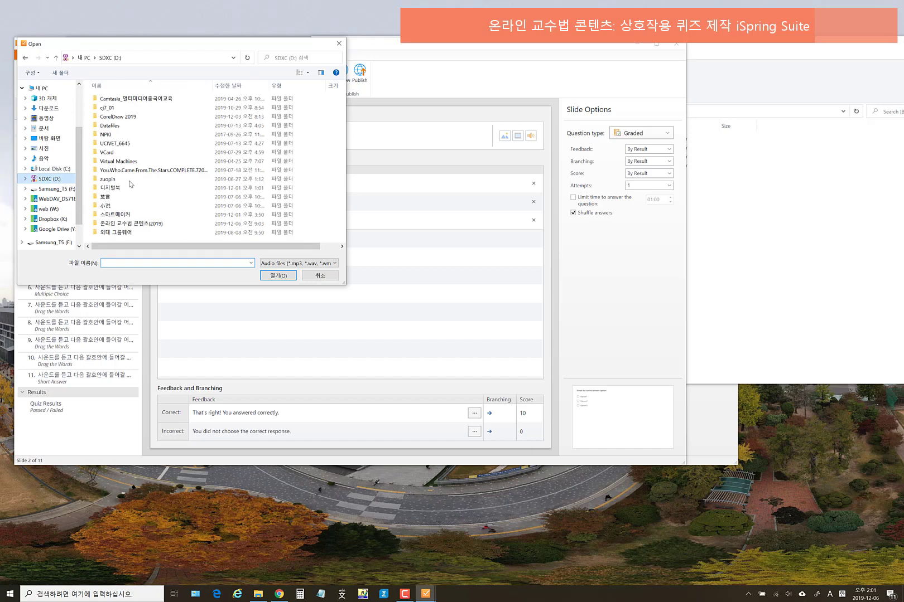
{"action": "double_click", "coordinate": [134, 223]}
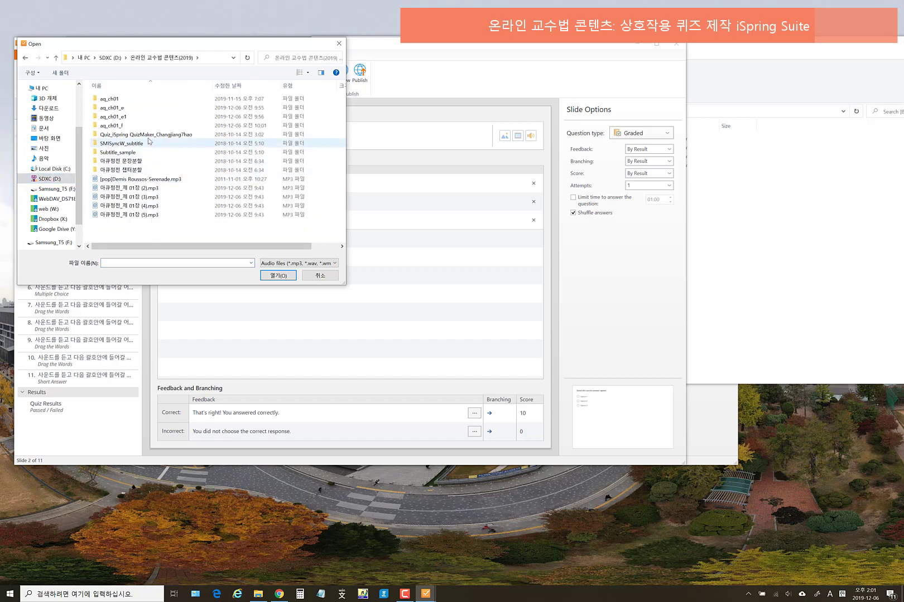
{"action": "double_click", "coordinate": [149, 137]}
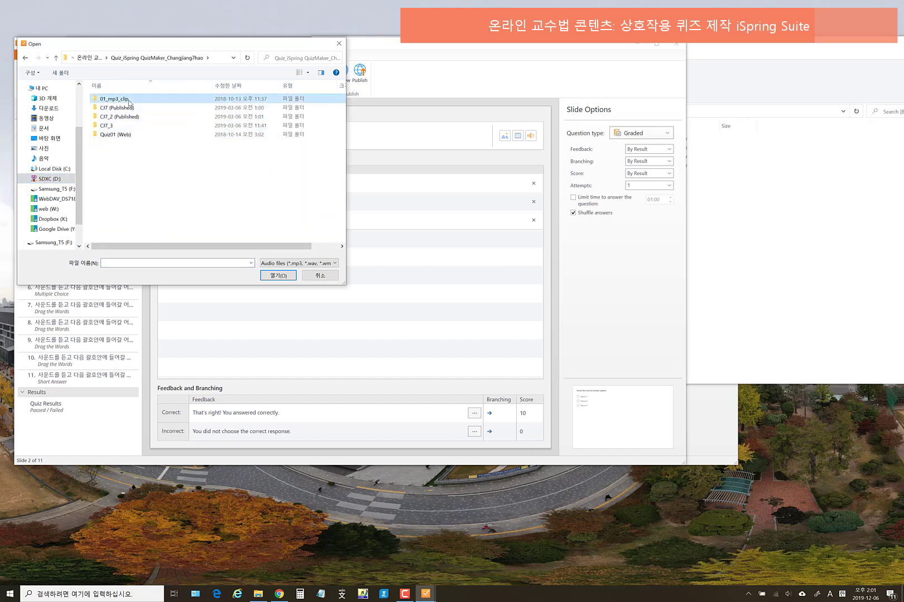
{"action": "double_click", "coordinate": [128, 99]}
{"action": "left_click", "coordinate": [128, 108]}
{"action": "left_click", "coordinate": [278, 276]}
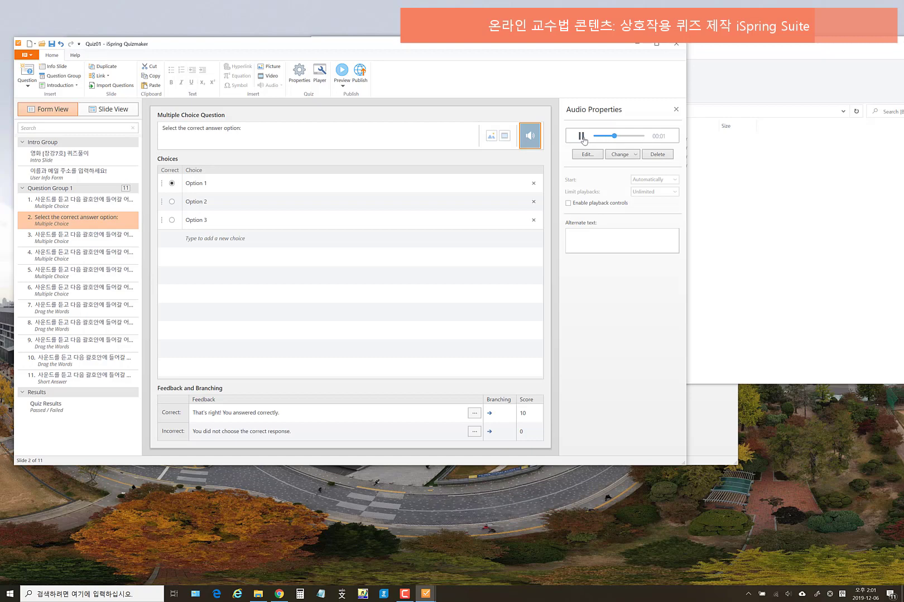
- Try adding an answer choice, cancel it, and remove the trial question slide
{"action": "left_click", "coordinate": [203, 237]}
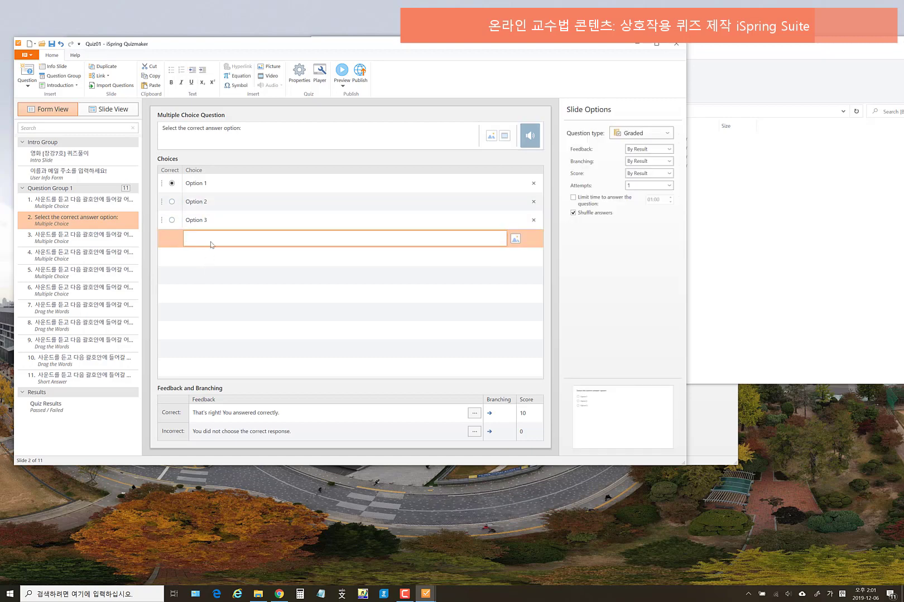
{"action": "left_click", "coordinate": [204, 260]}
{"action": "left_click", "coordinate": [206, 238]}
{"action": "left_click", "coordinate": [209, 270]}
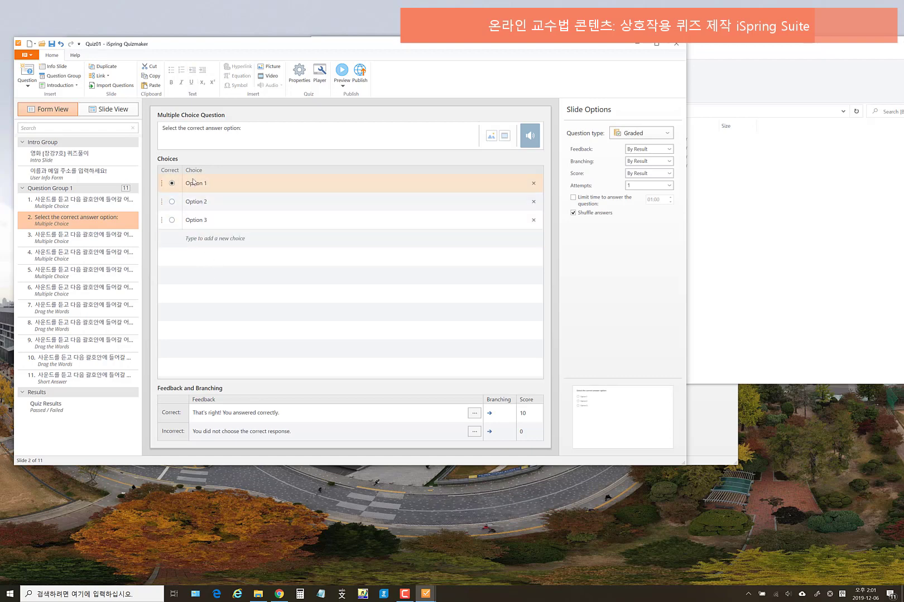
{"action": "right_click", "coordinate": [117, 220]}
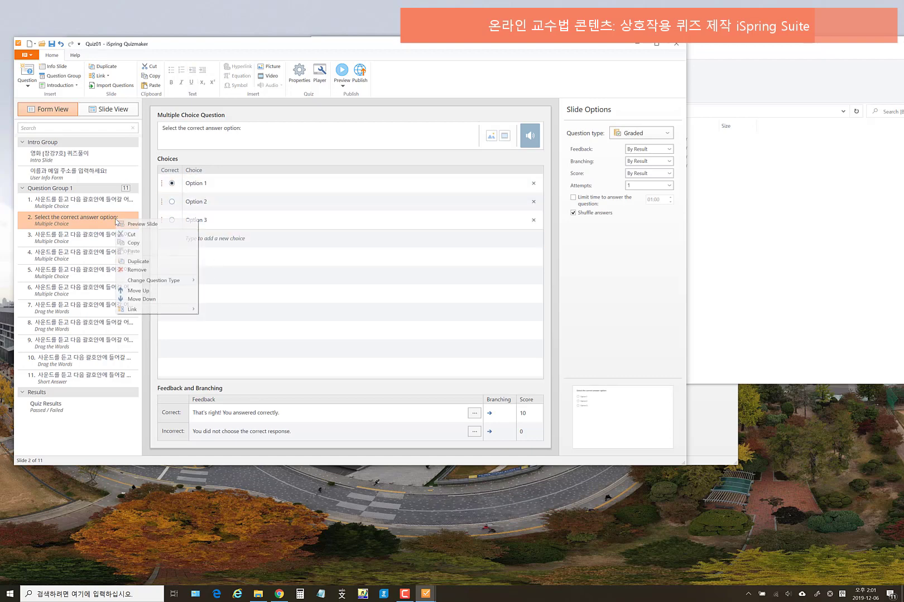
{"action": "left_click", "coordinate": [142, 271]}
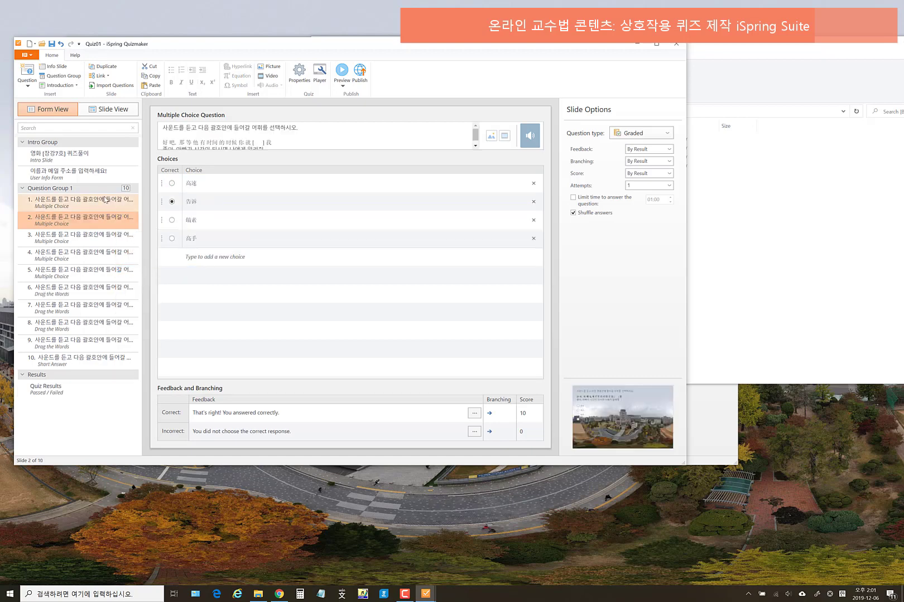
- Confirm deleting the trial question and open question 2
{"action": "left_click", "coordinate": [137, 203]}
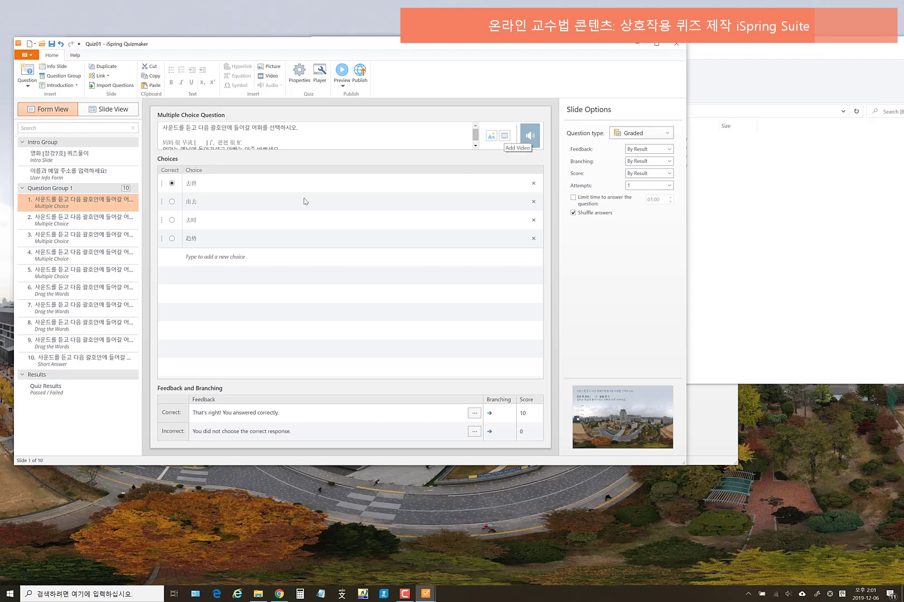
{"action": "left_click", "coordinate": [95, 218]}
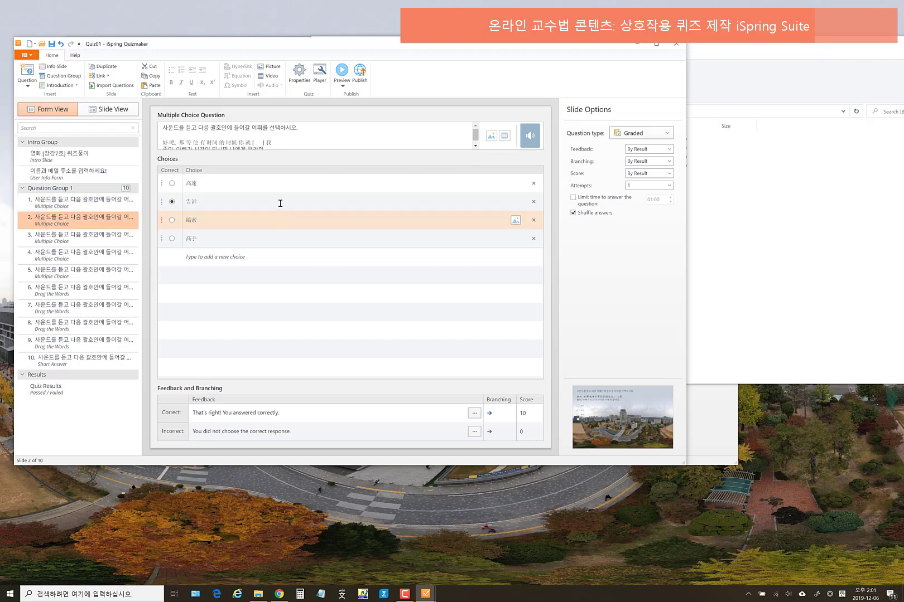
{"action": "scroll", "coordinate": [329, 135], "scroll_direction": "down", "scroll_amount": 1}
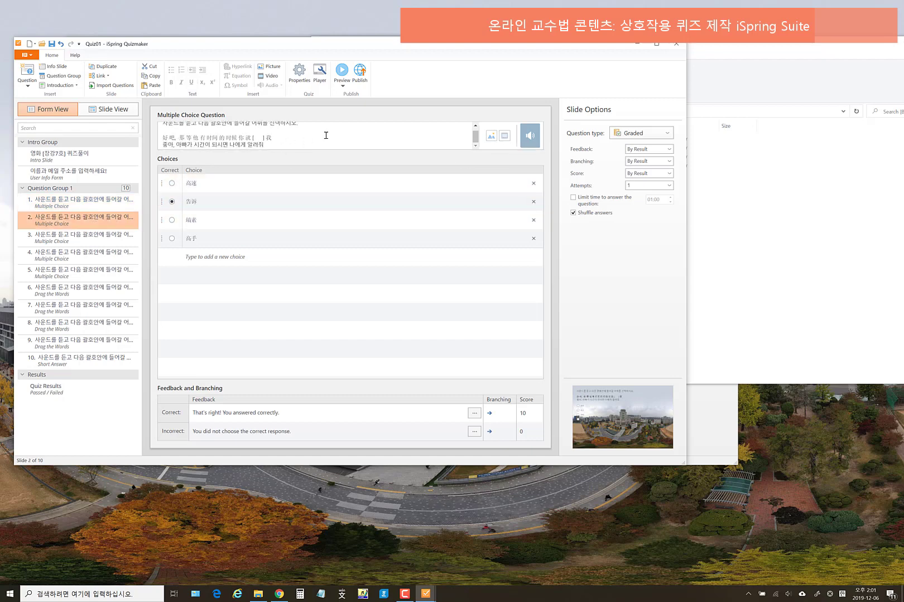
{"action": "scroll", "coordinate": [317, 135], "scroll_direction": "up", "scroll_amount": 1}
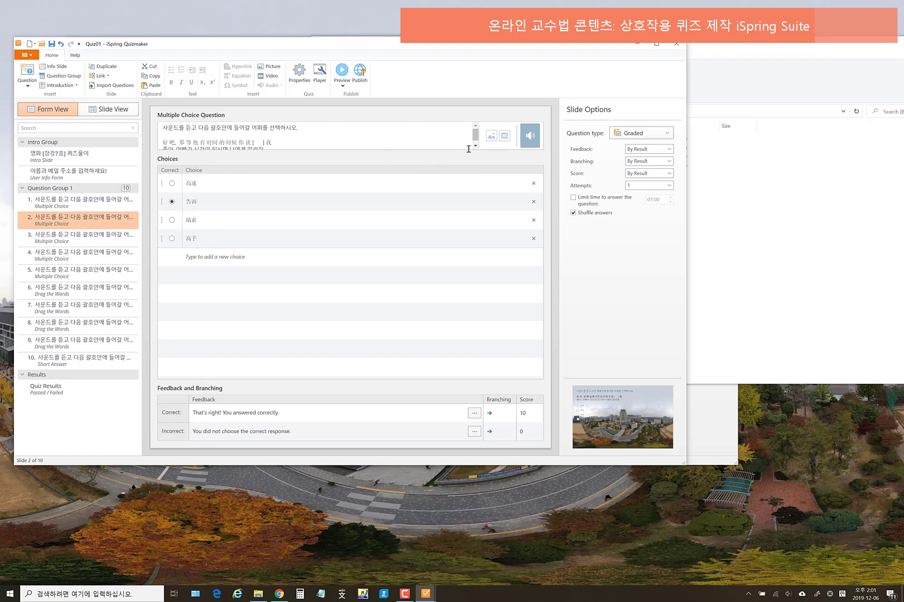
- Insert 01_changjiang7hao_no.mp4 from Quiz_iSpring QuizMaker_Changjiang7hao into question 2 and test-play it
{"action": "left_click", "coordinate": [504, 138]}
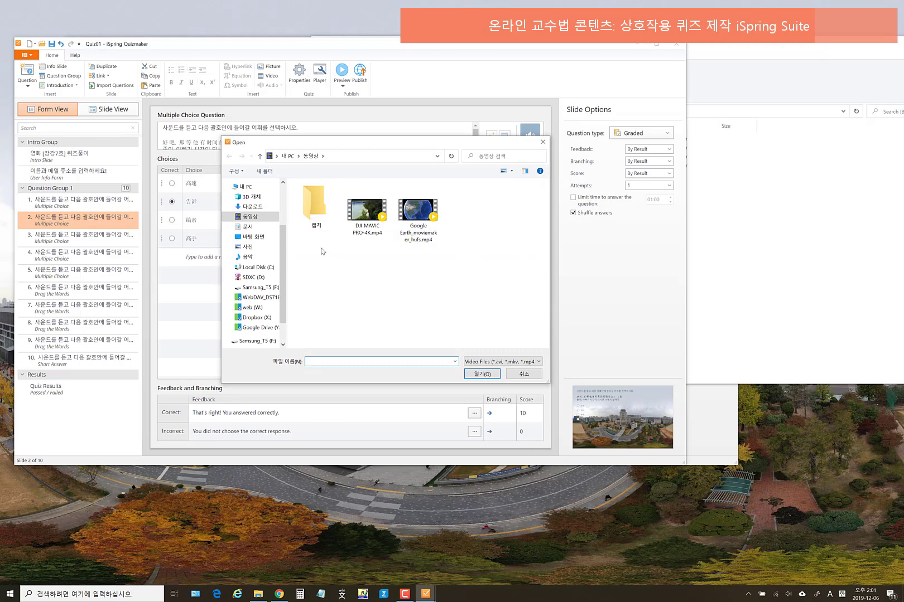
{"action": "left_click", "coordinate": [255, 277]}
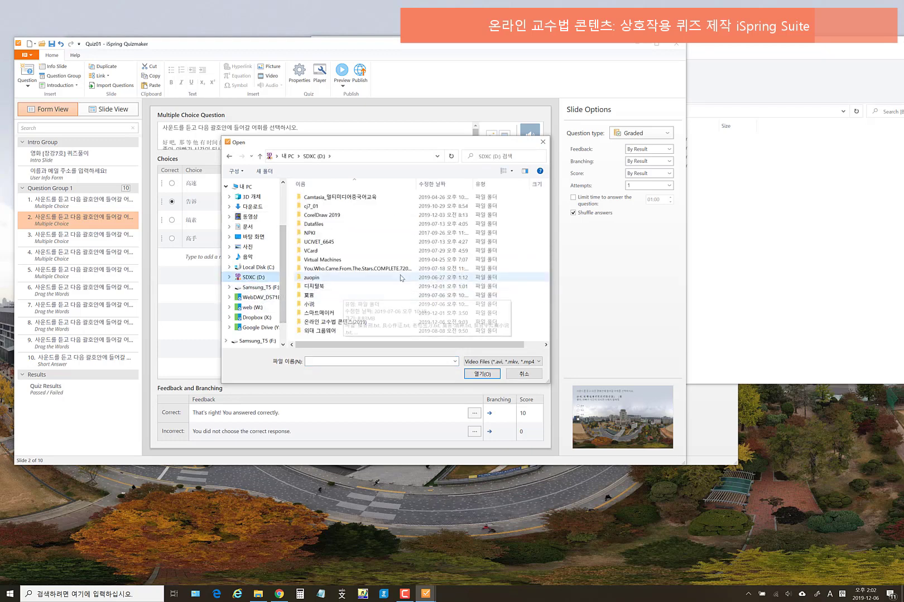
{"action": "double_click", "coordinate": [353, 322]}
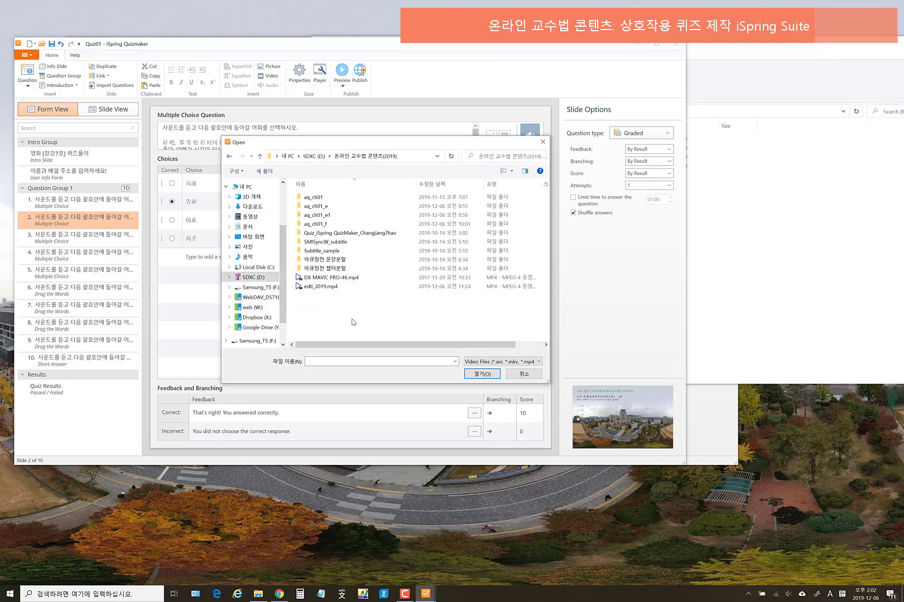
{"action": "double_click", "coordinate": [381, 232]}
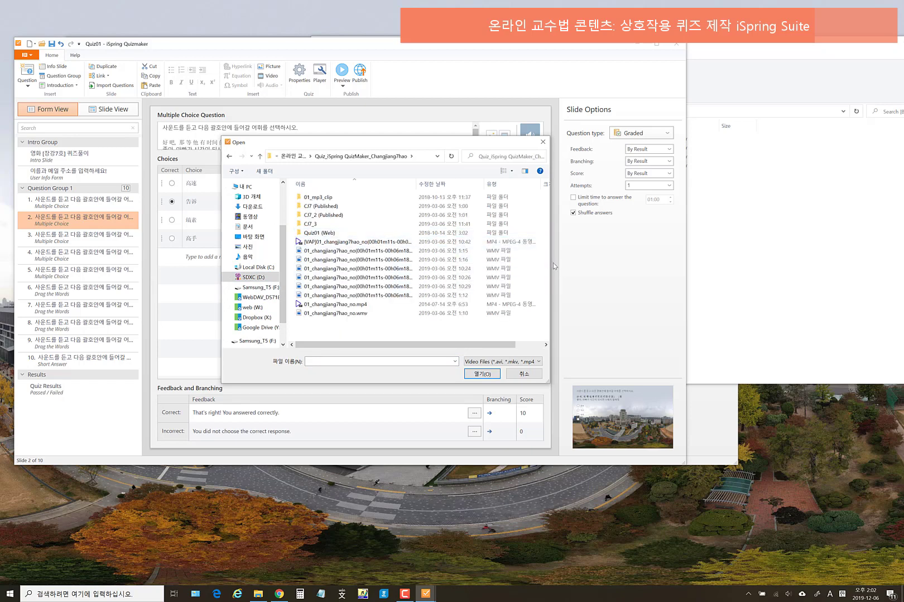
{"action": "left_click_drag", "start_coordinate": [551, 263], "coordinate": [666, 264]}
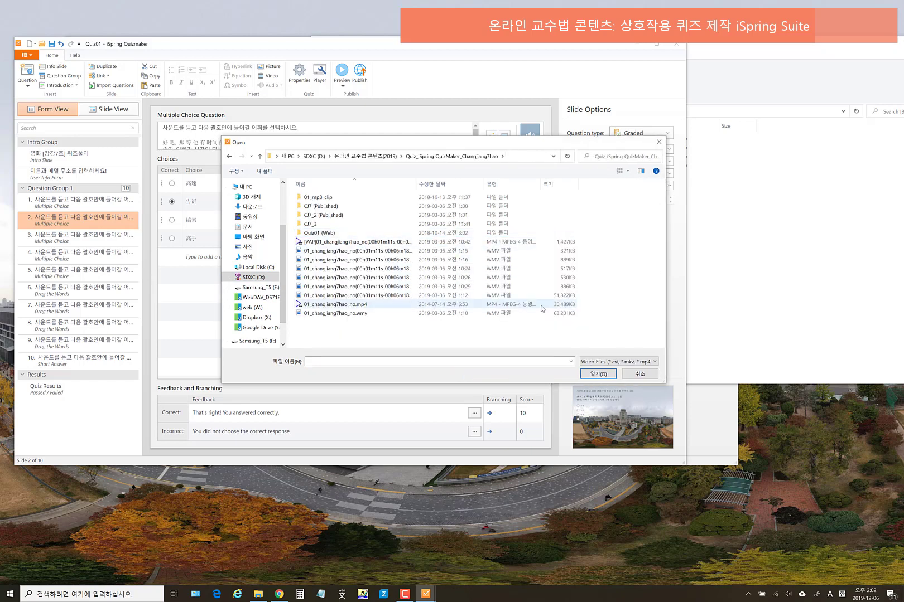
{"action": "left_click", "coordinate": [367, 305]}
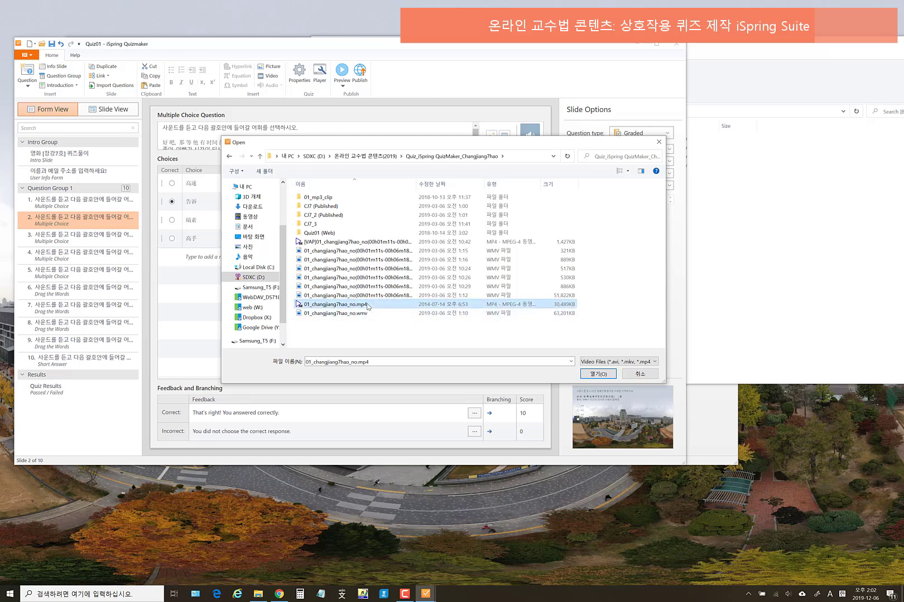
{"action": "left_click", "coordinate": [597, 374]}
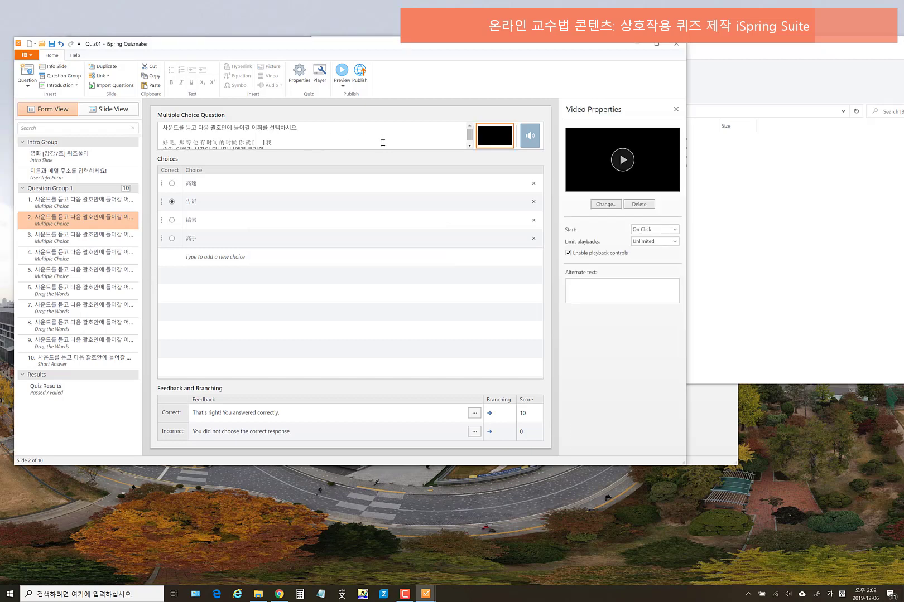
{"action": "left_click", "coordinate": [623, 160]}
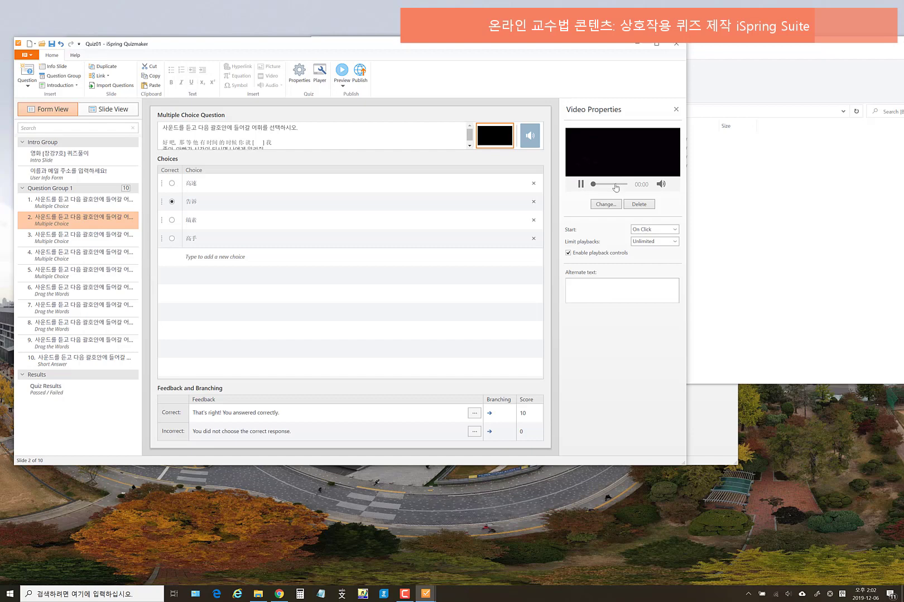
{"action": "left_click", "coordinate": [581, 184]}
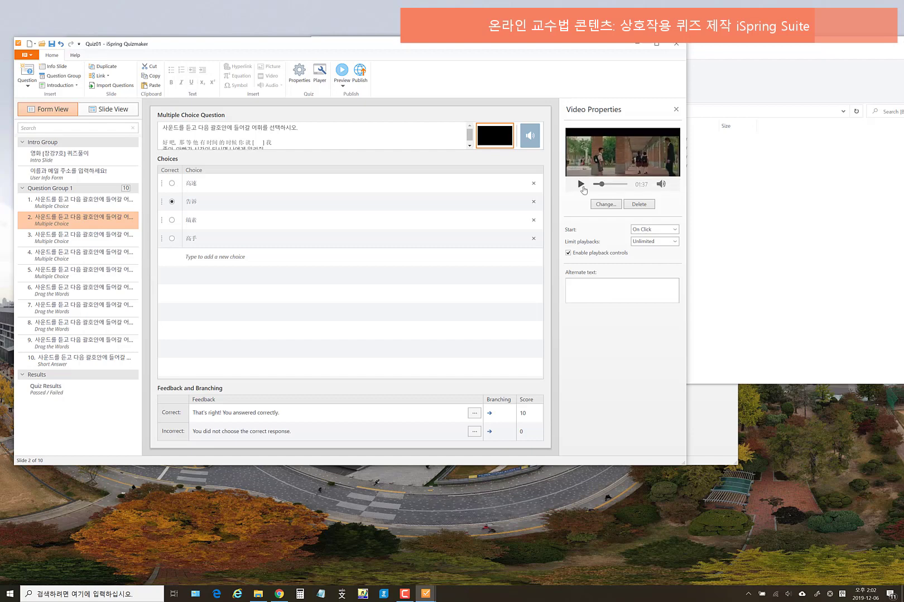
{"action": "left_click", "coordinate": [342, 72]}
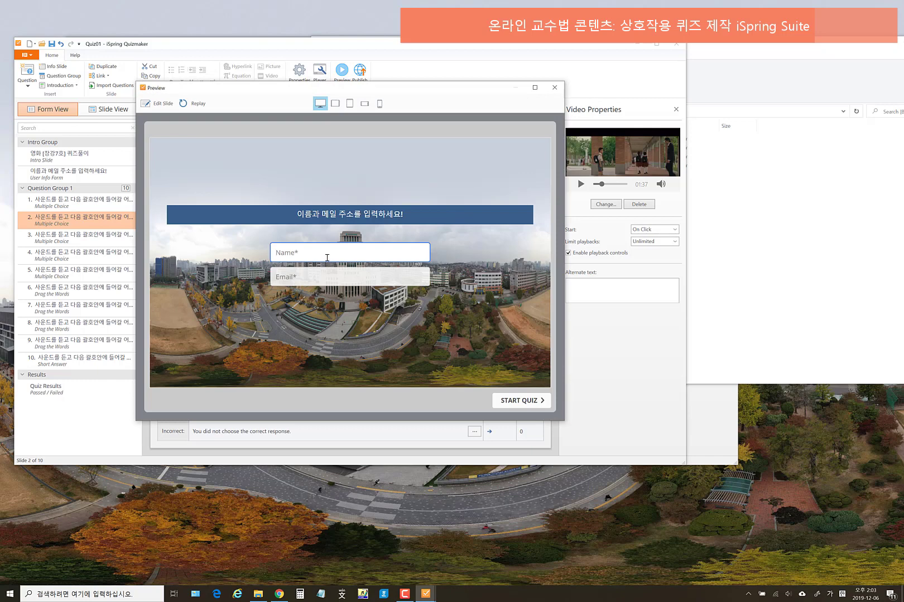
{"action": "left_click", "coordinate": [330, 273]}
{"action": "key", "text": "Hangul"}
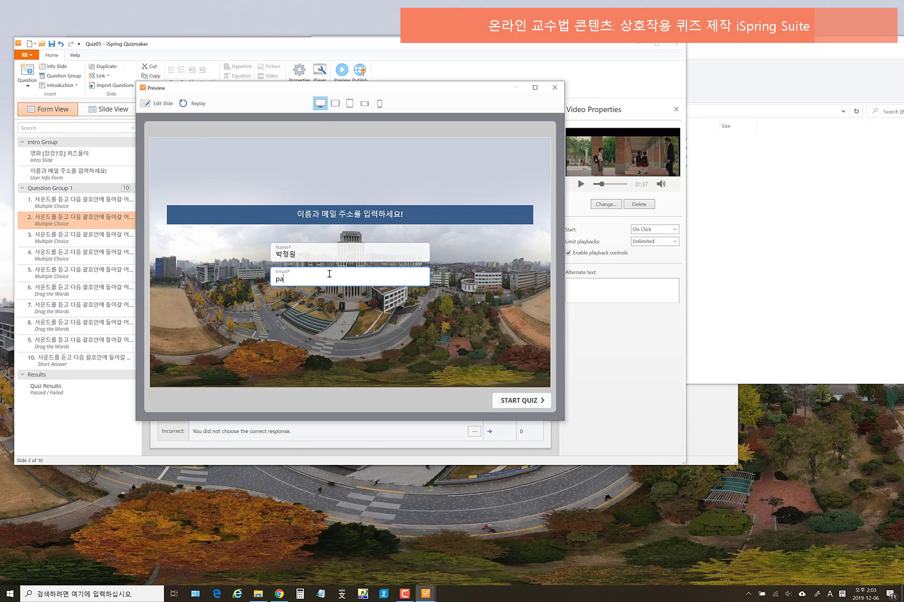
{"action": "left_click", "coordinate": [518, 401]}
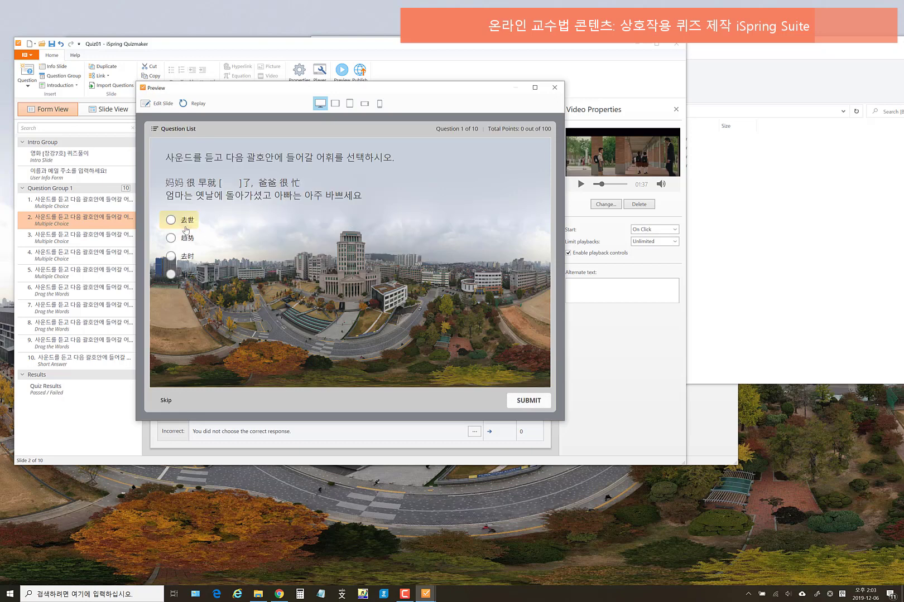
{"action": "left_click", "coordinate": [529, 402]}
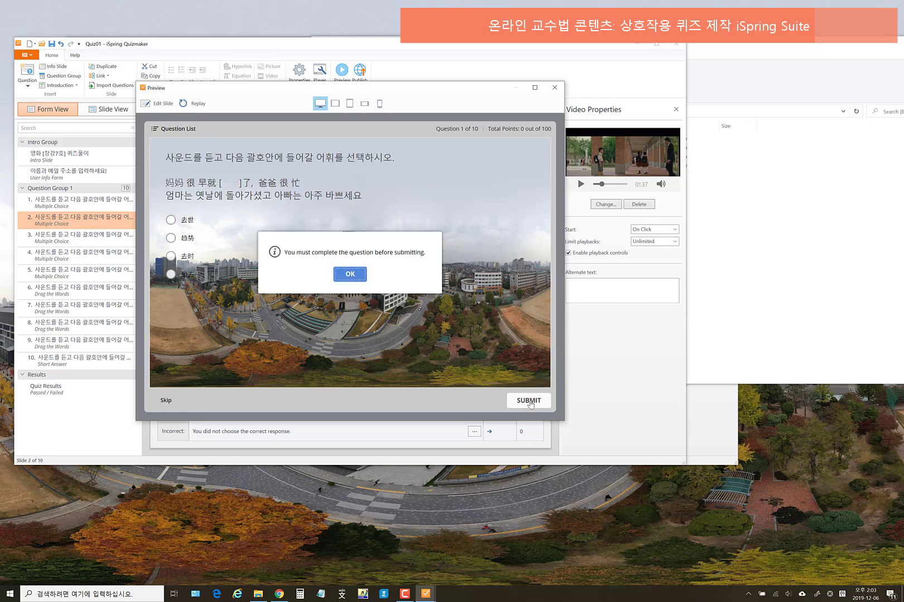
{"action": "left_click", "coordinate": [346, 275]}
{"action": "left_click", "coordinate": [182, 225]}
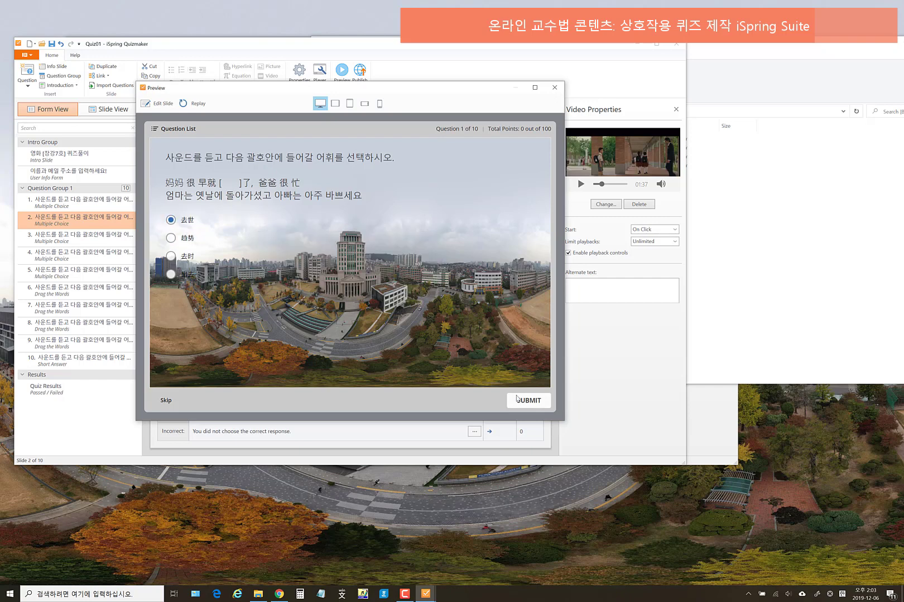
{"action": "left_click", "coordinate": [527, 402]}
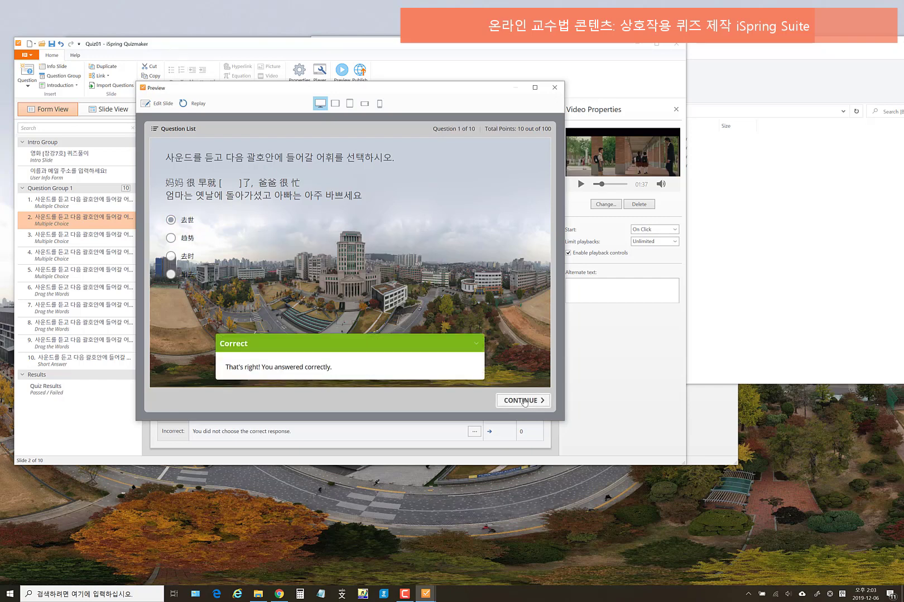
{"action": "left_click", "coordinate": [522, 401]}
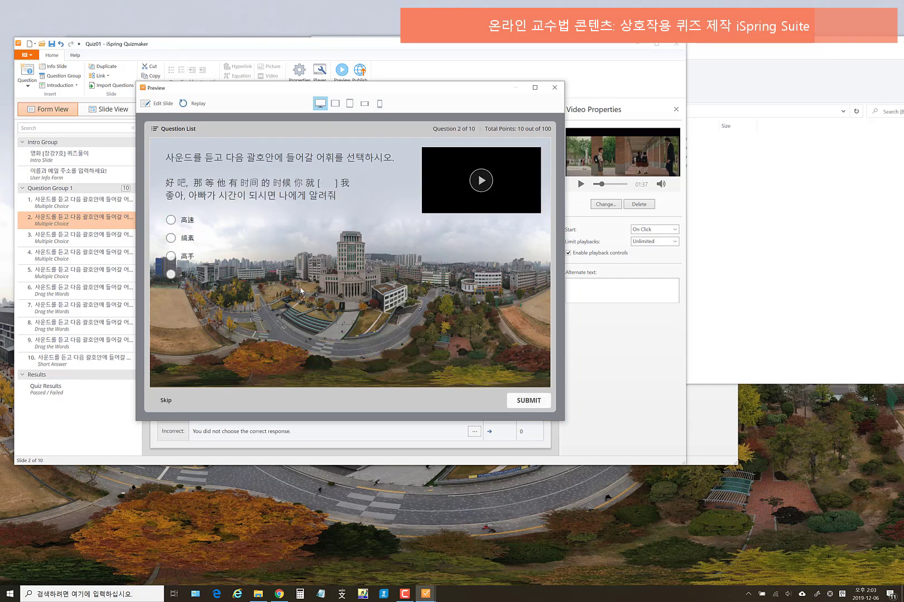
{"action": "left_click", "coordinate": [482, 181]}
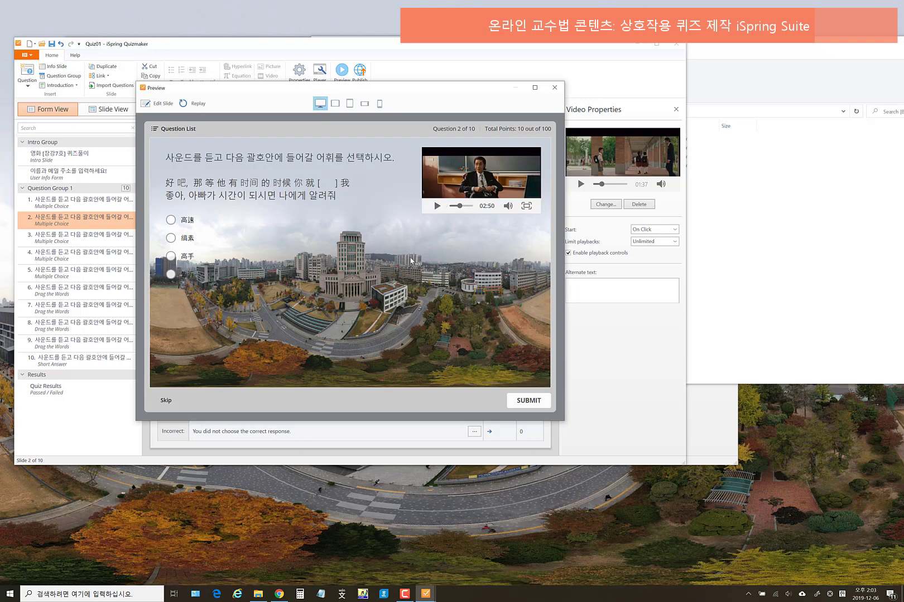
{"action": "left_click", "coordinate": [554, 87]}
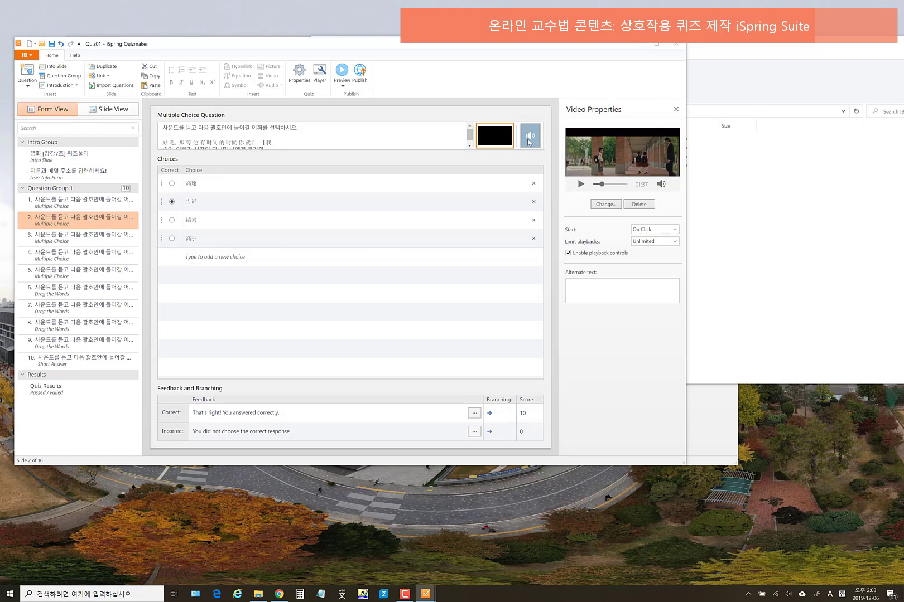
- Delete the video attached to question 2, then open the Intro Slide
{"action": "left_click", "coordinate": [427, 135]}
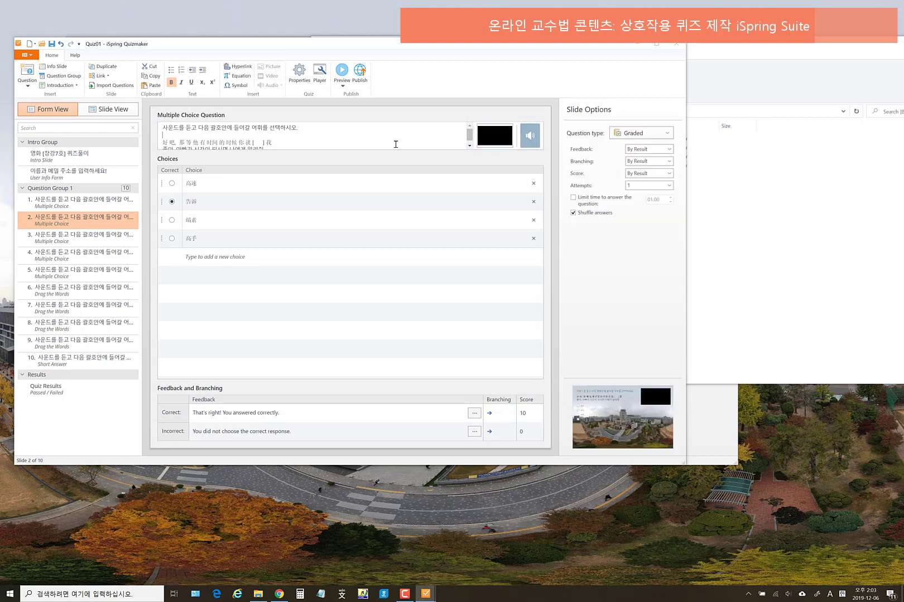
{"action": "left_click", "coordinate": [501, 142]}
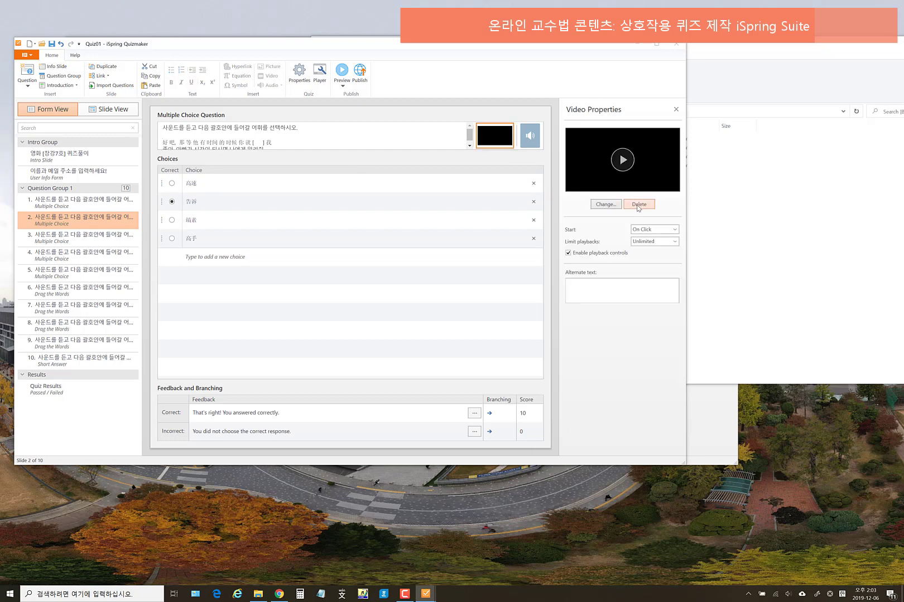
{"action": "left_click", "coordinate": [637, 205]}
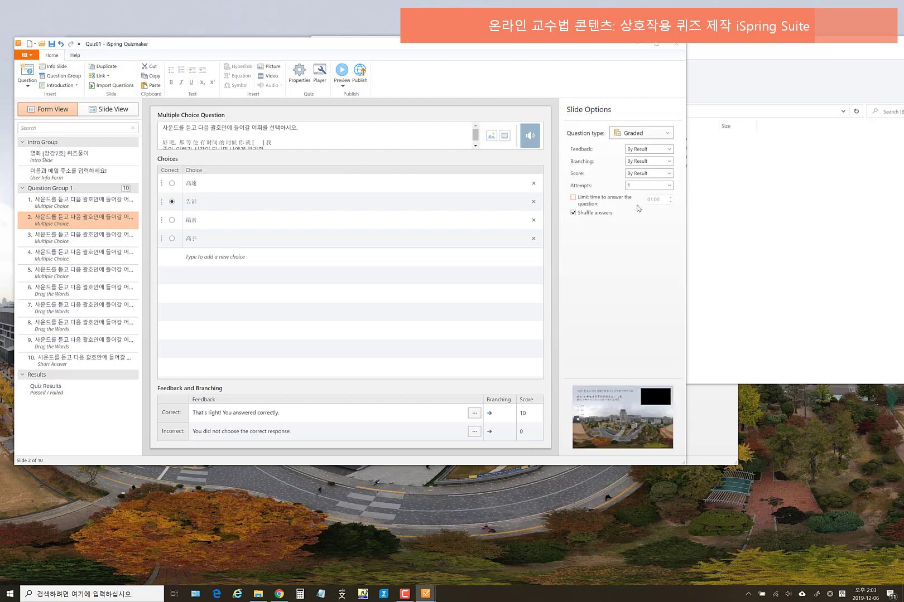
{"action": "left_click", "coordinate": [527, 138]}
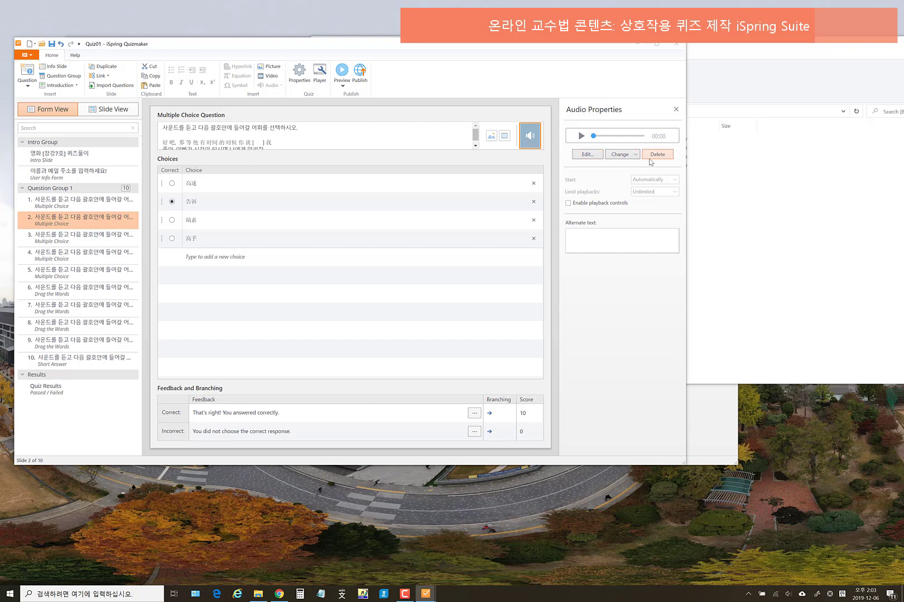
{"action": "left_click", "coordinate": [96, 155]}
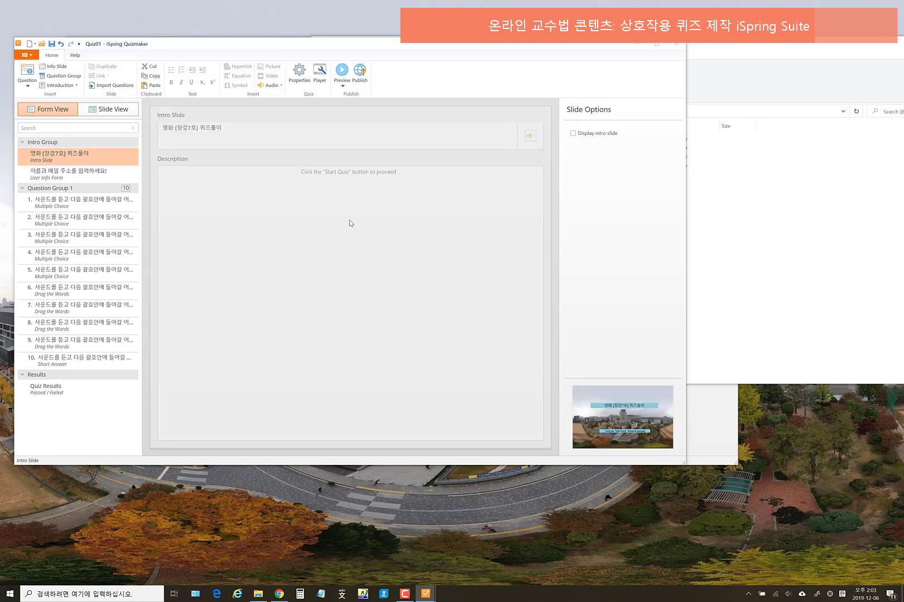
- In Slide View, move the intro title higher and the Start Quiz instruction box lower
{"action": "left_click", "coordinate": [91, 175]}
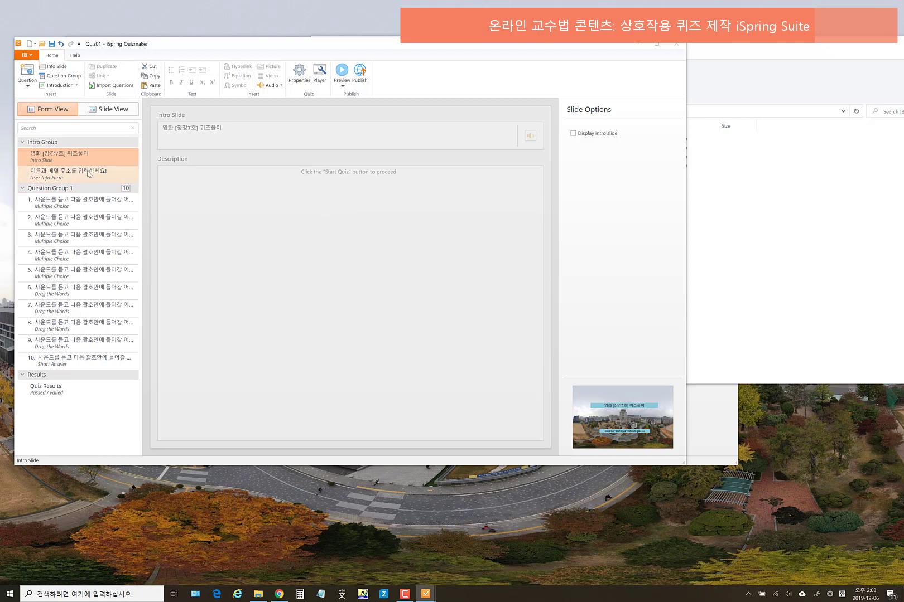
{"action": "left_click", "coordinate": [87, 159]}
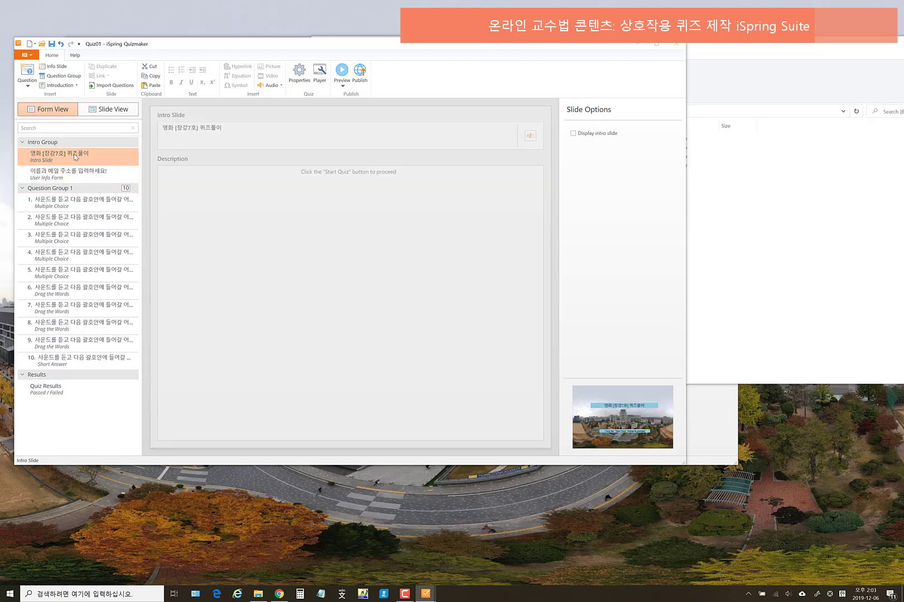
{"action": "left_click", "coordinate": [121, 115]}
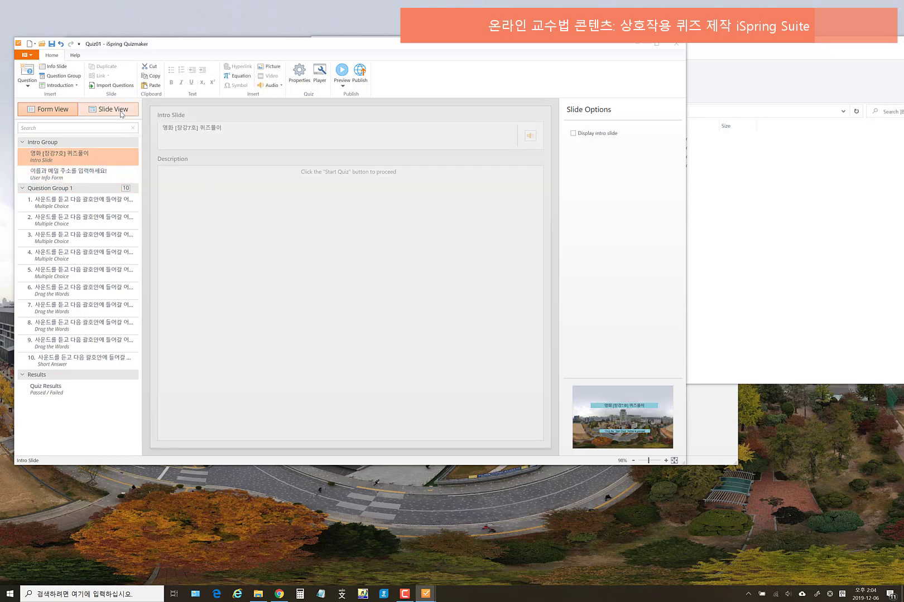
{"action": "left_click", "coordinate": [384, 224]}
{"action": "left_click_drag", "start_coordinate": [384, 224], "coordinate": [384, 185]}
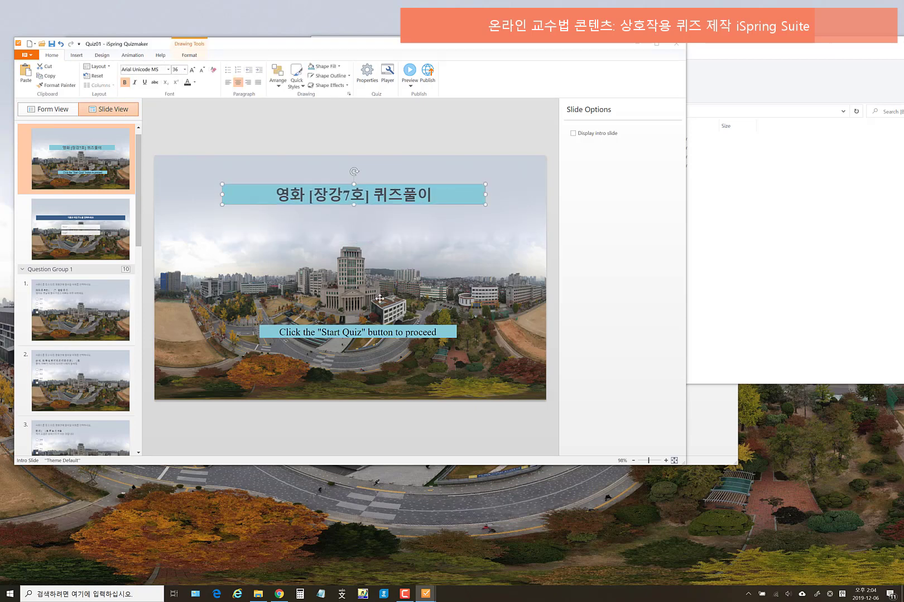
{"action": "left_click", "coordinate": [375, 326]}
{"action": "left_click_drag", "start_coordinate": [375, 326], "coordinate": [374, 362]}
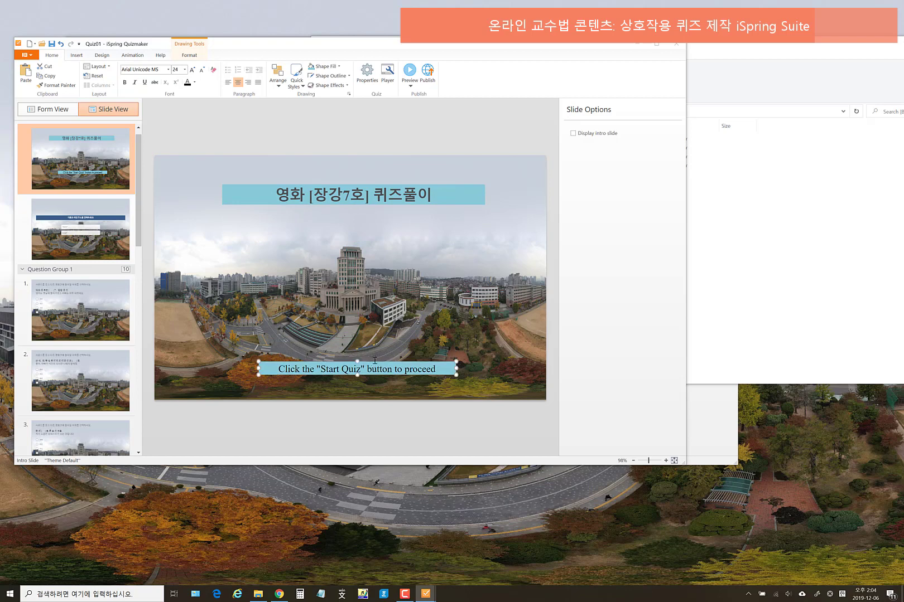
- Insert 01_changjiang7hao_no.mp4 on the intro slide, shrink it, and centre it under the title
{"action": "left_click", "coordinate": [76, 55]}
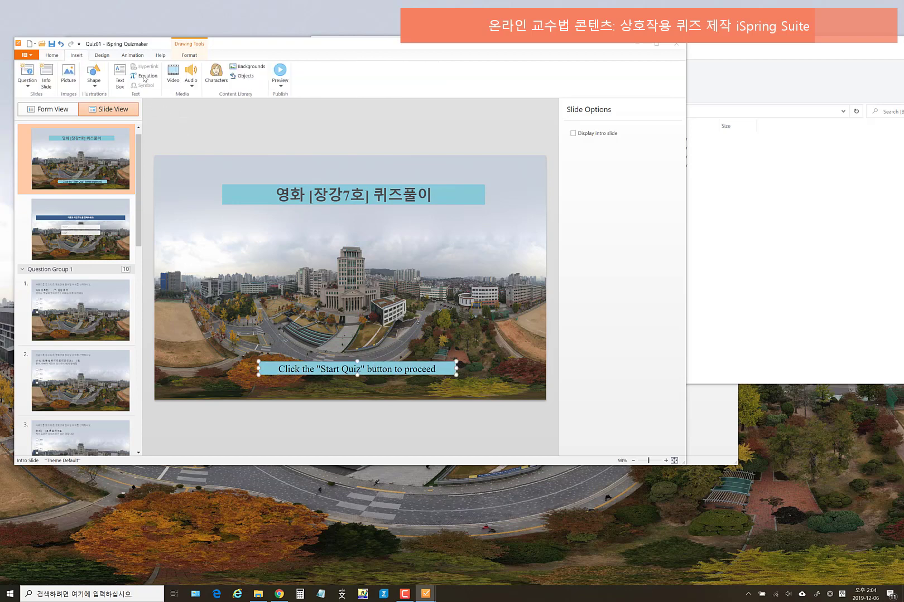
{"action": "left_click", "coordinate": [174, 82]}
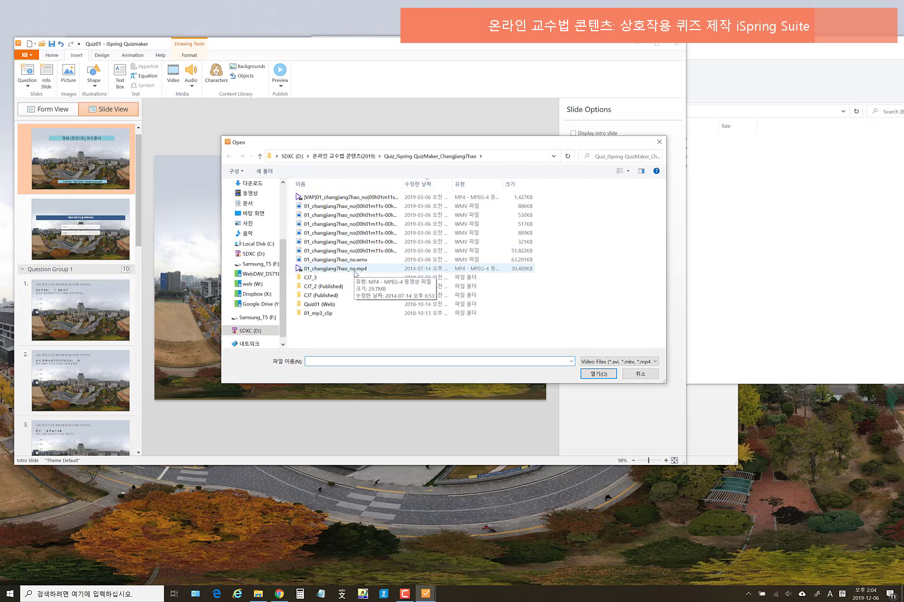
{"action": "left_click", "coordinate": [368, 269]}
{"action": "left_click", "coordinate": [590, 375]}
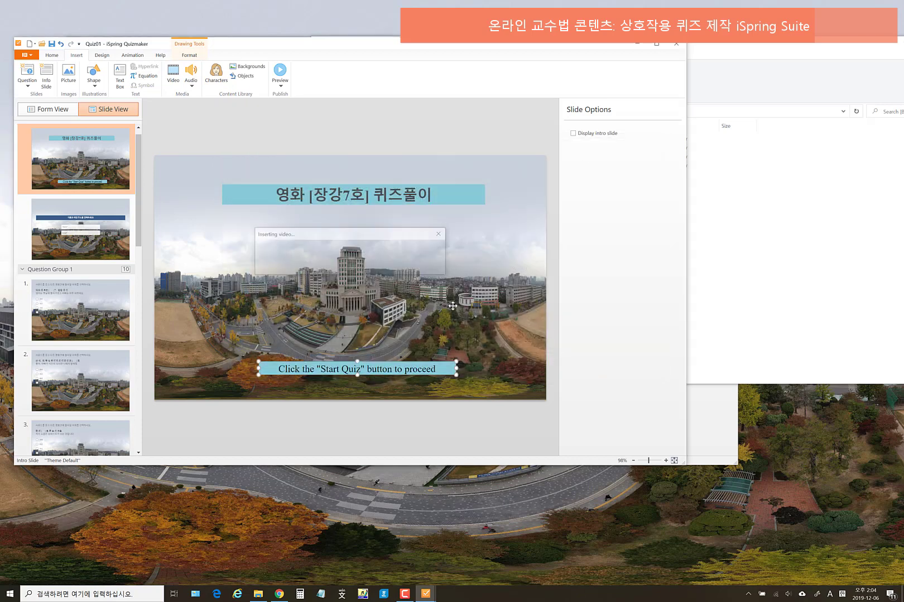
{"action": "left_click_drag", "start_coordinate": [496, 359], "coordinate": [430, 319]}
{"action": "left_click_drag", "start_coordinate": [371, 264], "coordinate": [411, 298]}
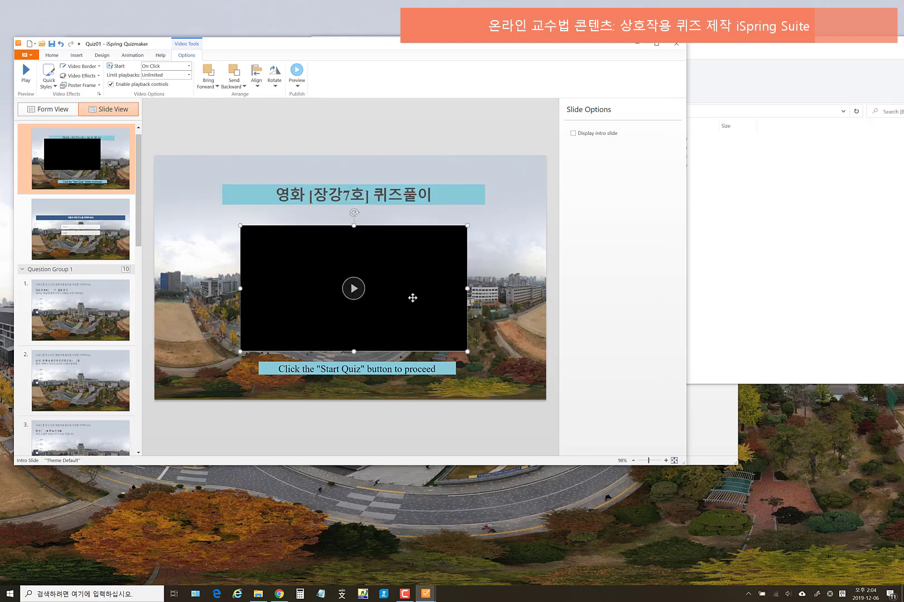
{"action": "left_click", "coordinate": [487, 285]}
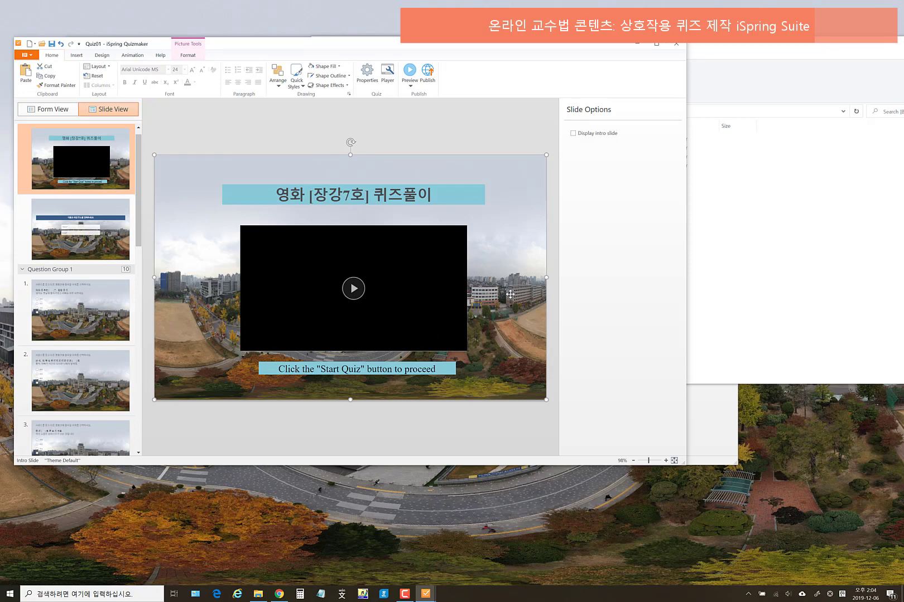
{"action": "left_click", "coordinate": [414, 286]}
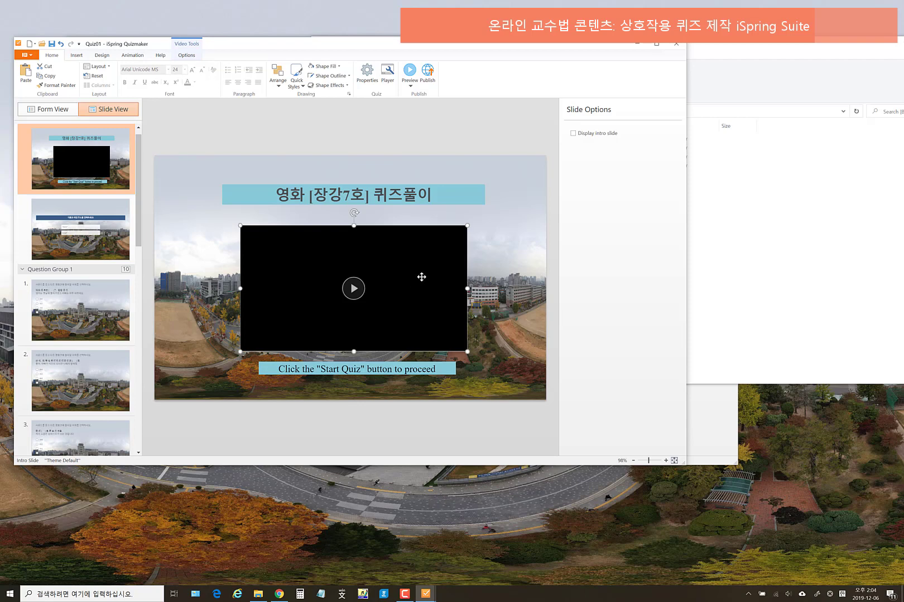
{"action": "left_click_drag", "start_coordinate": [430, 279], "coordinate": [432, 275]}
- Switch to Form View and open question 6, the drag-the-words question
{"action": "left_click", "coordinate": [106, 234]}
{"action": "left_click", "coordinate": [109, 330]}
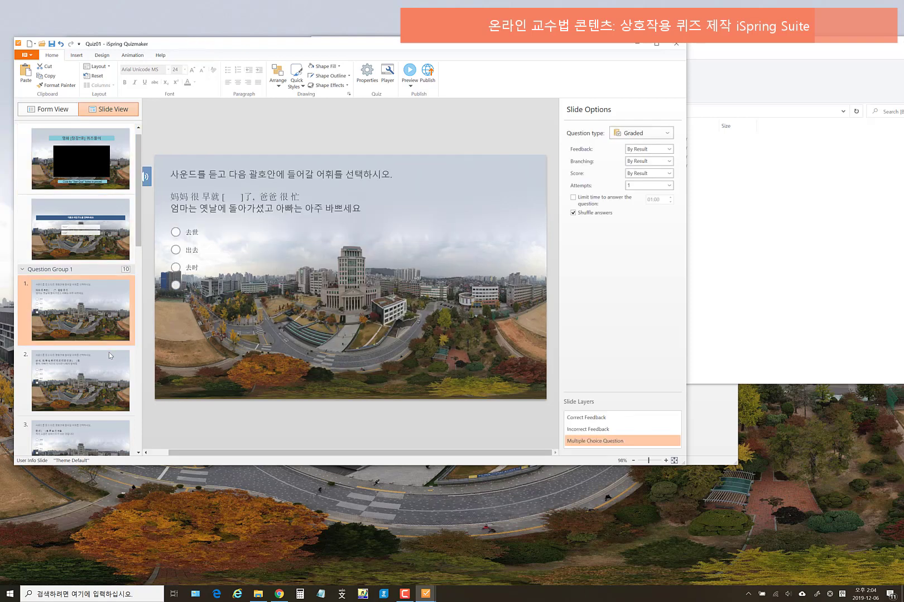
{"action": "left_click", "coordinate": [109, 360]}
{"action": "left_click", "coordinate": [53, 109]}
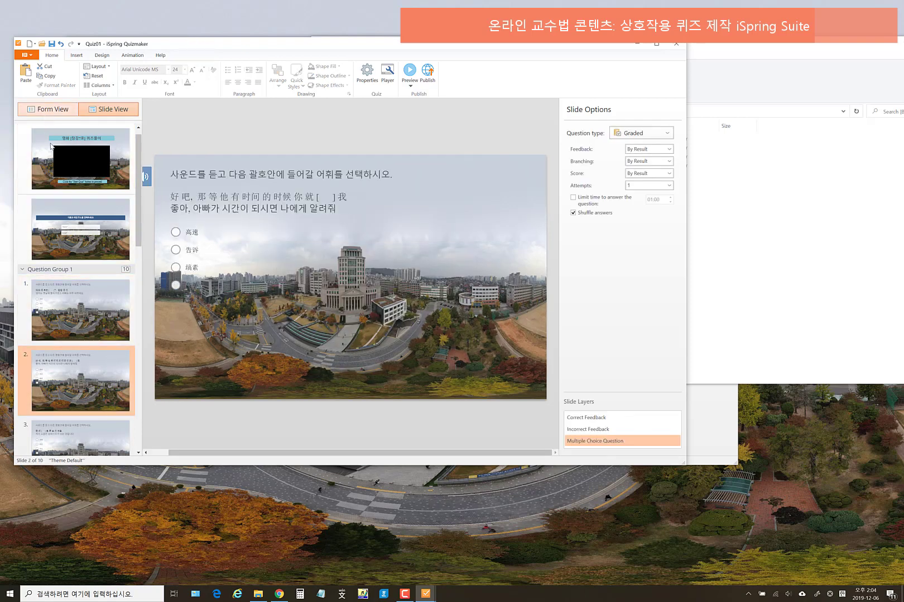
{"action": "left_click", "coordinate": [92, 237]}
{"action": "left_click", "coordinate": [92, 255]}
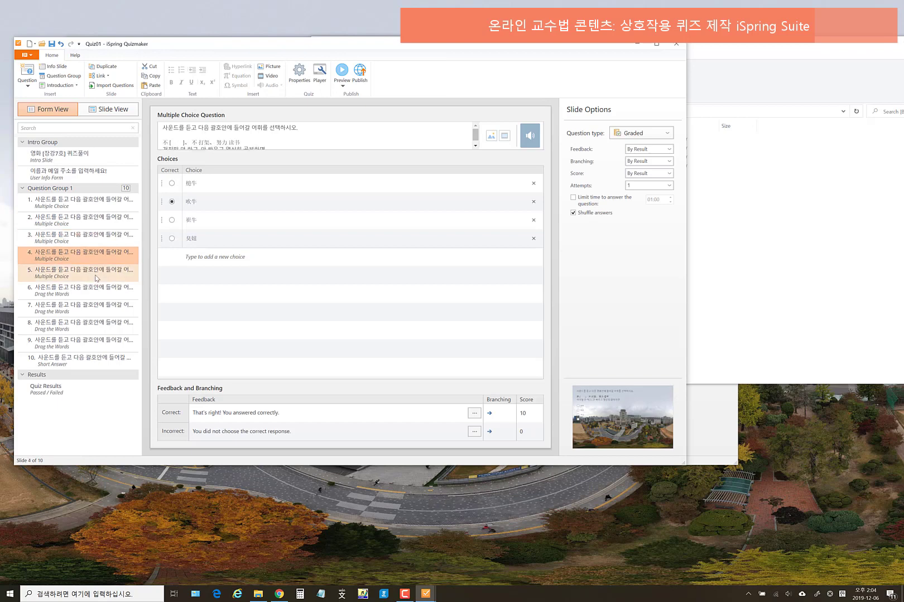
{"action": "left_click", "coordinate": [92, 288]}
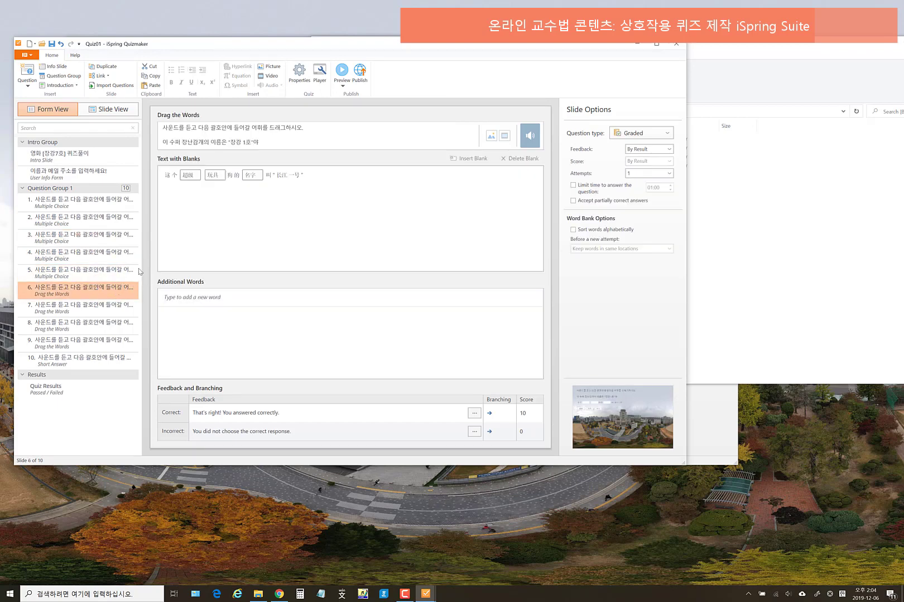
- Turn 长江 in question 6's sentence into a fourth blank
{"action": "left_click", "coordinate": [313, 175]}
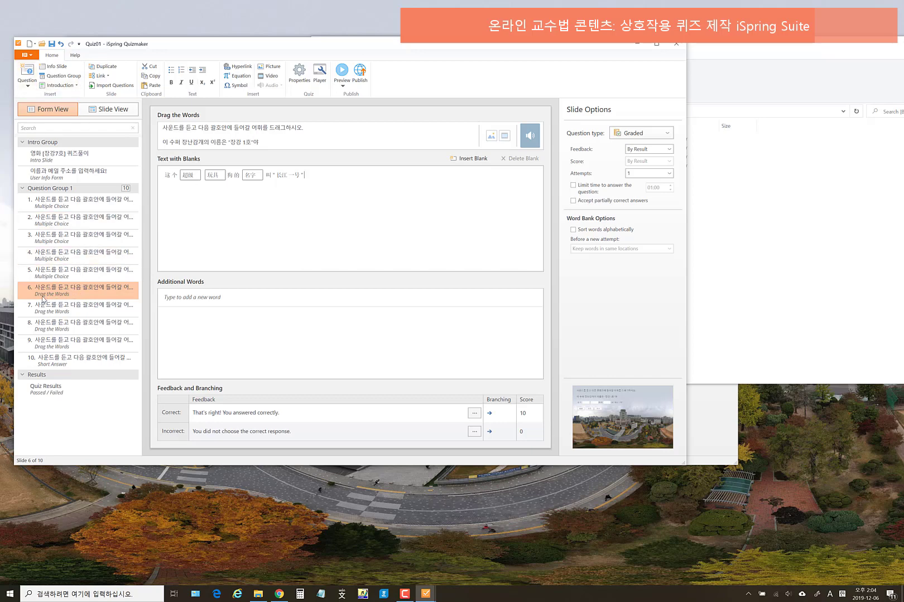
{"action": "left_click", "coordinate": [36, 86]}
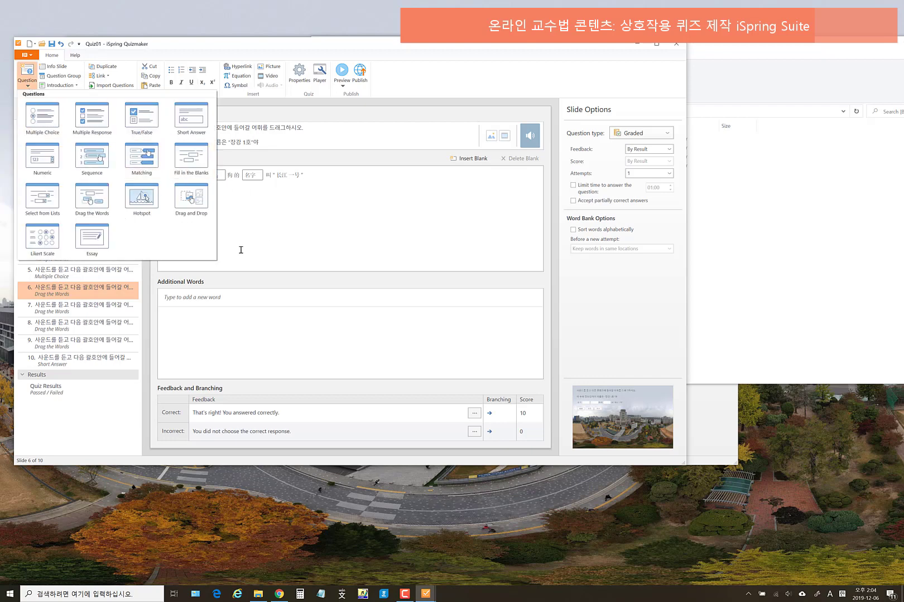
{"action": "left_click", "coordinate": [311, 210]}
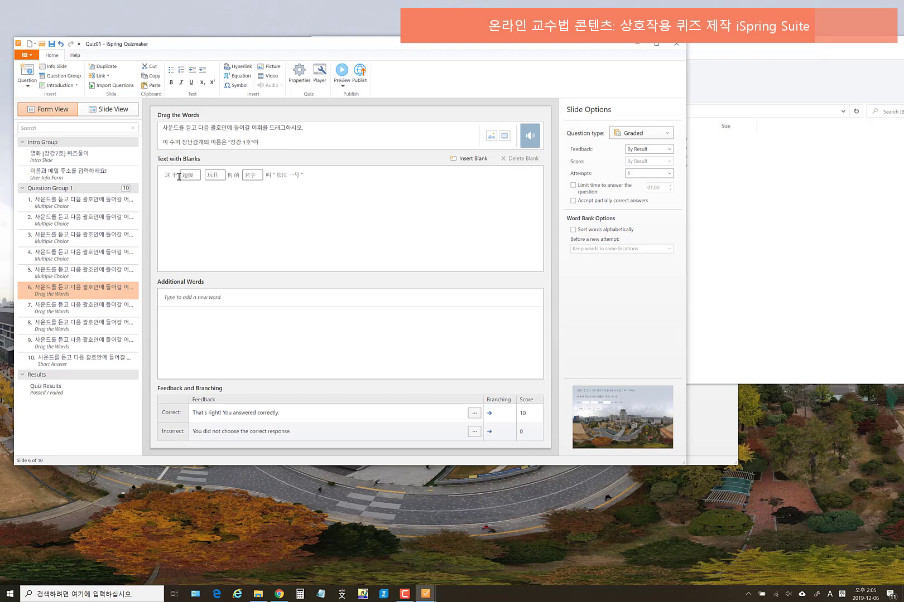
{"action": "left_click", "coordinate": [208, 175]}
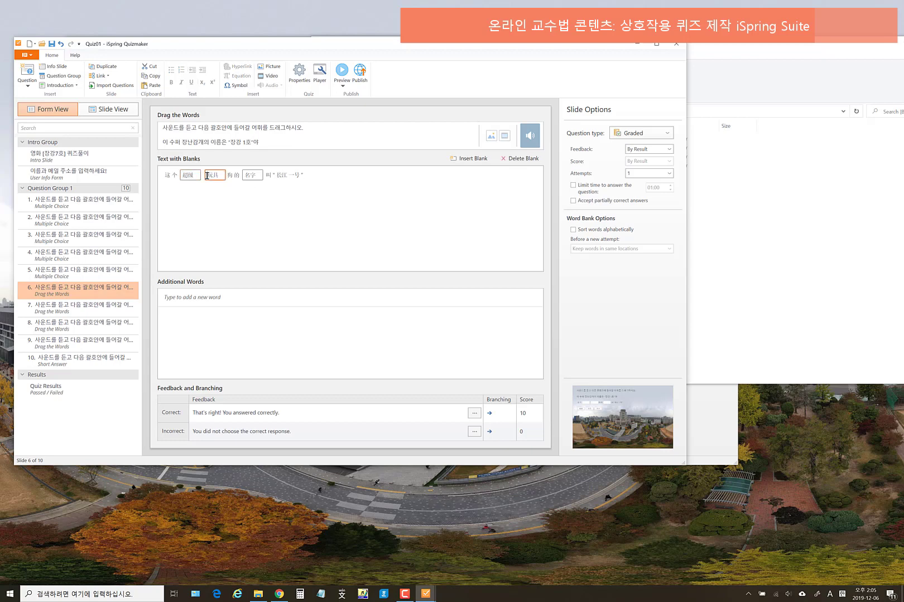
{"action": "left_click_drag", "start_coordinate": [166, 177], "coordinate": [285, 176]}
{"action": "left_click", "coordinate": [322, 184]}
{"action": "left_click", "coordinate": [468, 161]}
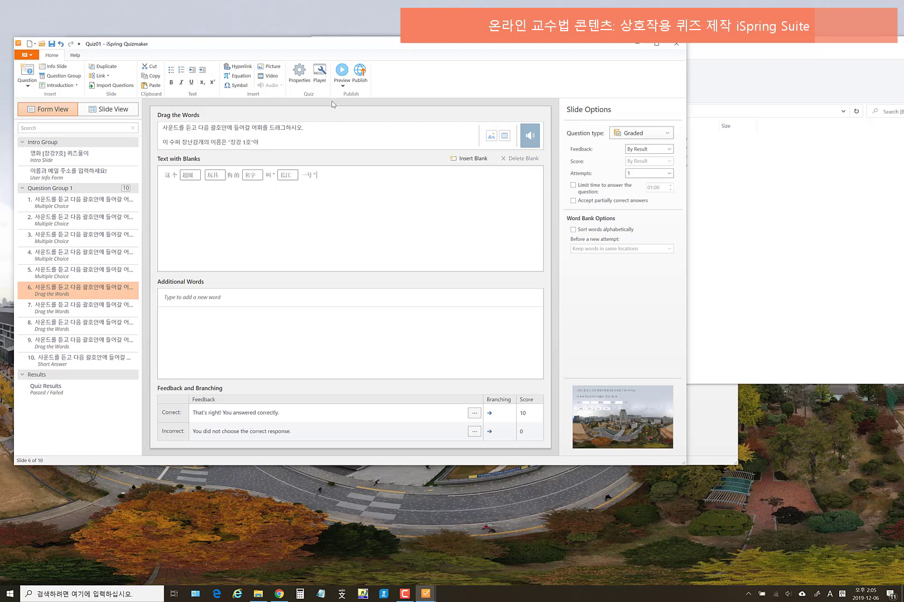
{"action": "left_click", "coordinate": [342, 85]}
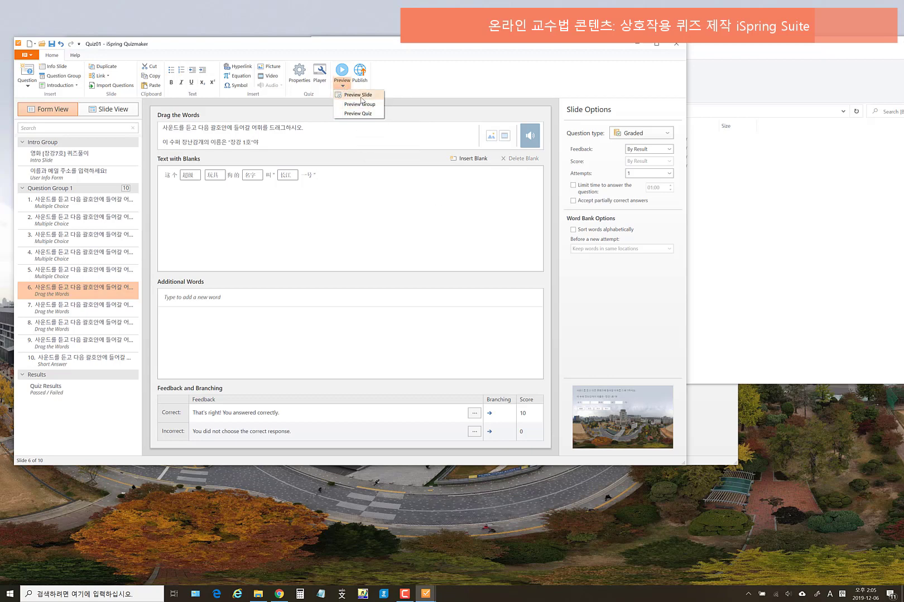
{"action": "left_click", "coordinate": [361, 96]}
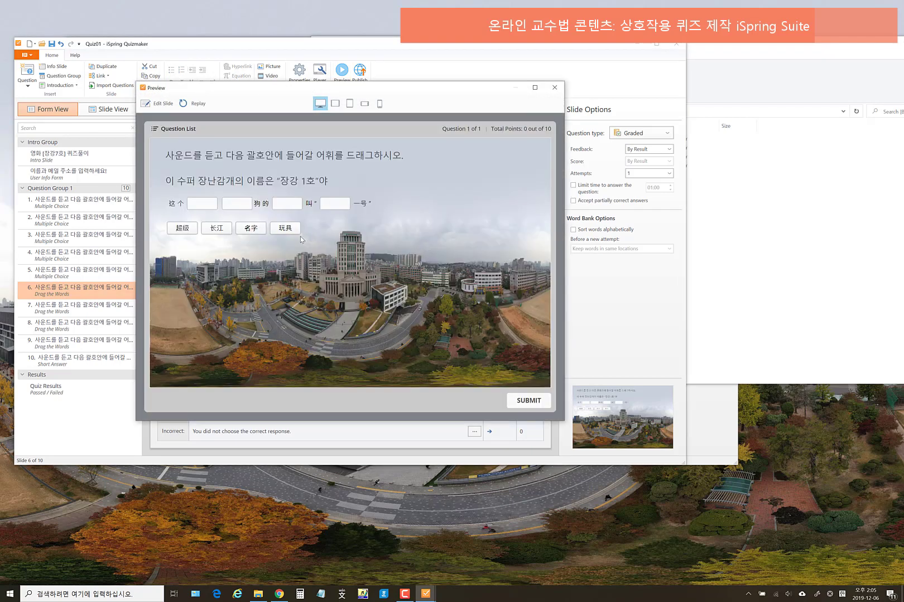
{"action": "left_click_drag", "start_coordinate": [286, 229], "coordinate": [289, 204]}
{"action": "left_click_drag", "start_coordinate": [216, 227], "coordinate": [336, 203]}
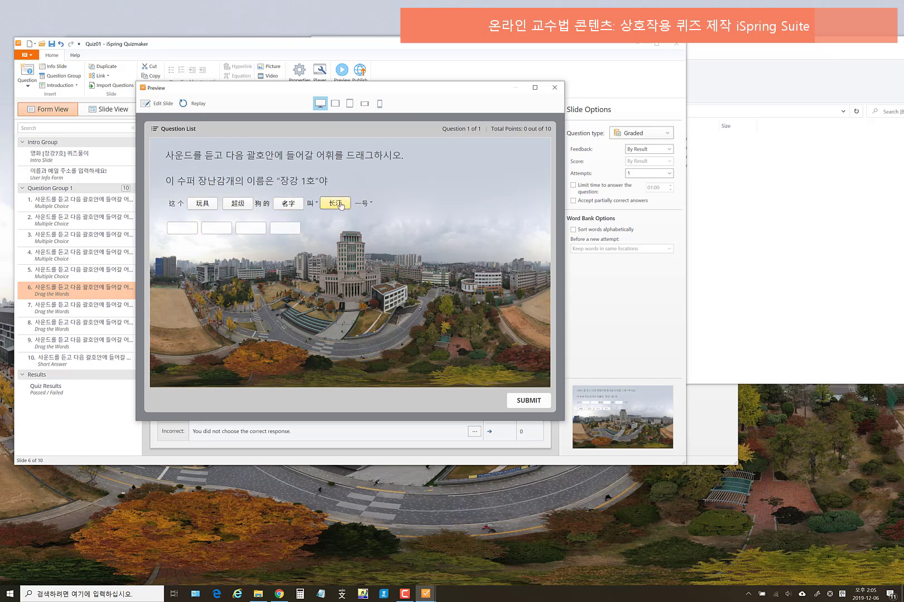
{"action": "left_click", "coordinate": [555, 87]}
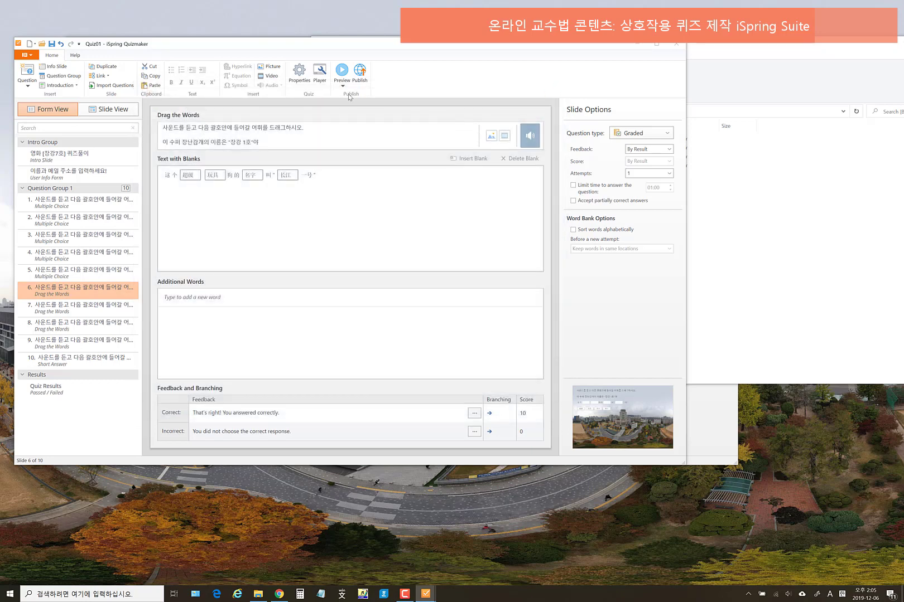
- Look over question 7's drag-the-words sentence, then step through question 8 to question 9
{"action": "left_click", "coordinate": [343, 86]}
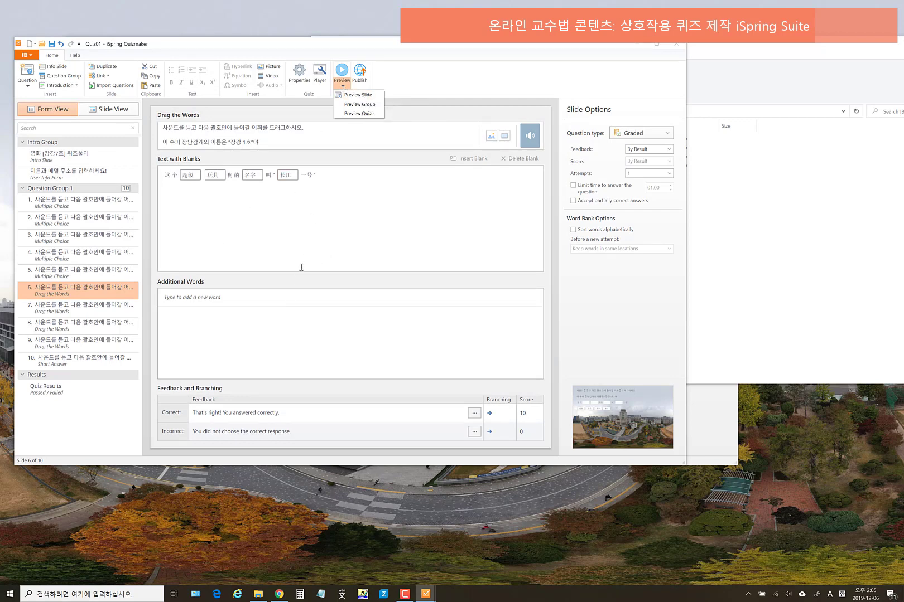
{"action": "left_click", "coordinate": [99, 308]}
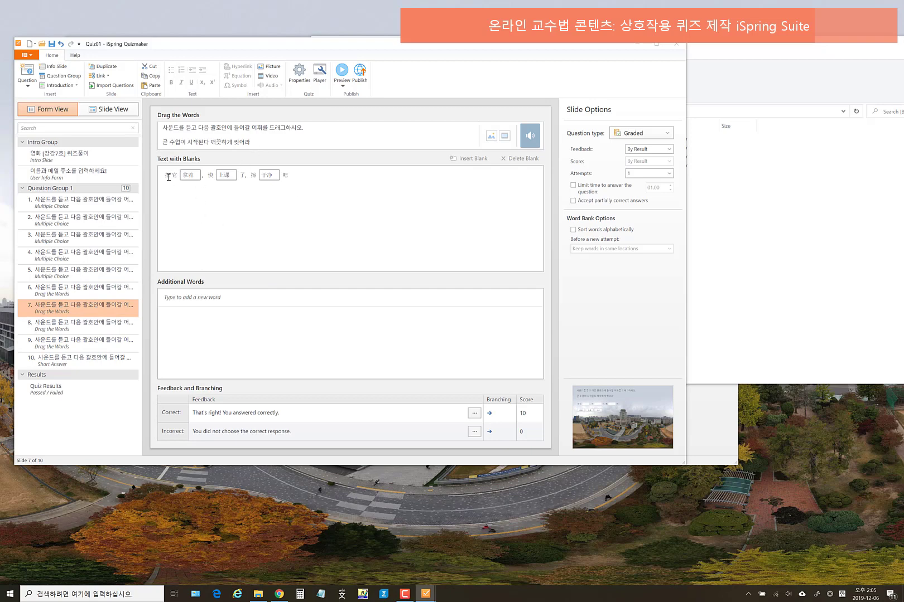
{"action": "left_click_drag", "start_coordinate": [164, 176], "coordinate": [301, 177]}
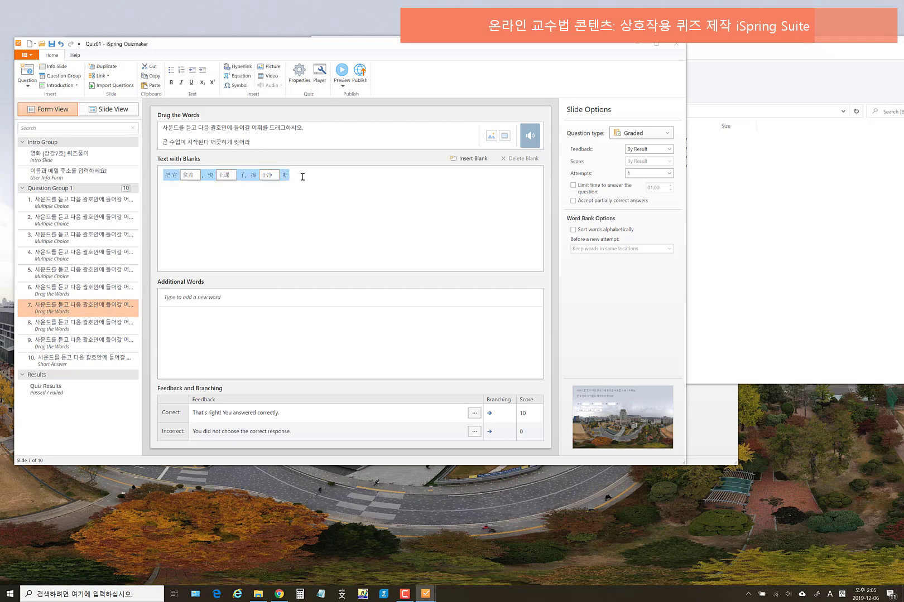
{"action": "left_click", "coordinate": [317, 176]}
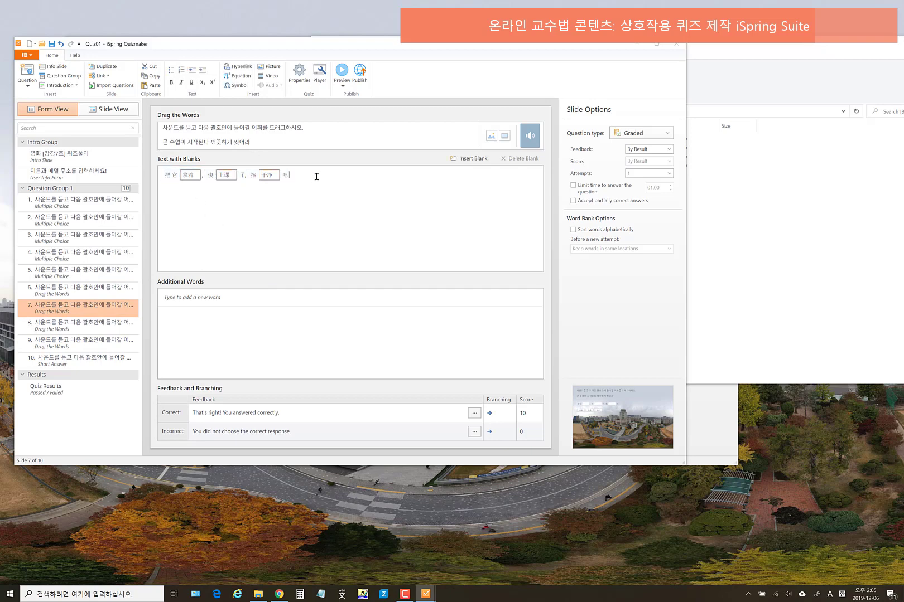
{"action": "double_click", "coordinate": [256, 175]}
{"action": "left_click", "coordinate": [432, 196]}
{"action": "left_click", "coordinate": [95, 329]}
{"action": "left_click", "coordinate": [101, 344]}
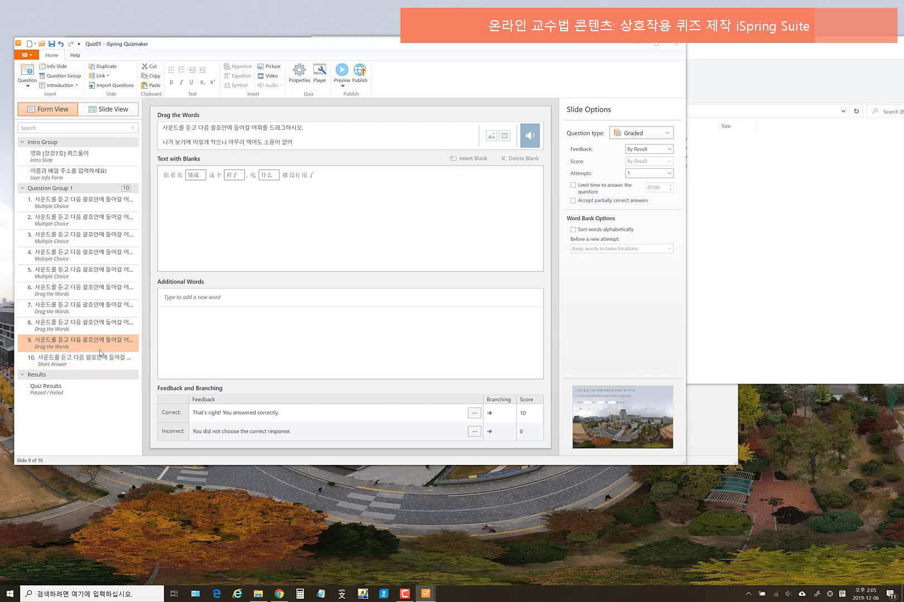
- Open Chap 01.hwp from D: > 온라인 교수법 콘텐츠(2019) > Quiz_iSpring QuizMaker_Changjiang7hao
{"action": "left_click", "coordinate": [765, 314]}
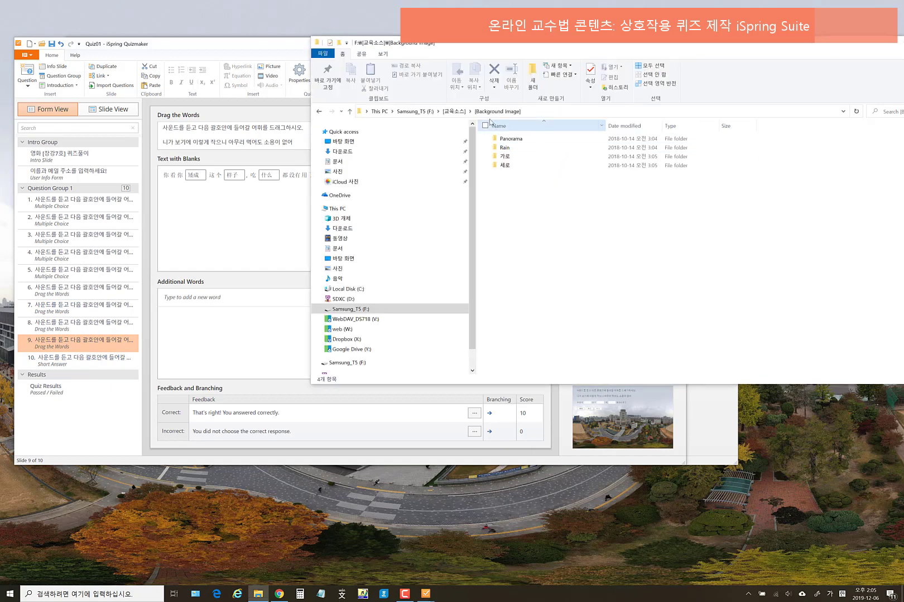
{"action": "left_click_drag", "start_coordinate": [832, 53], "coordinate": [785, 65]}
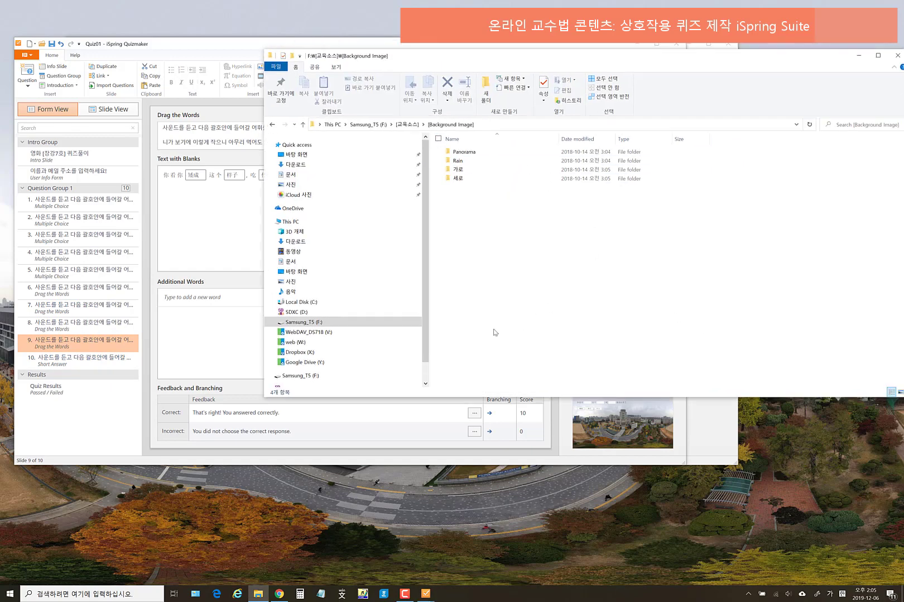
{"action": "left_click", "coordinate": [296, 312]}
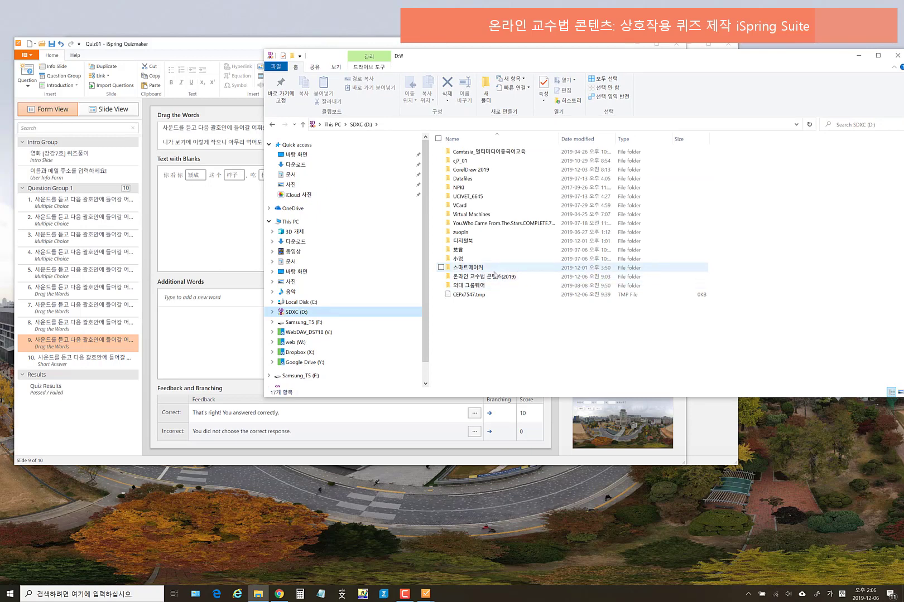
{"action": "double_click", "coordinate": [496, 277]}
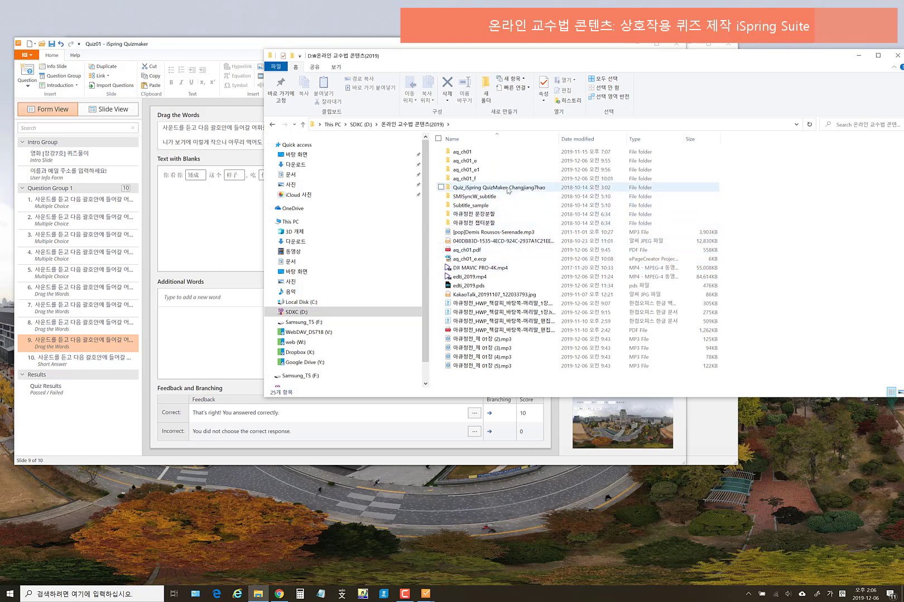
{"action": "double_click", "coordinate": [496, 188]}
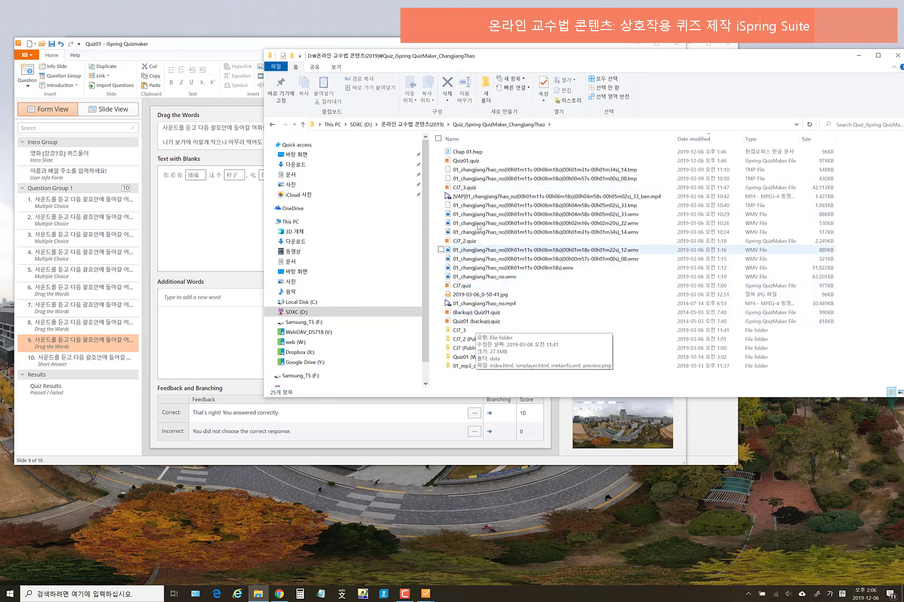
{"action": "left_click", "coordinate": [475, 154]}
{"action": "double_click", "coordinate": [474, 154]}
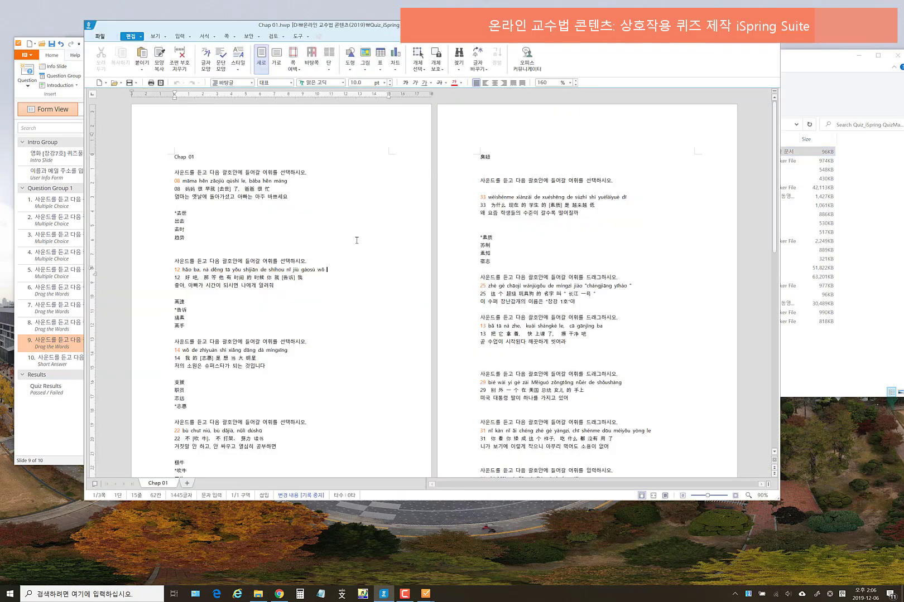
- Review the question 13 and question 29 script lines in Hangul, then return to QuizMaker
{"action": "scroll", "coordinate": [357, 240], "scroll_direction": "down", "scroll_amount": 8}
{"action": "scroll", "coordinate": [514, 253], "scroll_direction": "up", "scroll_amount": 3}
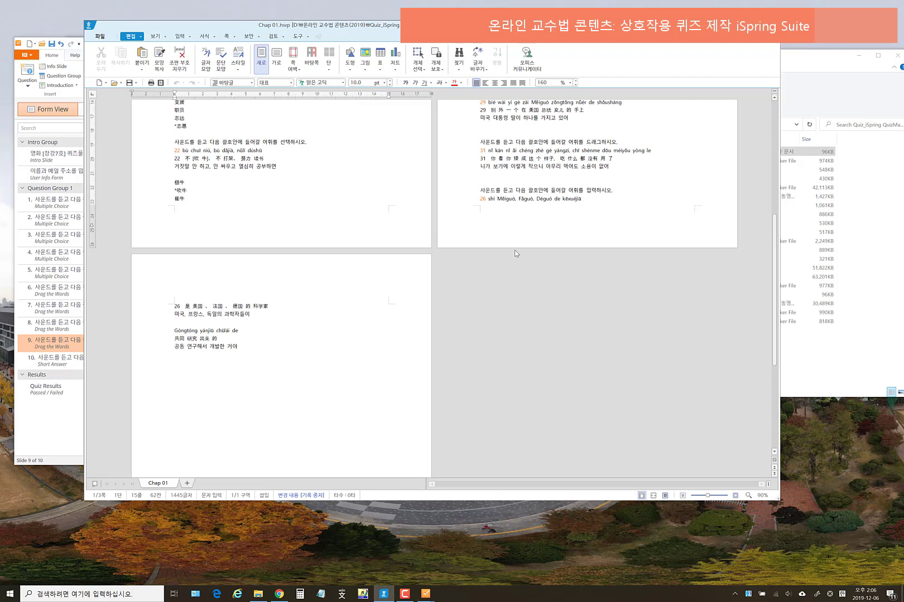
{"action": "scroll", "coordinate": [514, 250], "scroll_direction": "up", "scroll_amount": 5}
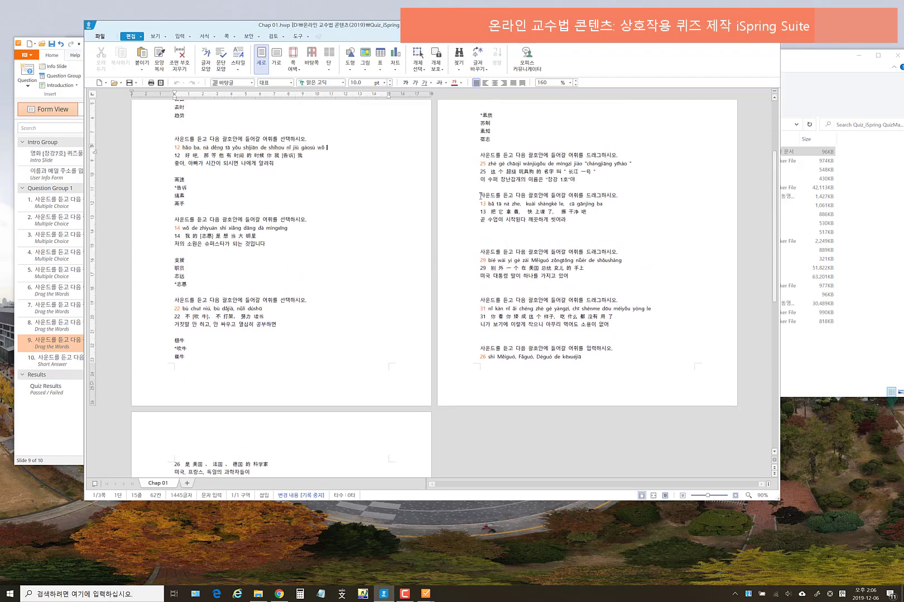
{"action": "left_click_drag", "start_coordinate": [480, 195], "coordinate": [574, 222]}
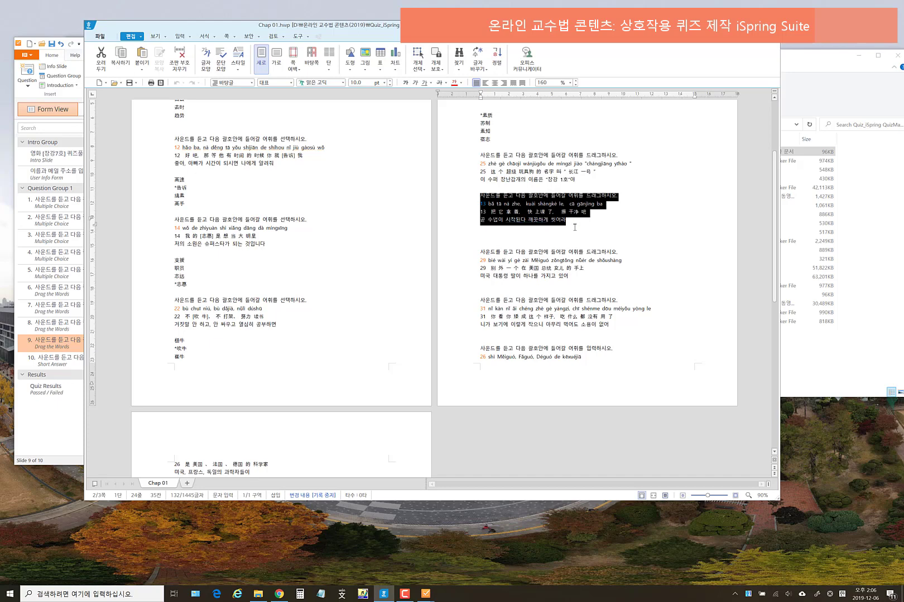
{"action": "left_click", "coordinate": [583, 254]}
{"action": "left_click_drag", "start_coordinate": [580, 277], "coordinate": [475, 256]}
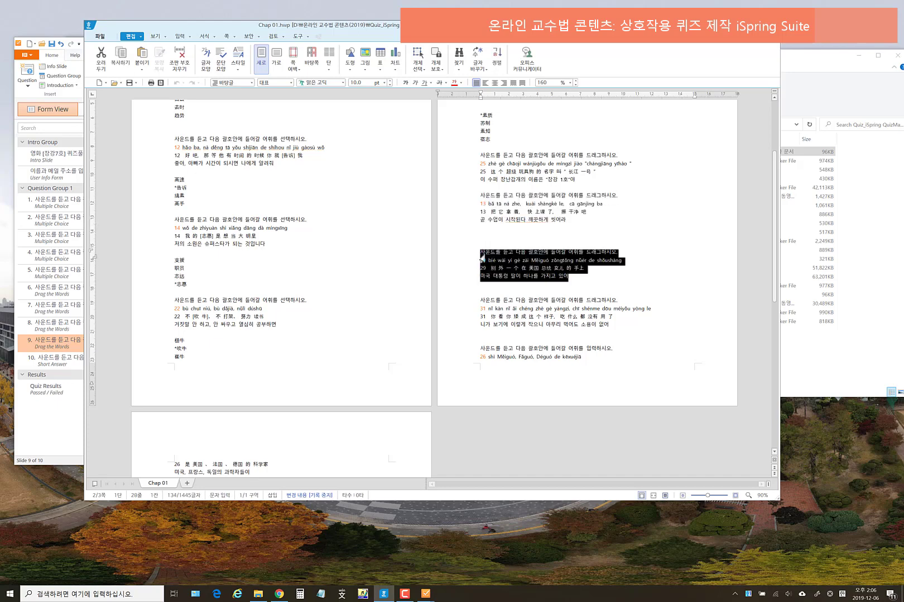
{"action": "left_click", "coordinate": [66, 450]}
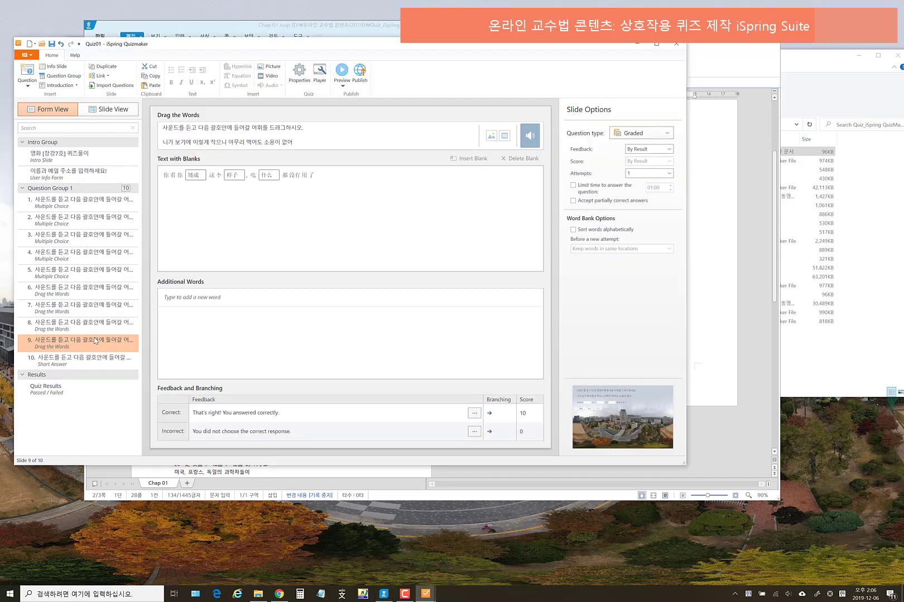
- Review question 10's short-answer text mentioning 德国 and its acceptable answer 共同
{"action": "left_click", "coordinate": [72, 361]}
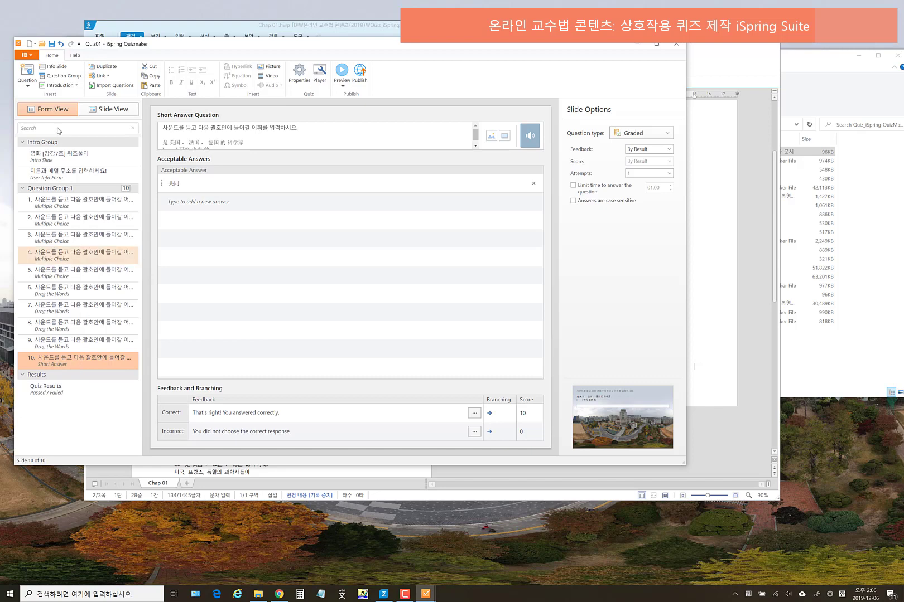
{"action": "left_click", "coordinate": [27, 78]}
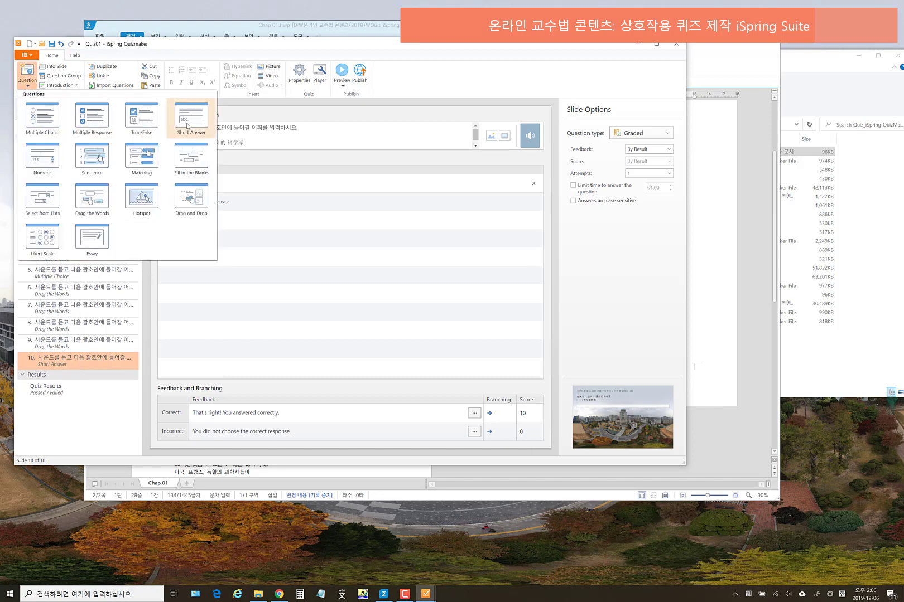
{"action": "left_click", "coordinate": [112, 401]}
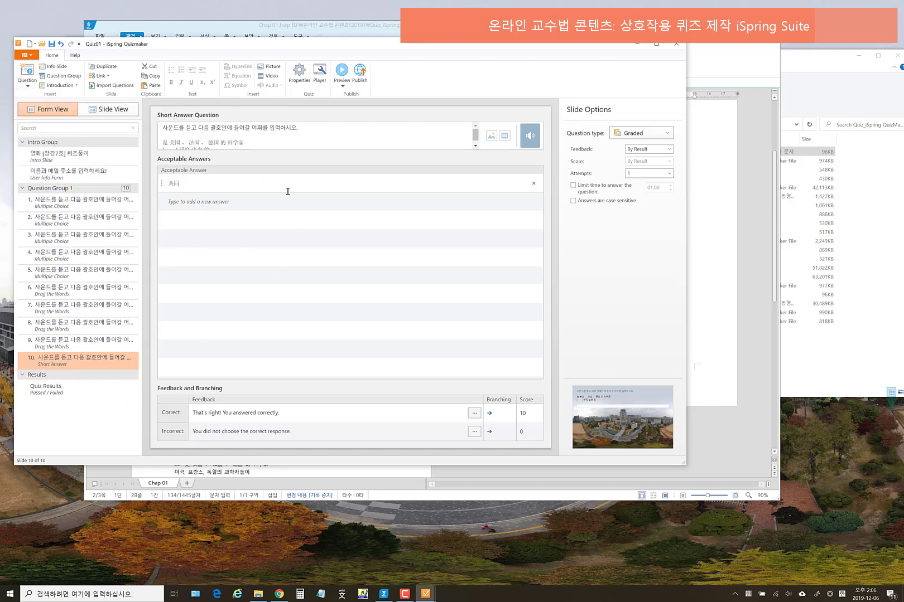
{"action": "scroll", "coordinate": [276, 135], "scroll_direction": "down", "scroll_amount": 1}
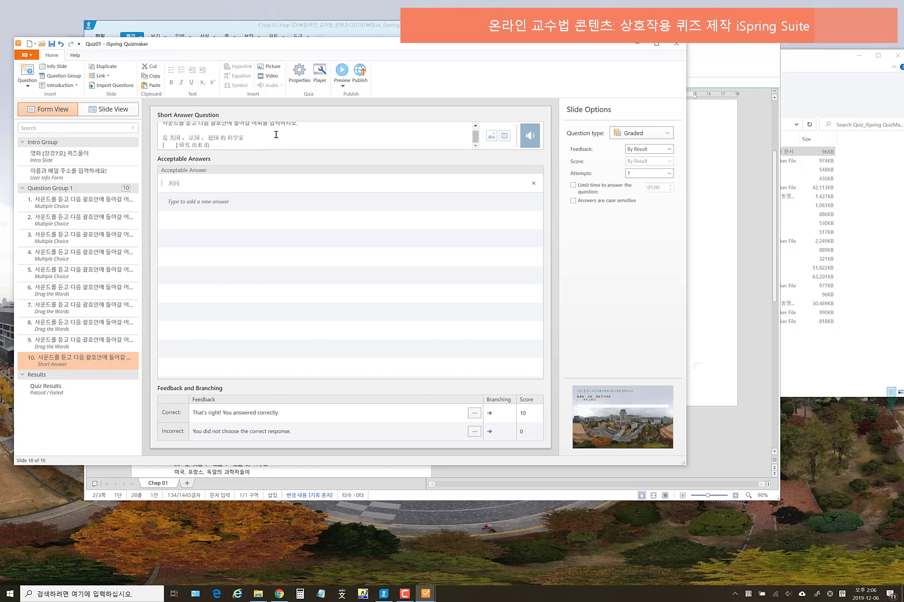
{"action": "left_click", "coordinate": [162, 145]}
{"action": "left_click", "coordinate": [182, 184]}
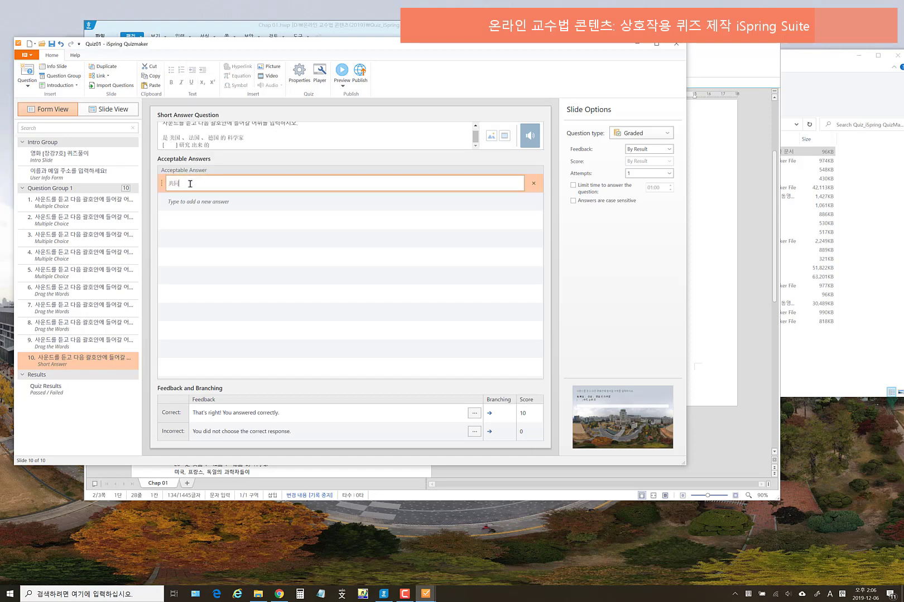
{"action": "left_click", "coordinate": [238, 228]}
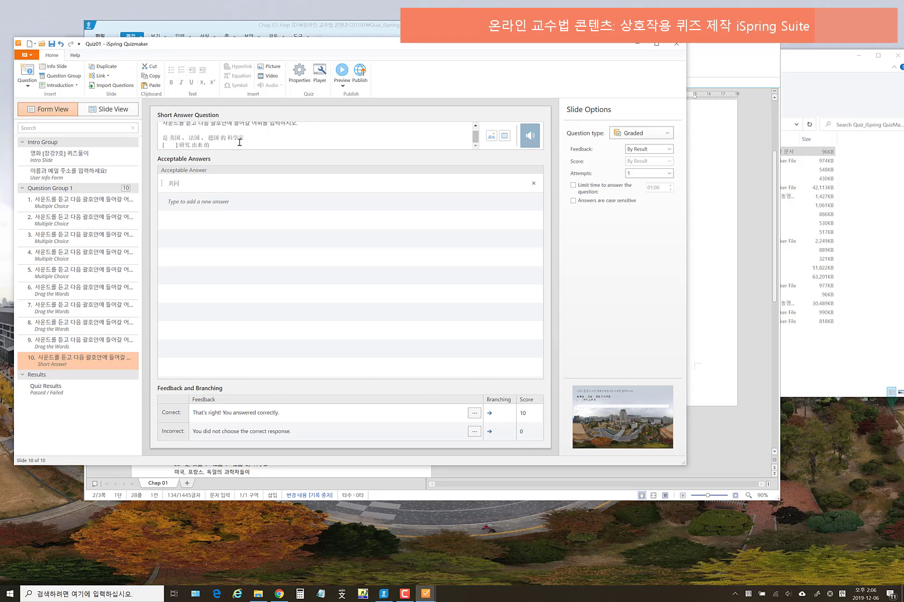
{"action": "left_click_drag", "start_coordinate": [209, 138], "coordinate": [217, 138]}
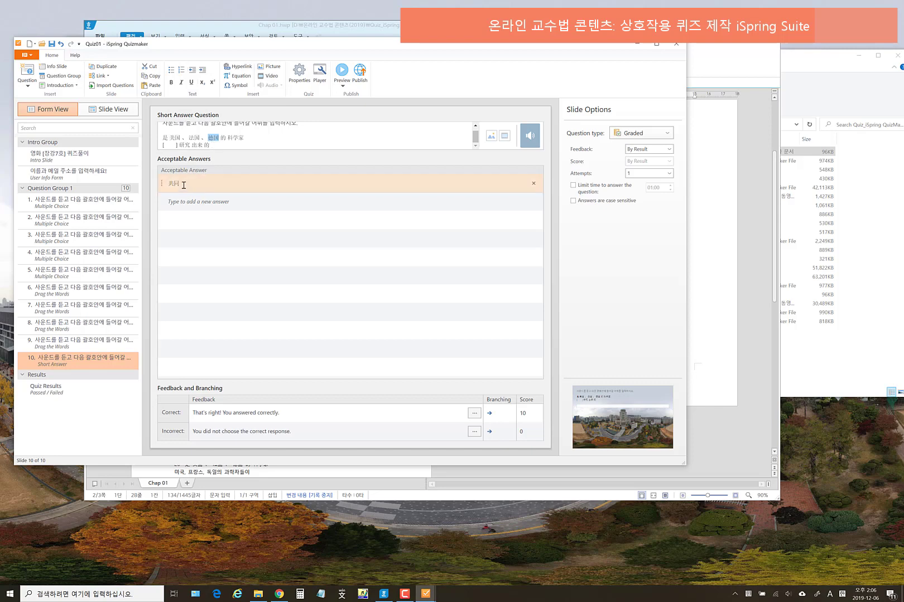
{"action": "left_click", "coordinate": [289, 143]}
{"action": "left_click", "coordinate": [342, 83]}
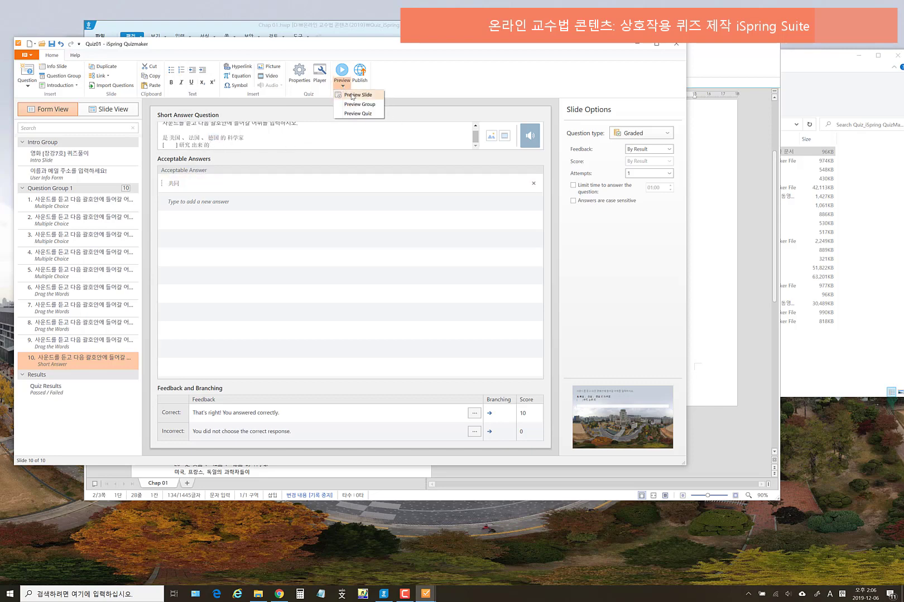
{"action": "left_click", "coordinate": [351, 96]}
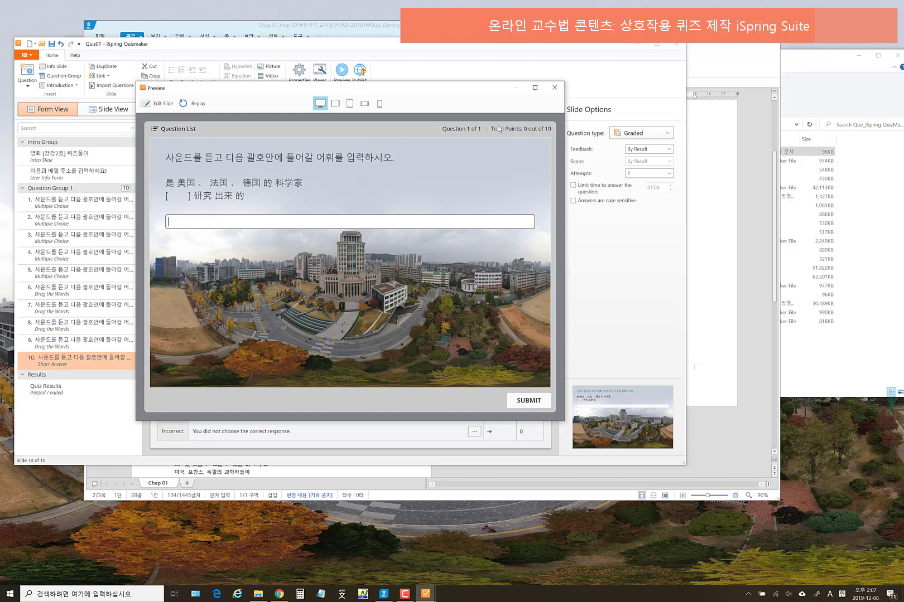
{"action": "left_click", "coordinate": [554, 89]}
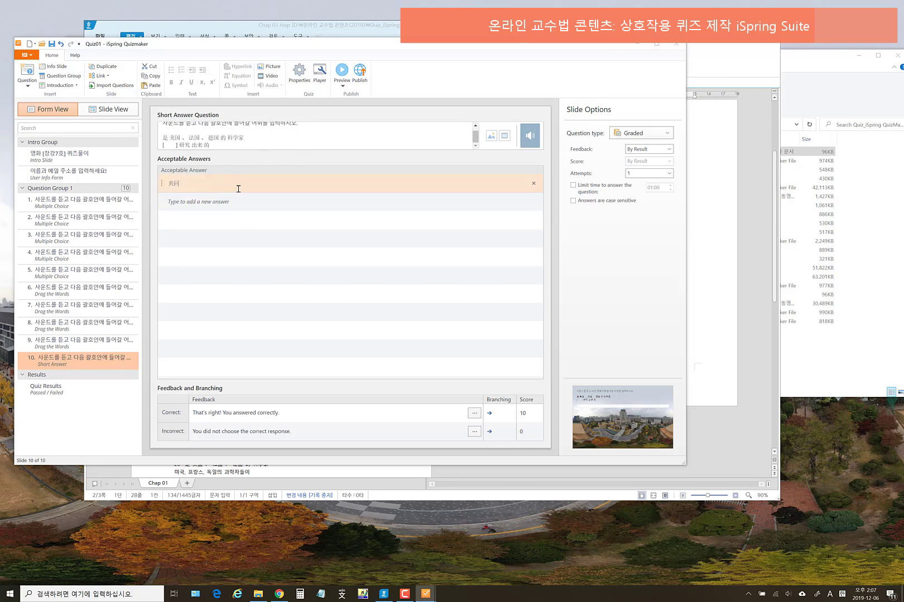
- Add a new Sequence question and select sentence 29's lines in the Hangul script
{"action": "left_click", "coordinate": [28, 86]}
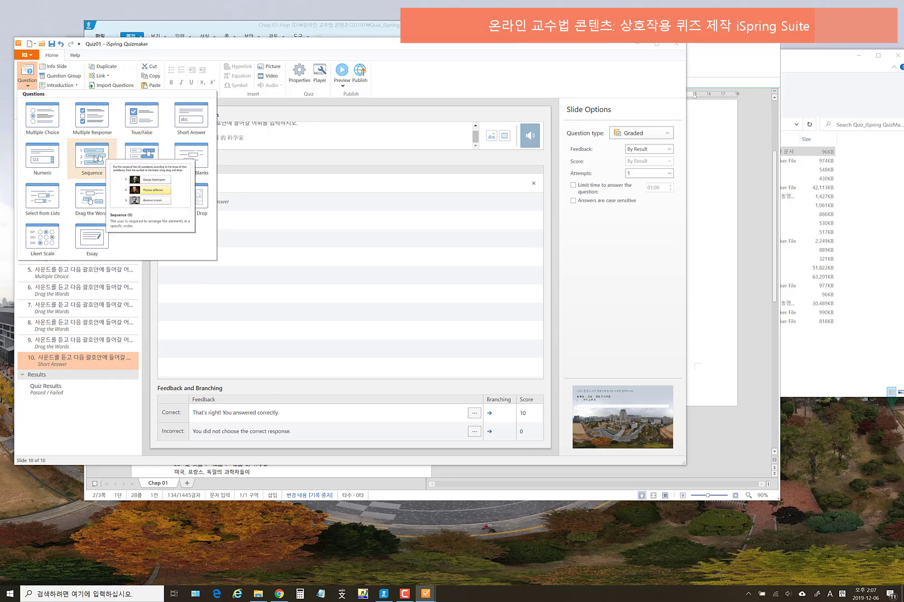
{"action": "left_click", "coordinate": [98, 157]}
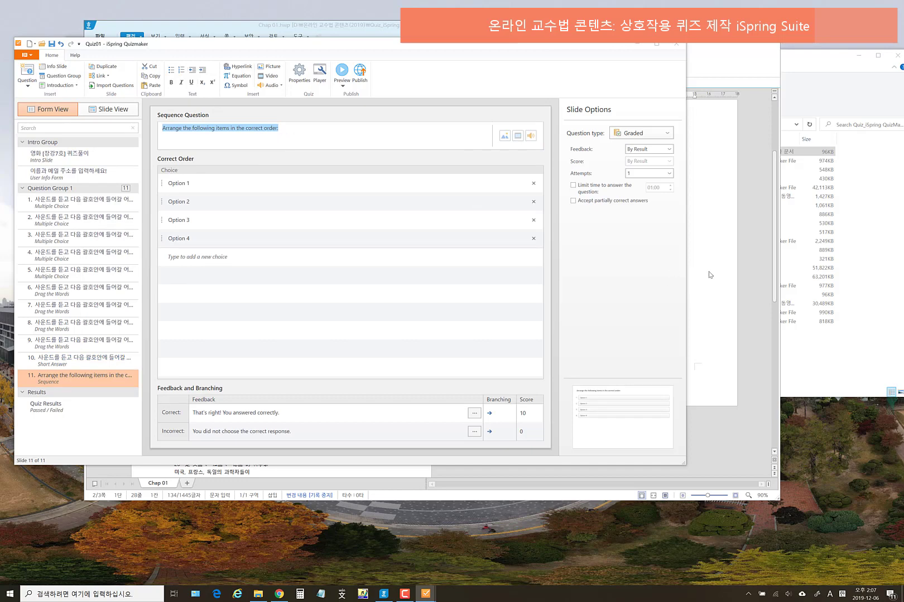
{"action": "left_click", "coordinate": [688, 273]}
{"action": "left_click_drag", "start_coordinate": [582, 281], "coordinate": [468, 258]}
{"action": "key", "text": "ctrl+c"}
{"action": "left_click_drag", "start_coordinate": [326, 31], "coordinate": [608, 167]}
{"action": "left_click", "coordinate": [290, 140]}
- Paste sentence 29 over the placeholder question text and check the choice rows
{"action": "left_click_drag", "start_coordinate": [296, 129], "coordinate": [163, 128]}
{"action": "key", "text": "ctrl+v"}
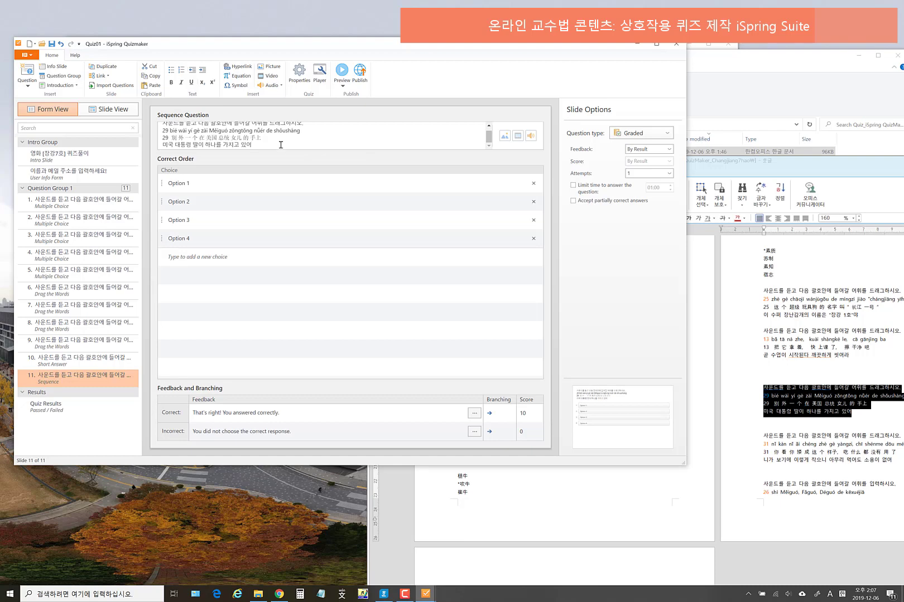
{"action": "scroll", "coordinate": [280, 143], "scroll_direction": "up", "scroll_amount": 1}
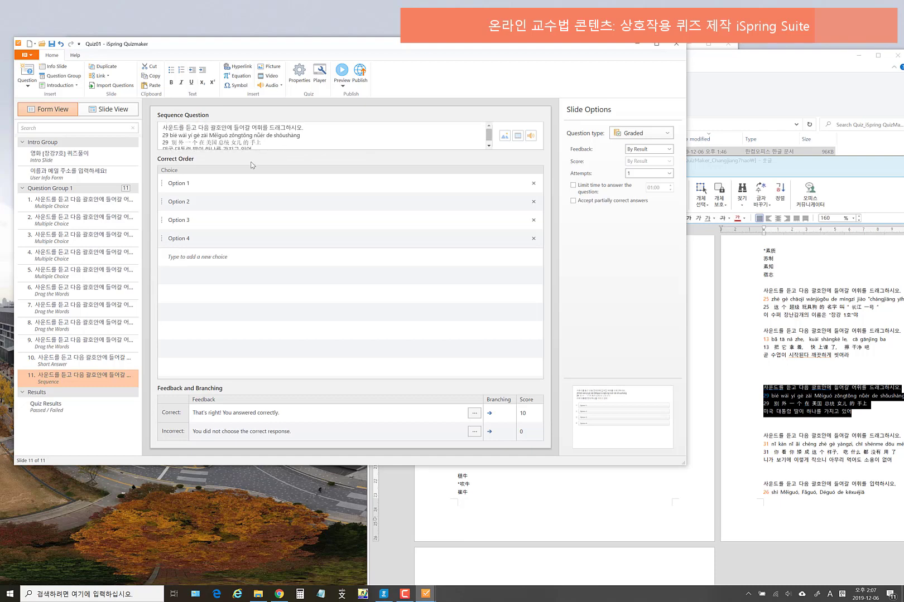
{"action": "left_click", "coordinate": [211, 183]}
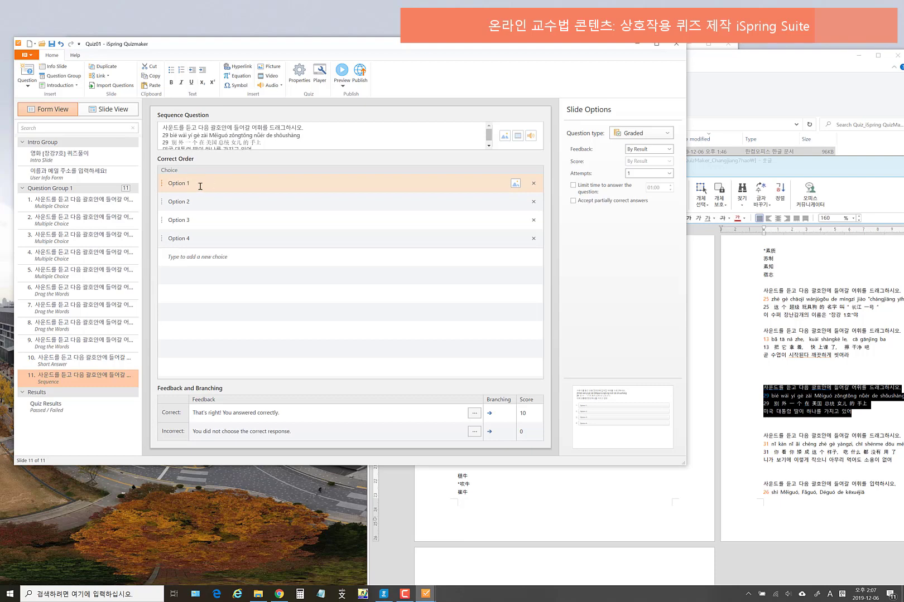
{"action": "left_click", "coordinate": [294, 208]}
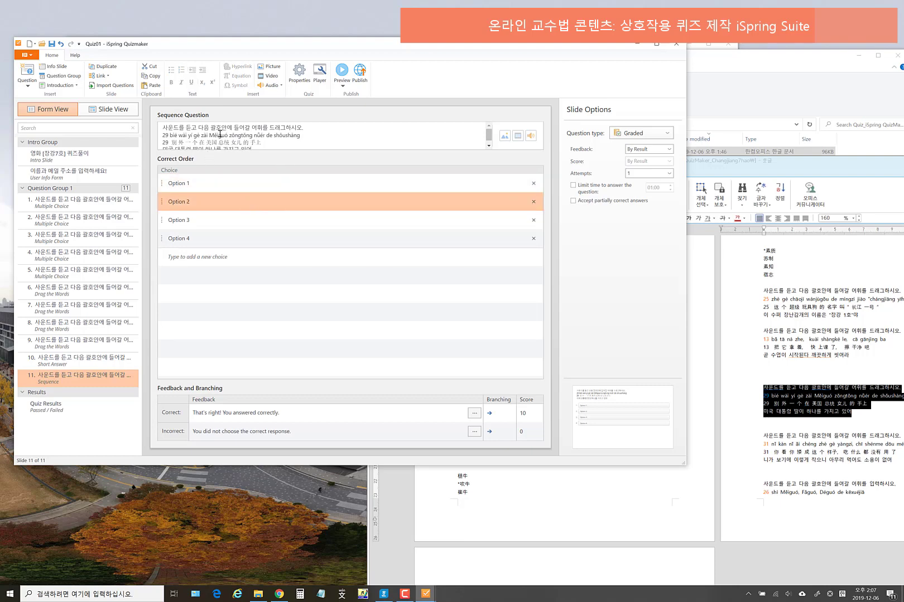
{"action": "left_click", "coordinate": [343, 85]}
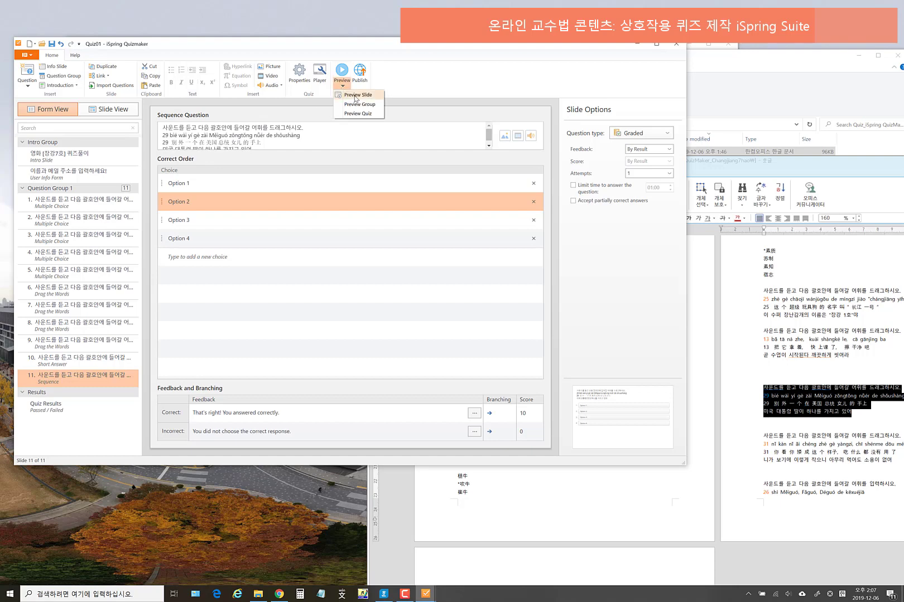
{"action": "left_click", "coordinate": [357, 95]}
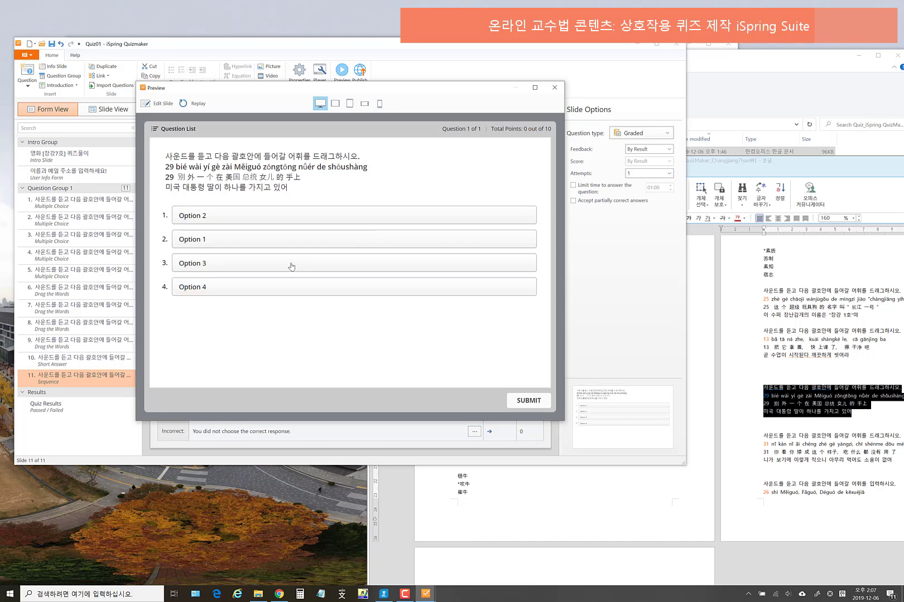
{"action": "left_click_drag", "start_coordinate": [269, 293], "coordinate": [276, 213]}
{"action": "left_click_drag", "start_coordinate": [271, 269], "coordinate": [279, 252]}
{"action": "left_click", "coordinate": [555, 88]}
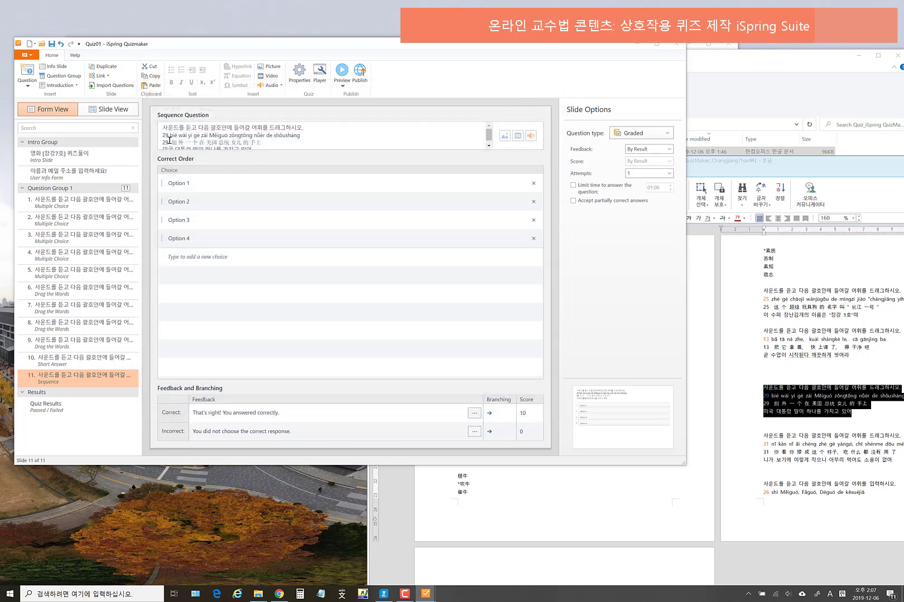
{"action": "left_click", "coordinate": [239, 134]}
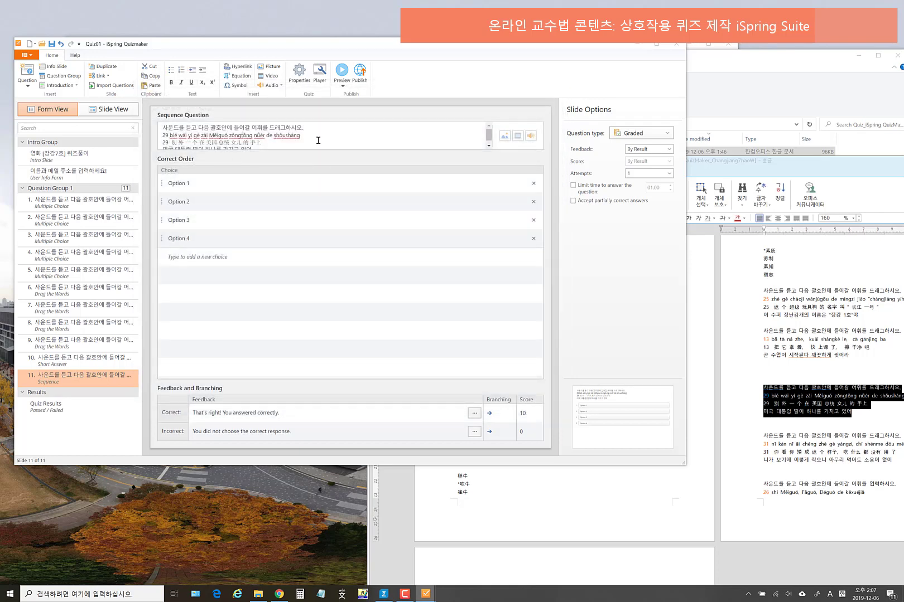
- Attach the listening MP3 clip from the 01_mp3_clip folder to the sequence question's text
{"action": "left_click", "coordinate": [531, 135]}
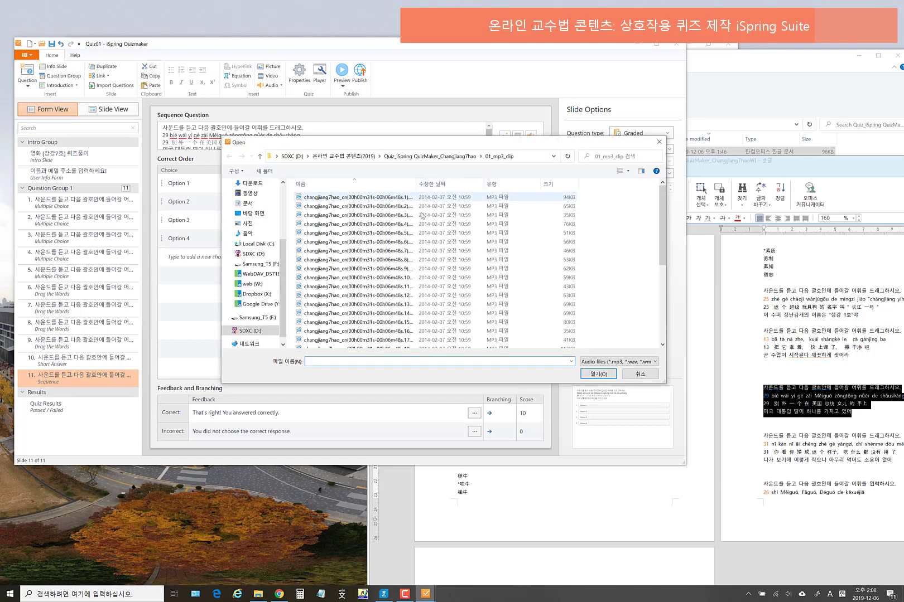
{"action": "scroll", "coordinate": [425, 207], "scroll_direction": "down", "scroll_amount": 2}
{"action": "left_click_drag", "start_coordinate": [418, 183], "coordinate": [458, 182]}
{"action": "scroll", "coordinate": [411, 302], "scroll_direction": "down", "scroll_amount": 4}
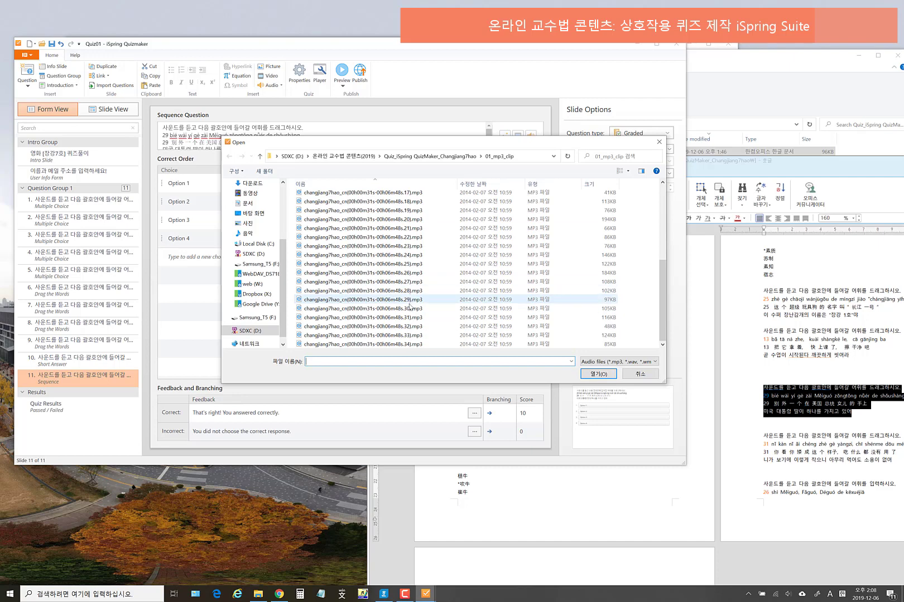
{"action": "left_click", "coordinate": [409, 302]}
{"action": "left_click", "coordinate": [603, 376]}
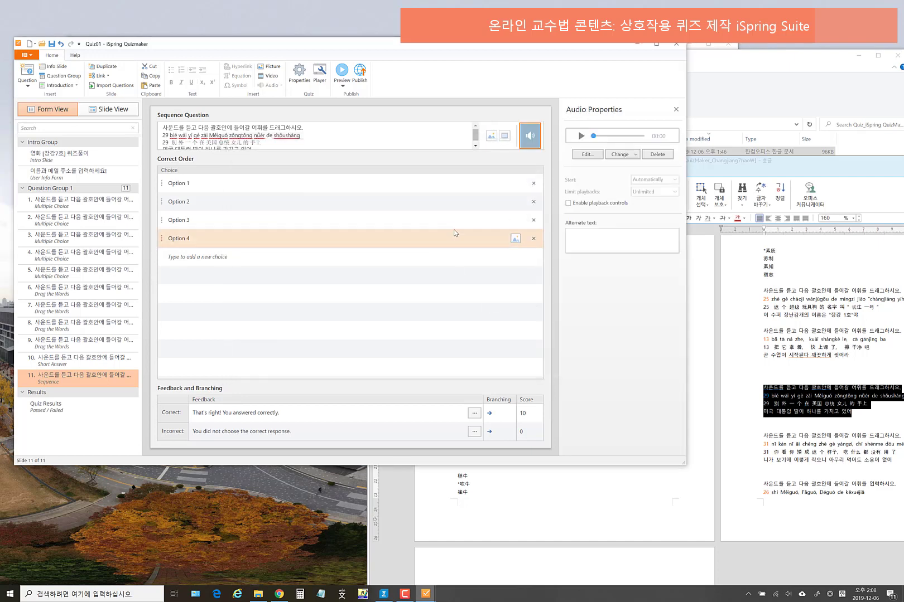
{"action": "left_click", "coordinate": [172, 142]}
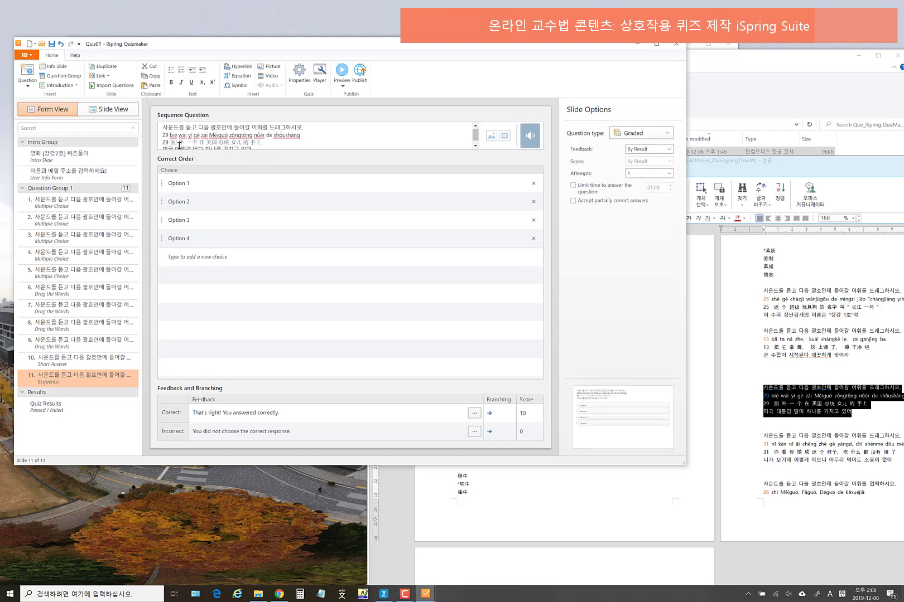
- Bracket the words 别, 在, 总统 and 手上 in the question sentence
{"action": "type", "text": "]"}
{"action": "left_click", "coordinate": [203, 143]}
{"action": "type", "text": "[别]"}
{"action": "left_click", "coordinate": [232, 143]}
{"action": "type", "text": "[别]"}
{"action": "left_click", "coordinate": [259, 142]}
{"action": "type", "text": "[手上"}
{"action": "left_click", "coordinate": [272, 143]}
{"action": "type", "text": "]"}
- Move 别 and 在 from the sentence into sequence choices 1 and 2
{"action": "double_click", "coordinate": [176, 143]}
{"action": "key", "text": "ctrl+x"}
{"action": "left_click", "coordinate": [201, 184]}
{"action": "left_click_drag", "start_coordinate": [202, 184], "coordinate": [125, 184]}
{"action": "key", "text": "ctrl+v"}
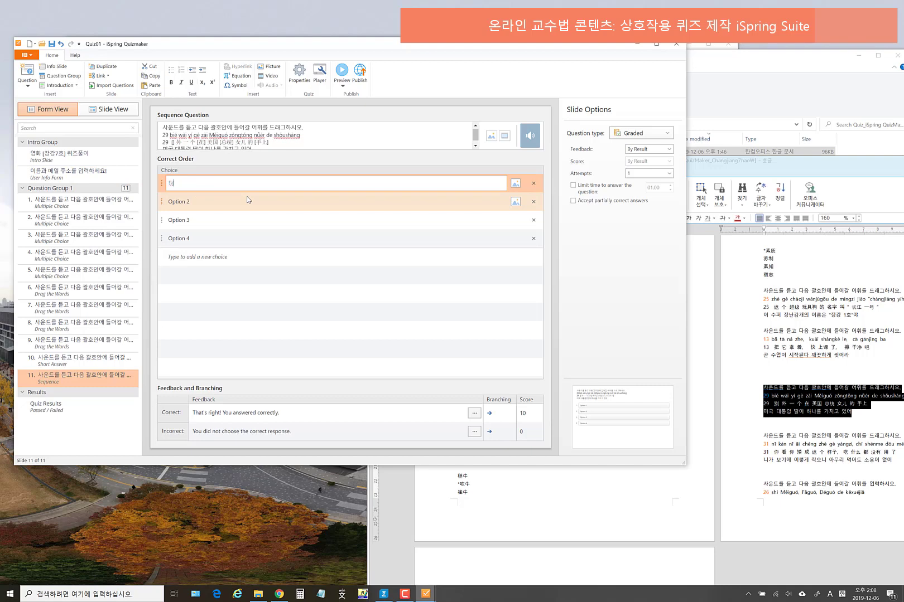
{"action": "left_click", "coordinate": [174, 143]}
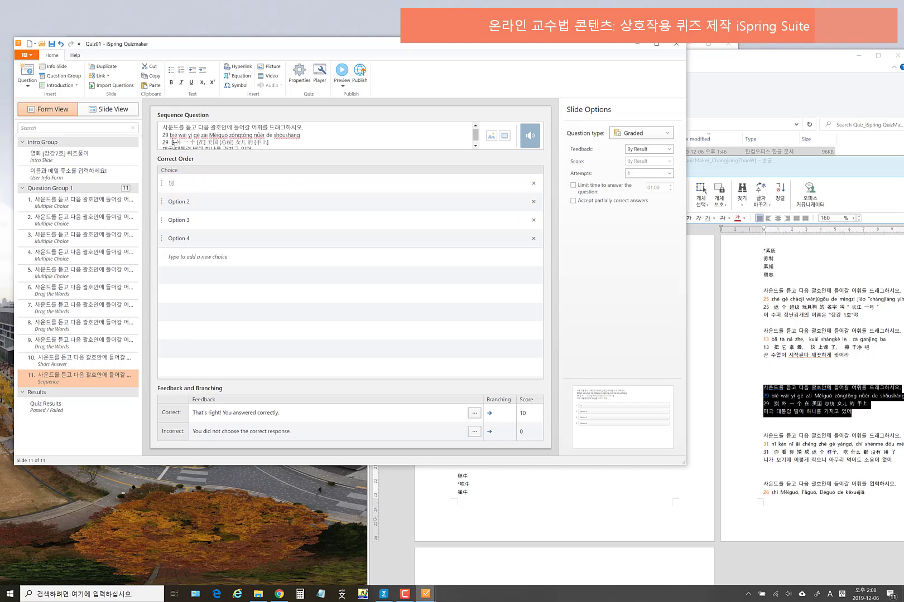
{"action": "double_click", "coordinate": [204, 144]}
{"action": "key", "text": "ctrl+x"}
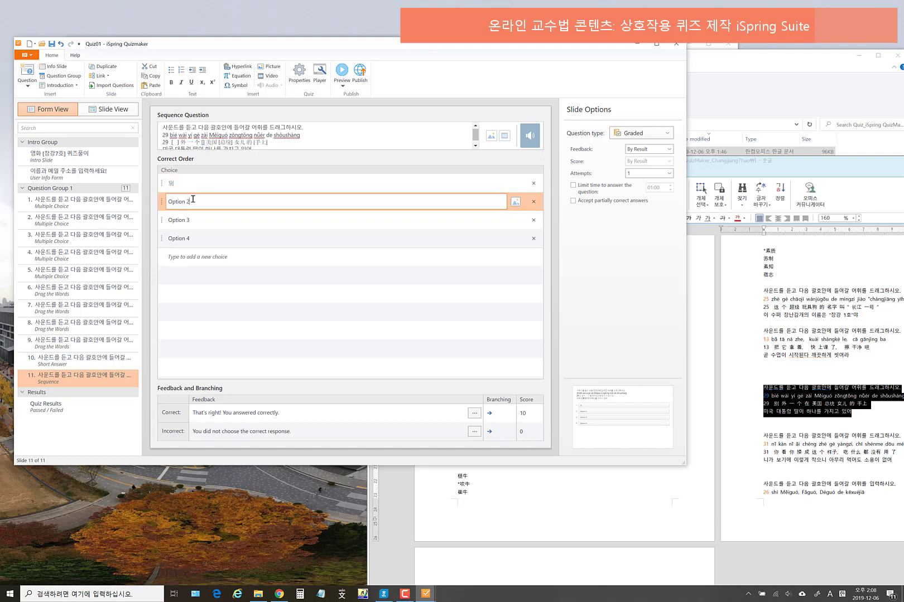
{"action": "left_click", "coordinate": [192, 200]}
{"action": "key", "text": "ctrl+v"}
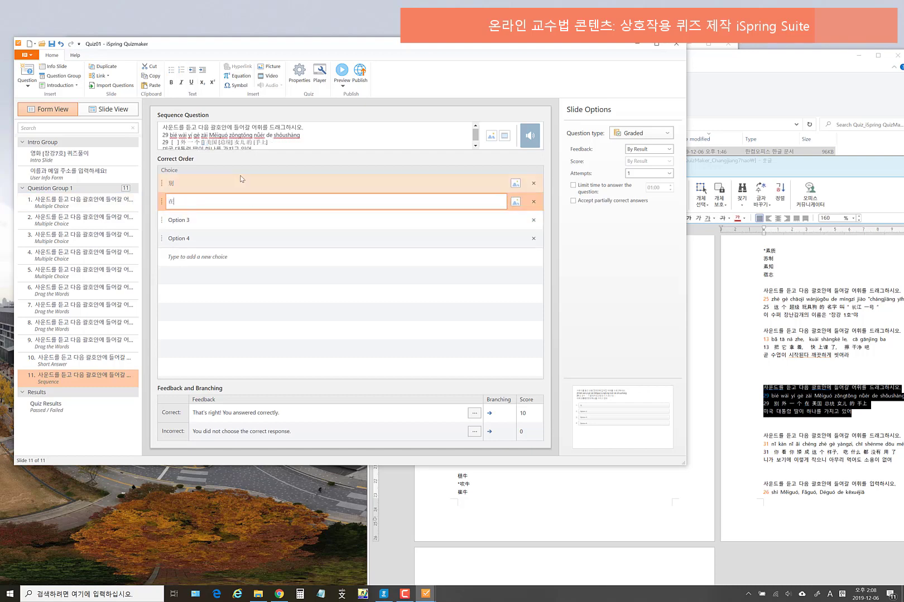
- Move 总统 and 手上 from the sentence into sequence choices 3 and 4
{"action": "left_click", "coordinate": [203, 142]}
{"action": "double_click", "coordinate": [254, 141]}
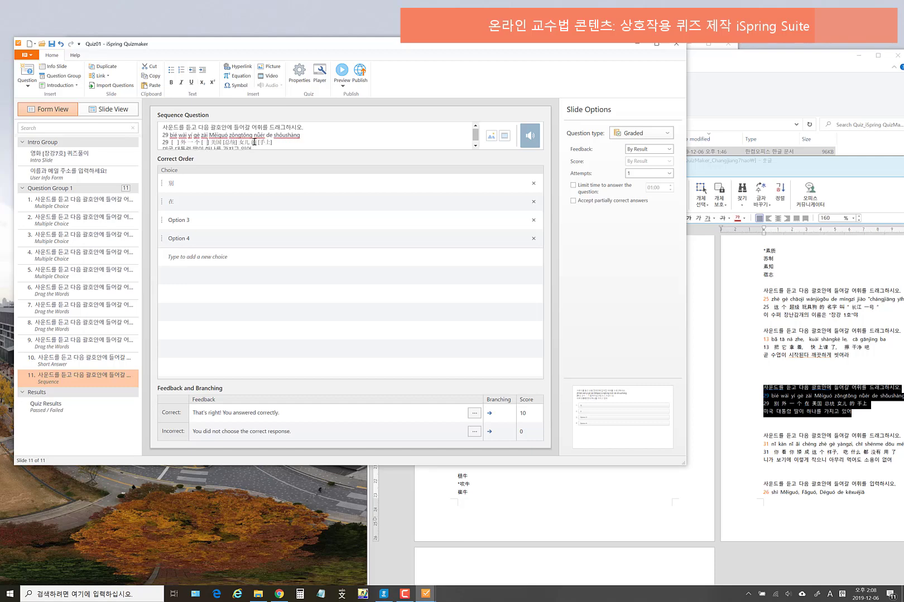
{"action": "double_click", "coordinate": [234, 142]}
{"action": "key", "text": "Delete"}
{"action": "left_click", "coordinate": [204, 220]}
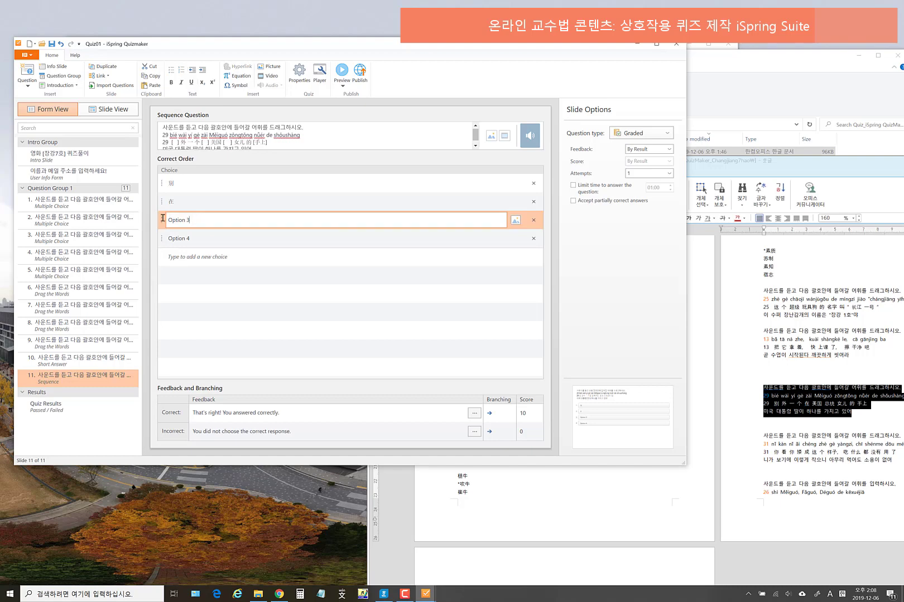
{"action": "key", "text": "ctrl+v"}
{"action": "left_click", "coordinate": [258, 144]}
{"action": "left_click_drag", "start_coordinate": [257, 144], "coordinate": [263, 144]}
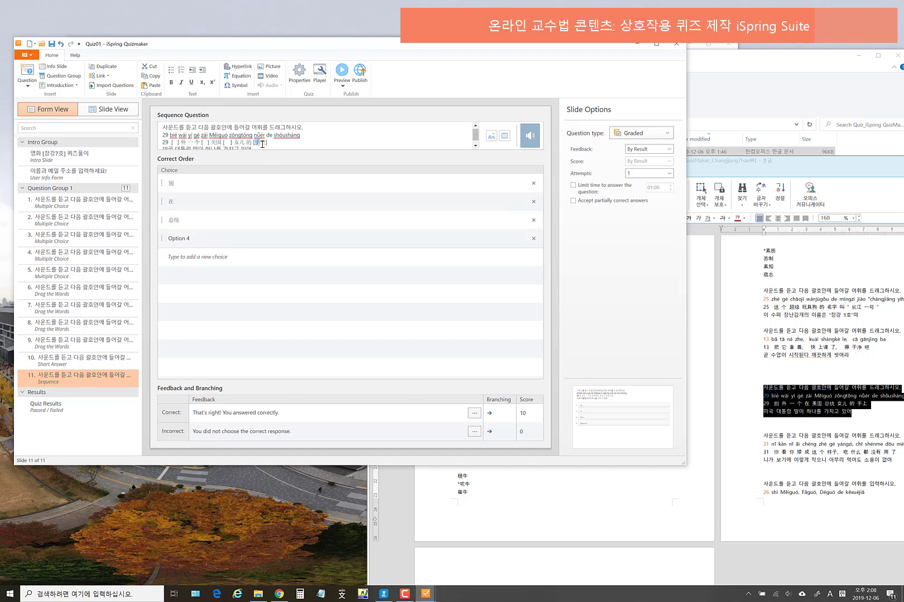
{"action": "key", "text": "ctrl+x"}
{"action": "left_click", "coordinate": [202, 238]}
{"action": "type", "text": "手上"}
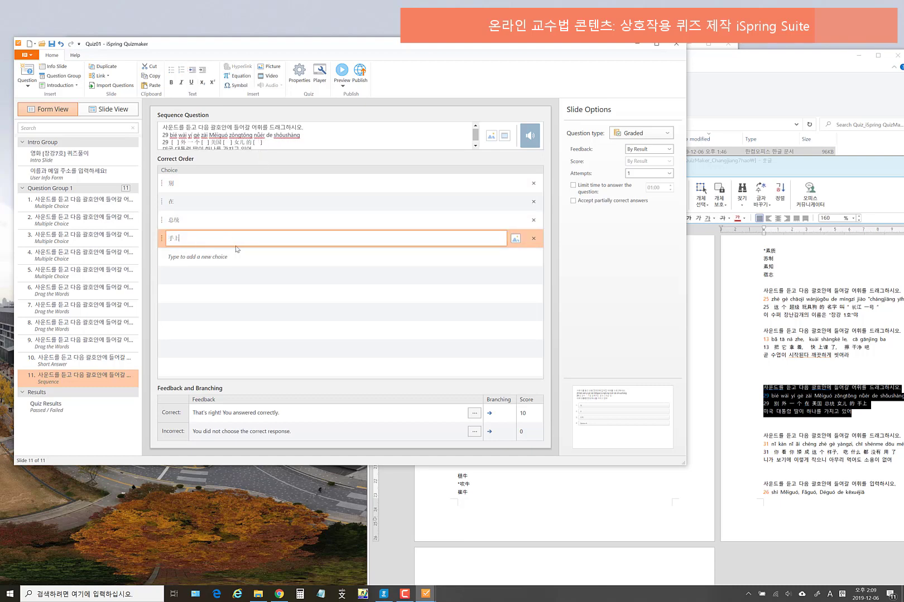
{"action": "left_click", "coordinate": [240, 283]}
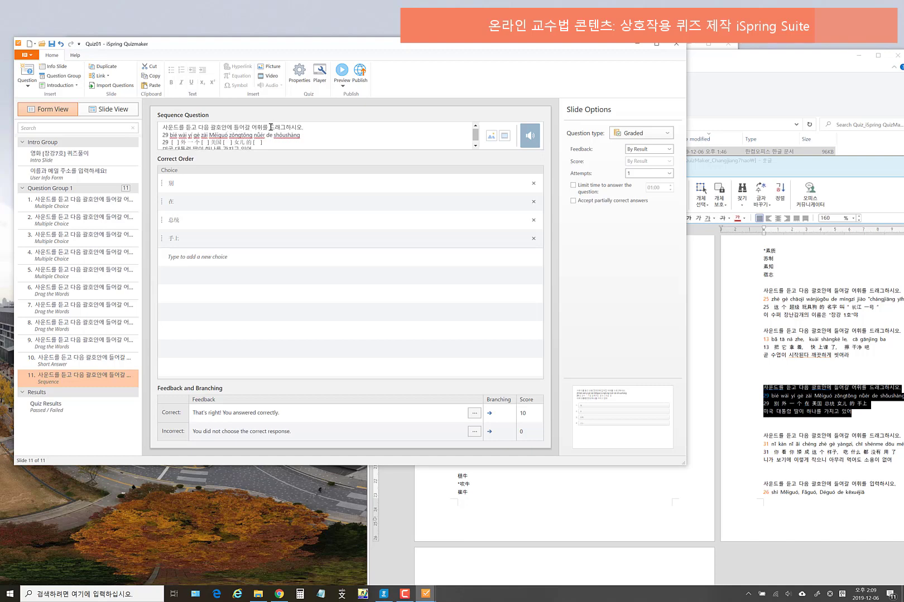
- Reword the instruction to end '어휘의 순서를 배열하시오.'
{"action": "left_click", "coordinate": [262, 128]}
{"action": "type", "text": "dnl"}
{"action": "key", "text": "BackSpace"}
{"action": "key", "text": "BackSpace"}
{"action": "key", "text": "BackSpace"}
{"action": "key", "text": "Hangul"}
{"action": "type", "text": "우"}
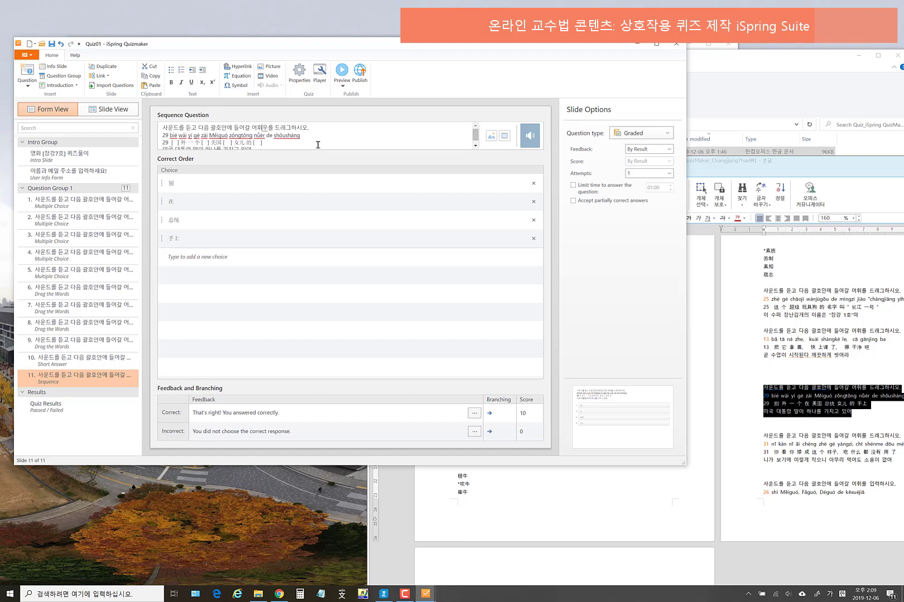
{"action": "key", "text": "BackSpace"}
{"action": "key", "text": "BackSpace"}
{"action": "key", "text": "BackSpace"}
{"action": "type", "text": "ㅇ"}
{"action": "key", "text": "BackSpace"}
{"action": "type", "text": "의 순서를"}
{"action": "key", "text": "BackSpace"}
{"action": "key", "text": "BackSpace"}
{"action": "type", "text": "서를"}
{"action": "type", "text": " 배열해시"}
{"action": "type", "text": "오"}
{"action": "key", "text": "Delete"}
{"action": "key", "text": "Delete"}
{"action": "key", "text": "Delete"}
{"action": "key", "text": "Delete"}
{"action": "key", "text": "Delete"}
{"action": "key", "text": "Delete"}
{"action": "key", "text": "BackSpace"}
{"action": "type", "text": "열"}
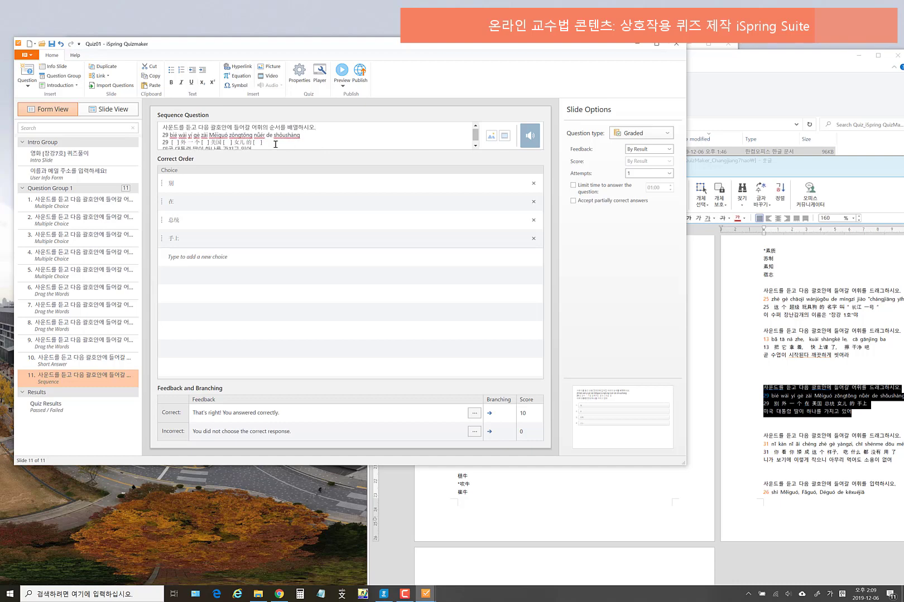
{"action": "scroll", "coordinate": [274, 144], "scroll_direction": "down", "scroll_amount": 1}
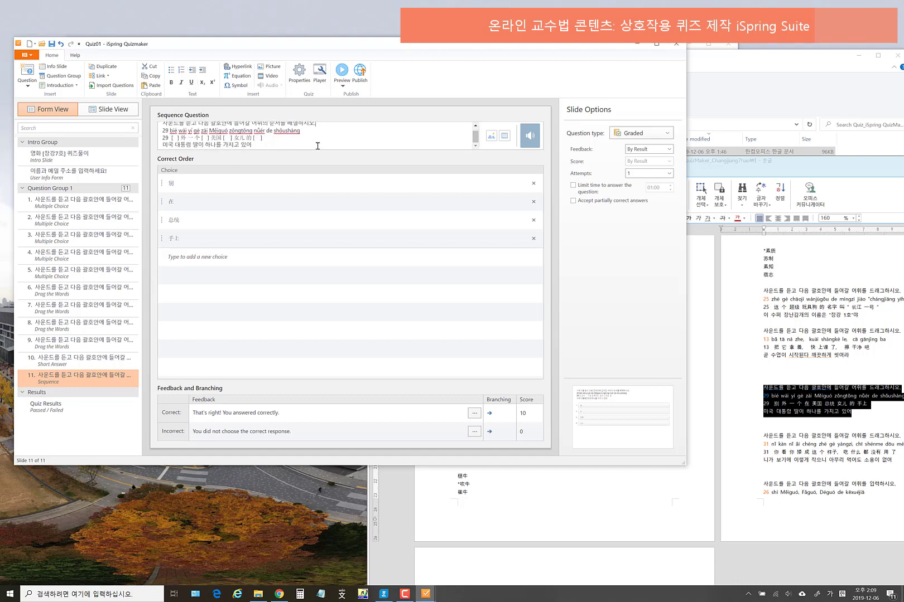
{"action": "scroll", "coordinate": [317, 146], "scroll_direction": "up", "scroll_amount": 1}
{"action": "left_click", "coordinate": [342, 83]}
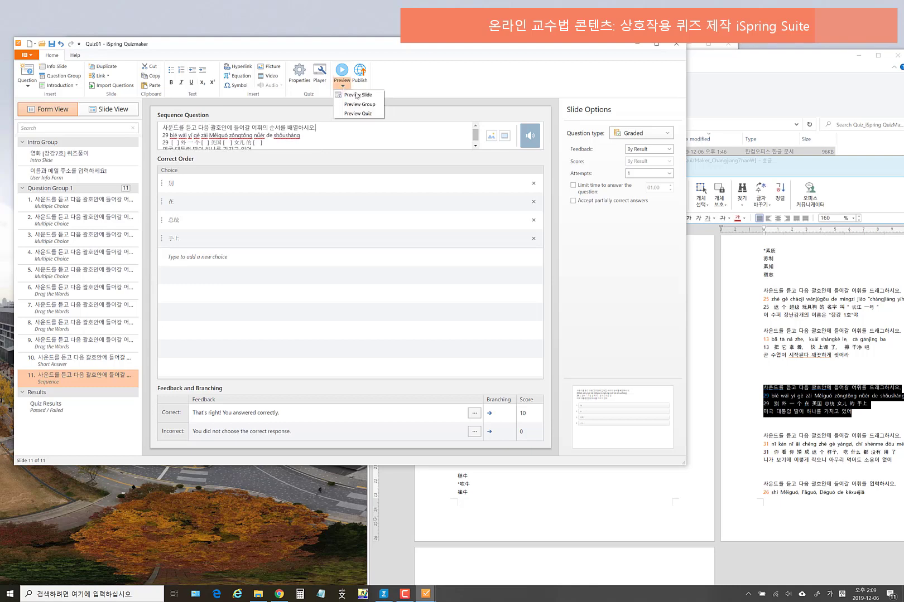
{"action": "left_click", "coordinate": [351, 94]}
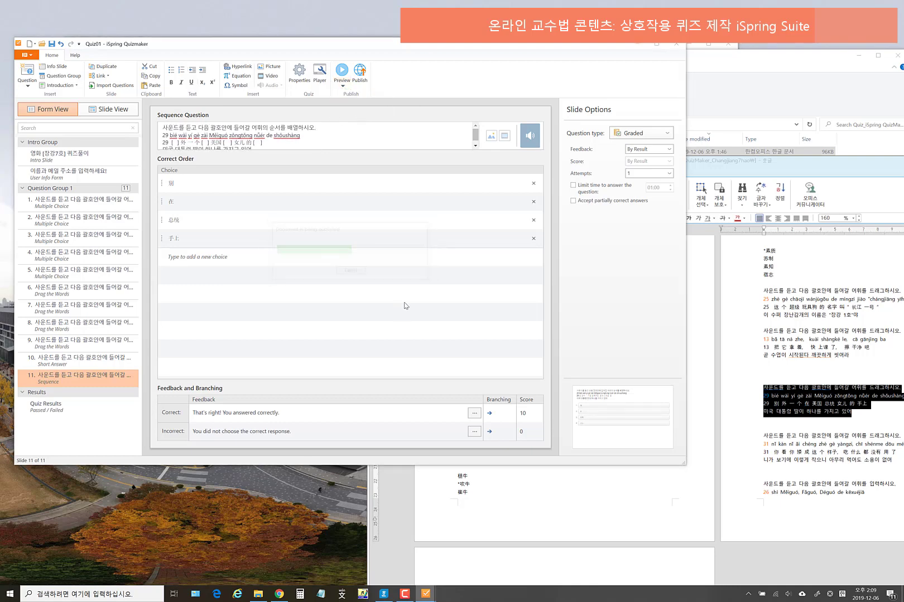
{"action": "mouse_move", "coordinate": [236, 233]}
{"action": "left_mouse_down"}
{"action": "mouse_move", "coordinate": [234, 260]}
{"action": "mouse_move", "coordinate": [235, 215]}
{"action": "left_mouse_up"}
{"action": "left_click_drag", "start_coordinate": [244, 268], "coordinate": [246, 234]}
{"action": "left_click", "coordinate": [531, 403]}
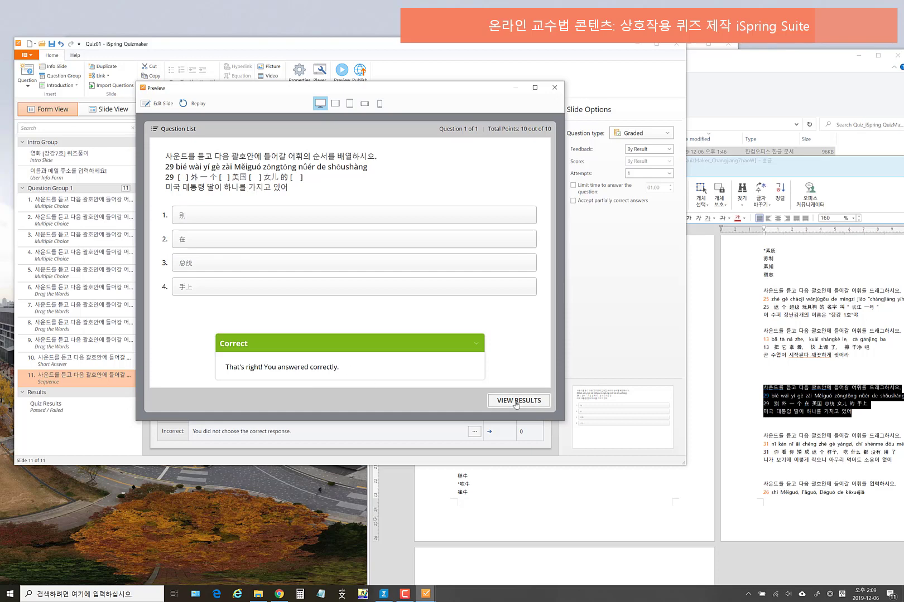
{"action": "left_click", "coordinate": [516, 405]}
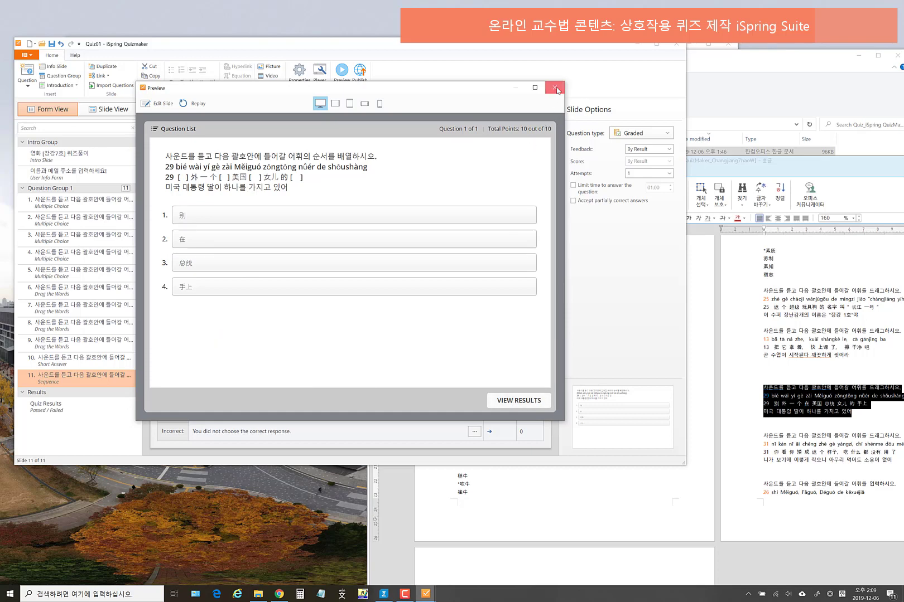
{"action": "left_click", "coordinate": [555, 87]}
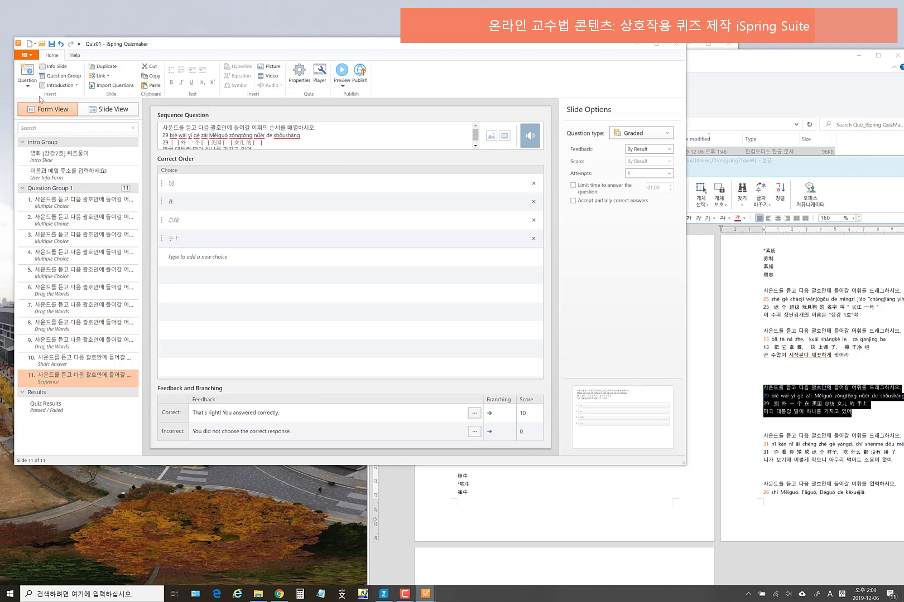
- Add a new Matching question and select question 31's four-line block in Hangul
{"action": "left_click", "coordinate": [29, 83]}
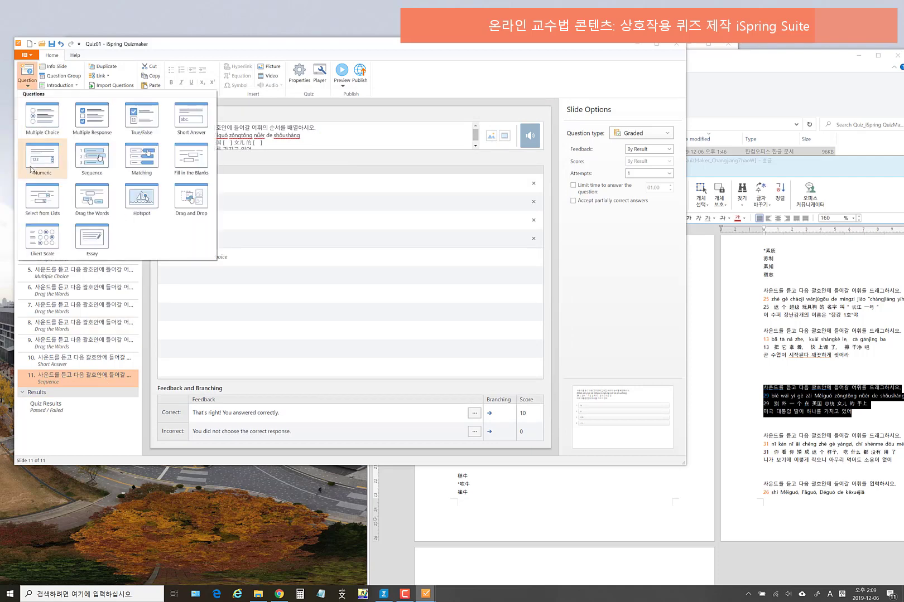
{"action": "left_click", "coordinate": [134, 163]}
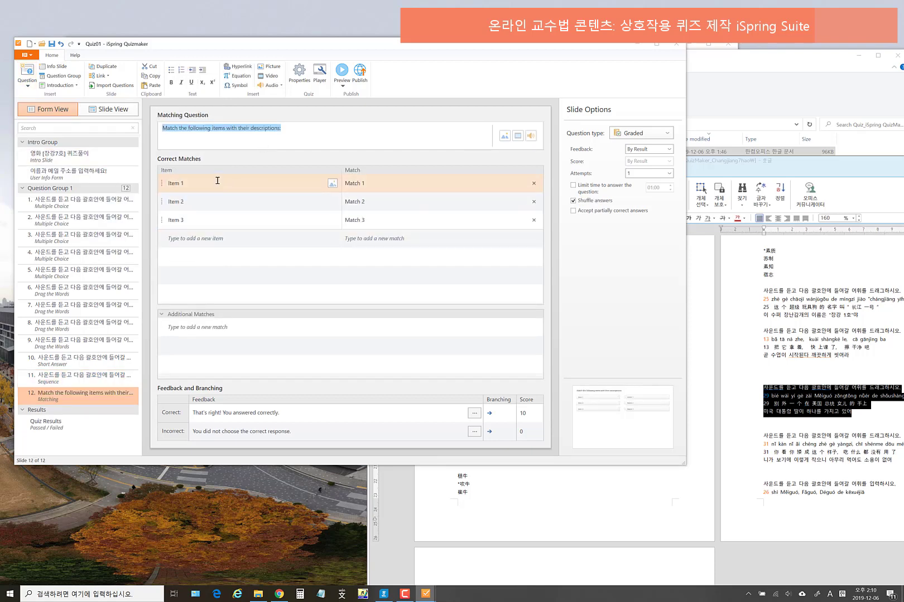
{"action": "left_click", "coordinate": [586, 515]}
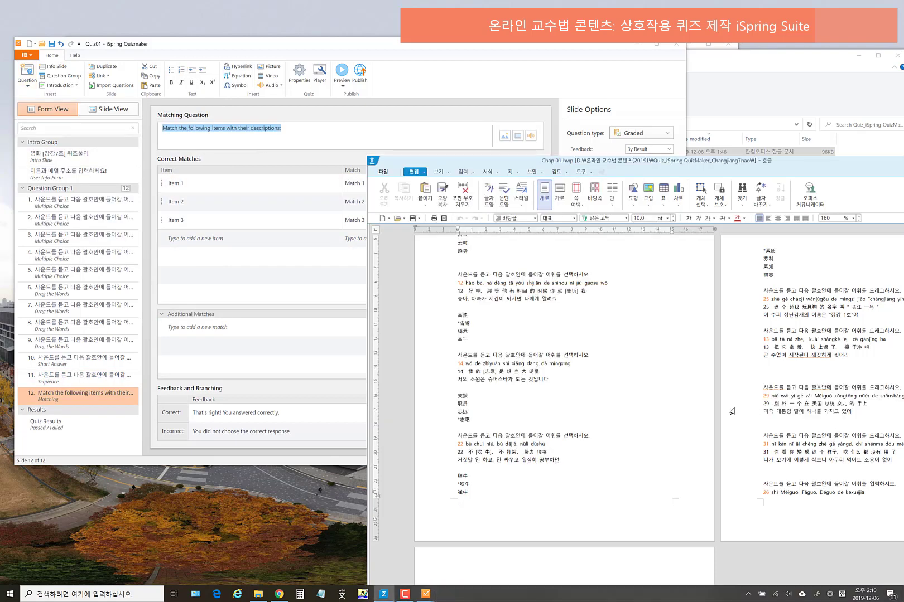
{"action": "left_click_drag", "start_coordinate": [582, 168], "coordinate": [513, 157]}
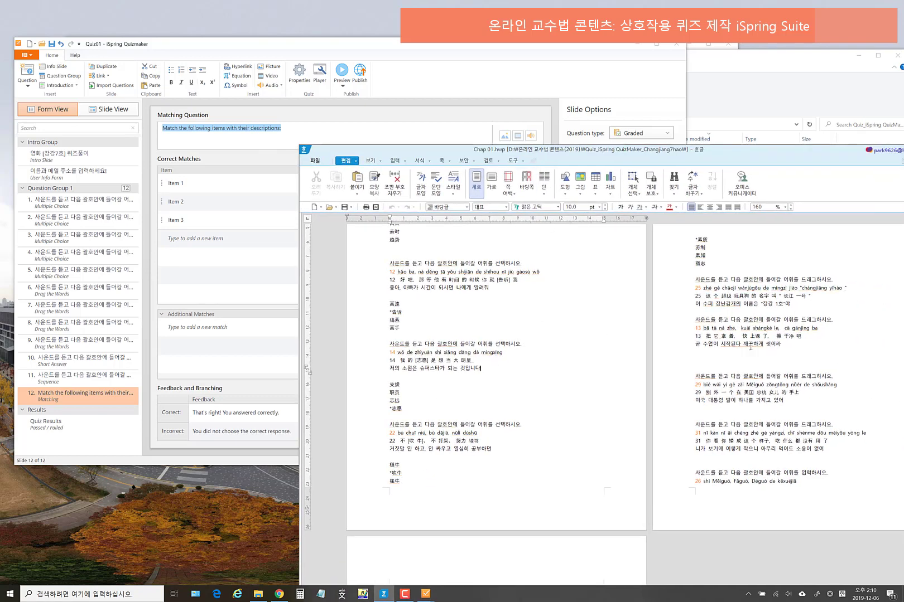
{"action": "left_click_drag", "start_coordinate": [824, 449], "coordinate": [665, 428]}
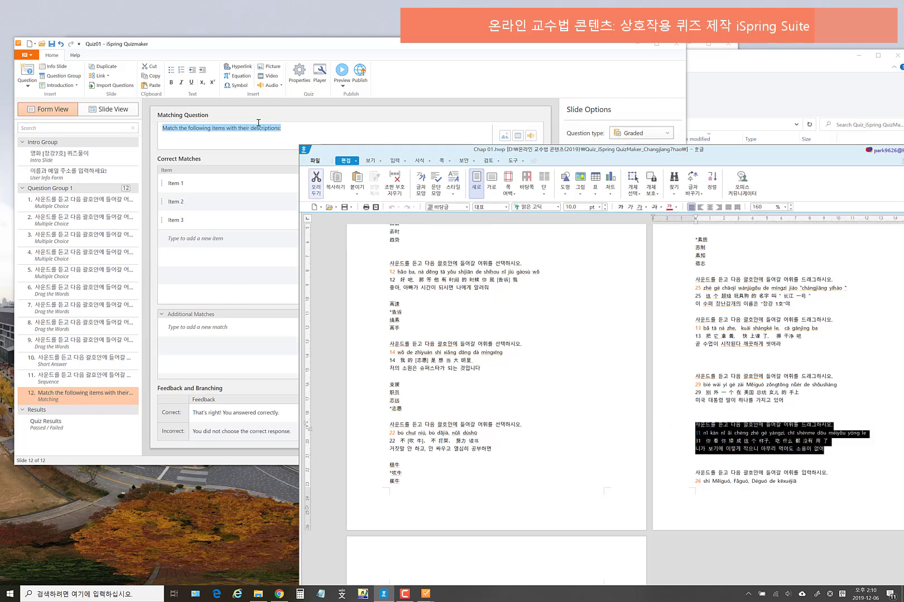
- Paste question 31 over the placeholder prompt and start inserting an audio clip
{"action": "left_click", "coordinate": [294, 133]}
{"action": "left_click_drag", "start_coordinate": [305, 133], "coordinate": [161, 129]}
{"action": "type", "text": "사운드를 듣고 다음 괄호안에 들어갈 어휘를 드래그하시오. 31 nǐ kàn nǐ ǎi chéng zhè gè yàngzi, chī shénme dōu méiyǒu yòng le 31 你看你矮成这个样子, 吃什么都没有用了 니가 보기에 이렇게 작으니 아무리 먹어도 소용이 없어"}
{"action": "scroll", "coordinate": [365, 141], "scroll_direction": "up", "scroll_amount": 1}
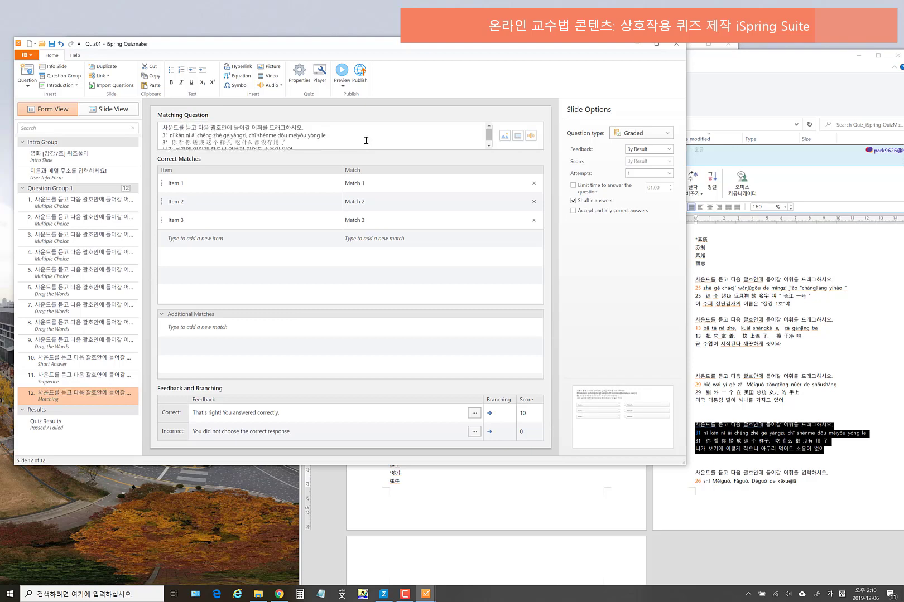
{"action": "left_click", "coordinate": [531, 137]}
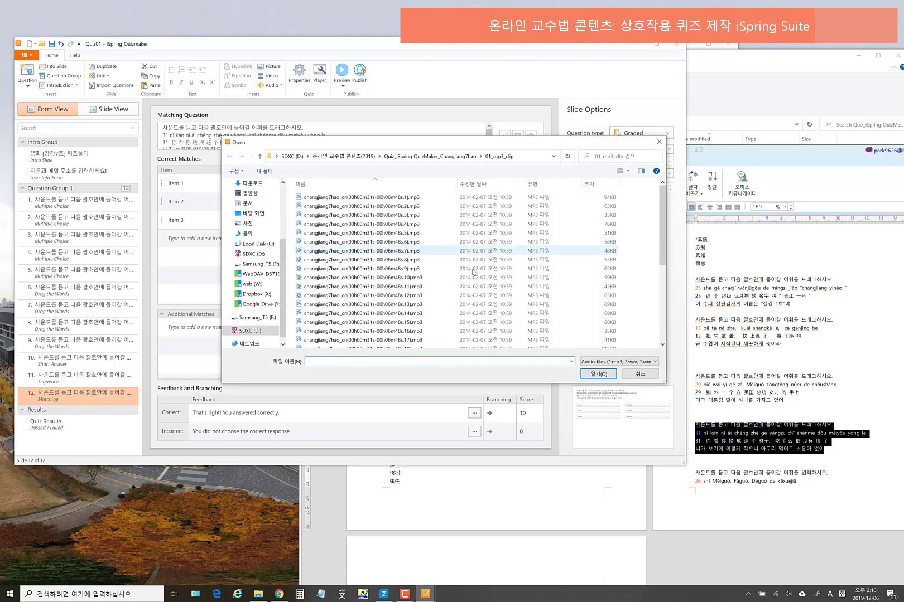
{"action": "scroll", "coordinate": [468, 305], "scroll_direction": "down", "scroll_amount": 5}
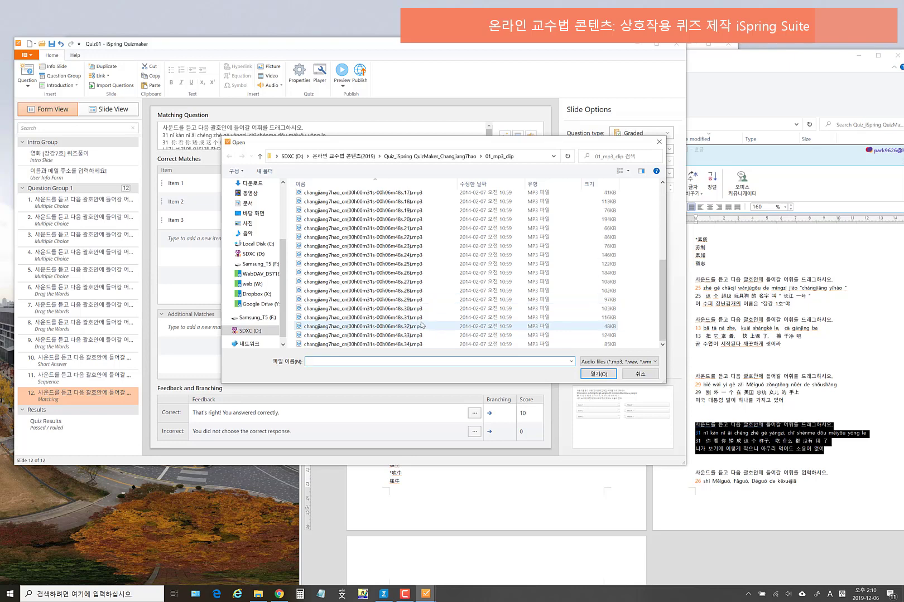
- Attach the 31.mp3 clip to the matching question's prompt
{"action": "left_click", "coordinate": [420, 319]}
{"action": "left_click", "coordinate": [599, 375]}
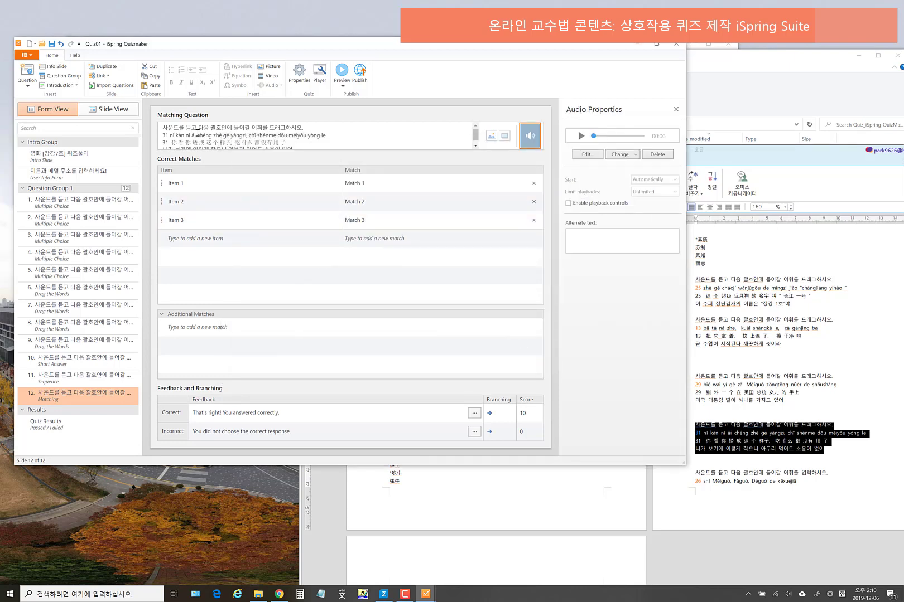
{"action": "scroll", "coordinate": [203, 141], "scroll_direction": "down", "scroll_amount": 1}
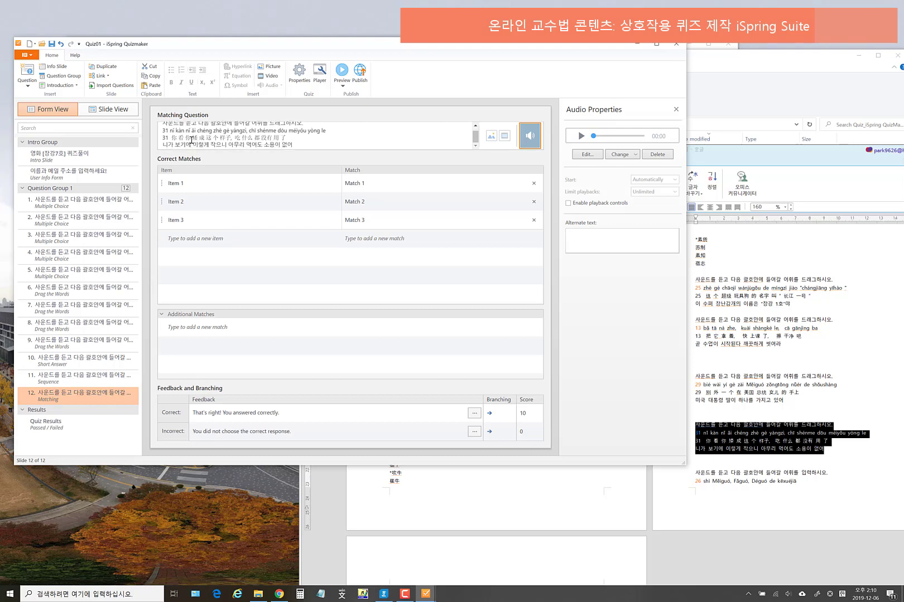
{"action": "left_click", "coordinate": [200, 145]}
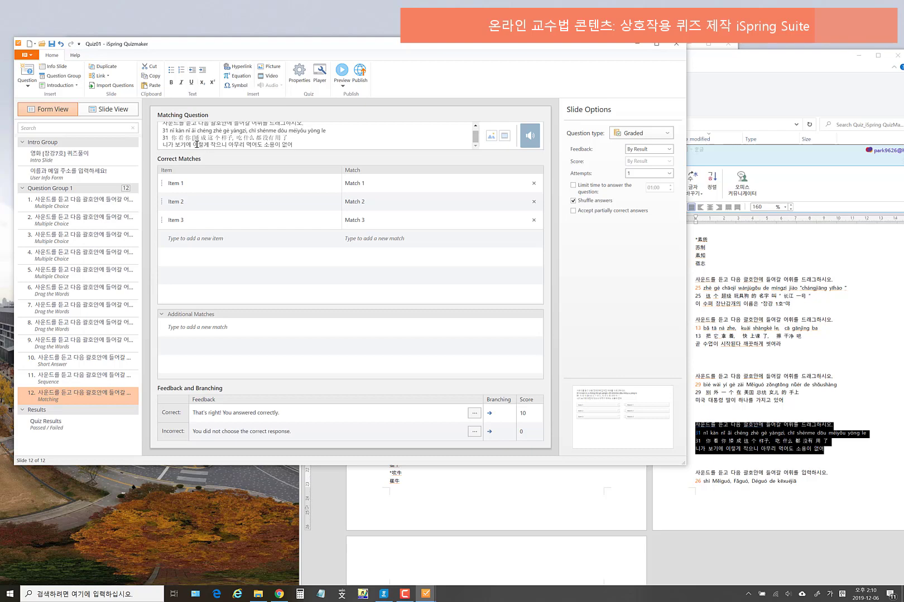
{"action": "scroll", "coordinate": [226, 136], "scroll_direction": "up", "scroll_amount": 1}
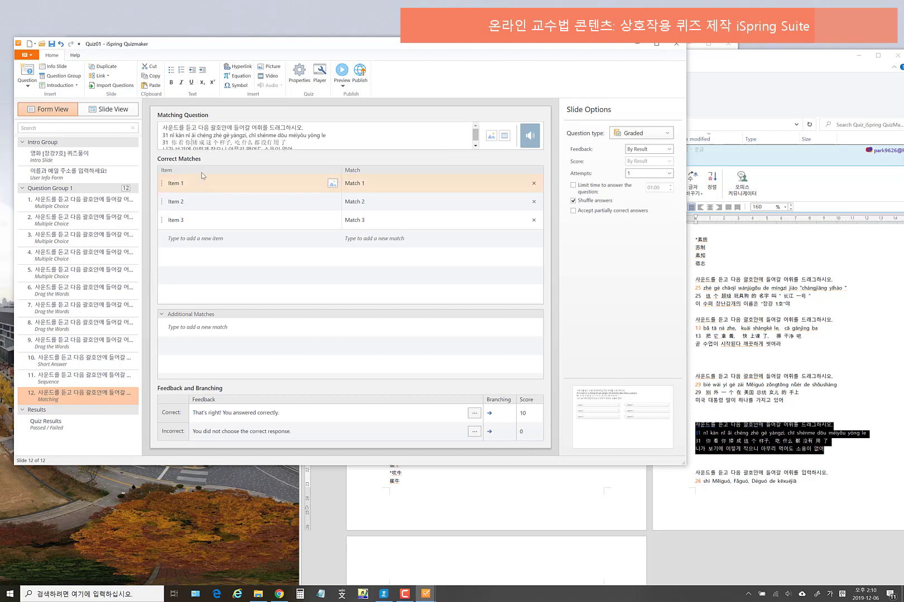
- Fill the first matching pair with 矮 copied from the question and the match 작다
{"action": "double_click", "coordinate": [195, 142]}
{"action": "key", "text": "ctrl+c"}
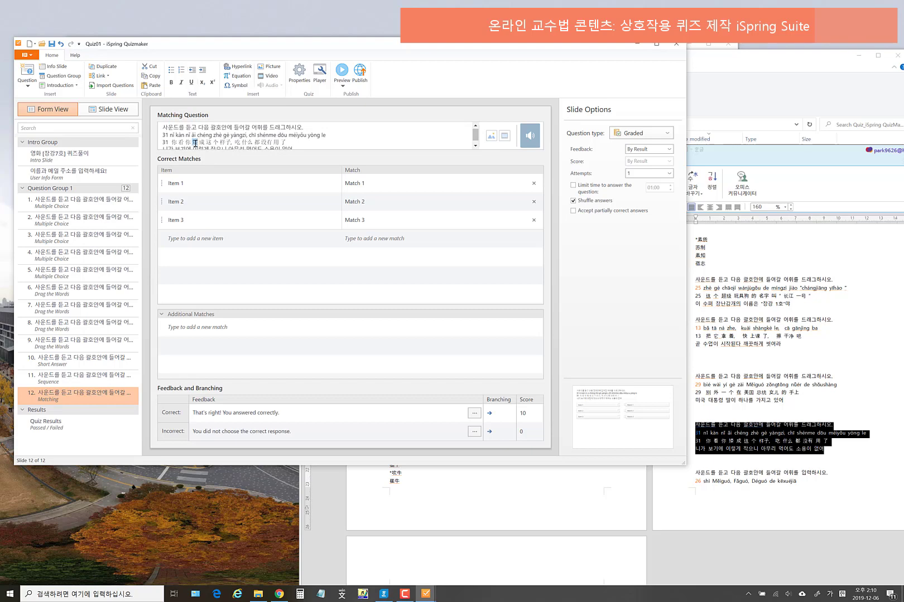
{"action": "left_click", "coordinate": [197, 183]}
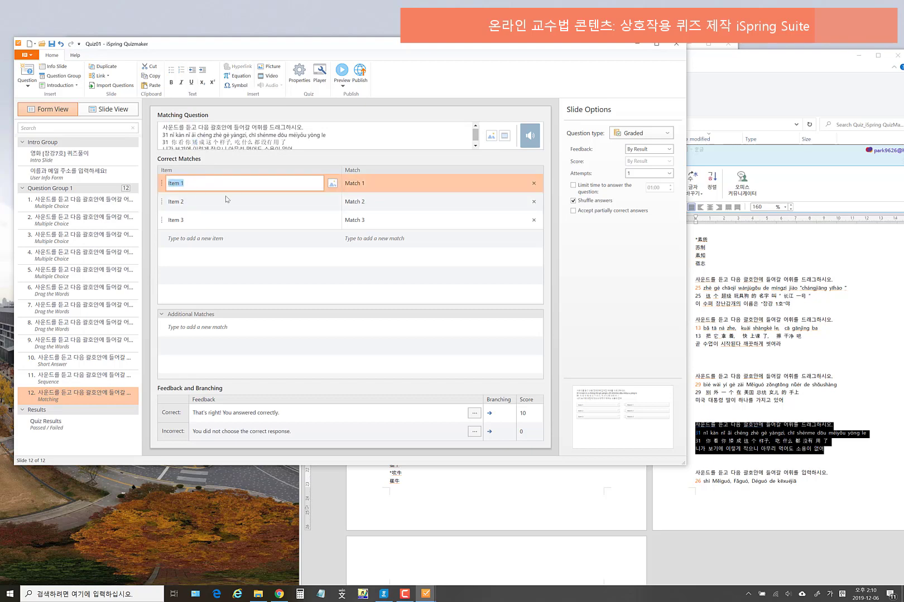
{"action": "key", "text": "ctrl+v"}
{"action": "key", "text": "Tab"}
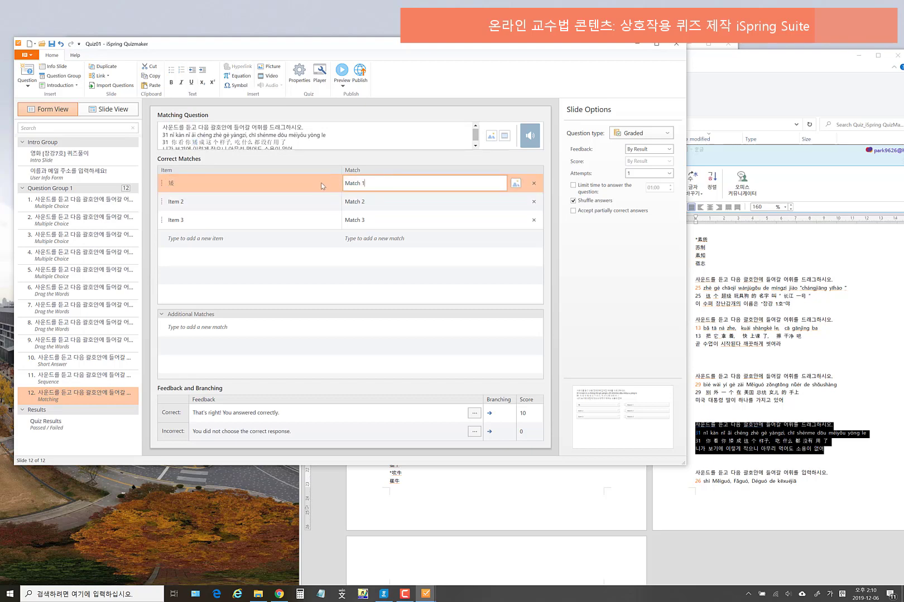
{"action": "type", "text": "작단"}
{"action": "left_click", "coordinate": [274, 144]}
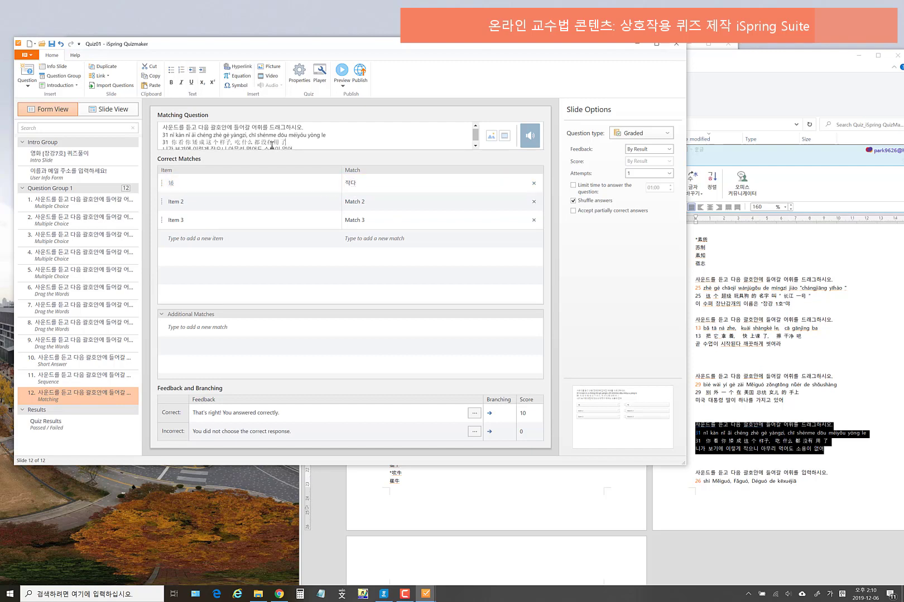
- Fill the third pair with 用 and the match 필요하다, replacing a first attempt of 유용한
{"action": "key", "text": "ctrl+c"}
{"action": "left_click", "coordinate": [262, 220]}
{"action": "left_click", "coordinate": [263, 219]}
{"action": "key", "text": "ctrl+v"}
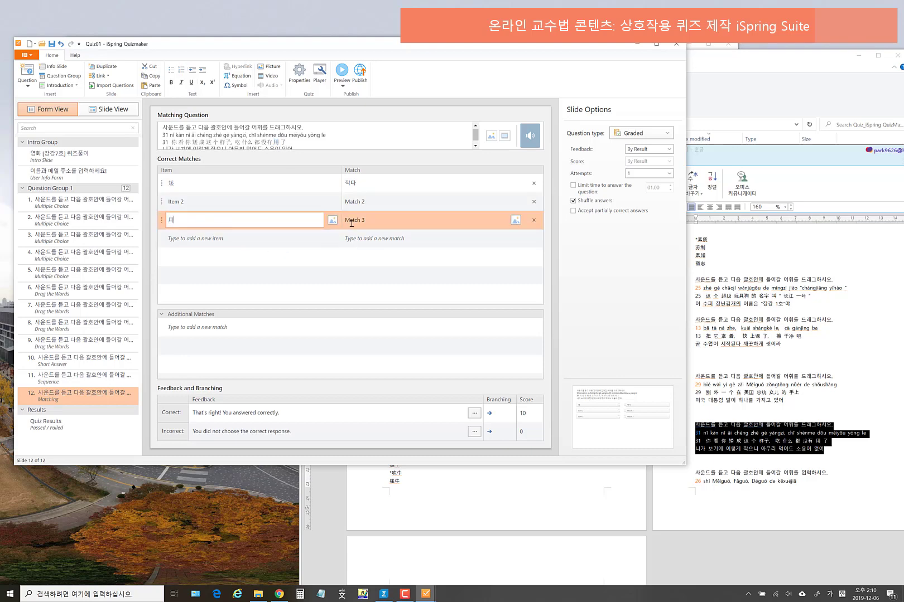
{"action": "left_click", "coordinate": [350, 223]}
{"action": "left_click", "coordinate": [349, 222]}
{"action": "key", "text": "BackSpace"}
{"action": "type", "text": "유용한"}
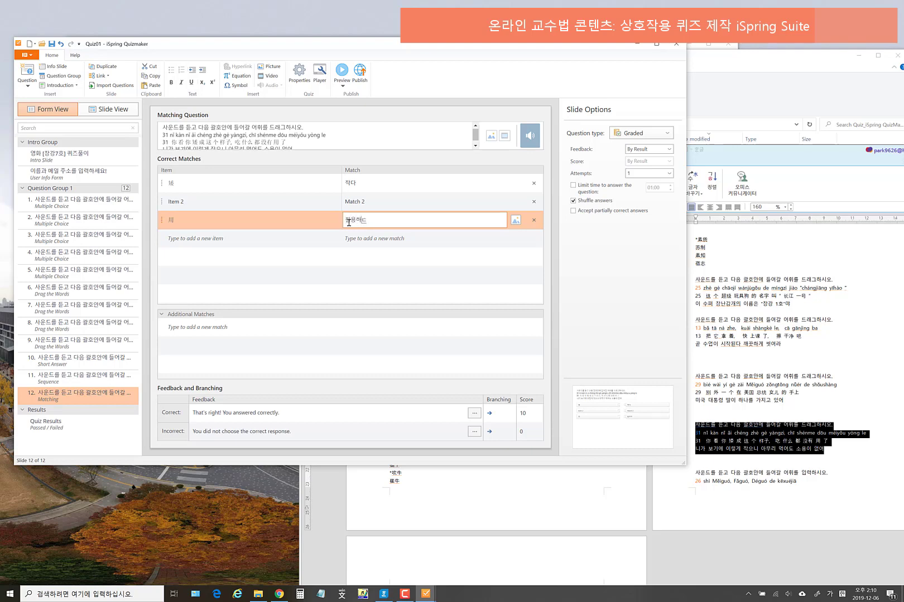
{"action": "type", "text": "필요하다"}
{"action": "left_click", "coordinate": [226, 142]}
- Fill the second pair with 样子 copied from the question and the match 모양
{"action": "double_click", "coordinate": [226, 143]}
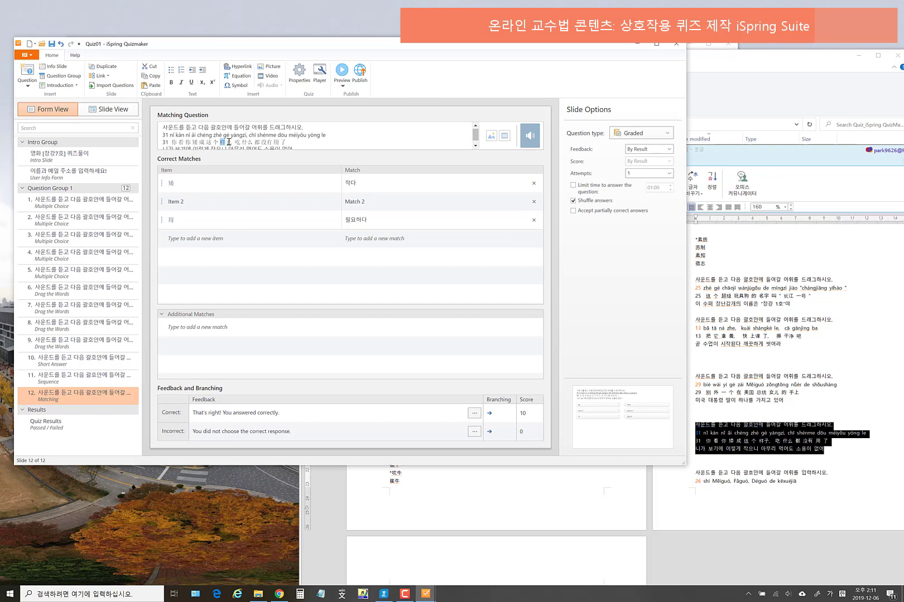
{"action": "key", "text": "ctrl+c"}
{"action": "left_click", "coordinate": [209, 202]}
{"action": "left_click", "coordinate": [210, 202]}
{"action": "key", "text": "ctrl+v"}
{"action": "left_click", "coordinate": [369, 200]}
{"action": "type", "text": "ㅁ"}
{"action": "type", "text": "양"}
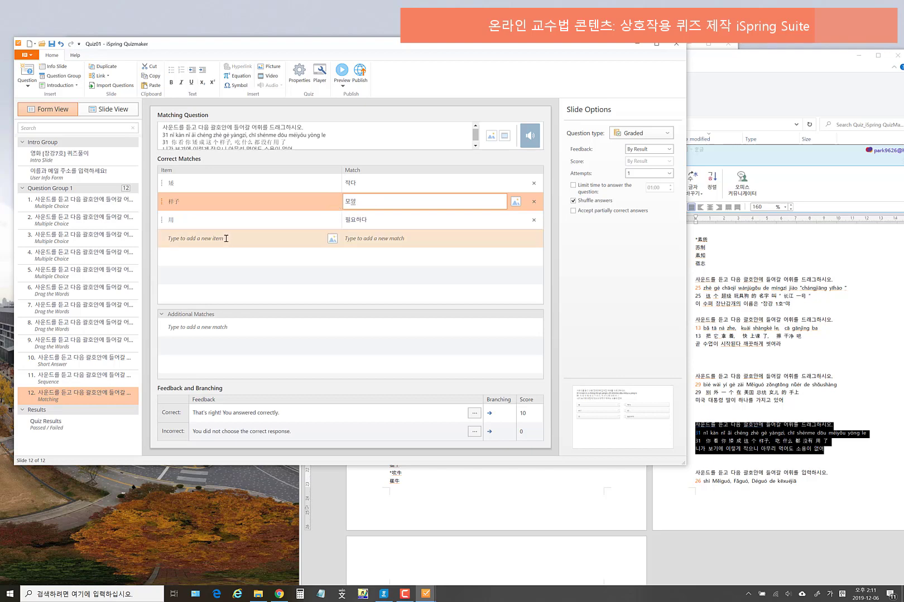
{"action": "left_click", "coordinate": [207, 239]}
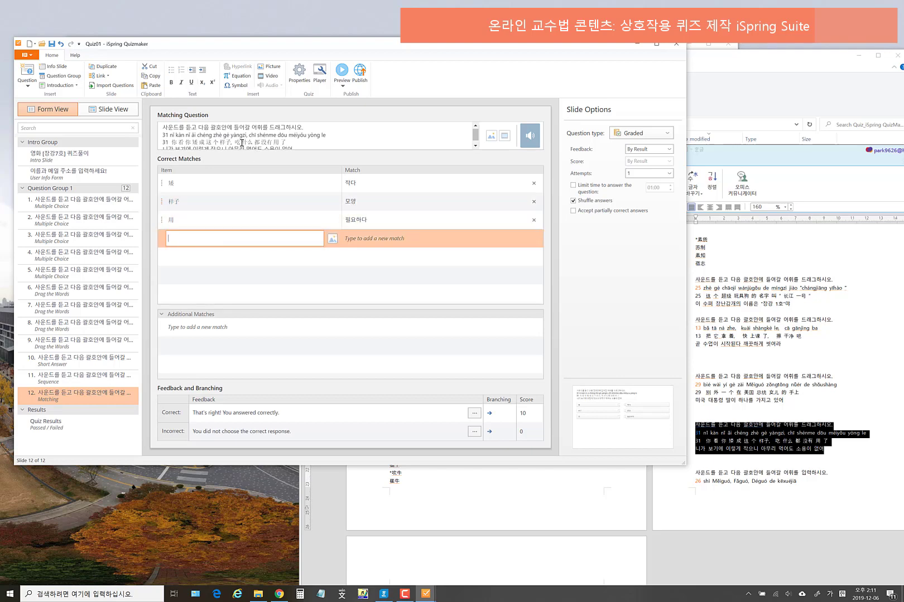
- Add a fourth pair pairing 吃 with 먹다, then select the old instruction wording
{"action": "left_click_drag", "start_coordinate": [235, 144], "coordinate": [241, 143]}
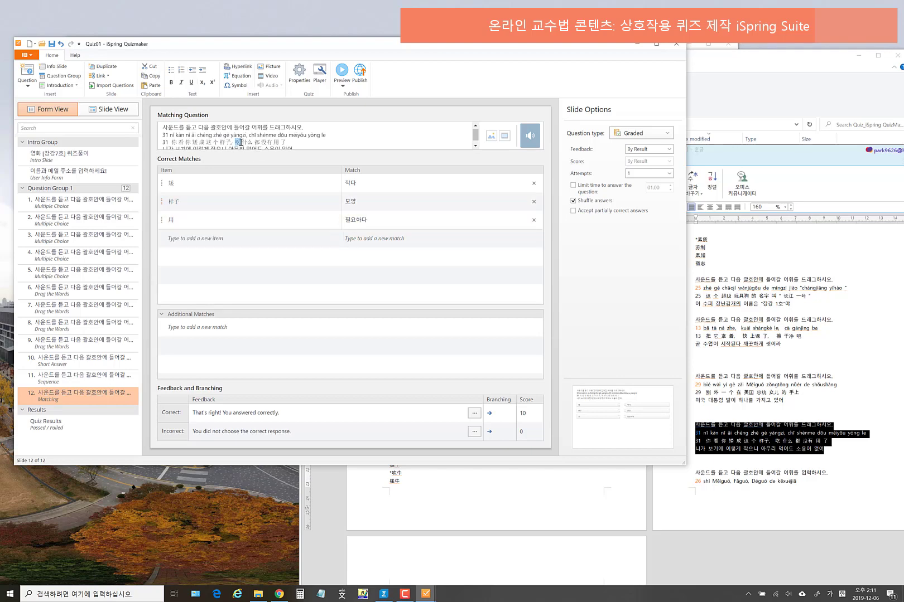
{"action": "left_click", "coordinate": [198, 238]}
{"action": "key", "text": "ctrl+v"}
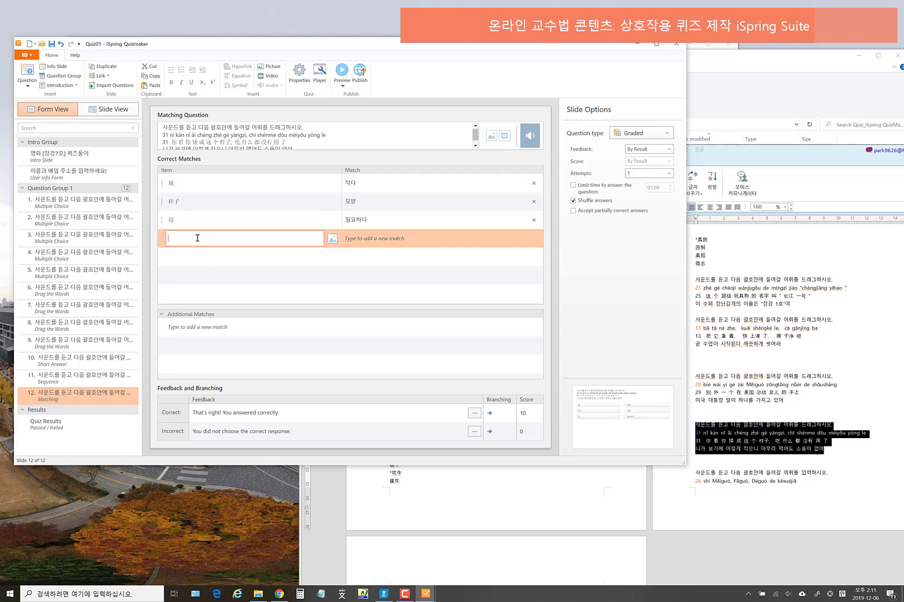
{"action": "left_click", "coordinate": [365, 238]}
{"action": "left_click_drag", "start_coordinate": [383, 237], "coordinate": [325, 244]}
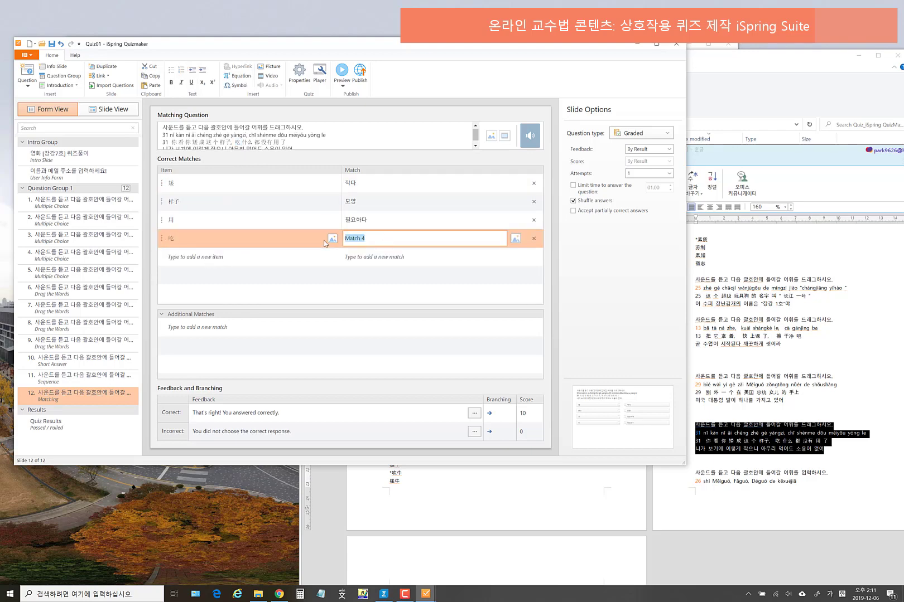
{"action": "type", "text": "먹다"}
{"action": "left_click", "coordinate": [220, 128]}
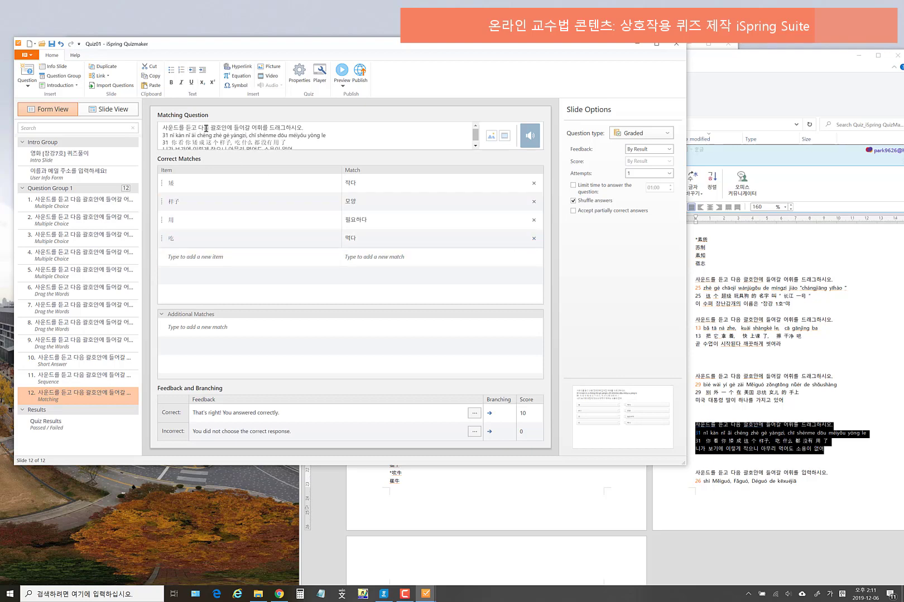
{"action": "left_click_drag", "start_coordinate": [198, 128], "coordinate": [308, 127]}
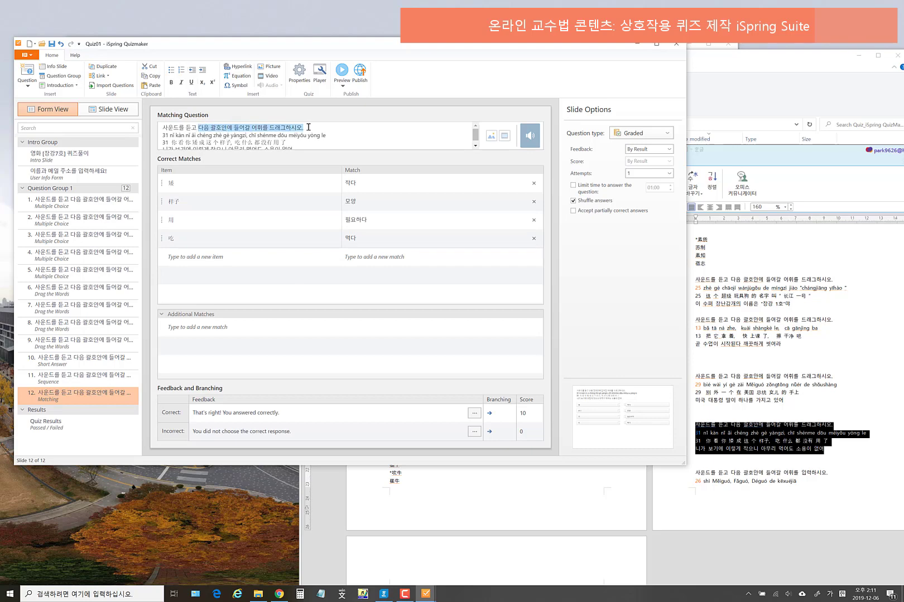
- Replace the selected wording with 서로 알맞은 어휘와 의미를 연결하시오, correcting a typo
{"action": "type", "text": "ㅅ"}
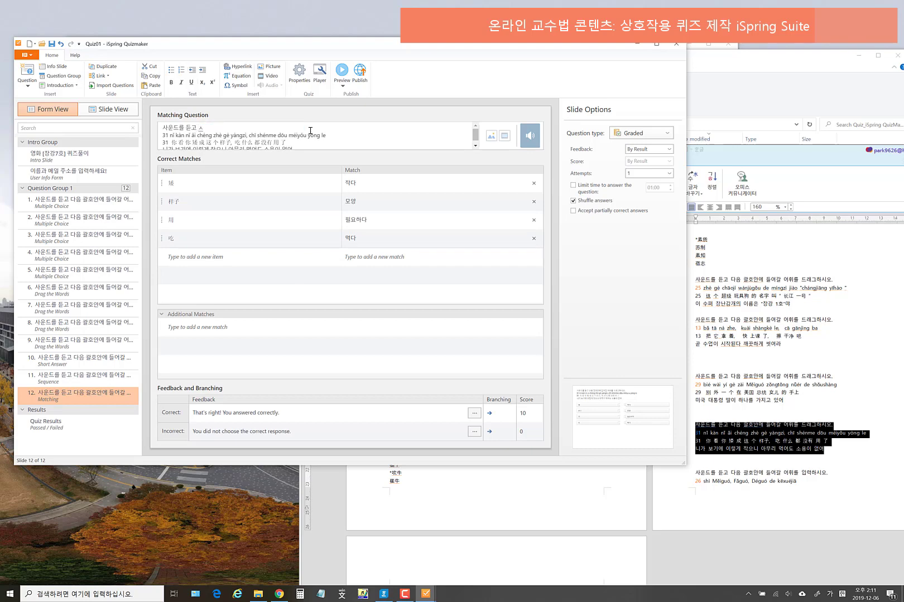
{"action": "type", "text": "로 알맞은 어휘와"}
{"action": "key", "text": "BackSpace"}
{"action": "key", "text": "BackSpace"}
{"action": "key", "text": "BackSpace"}
{"action": "type", "text": "의미를 연결하시오."}
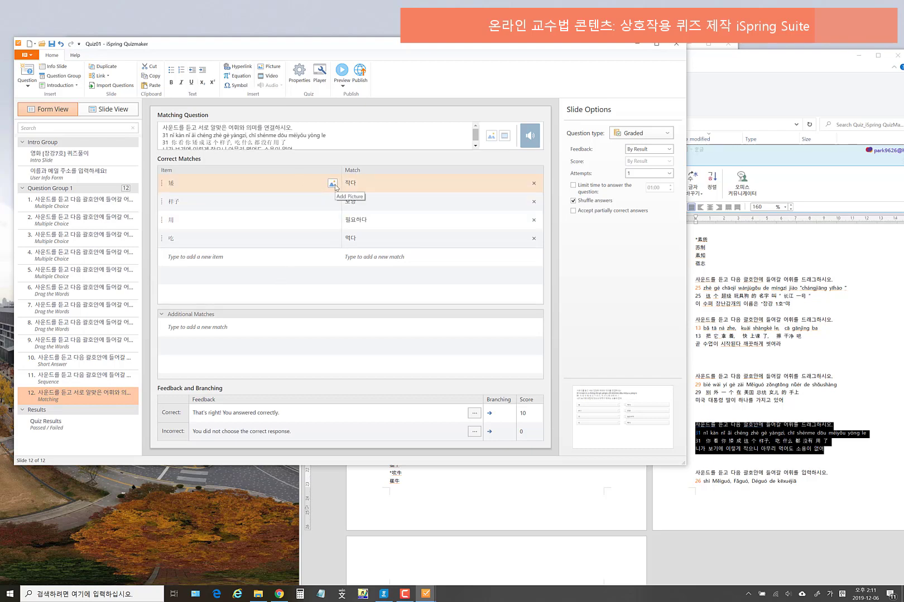
- Insert 2019-08-22_14-48-08.jpg from the Pictures library into the first pair's 矮 item
{"action": "left_click", "coordinate": [333, 184]}
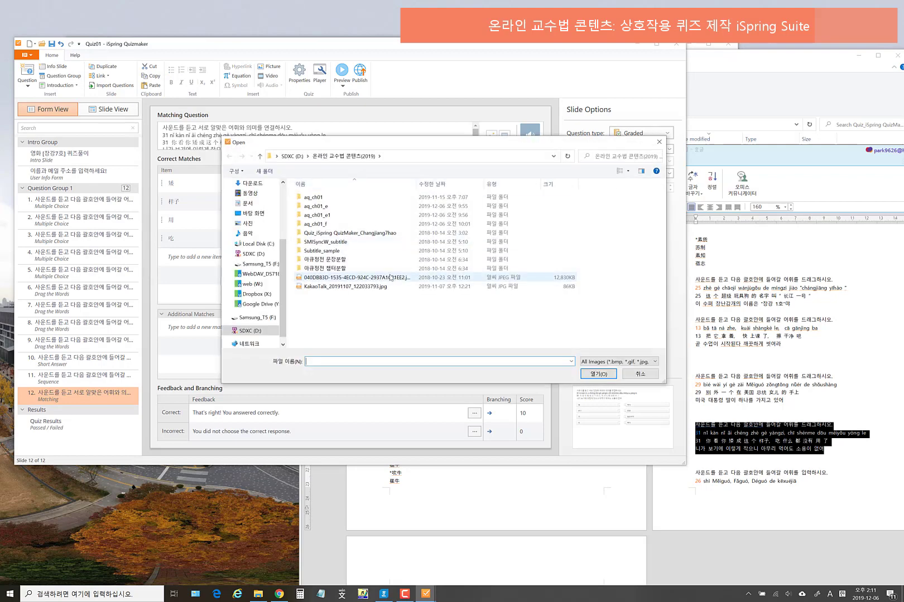
{"action": "left_click", "coordinate": [389, 277]}
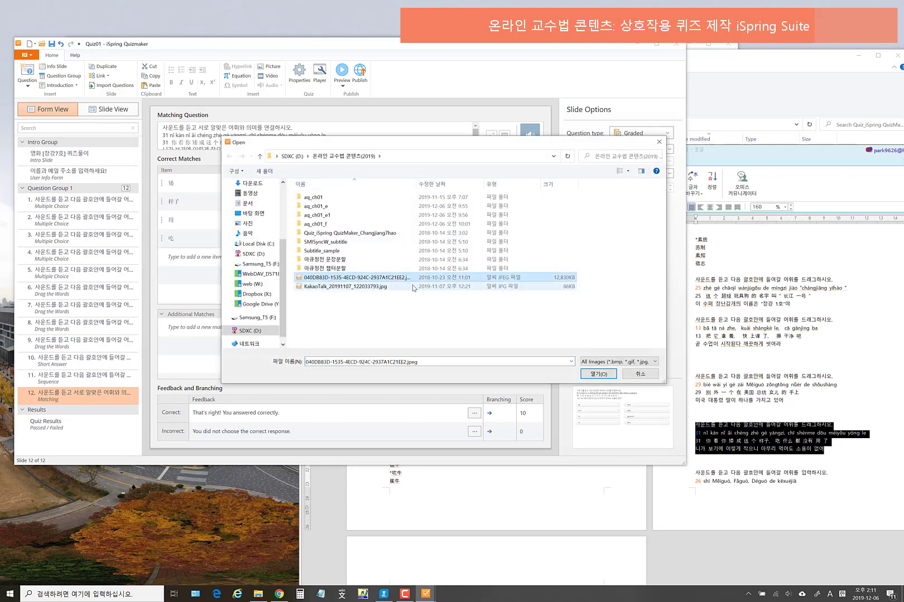
{"action": "left_click", "coordinate": [383, 288]}
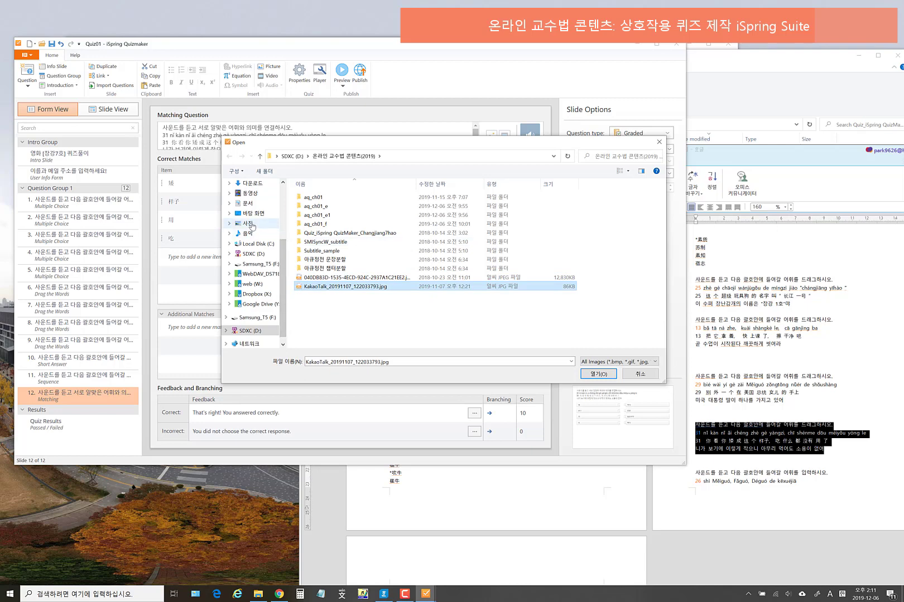
{"action": "left_click", "coordinate": [249, 224]}
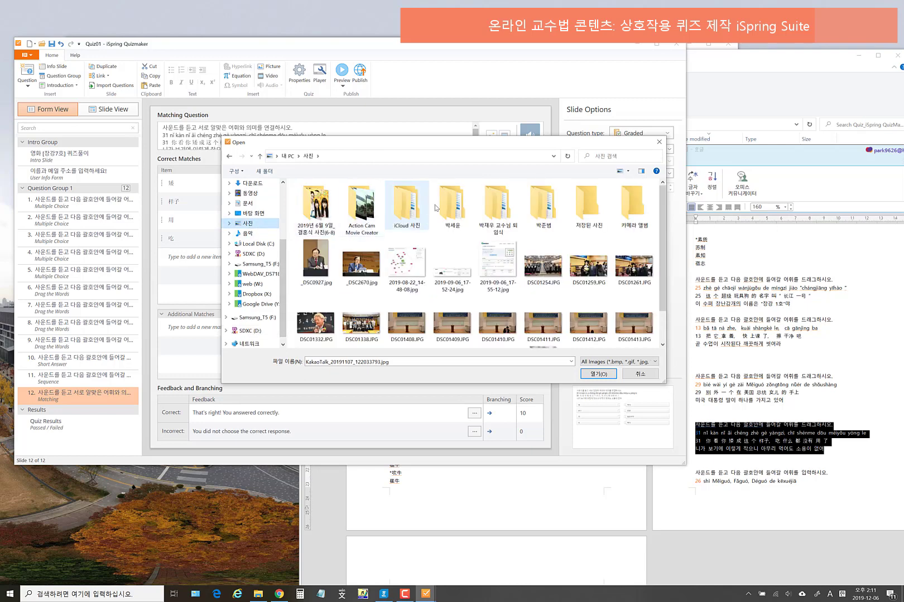
{"action": "left_click", "coordinate": [631, 204]}
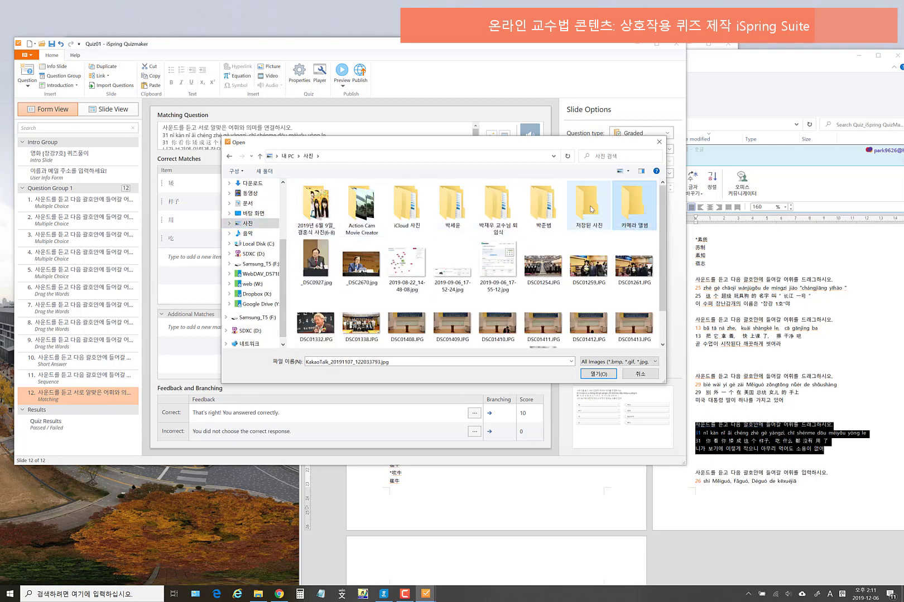
{"action": "double_click", "coordinate": [590, 203]}
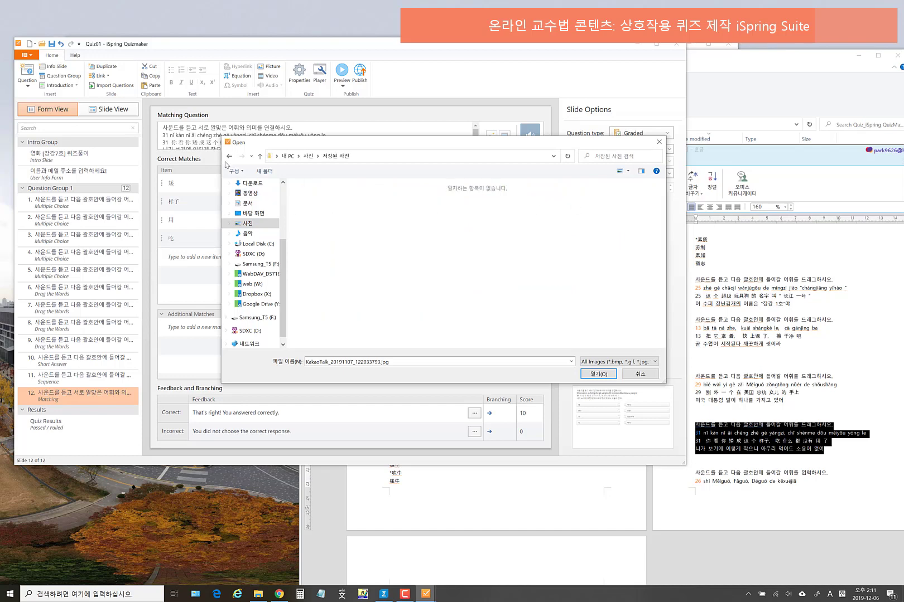
{"action": "left_click", "coordinate": [228, 159]}
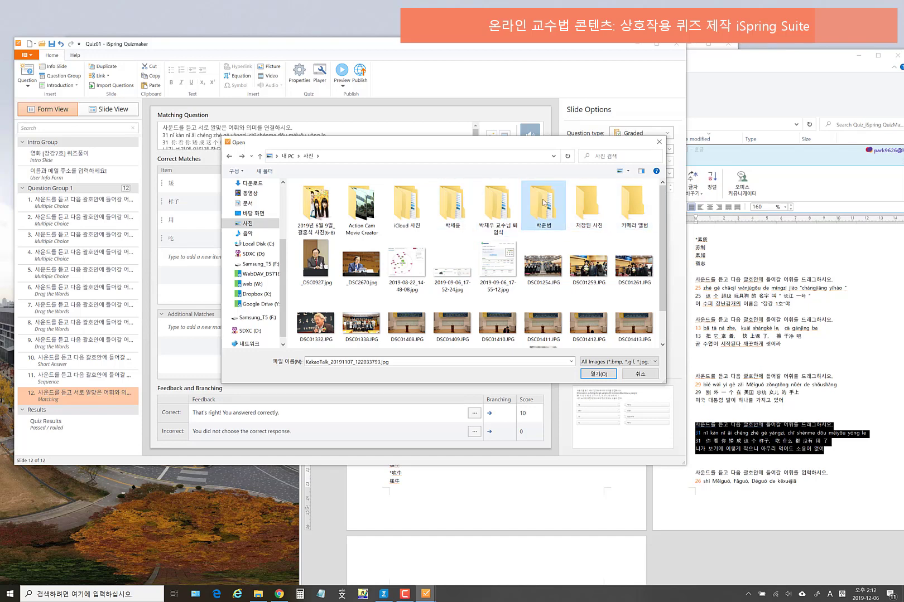
{"action": "double_click", "coordinate": [633, 211]}
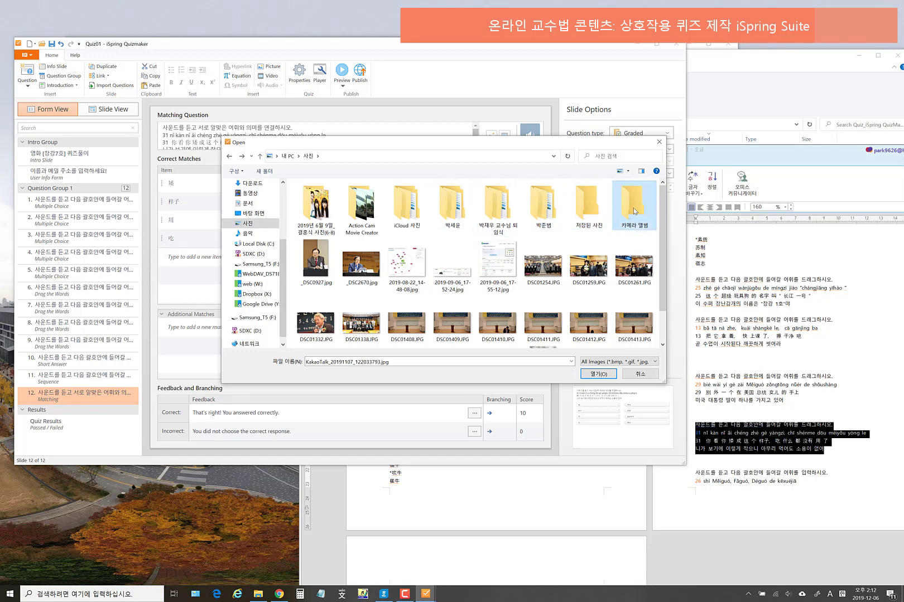
{"action": "left_click", "coordinate": [229, 156]}
{"action": "scroll", "coordinate": [531, 304], "scroll_direction": "down", "scroll_amount": 1}
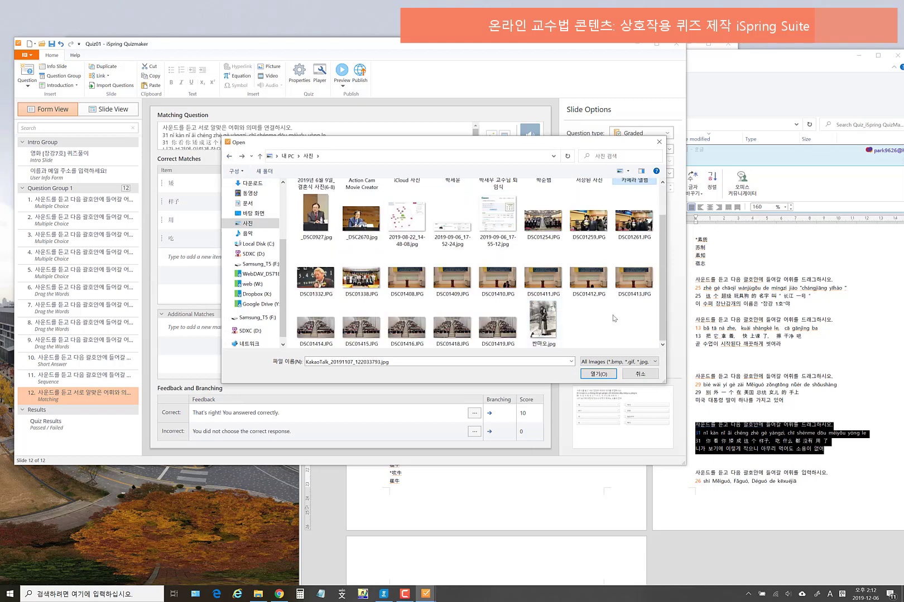
{"action": "scroll", "coordinate": [630, 310], "scroll_direction": "up", "scroll_amount": 1}
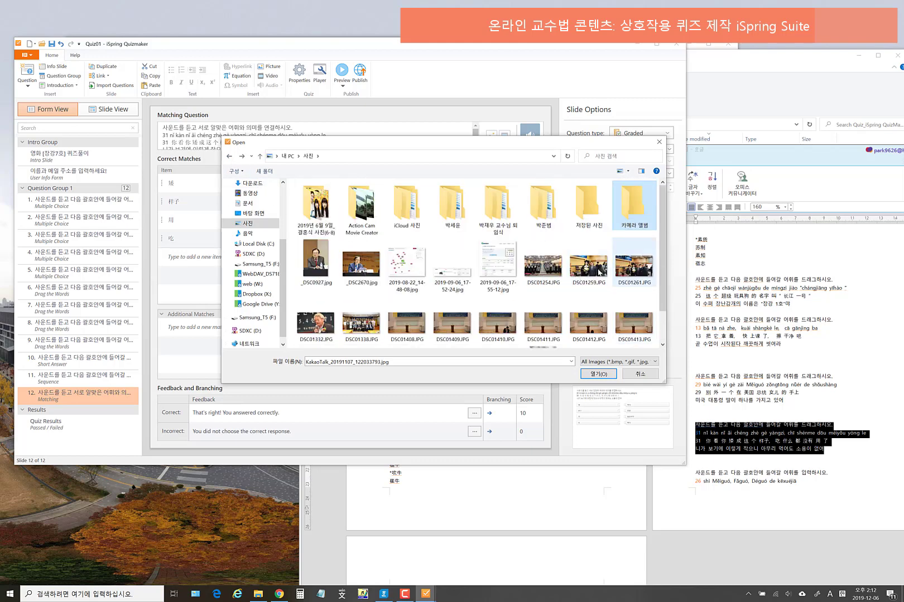
{"action": "left_click", "coordinate": [409, 265]}
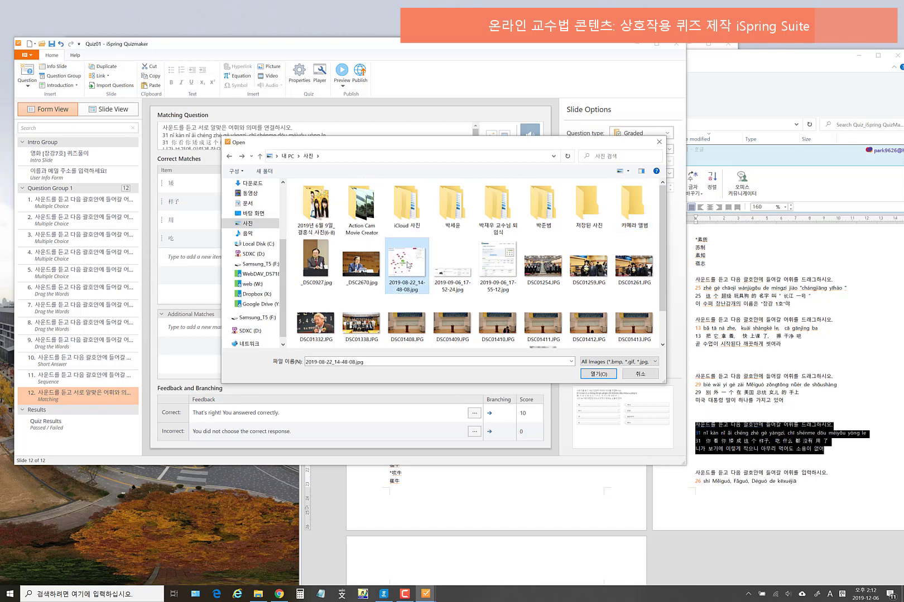
{"action": "left_click", "coordinate": [596, 374]}
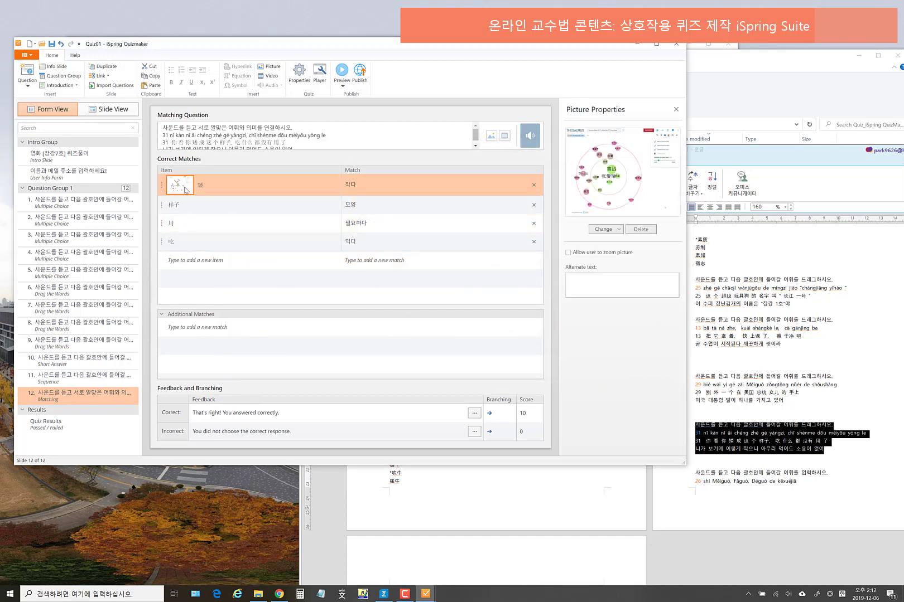
- Add the same picture to the 작다 match and preview the matching question
{"action": "left_click", "coordinate": [239, 187]}
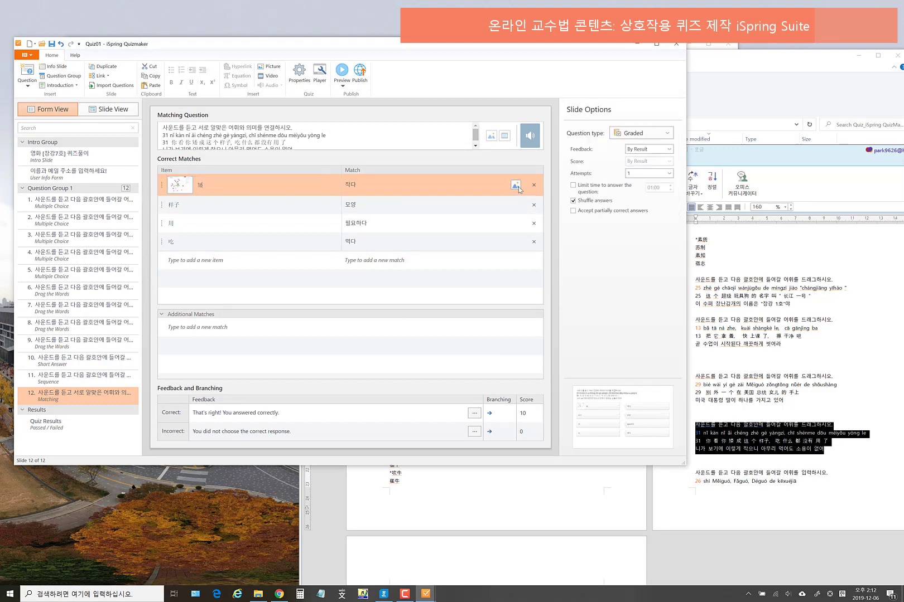
{"action": "left_click", "coordinate": [516, 185]}
{"action": "left_click", "coordinate": [406, 262]}
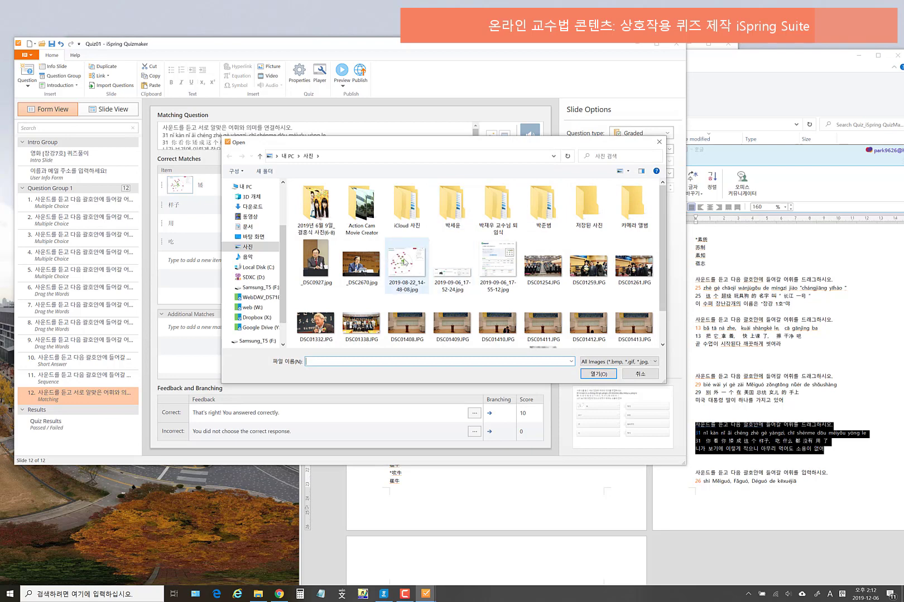
{"action": "left_click", "coordinate": [598, 374]}
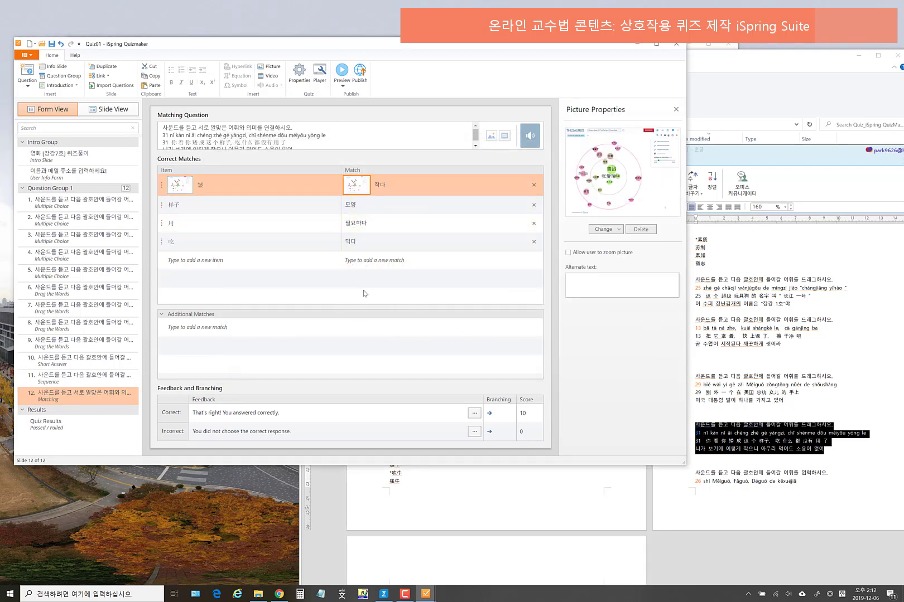
{"action": "left_click", "coordinate": [343, 86]}
{"action": "left_click", "coordinate": [358, 93]}
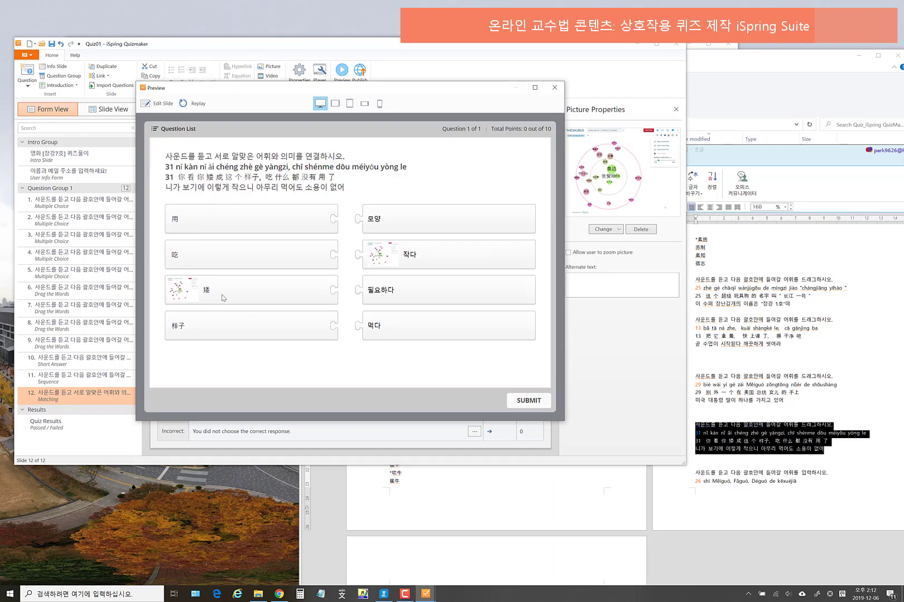
{"action": "left_click_drag", "start_coordinate": [393, 220], "coordinate": [361, 328]}
{"action": "left_click_drag", "start_coordinate": [404, 284], "coordinate": [353, 220]}
{"action": "left_click_drag", "start_coordinate": [427, 257], "coordinate": [377, 259]}
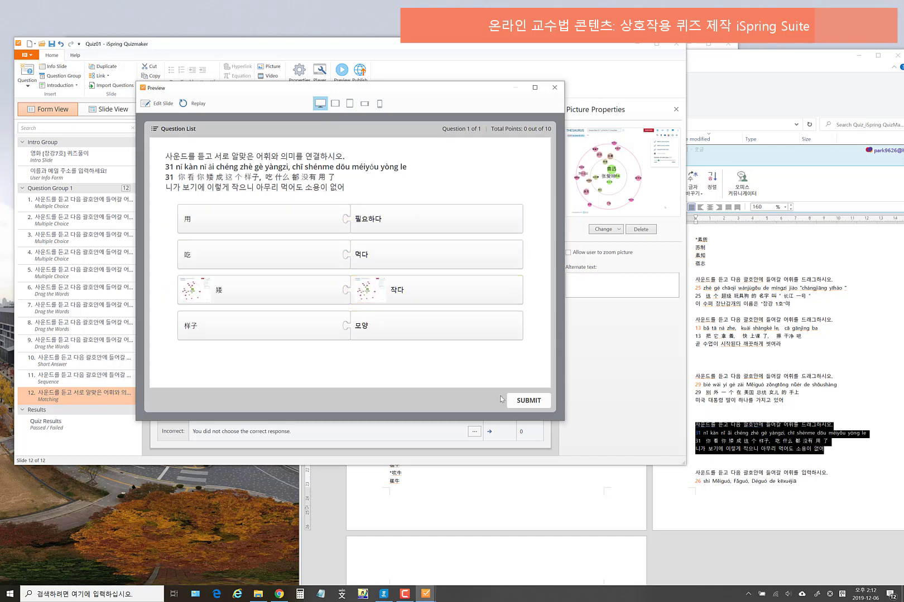
{"action": "left_click", "coordinate": [525, 410]}
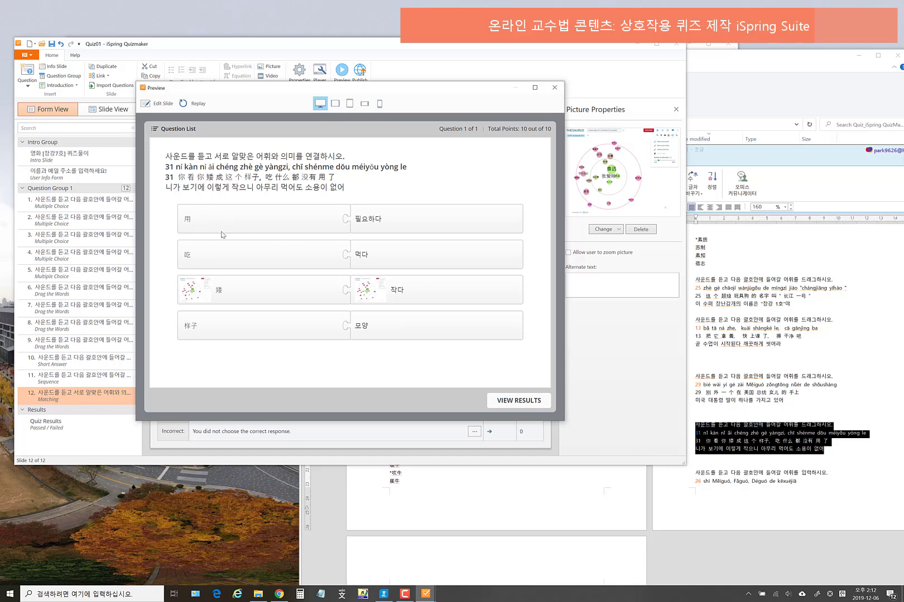
{"action": "left_click", "coordinate": [555, 87]}
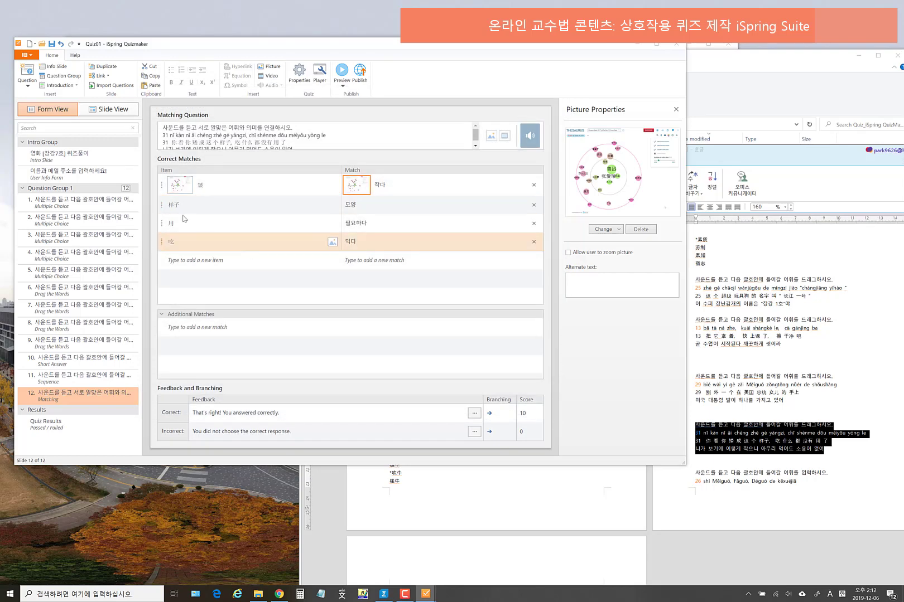
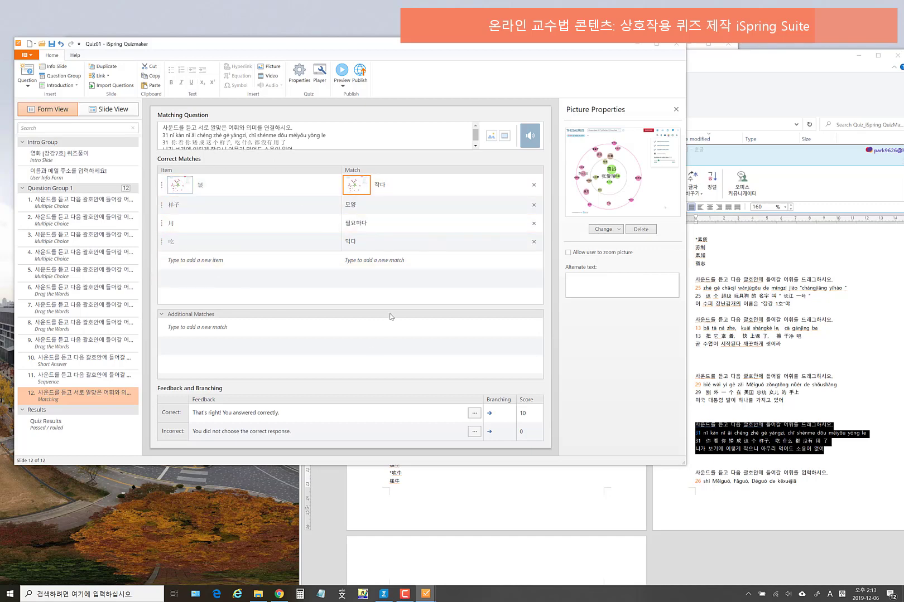
- Add a Fill in the Blanks question as slide 13 and inspect its sample blank
{"action": "left_click", "coordinate": [28, 84]}
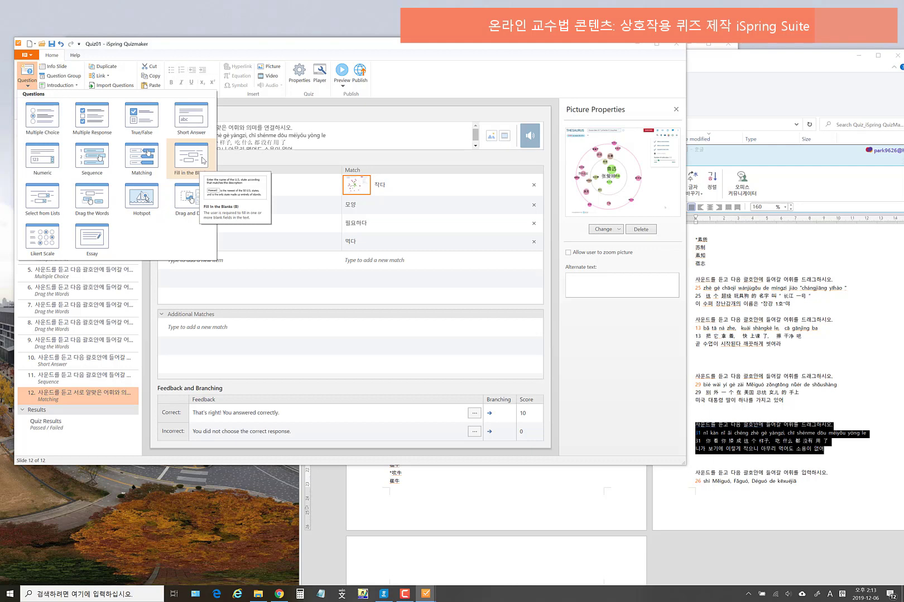
{"action": "left_click", "coordinate": [191, 157]}
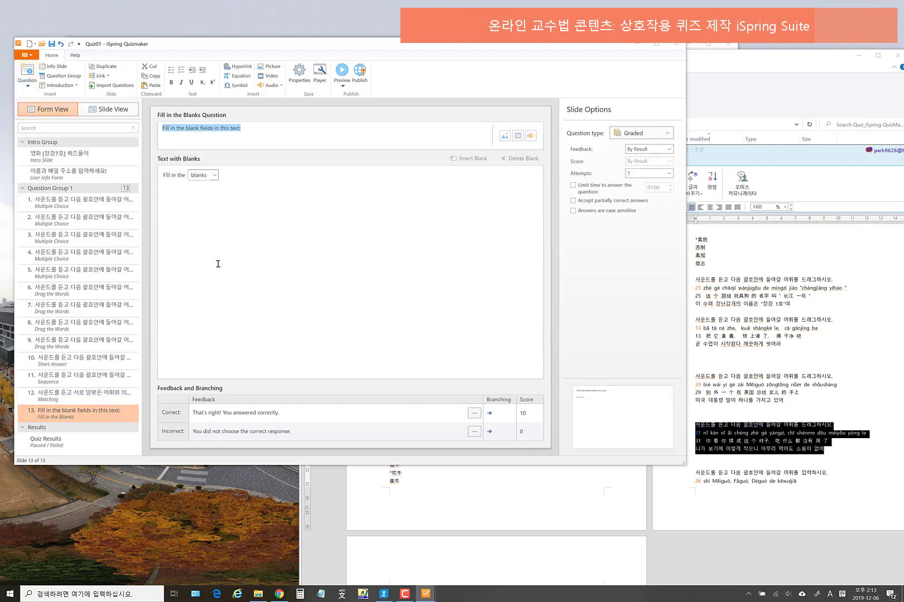
{"action": "left_click", "coordinate": [214, 176]}
{"action": "left_click", "coordinate": [355, 198]}
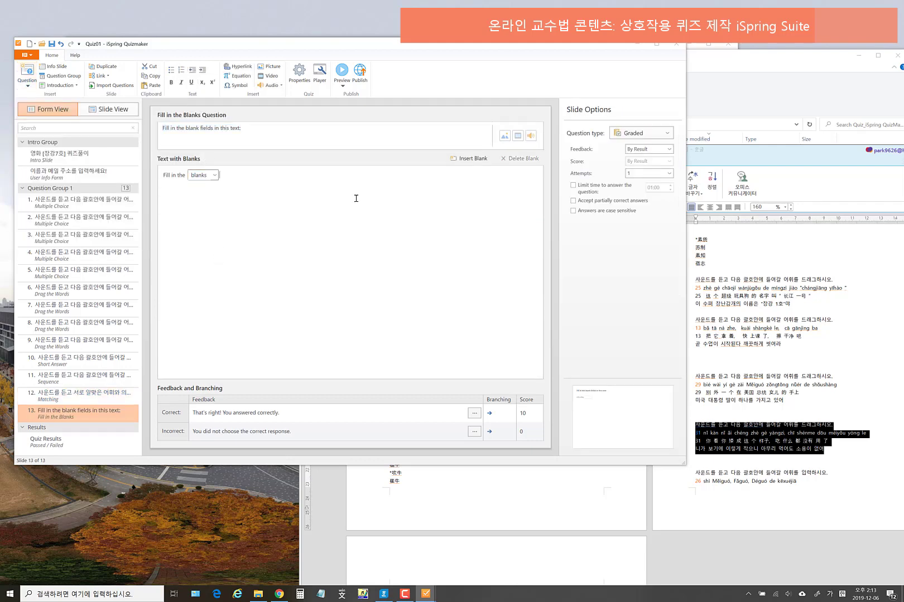
{"action": "left_click", "coordinate": [229, 128]}
{"action": "left_click", "coordinate": [27, 83]}
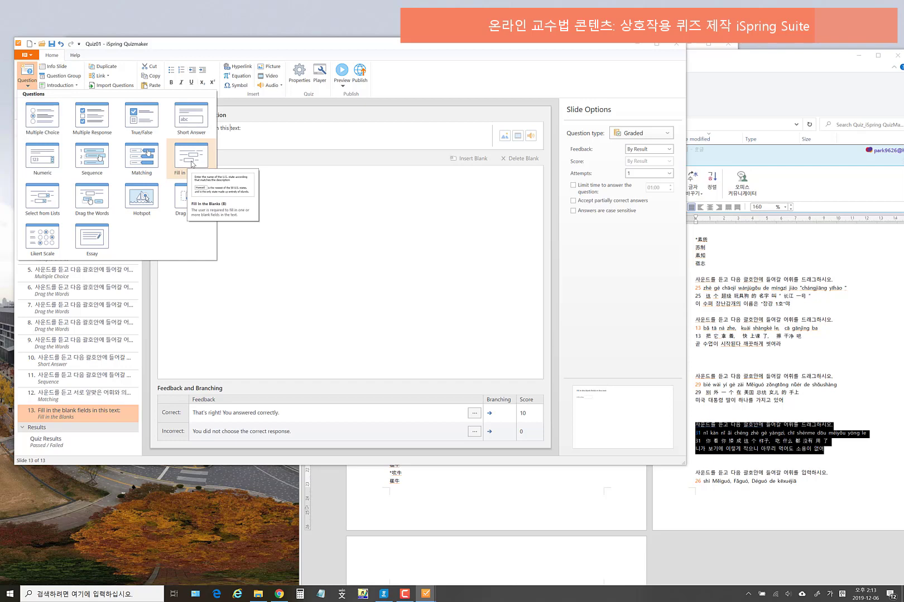
{"action": "left_click", "coordinate": [334, 231]}
{"action": "left_click", "coordinate": [280, 137]}
- Preview the default fill-in-the-blanks slide, then return to editing it
{"action": "left_click", "coordinate": [343, 86]}
{"action": "left_click", "coordinate": [357, 94]}
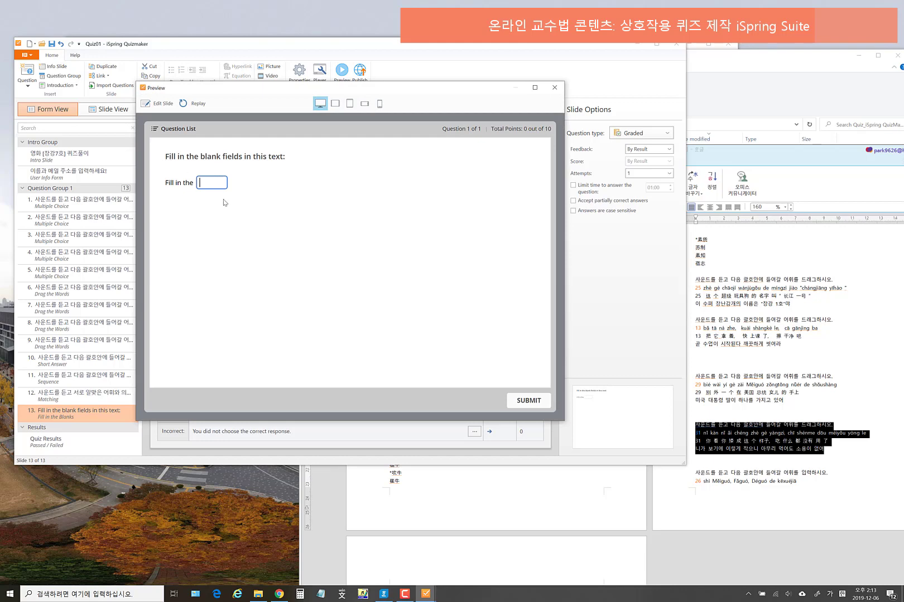
{"action": "left_click", "coordinate": [554, 88]}
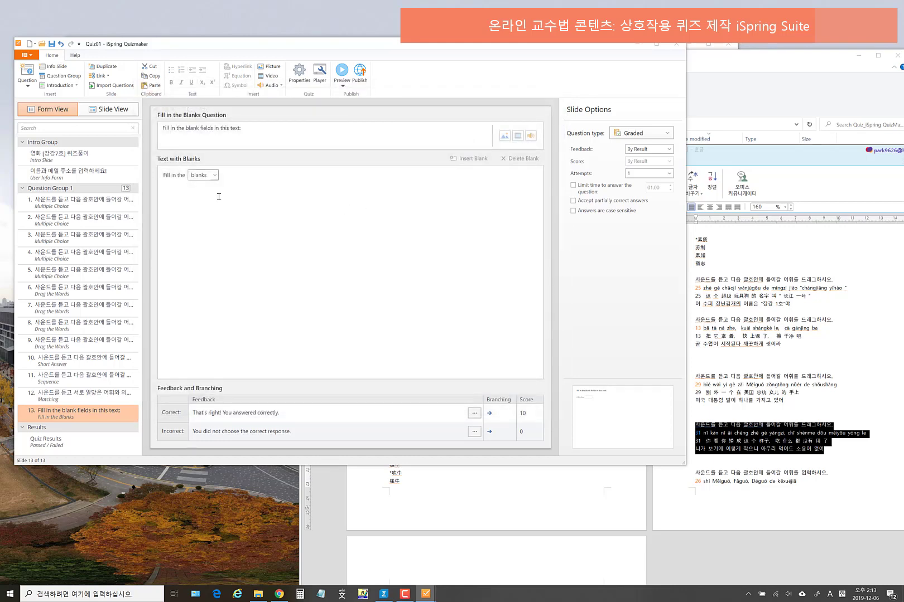
{"action": "left_click", "coordinate": [215, 175]}
{"action": "left_click", "coordinate": [313, 224]}
- Copy item 13's lines from the Hangul document into the question text
{"action": "scroll", "coordinate": [781, 392], "scroll_direction": "down", "scroll_amount": 5}
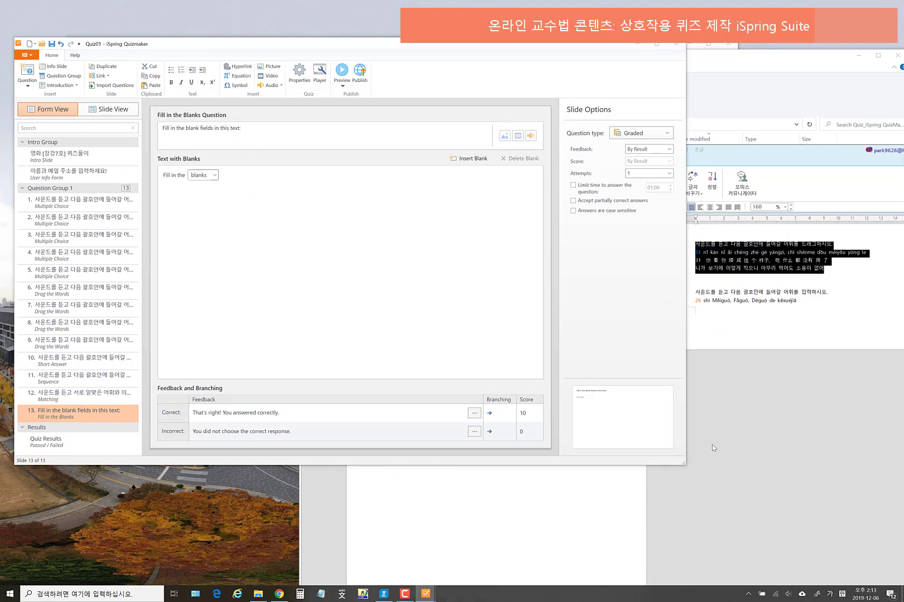
{"action": "scroll", "coordinate": [681, 489], "scroll_direction": "up", "scroll_amount": 5}
{"action": "left_click", "coordinate": [763, 329]}
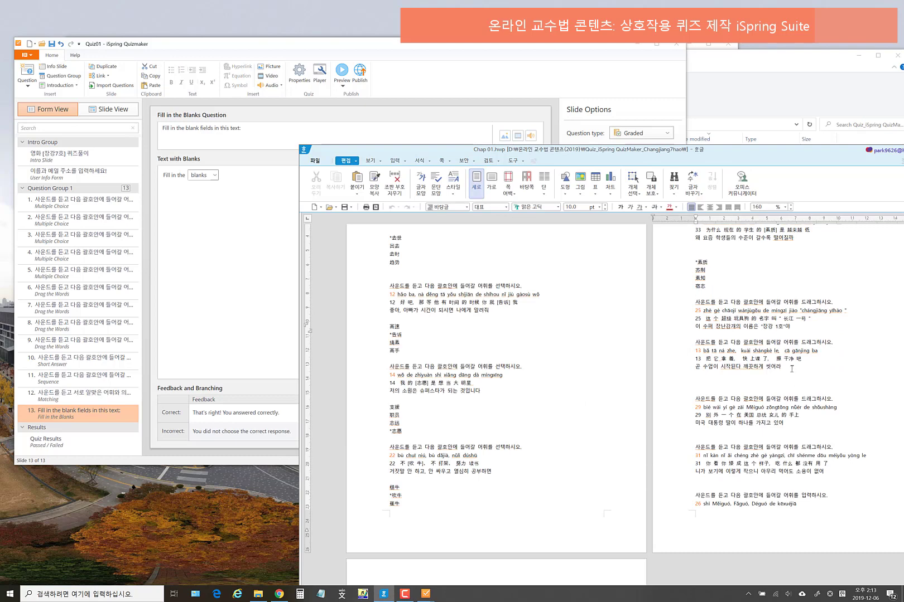
{"action": "left_click_drag", "start_coordinate": [783, 369], "coordinate": [662, 343]}
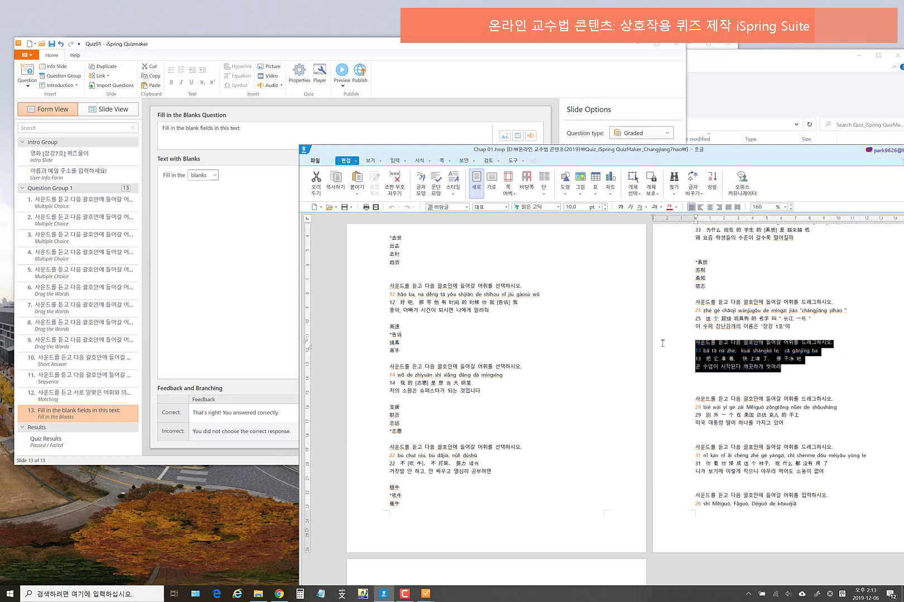
{"action": "left_click", "coordinate": [260, 128]}
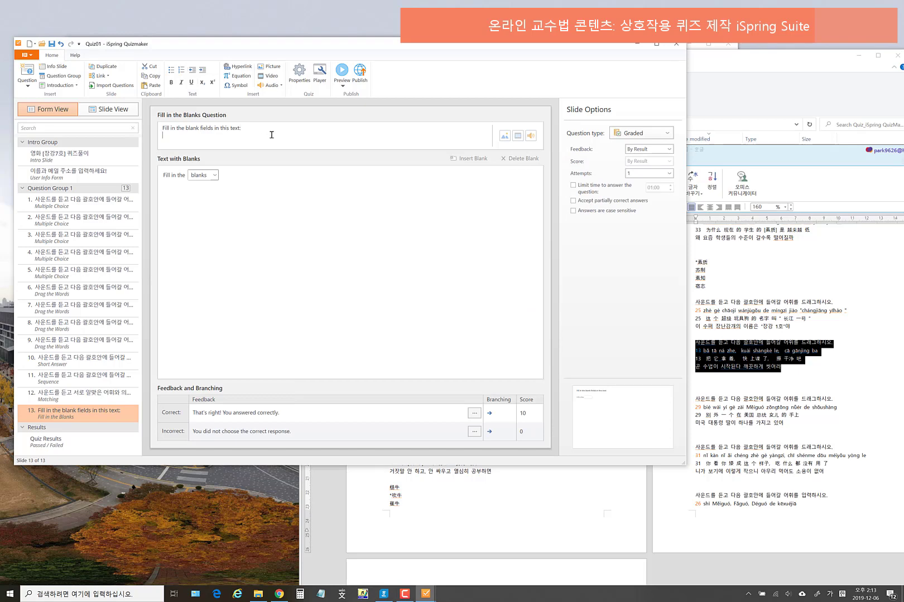
{"action": "type", "text": "사운드를 듣고 다음 괄호안에 들어갈 어휘를 드래그하시오. 13 bǎ tā ná zhe, kuài shàngkè le, cā gānjìng ba 13 把它拿着，快上课了，擦干净吧 곧 수업이 시작된다 깨끗하게 씻어라"}
- Delete the default first line and change 드래그 to 입력 in the instruction
{"action": "scroll", "coordinate": [272, 134], "scroll_direction": "up", "scroll_amount": 2}
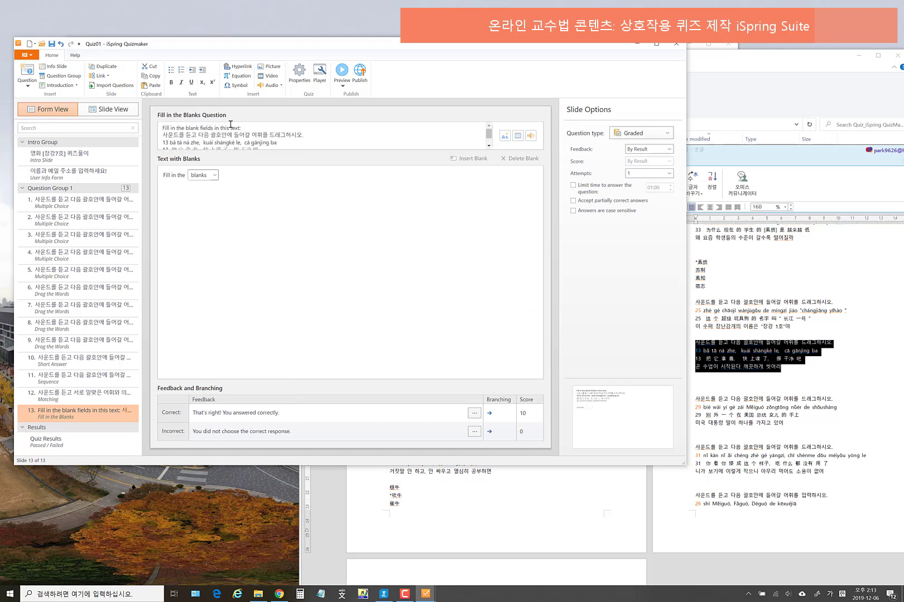
{"action": "left_click_drag", "start_coordinate": [245, 126], "coordinate": [159, 124]}
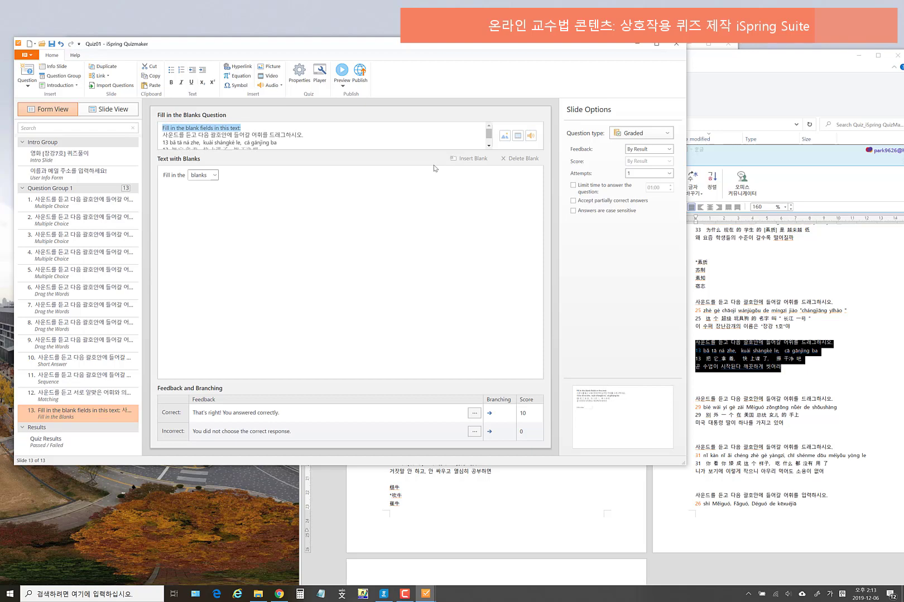
{"action": "key", "text": "BackSpace"}
{"action": "key", "text": "Delete"}
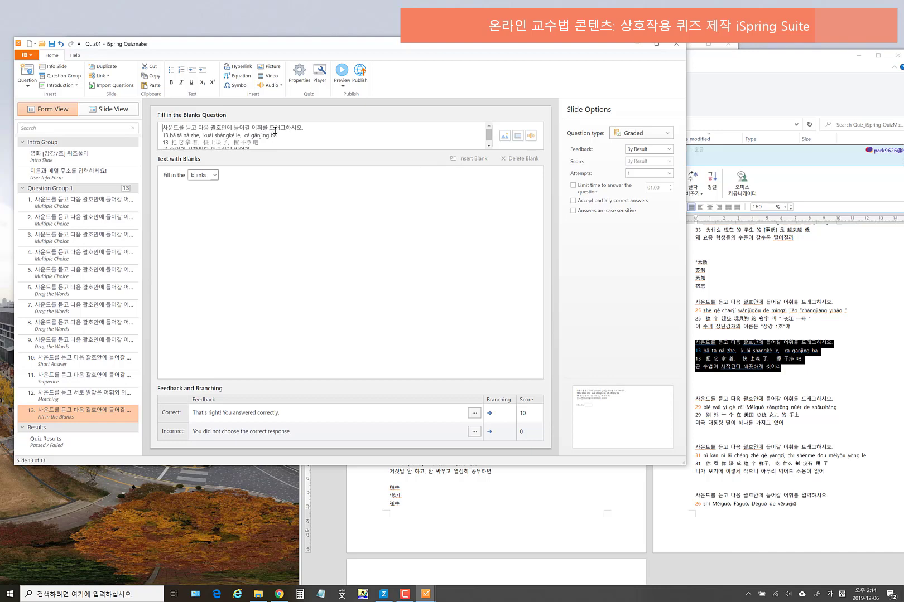
{"action": "left_click_drag", "start_coordinate": [270, 128], "coordinate": [288, 130]}
{"action": "type", "text": "ㅇ"}
{"action": "type", "text": "력"}
{"action": "left_click_drag", "start_coordinate": [270, 144], "coordinate": [174, 142]}
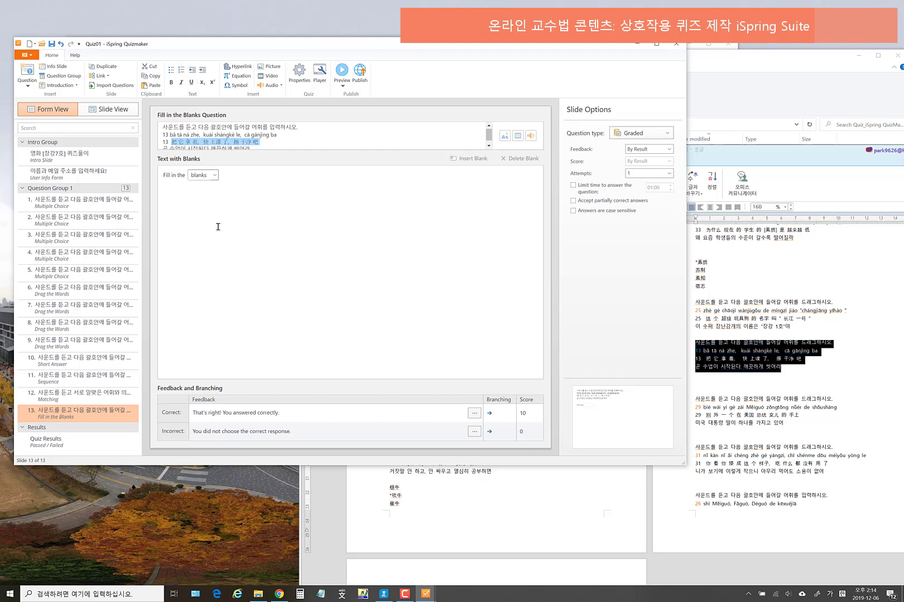
- Paste 把它拿着，快上课了，擦干净吧 as the answer text, make 上课 a blank, and delete the default line
{"action": "left_click", "coordinate": [248, 182]}
{"action": "type", "text": "把它拿着，快上课了，擦干净吧"}
{"action": "left_click_drag", "start_coordinate": [235, 187], "coordinate": [241, 186]}
{"action": "left_click", "coordinate": [225, 190]}
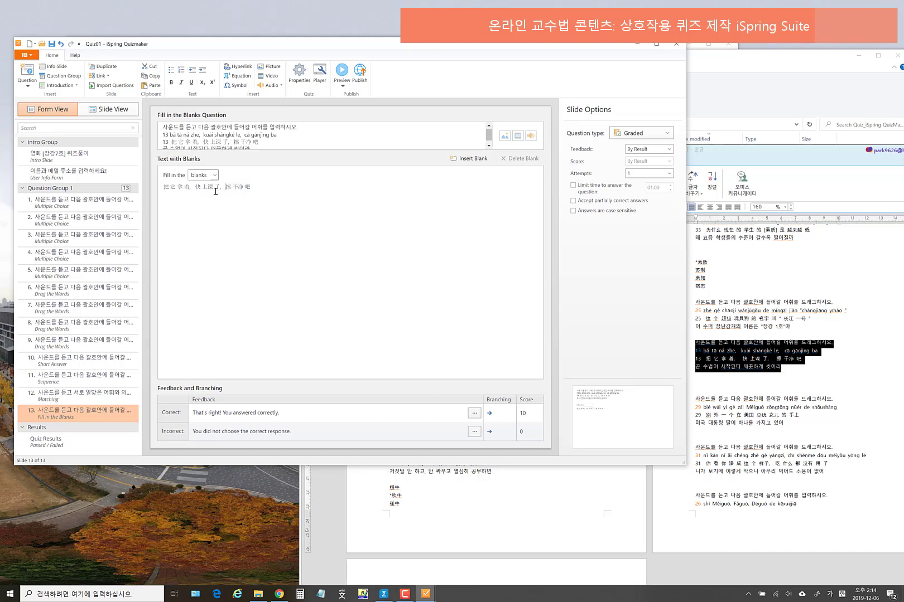
{"action": "left_click_drag", "start_coordinate": [202, 187], "coordinate": [213, 187]}
{"action": "left_click", "coordinate": [470, 158]}
{"action": "left_click_drag", "start_coordinate": [168, 174], "coordinate": [237, 174]}
{"action": "key", "text": "Delete"}
{"action": "key", "text": "Delete"}
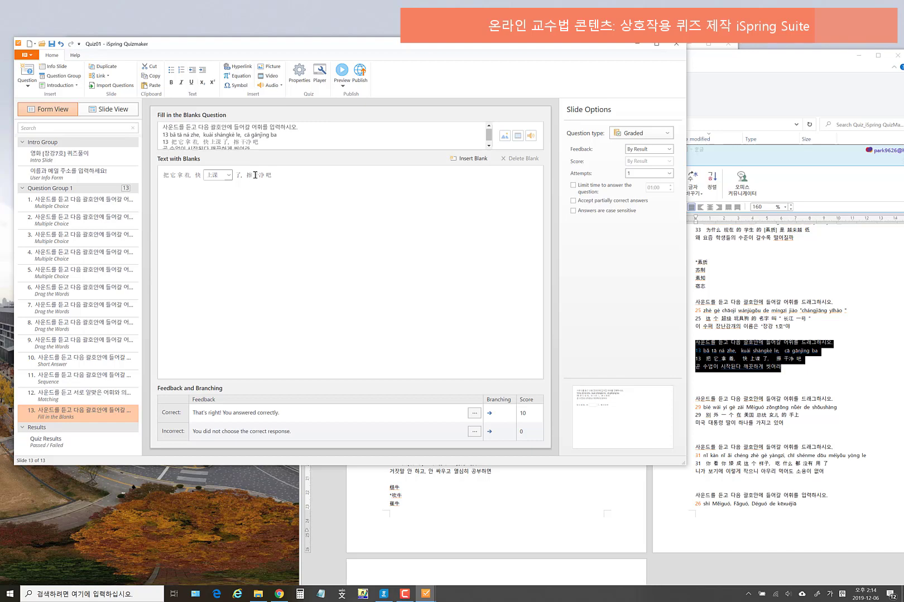
- Make 干净 the second blank in the sentence
{"action": "left_click_drag", "start_coordinate": [262, 175], "coordinate": [264, 174]}
{"action": "left_click", "coordinate": [257, 176]}
{"action": "left_click", "coordinate": [471, 158]}
{"action": "left_click", "coordinate": [408, 137]}
- Attach the 13.mp3 recording to the question
{"action": "left_click", "coordinate": [534, 139]}
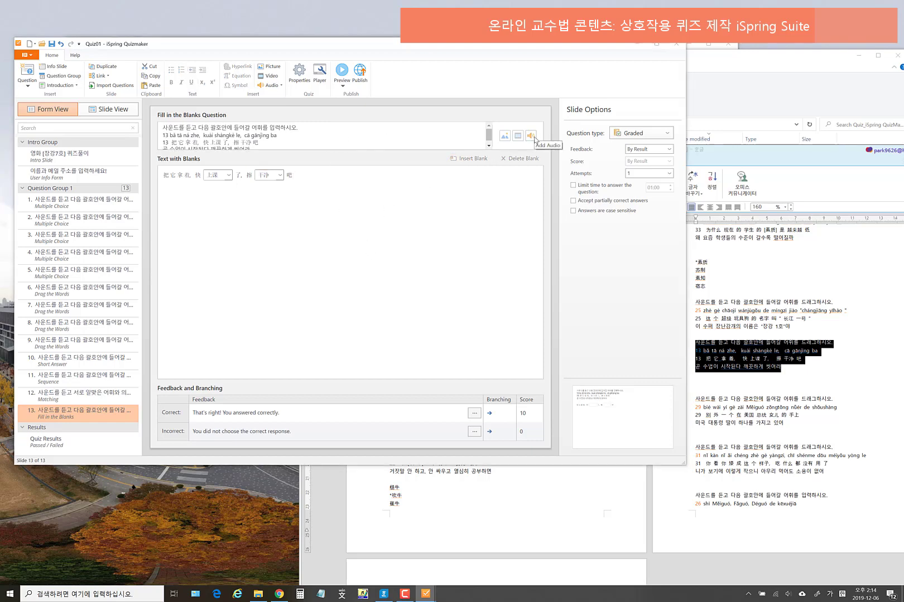
{"action": "left_click", "coordinate": [416, 304]}
{"action": "left_click", "coordinate": [598, 374]}
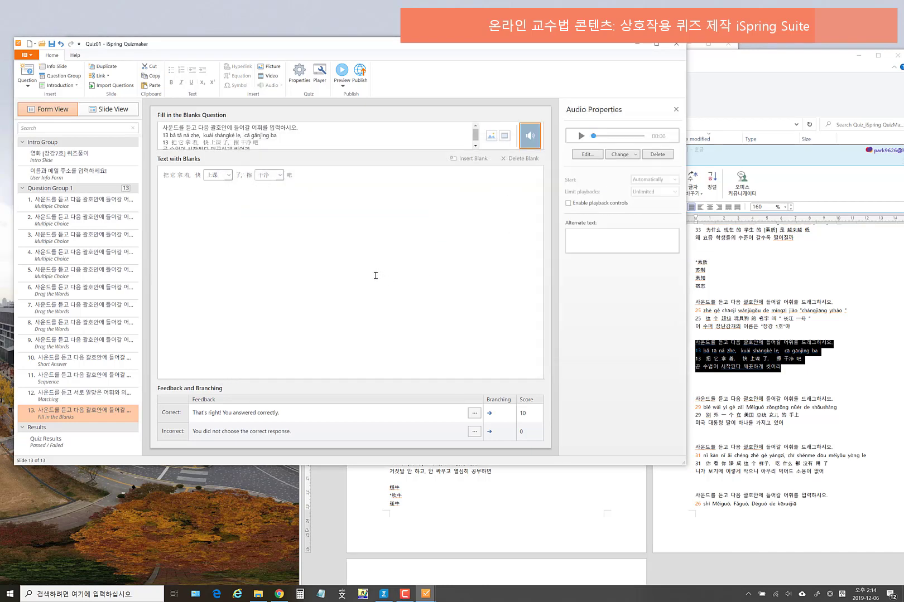
- Preview the slide, trying both answer boxes, then close the preview
{"action": "left_click", "coordinate": [342, 85]}
{"action": "left_click", "coordinate": [352, 99]}
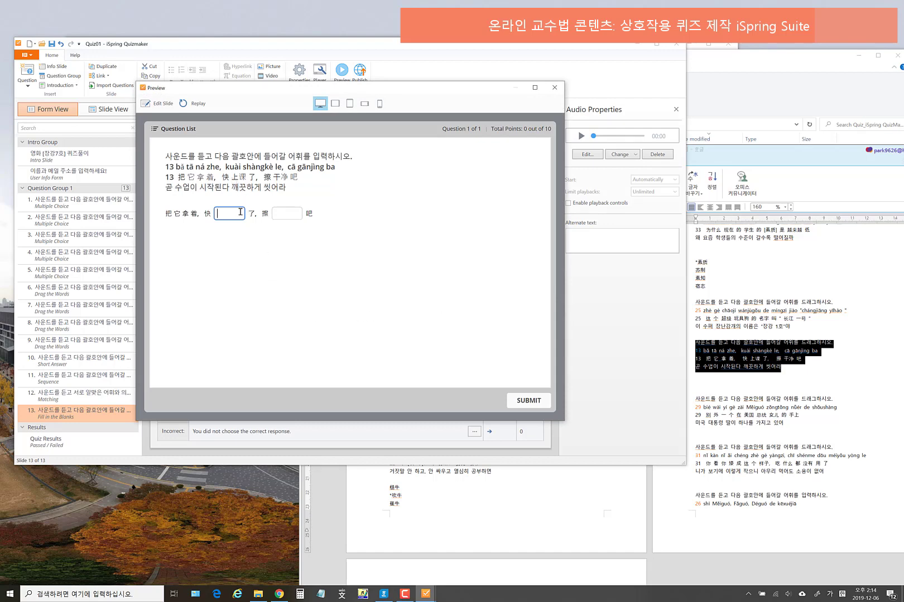
{"action": "left_click", "coordinate": [287, 212]}
{"action": "left_click", "coordinate": [220, 214]}
{"action": "left_click", "coordinate": [284, 212]}
{"action": "left_click", "coordinate": [225, 214]}
{"action": "left_click", "coordinate": [290, 215]}
{"action": "left_click", "coordinate": [222, 214]}
{"action": "left_click", "coordinate": [555, 87]}
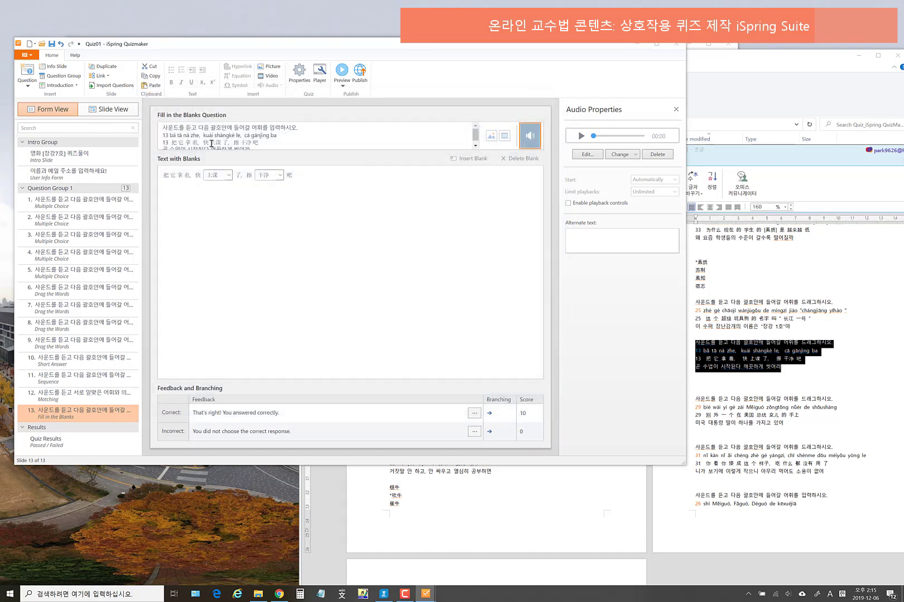
{"action": "left_click_drag", "start_coordinate": [211, 144], "coordinate": [222, 143]}
- Replace 上课 and 干净 in the question text with brackets, add the 2글자 hint, and preview
{"action": "type", "text": "[]"}
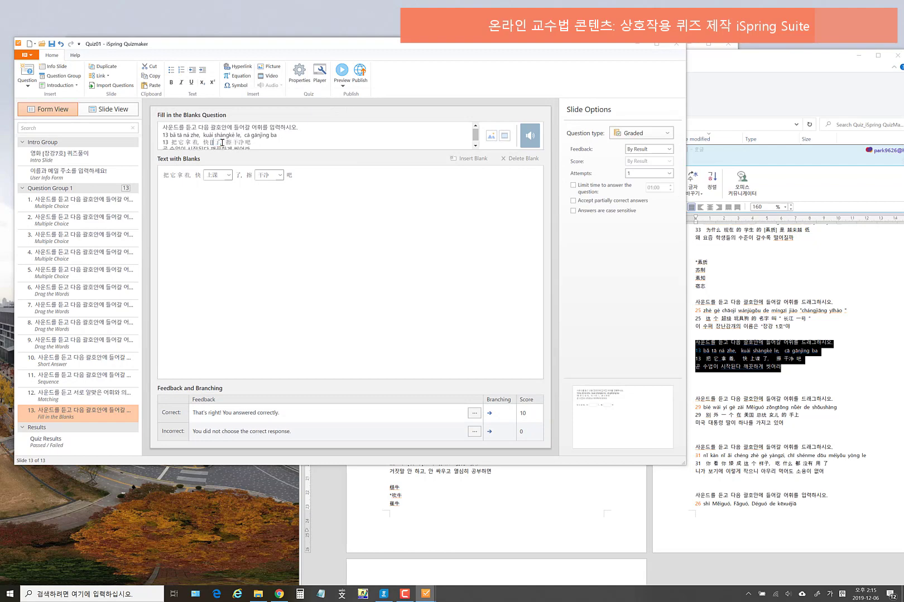
{"action": "key", "text": "Left"}
{"action": "left_click_drag", "start_coordinate": [246, 144], "coordinate": [257, 143]}
{"action": "type", "text": "[]"}
{"action": "key", "text": "Left"}
{"action": "type", "text": "2글자"}
{"action": "type", "text": "2글자"}
{"action": "left_click", "coordinate": [288, 226]}
{"action": "left_click", "coordinate": [343, 86]}
{"action": "left_click", "coordinate": [357, 94]}
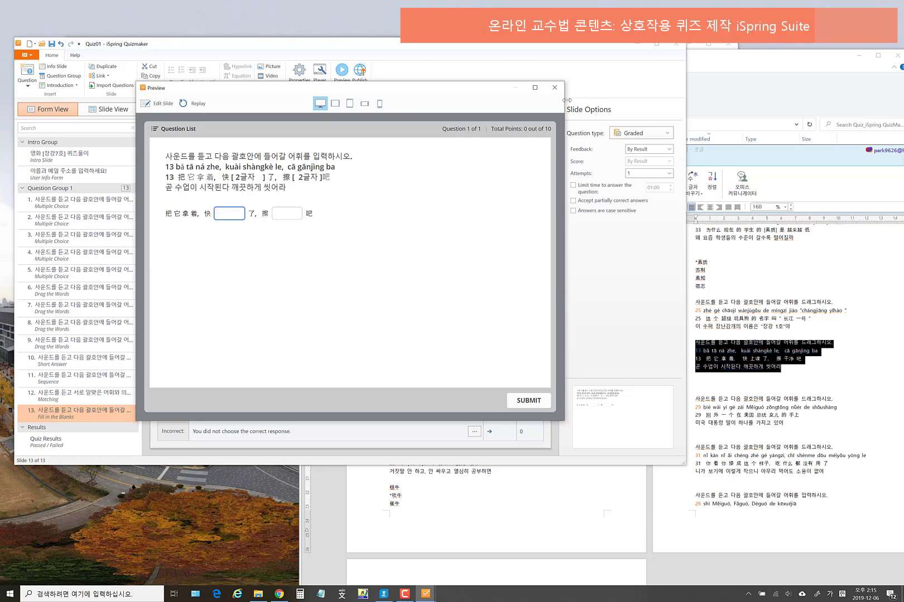
{"action": "left_click", "coordinate": [554, 88]}
- Delete the Chinese answer line from the question text and preview the slide again
{"action": "left_click_drag", "start_coordinate": [273, 142], "coordinate": [167, 144]}
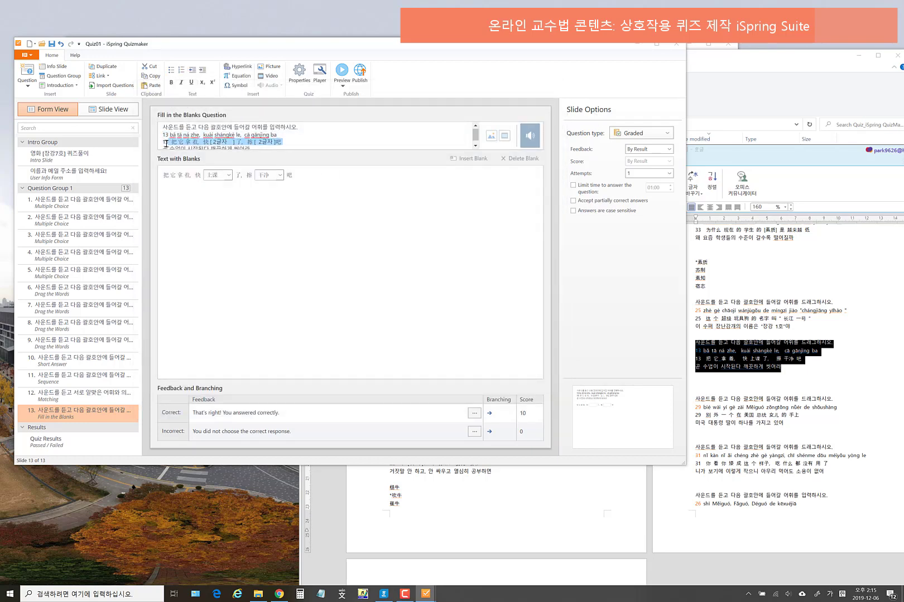
{"action": "key", "text": "Delete"}
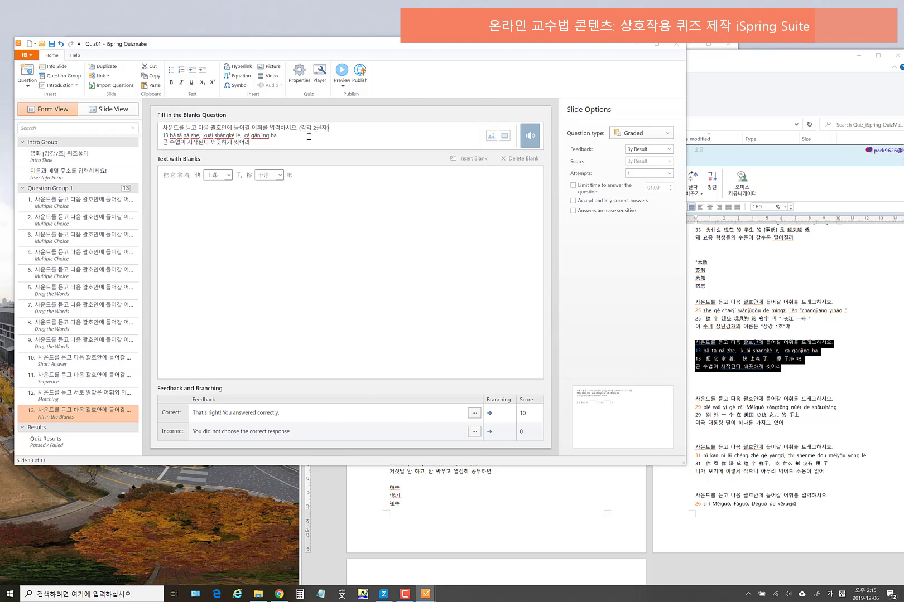
{"action": "left_click", "coordinate": [313, 209]}
{"action": "left_click", "coordinate": [343, 85]}
{"action": "left_click", "coordinate": [350, 96]}
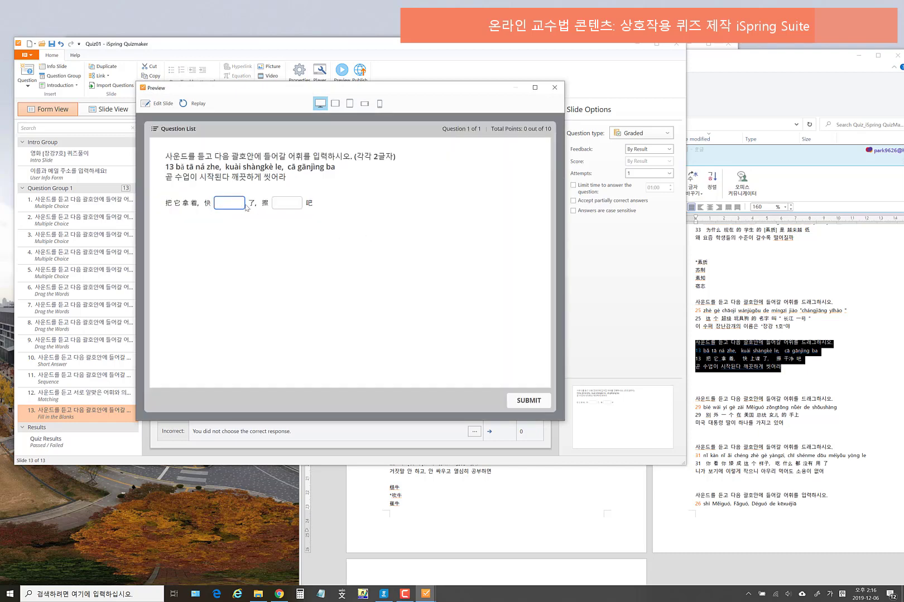
- Enter 上课 and 干净 via pinyin in the preview, submit for 10/10 points, and close it
{"action": "key", "text": "super+space"}
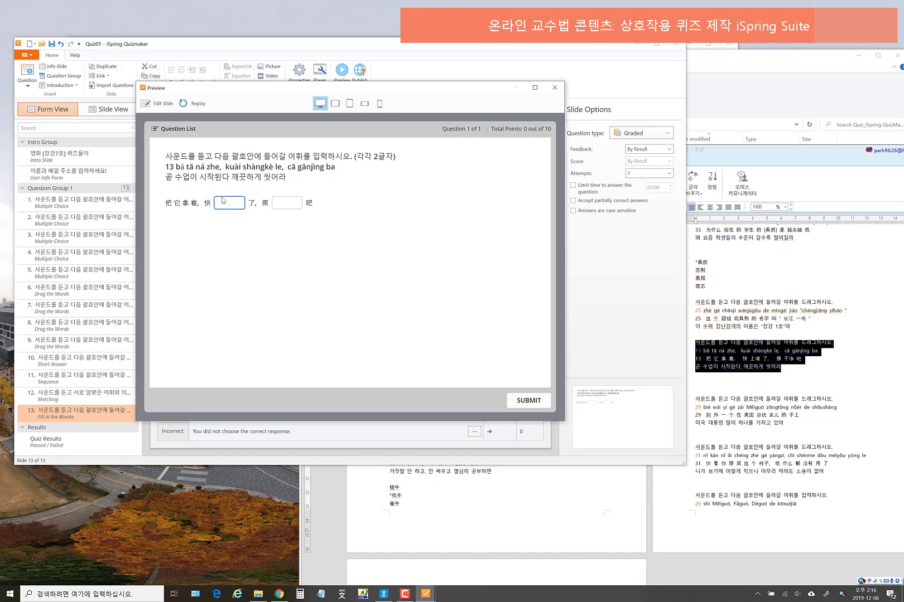
{"action": "type", "text": "shangke"}
{"action": "key", "text": "space"}
{"action": "left_click", "coordinate": [291, 202]}
{"action": "type", "text": "g"}
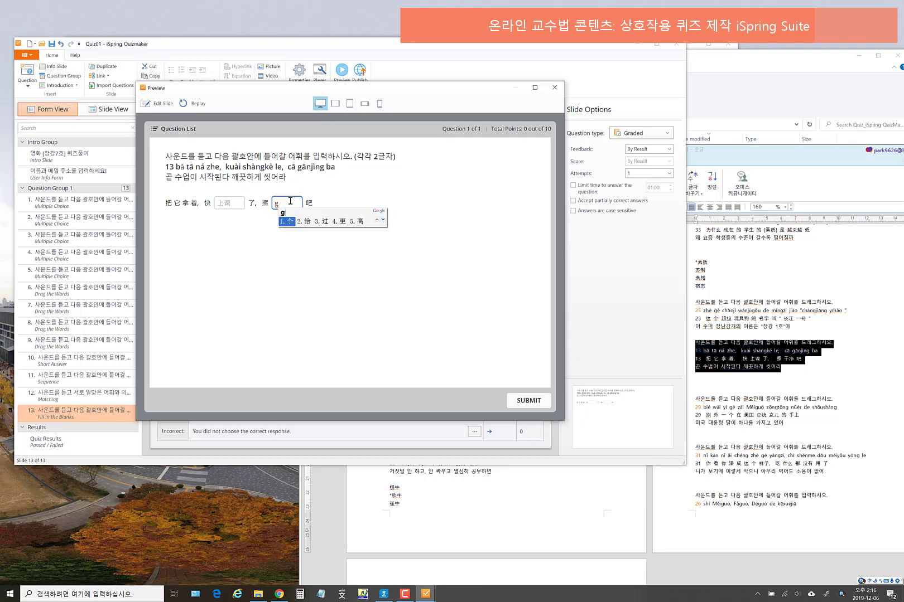
{"action": "type", "text": "j"}
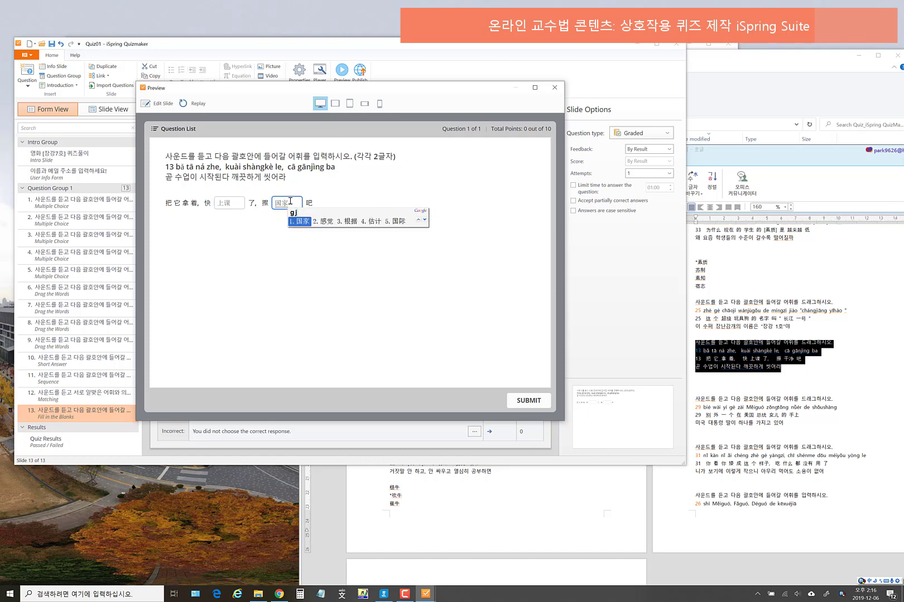
{"action": "key", "text": "BackSpace"}
{"action": "key", "text": "BackSpace"}
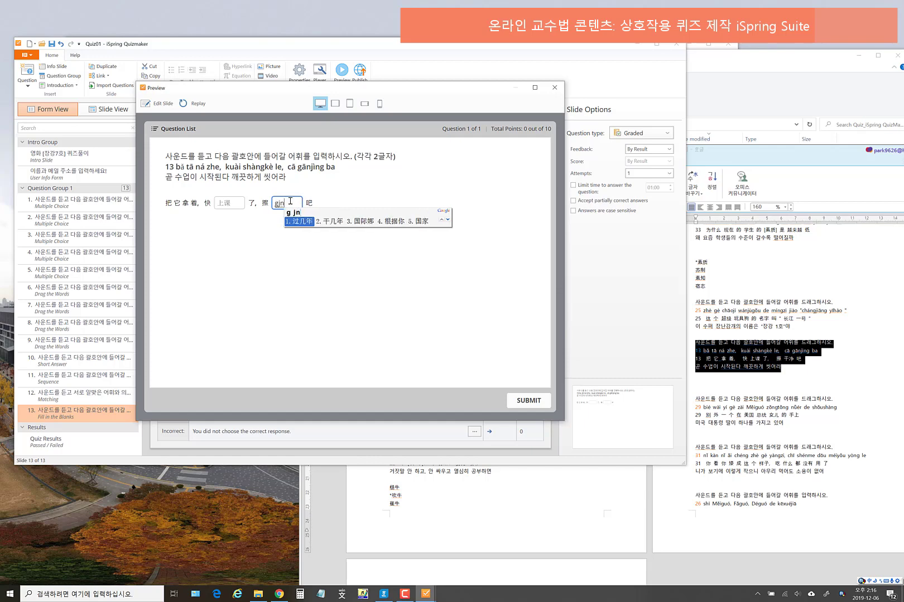
{"action": "type", "text": "gjing"}
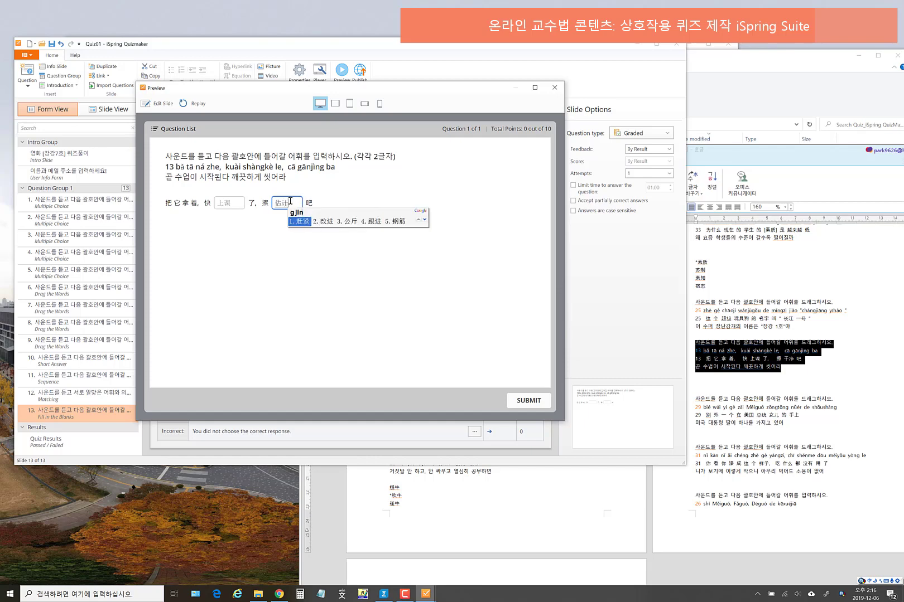
{"action": "key", "text": "space"}
{"action": "left_click", "coordinate": [532, 402]}
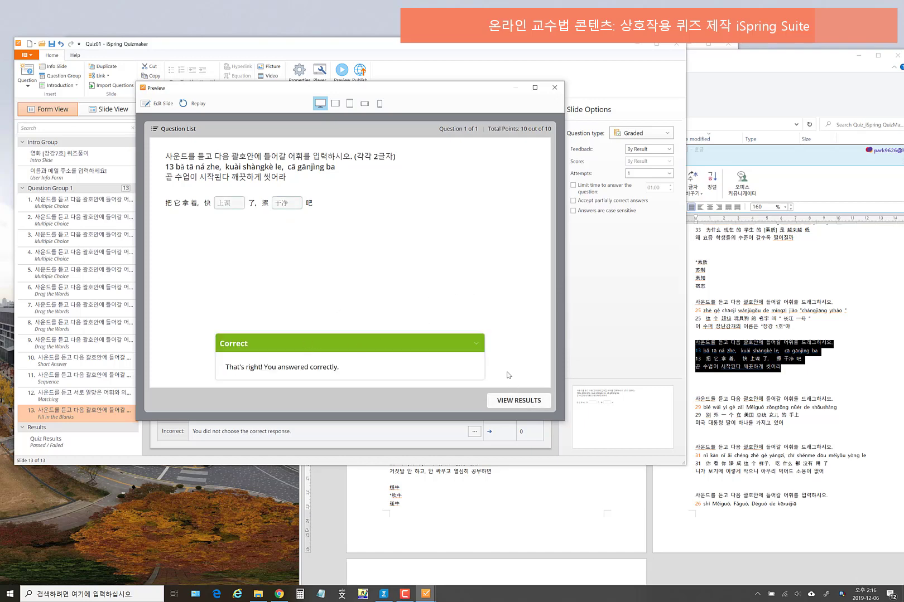
{"action": "left_click", "coordinate": [555, 87]}
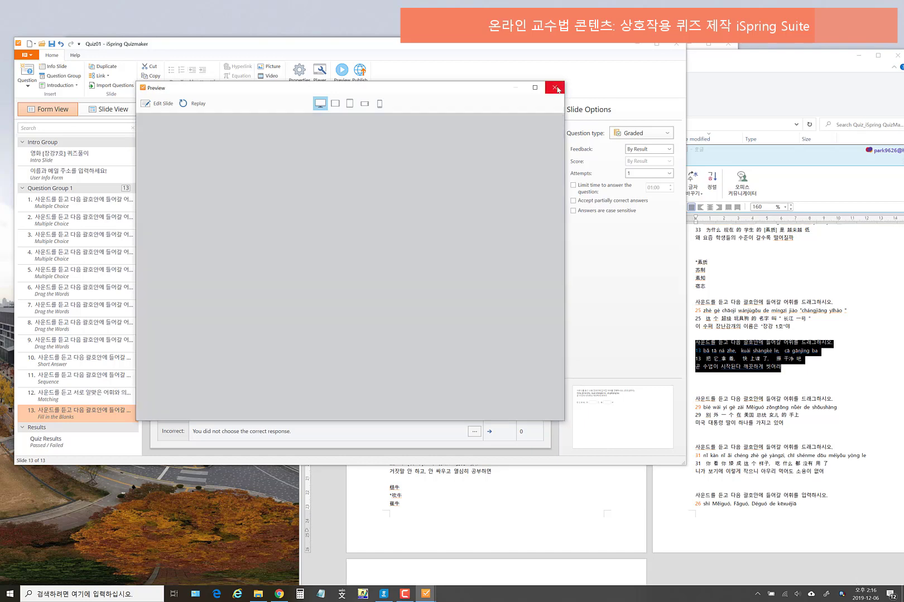
- Review slides 10–13, then add a new Hotspot question slide
{"action": "left_click", "coordinate": [112, 360]}
{"action": "left_click", "coordinate": [103, 377]}
{"action": "left_click", "coordinate": [103, 396]}
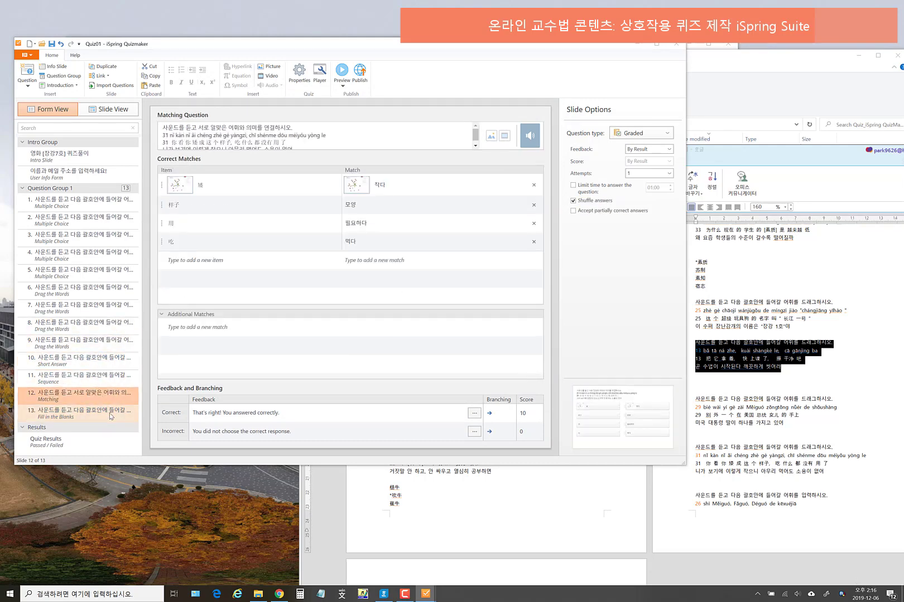
{"action": "left_click", "coordinate": [111, 416]}
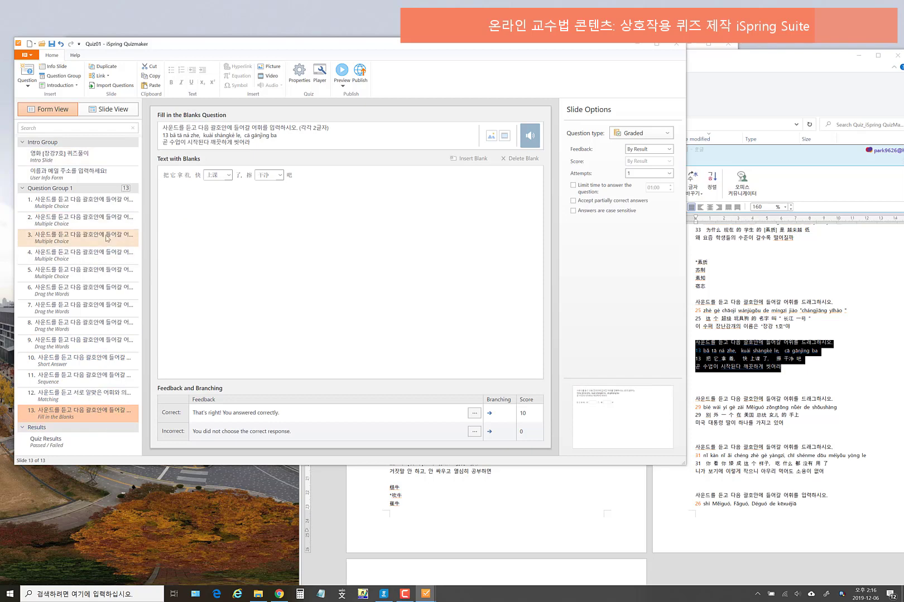
{"action": "left_click", "coordinate": [32, 86]}
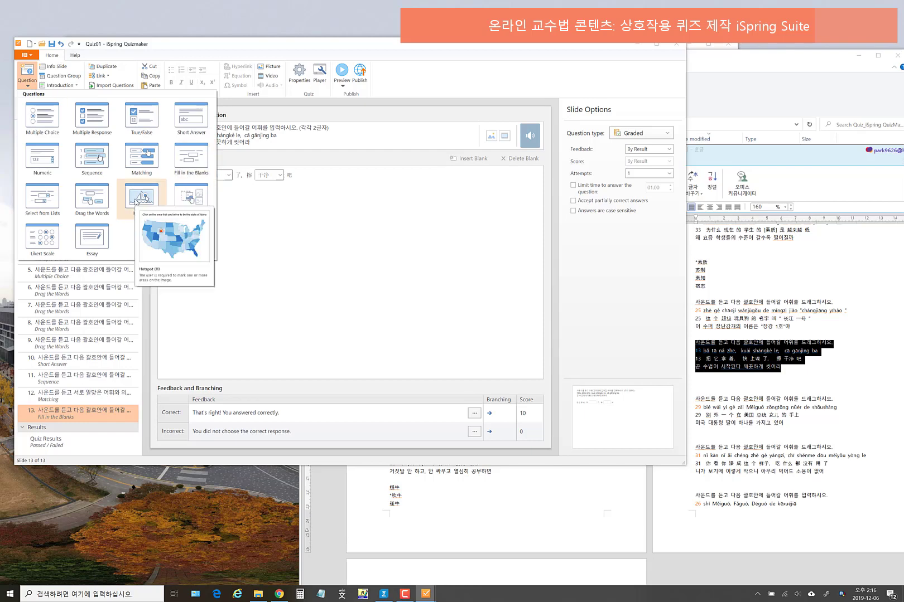
{"action": "left_click", "coordinate": [140, 199]}
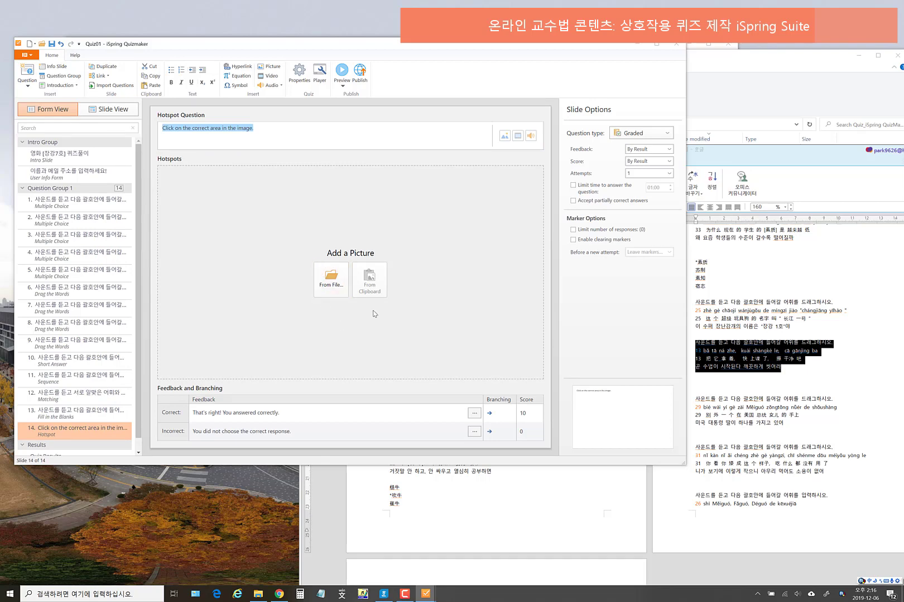
- Load the panorama photo from the 온라인 교수법 콘텐츠(2019) folder and draw a rectangle hotspot over the central building
{"action": "left_click", "coordinate": [331, 279]}
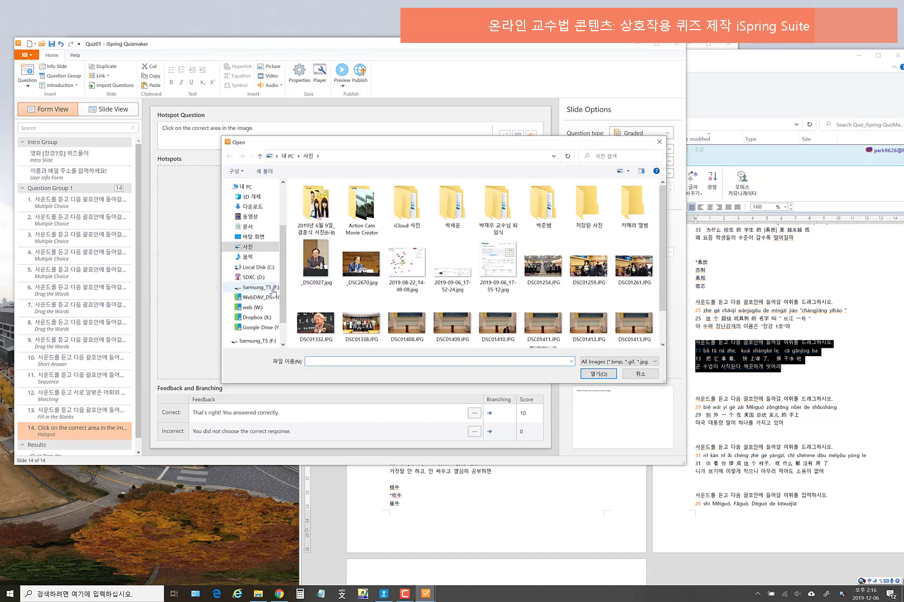
{"action": "left_click", "coordinate": [256, 277]}
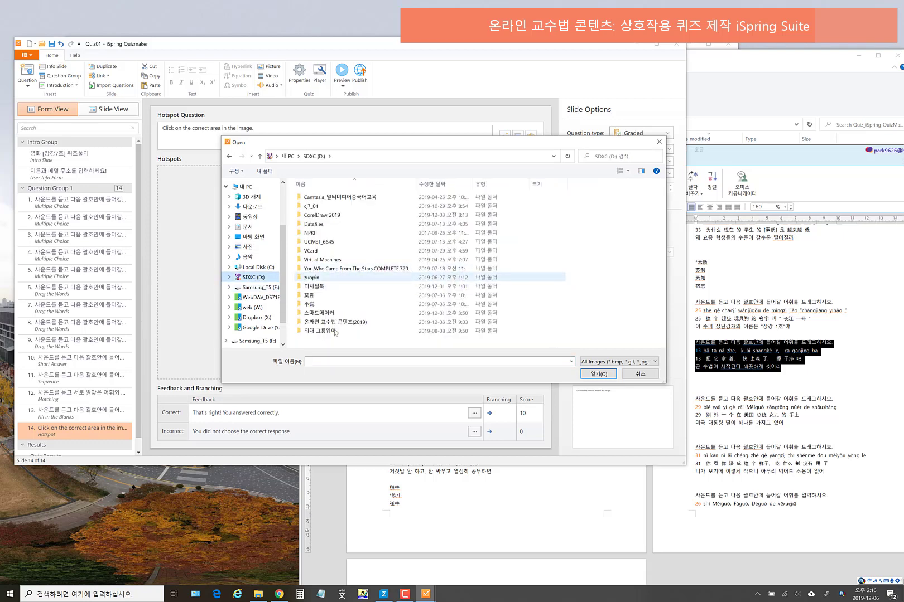
{"action": "double_click", "coordinate": [337, 323]}
{"action": "double_click", "coordinate": [341, 282]}
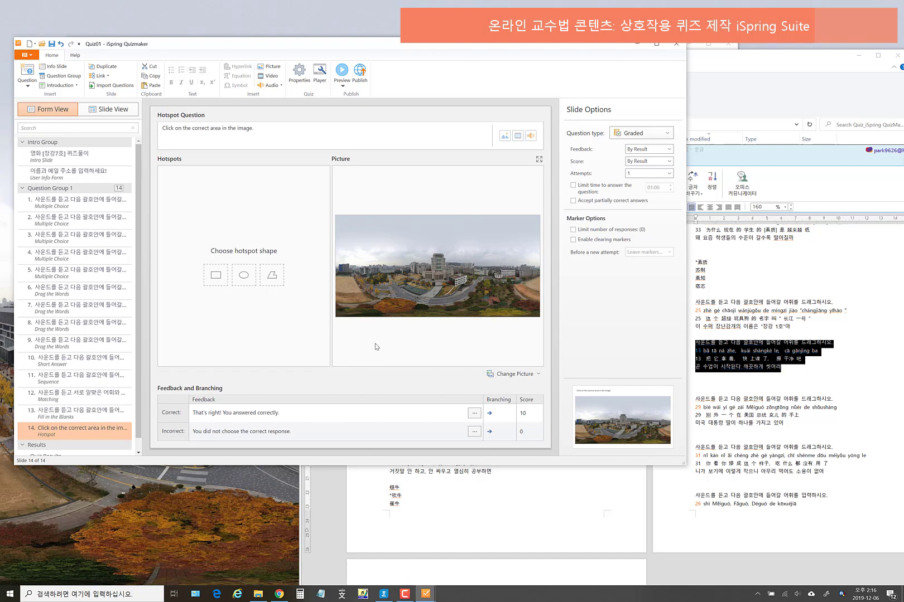
{"action": "left_click", "coordinate": [219, 276]}
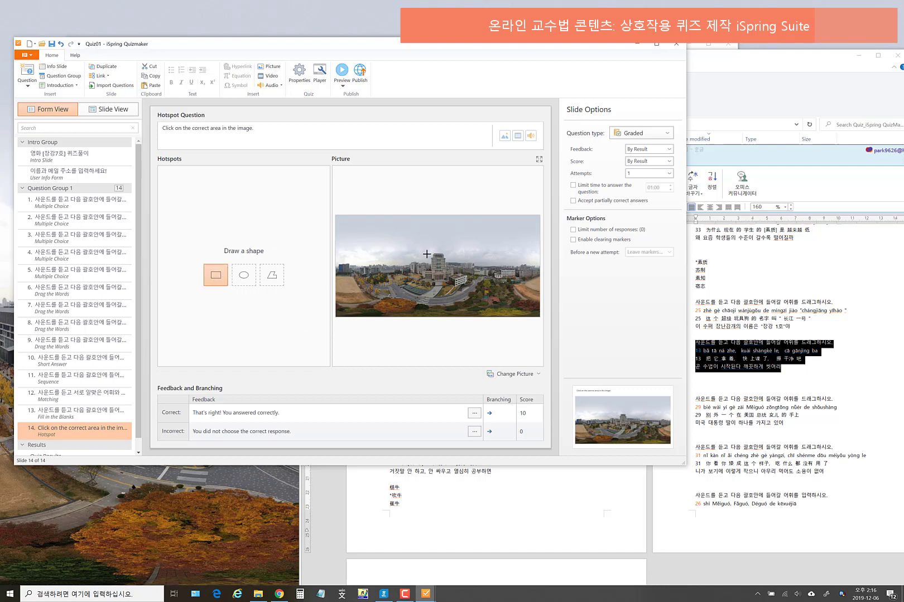
{"action": "left_click_drag", "start_coordinate": [427, 252], "coordinate": [450, 282]}
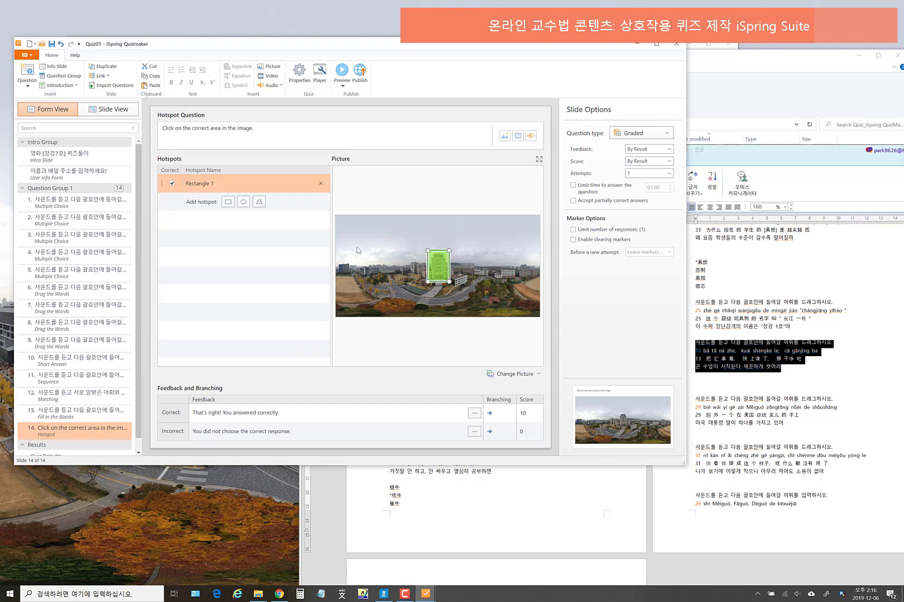
- Delete the English prompt and attempt typing a Korean prompt in the question box
{"action": "left_click", "coordinate": [271, 132]}
{"action": "left_click_drag", "start_coordinate": [275, 132], "coordinate": [155, 131]}
{"action": "key", "text": "Delete"}
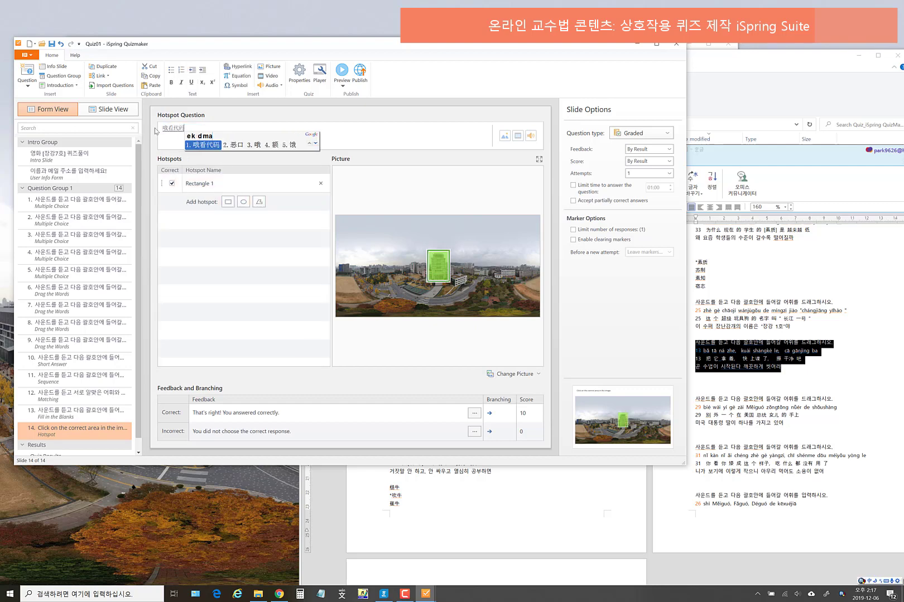
{"action": "key", "text": "super+space"}
{"action": "type", "text": "ekdma"}
{"action": "key", "text": "BackSpace"}
{"action": "key", "text": "BackSpace"}
{"action": "key", "text": "BackSpace"}
{"action": "key", "text": "BackSpace"}
{"action": "key", "text": "BackSpace"}
{"action": "key", "text": "super+space"}
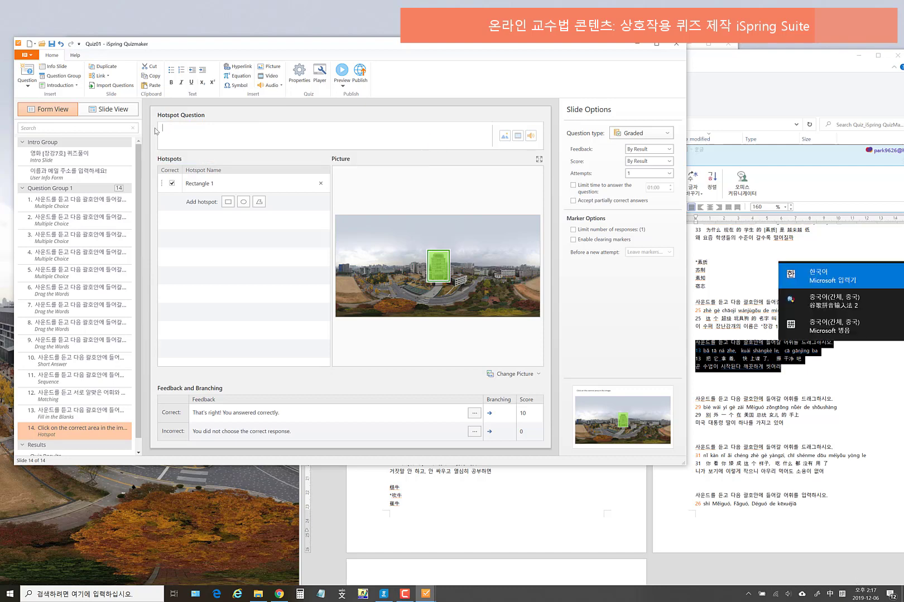
{"action": "type", "text": "다음이"}
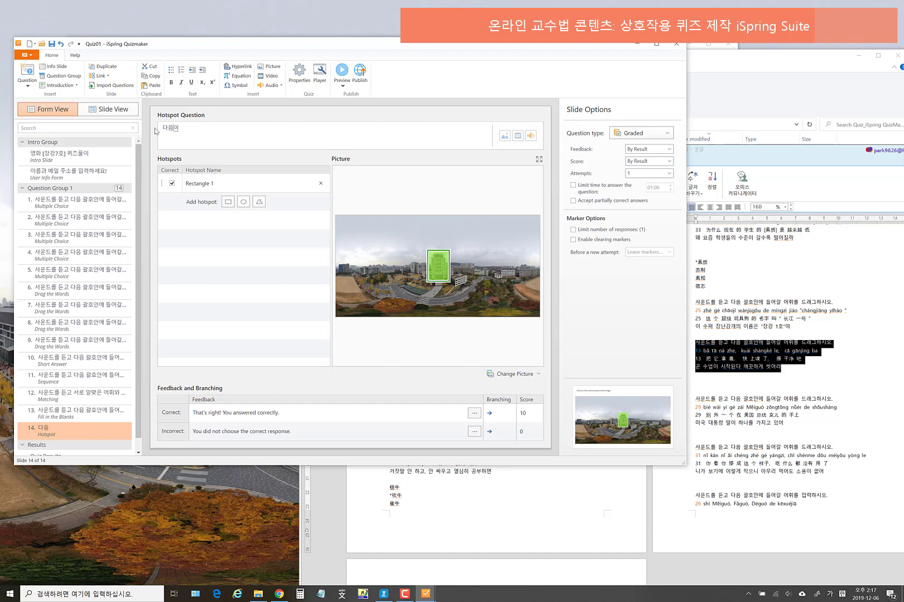
{"action": "type", "text": "미지중한"}
{"action": "key", "text": "BackSpace"}
{"action": "key", "text": "BackSpace"}
{"action": "key", "text": "BackSpace"}
{"action": "left_click_drag", "start_coordinate": [206, 124], "coordinate": [149, 128]}
{"action": "type", "text": "다음하학구"}
{"action": "left_click_drag", "start_coordinate": [184, 127], "coordinate": [163, 127]}
{"action": "left_click", "coordinate": [190, 128]}
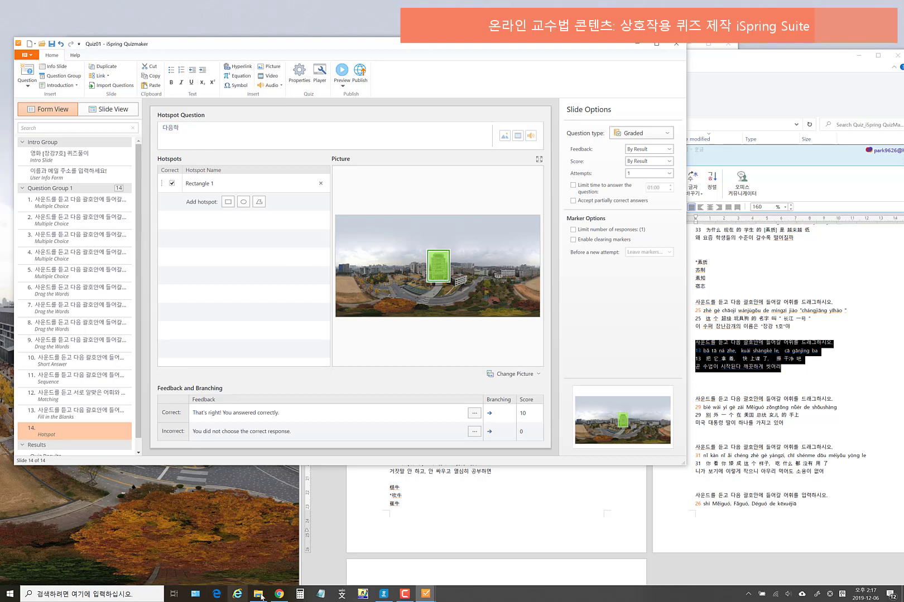
- Draft the prompt 다음 한국외대 서울캠퍼스 시진 중 본관을 클릭하세요 in Notepad and select it
{"action": "left_click", "coordinate": [320, 593]}
{"action": "left_click_drag", "start_coordinate": [501, 143], "coordinate": [316, 237]}
{"action": "type", "text": "ekdma"}
{"action": "key", "text": "BackSpace"}
{"action": "key", "text": "BackSpace"}
{"action": "key", "text": "BackSpace"}
{"action": "key", "text": "BackSpace"}
{"action": "key", "text": "BackSpace"}
{"action": "key", "text": "Hangul"}
{"action": "type", "text": "ㄷㅏ음 "}
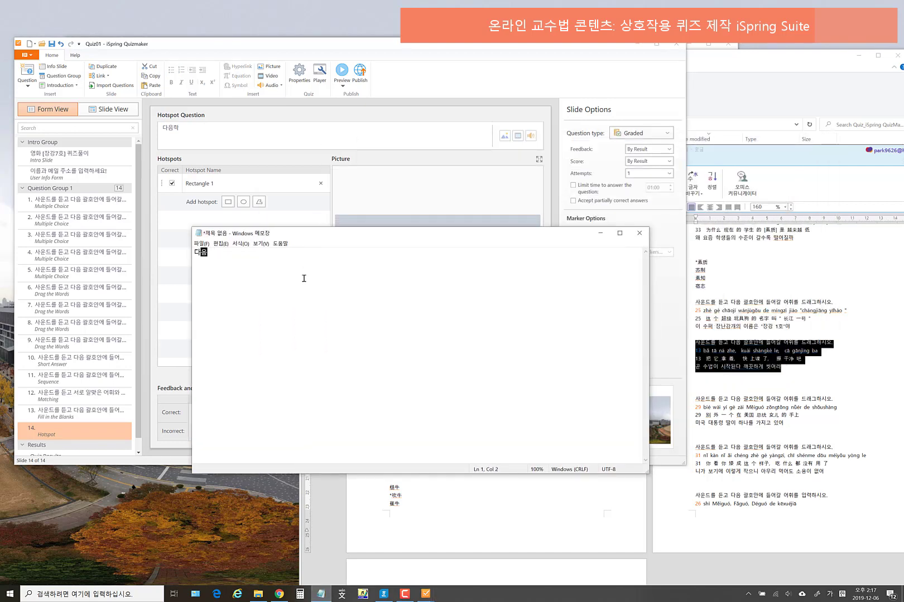
{"action": "type", "text": "하"}
{"action": "type", "text": "국외대 "}
{"action": "type", "text": "서울캠퍼스"}
{"action": "type", "text": " 이미지"}
{"action": "key", "text": "BackSpace"}
{"action": "key", "text": "BackSpace"}
{"action": "key", "text": "BackSpace"}
{"action": "type", "text": "시자진 종"}
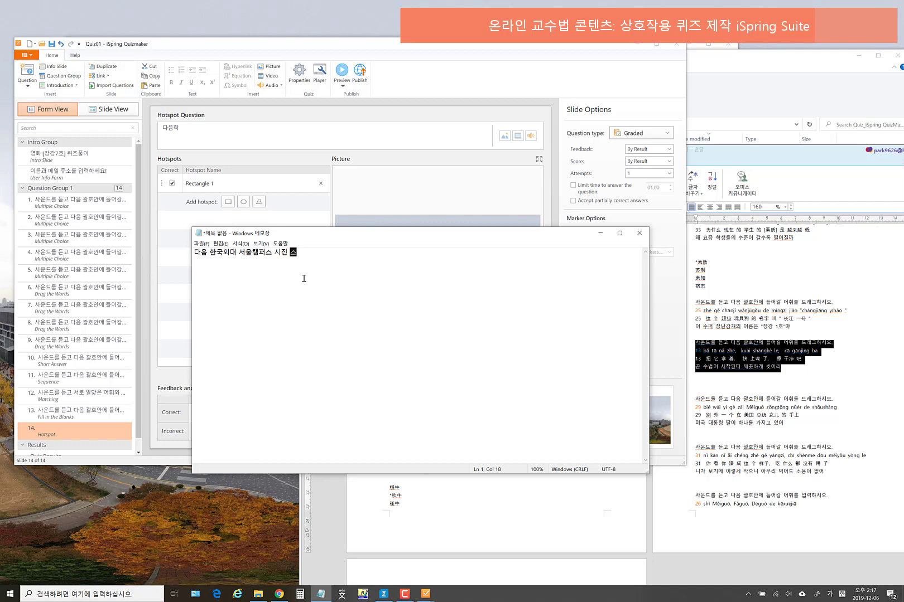
{"action": "key", "text": "BackSpace"}
{"action": "type", "text": "중 브"}
{"action": "type", "text": "관"}
{"action": "type", "text": "을 클릭하"}
{"action": "type", "text": "세요."}
{"action": "left_click_drag", "start_coordinate": [374, 258], "coordinate": [186, 260]}
{"action": "key", "text": "ctrl+c"}
- Delete the Rectangle 1 hotspot from the question picture
{"action": "left_click", "coordinate": [191, 132]}
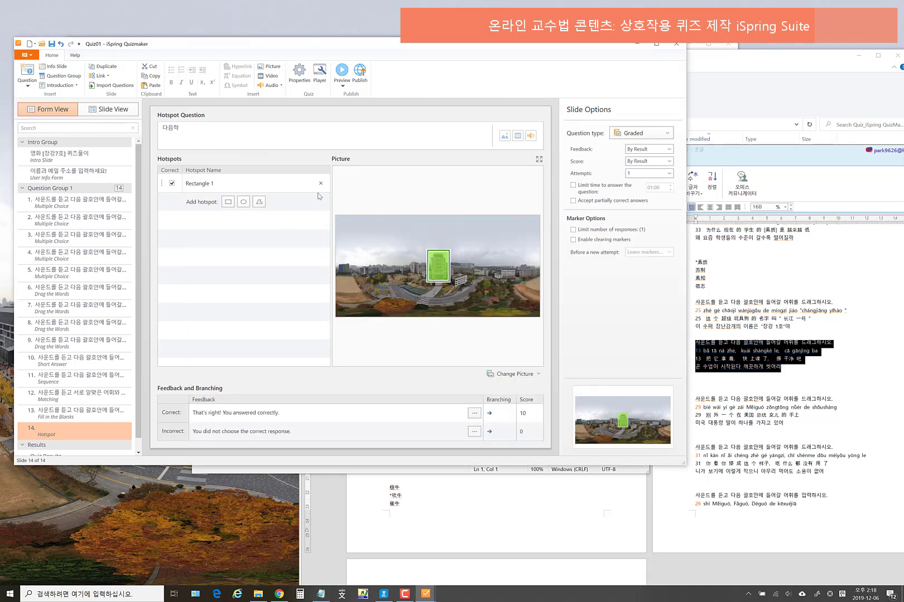
{"action": "left_click", "coordinate": [322, 186]}
{"action": "left_click", "coordinate": [321, 184]}
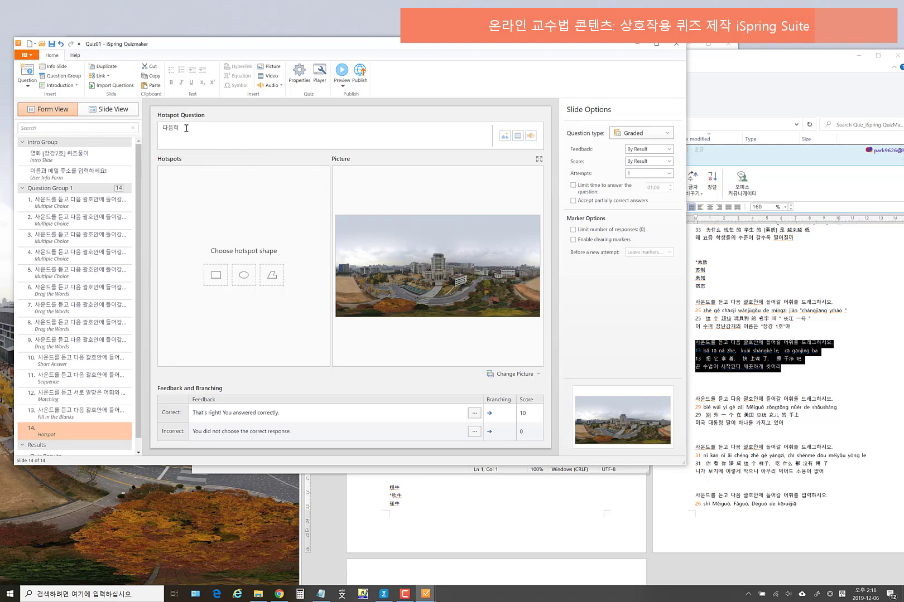
{"action": "left_click", "coordinate": [73, 420]}
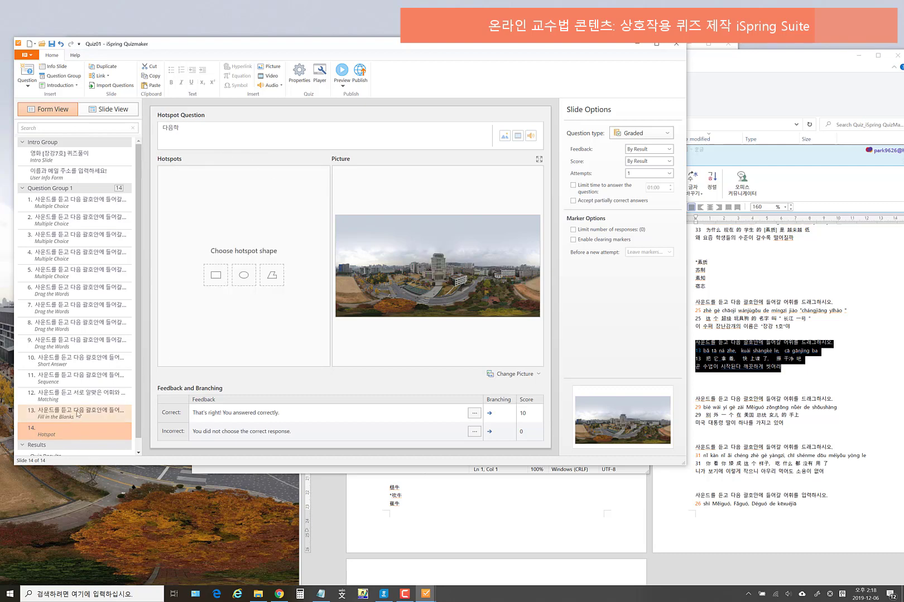
- Remove slide 14, add a fresh Hotspot question after slide 13, and paste the Korean prompt
{"action": "right_click", "coordinate": [87, 433]}
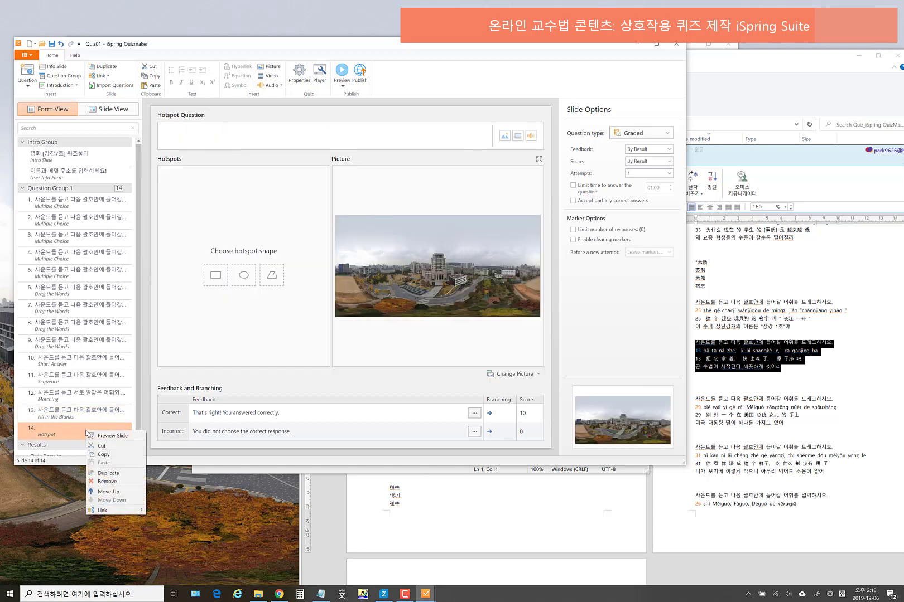
{"action": "left_click", "coordinate": [114, 483]}
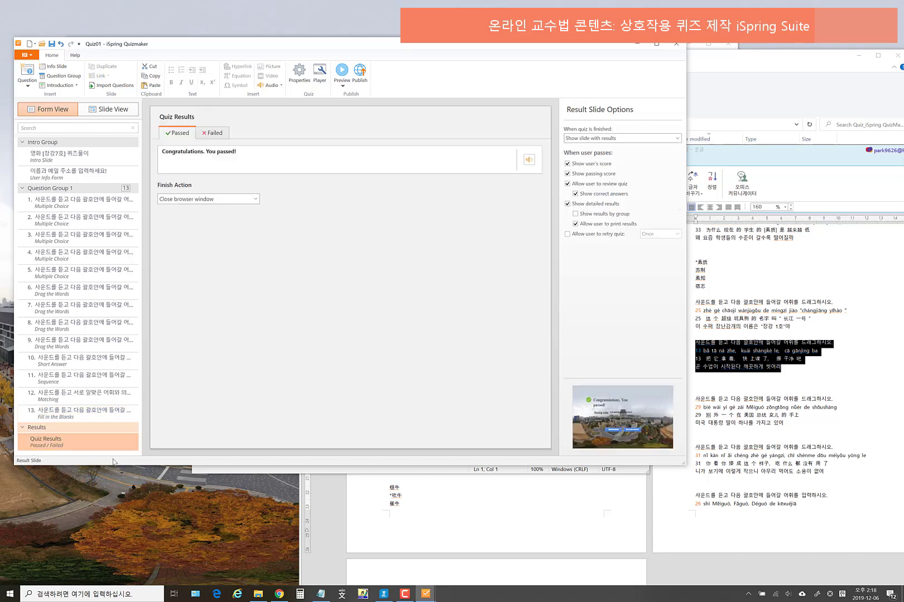
{"action": "left_click", "coordinate": [78, 414]}
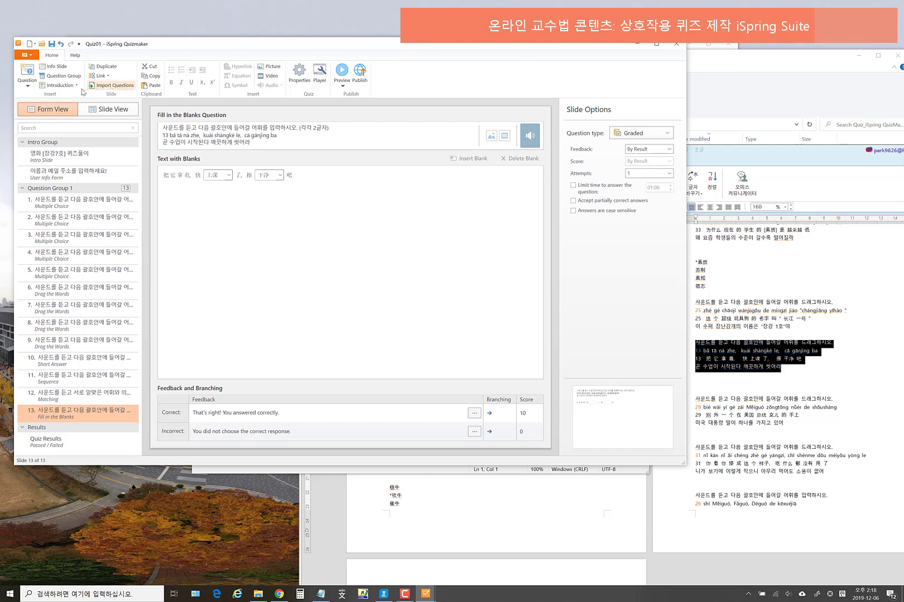
{"action": "left_click", "coordinate": [30, 88]}
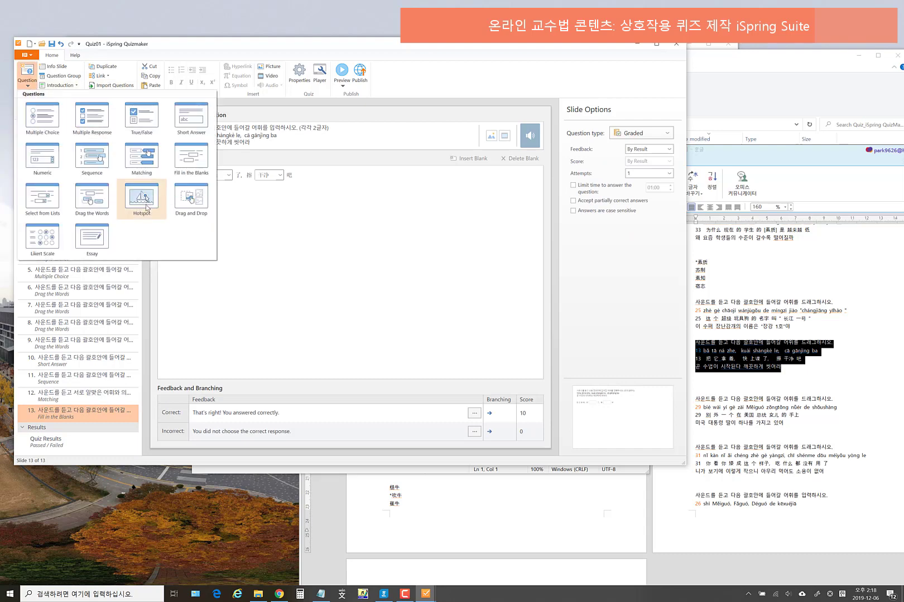
{"action": "left_click", "coordinate": [141, 201]}
{"action": "key", "text": "ctrl+v"}
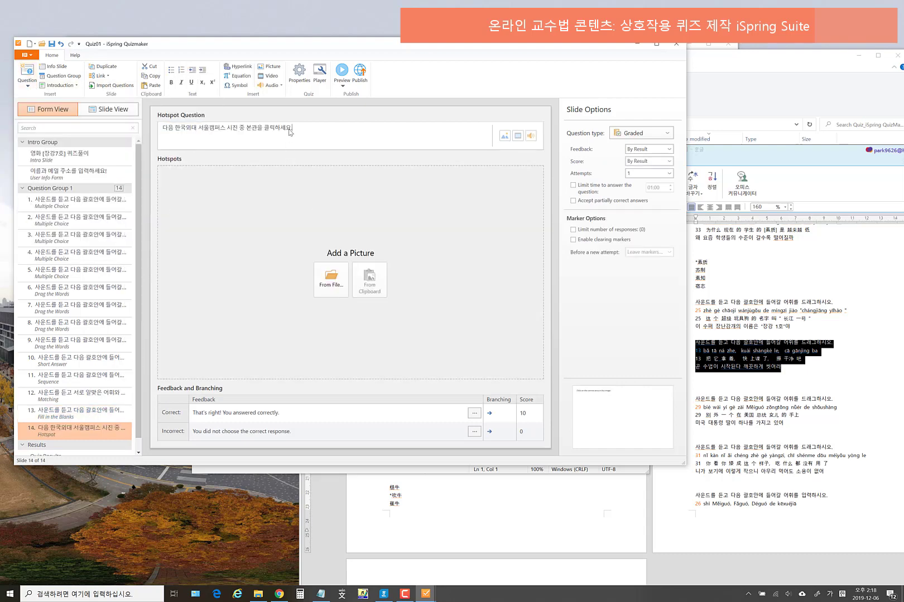
{"action": "left_click", "coordinate": [331, 279]}
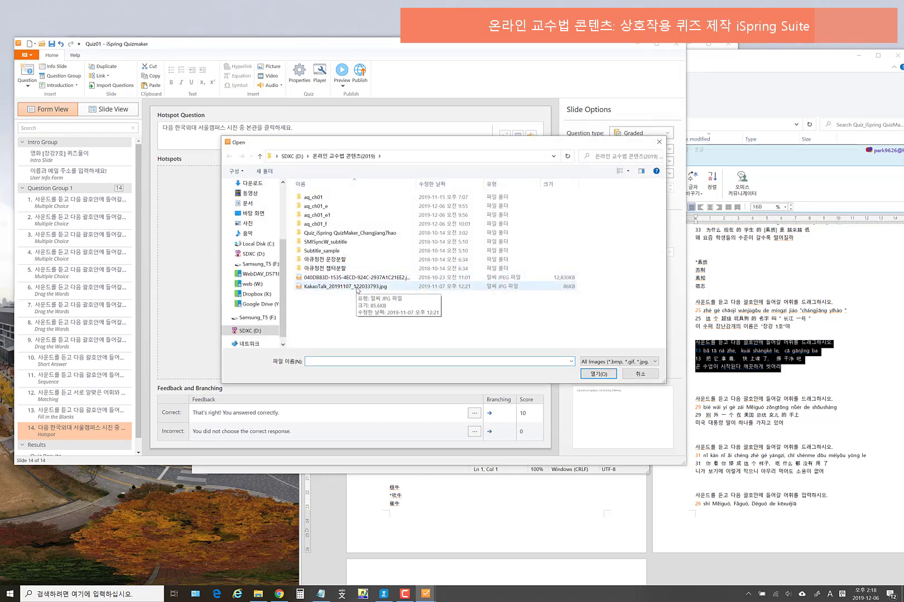
- Load the KakaoTalk campus photo, draw a rectangle hotspot over the main building, and preview
{"action": "left_click", "coordinate": [358, 287]}
{"action": "left_click", "coordinate": [591, 373]}
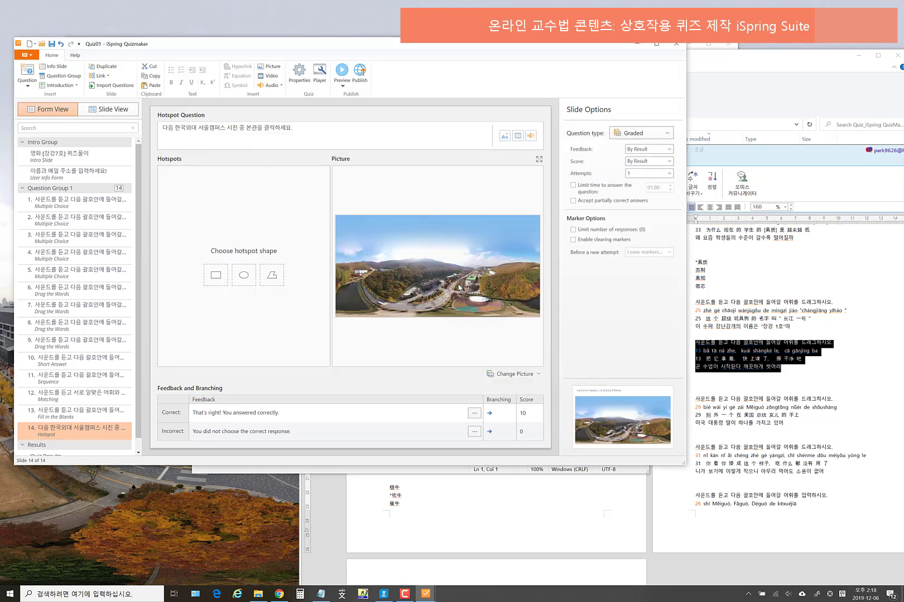
{"action": "left_click", "coordinate": [215, 275]}
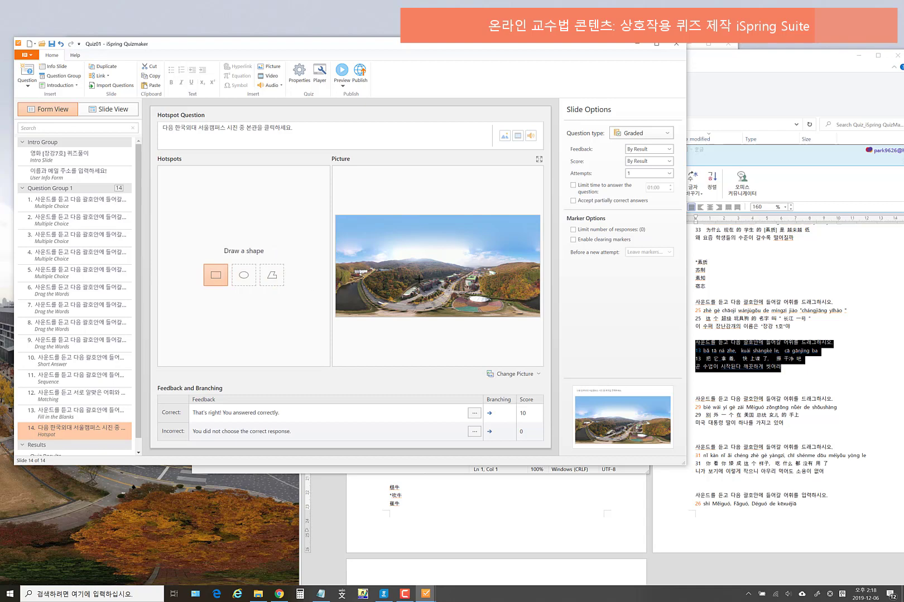
{"action": "left_click_drag", "start_coordinate": [419, 278], "coordinate": [434, 294]}
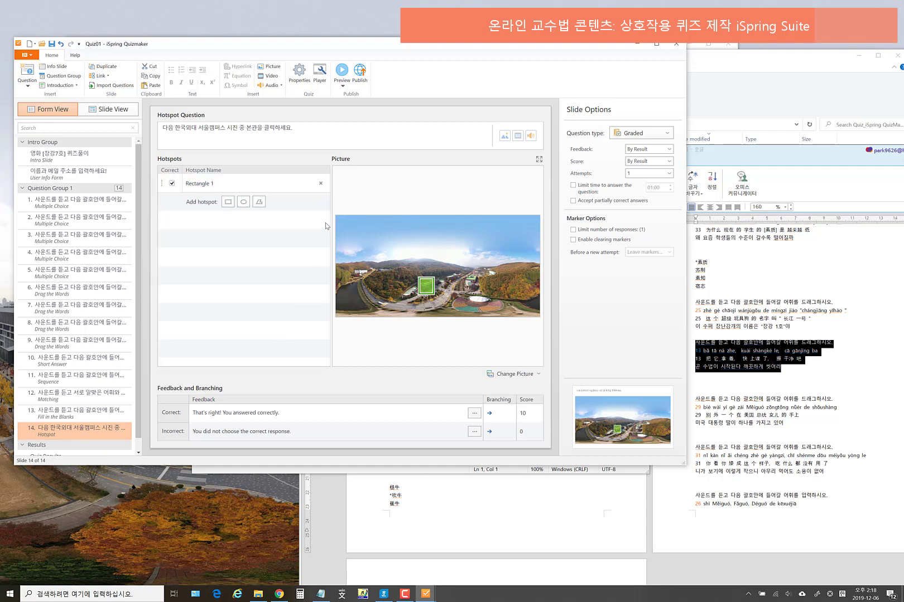
{"action": "left_click", "coordinate": [343, 86]}
{"action": "left_click", "coordinate": [357, 99]}
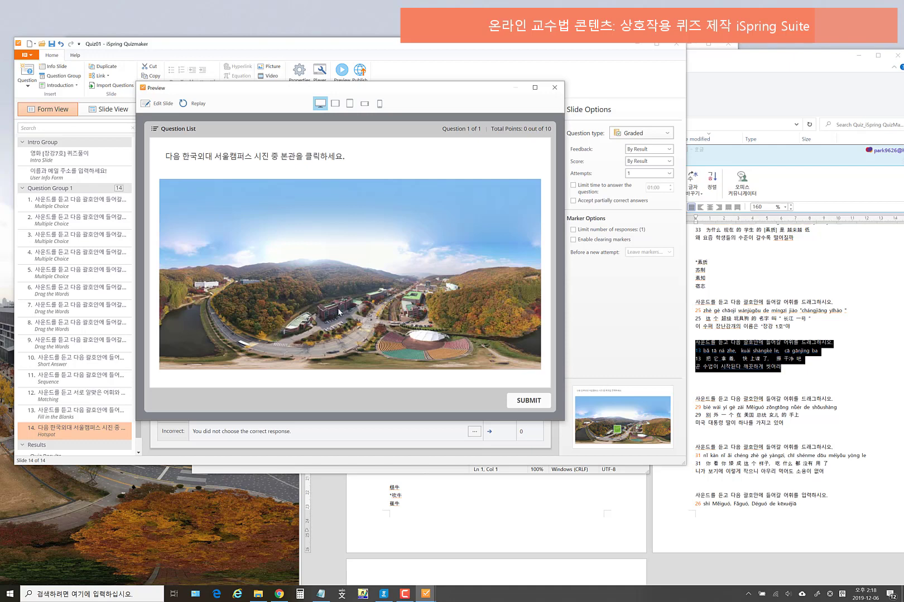
- Test the hotspot question by marking the main building, submitting, viewing the 10/10 result, then closing preview
{"action": "left_click", "coordinate": [331, 309]}
{"action": "left_click", "coordinate": [519, 402]}
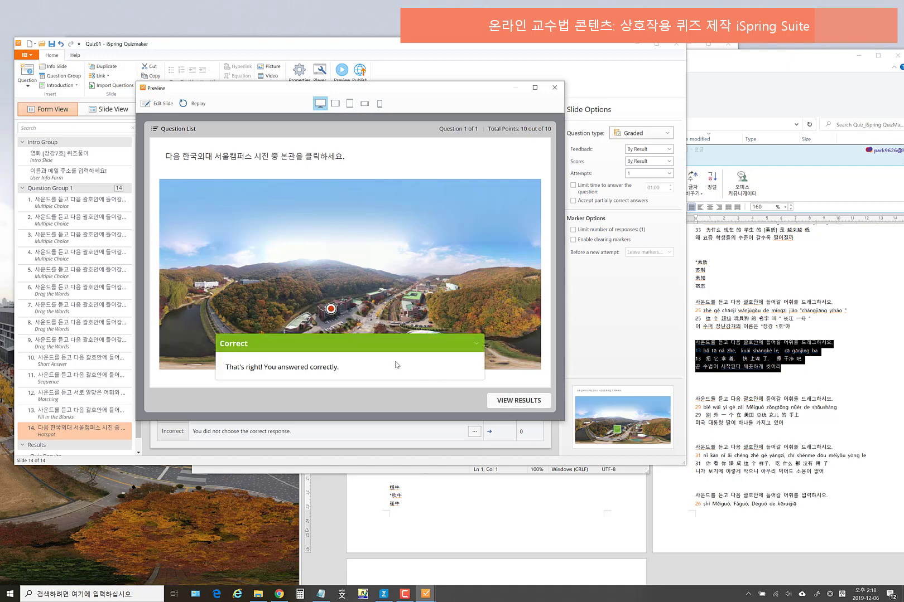
{"action": "left_click", "coordinate": [521, 405]}
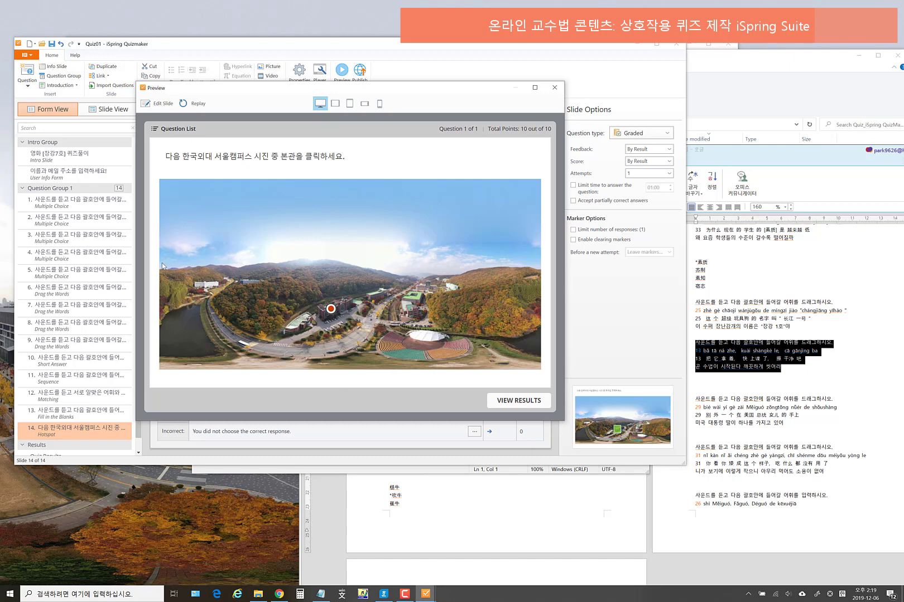
{"action": "left_click", "coordinate": [554, 88]}
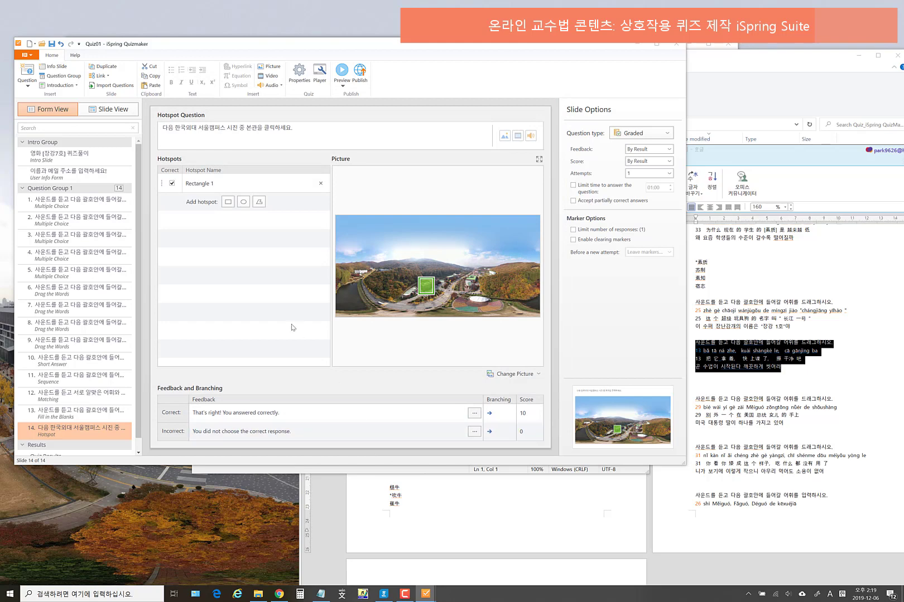
- Save the quiz as Quiz01_2019.quiz, then switch to Slide View
{"action": "left_click", "coordinate": [31, 58]}
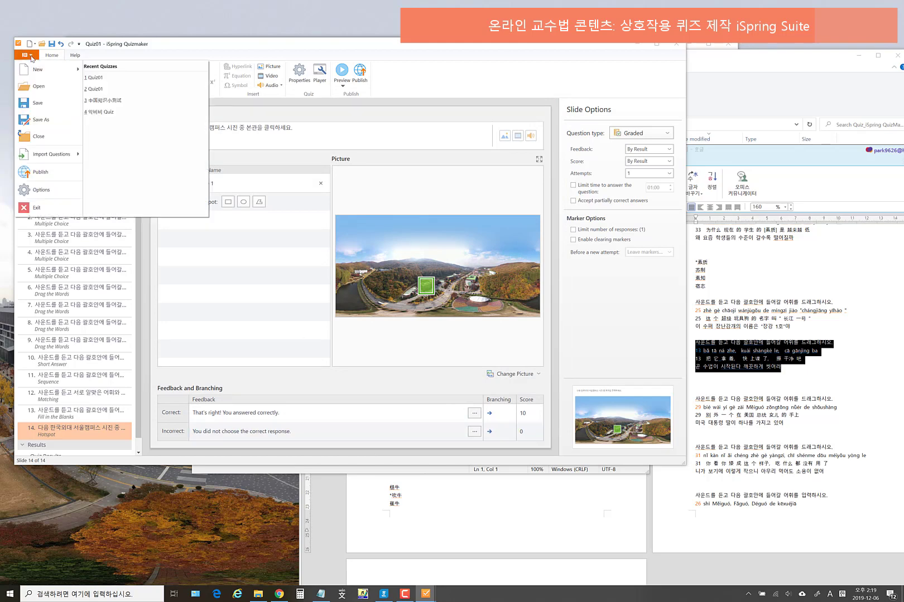
{"action": "left_click", "coordinate": [41, 119]}
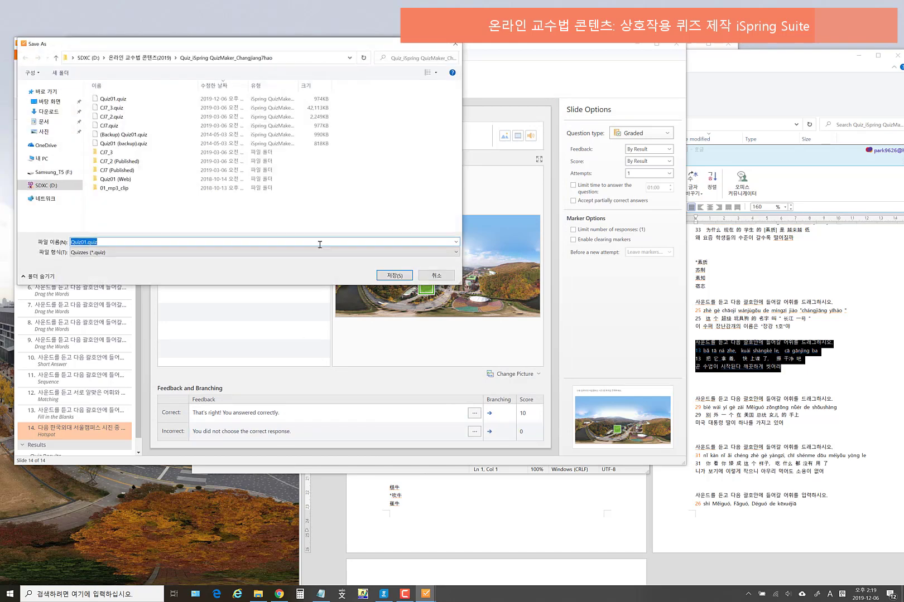
{"action": "left_click", "coordinate": [85, 242]}
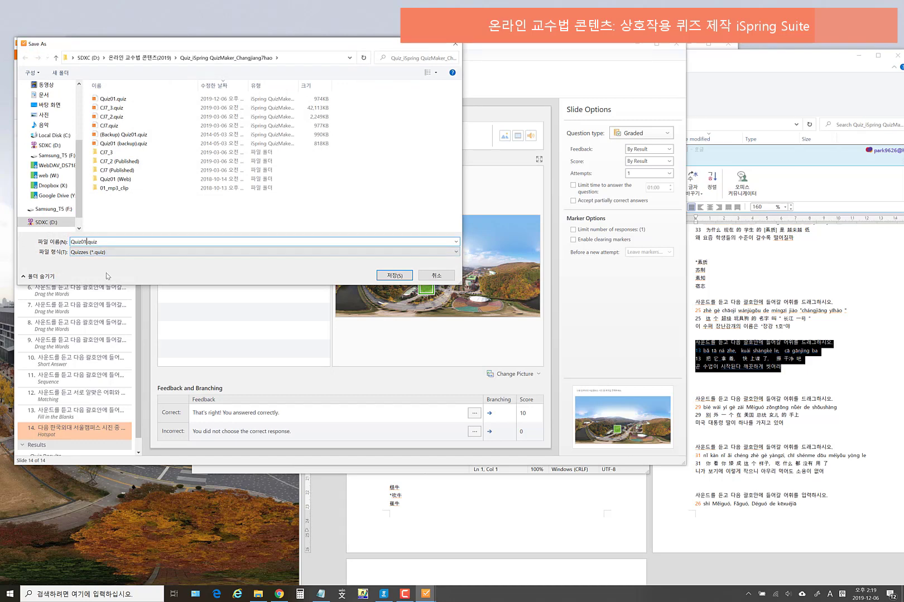
{"action": "type", "text": "_2019"}
{"action": "left_click", "coordinate": [394, 276]}
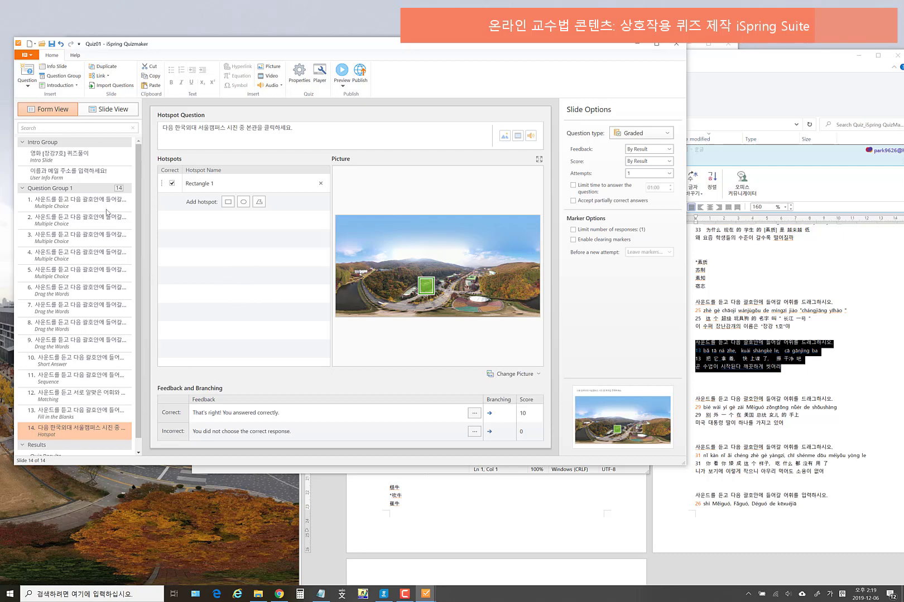
{"action": "left_click", "coordinate": [113, 110]}
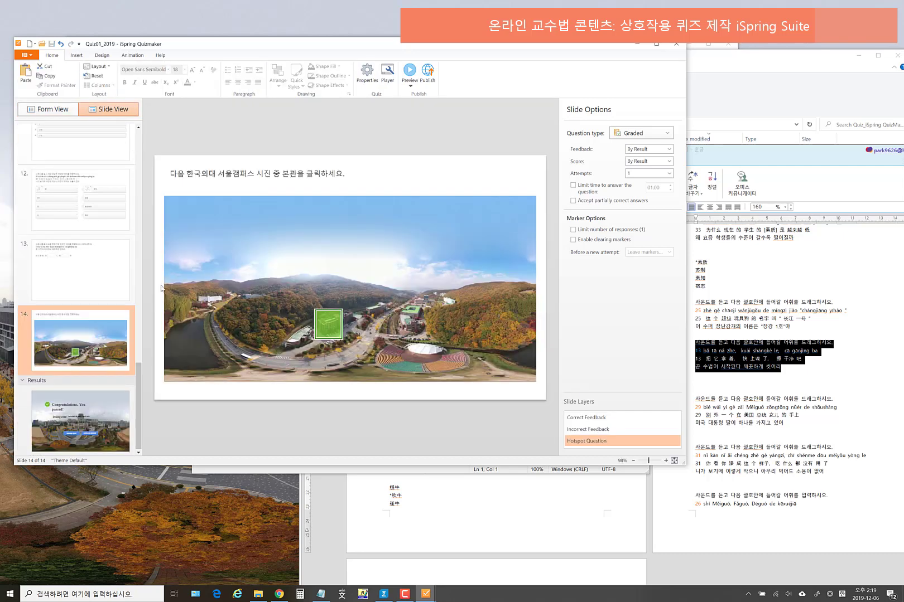
- Copy the campus photo from slide 10 and send it behind slide 11's question content
{"action": "left_click_drag", "start_coordinate": [137, 383], "coordinate": [142, 331]}
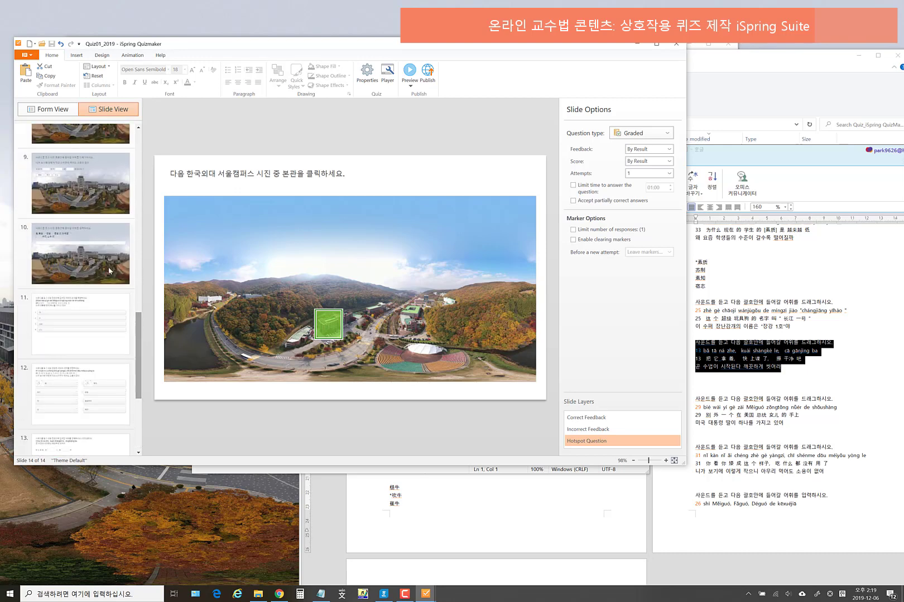
{"action": "left_click", "coordinate": [81, 254]}
{"action": "left_click", "coordinate": [451, 180]}
{"action": "left_click", "coordinate": [469, 162]}
{"action": "left_click", "coordinate": [474, 156]}
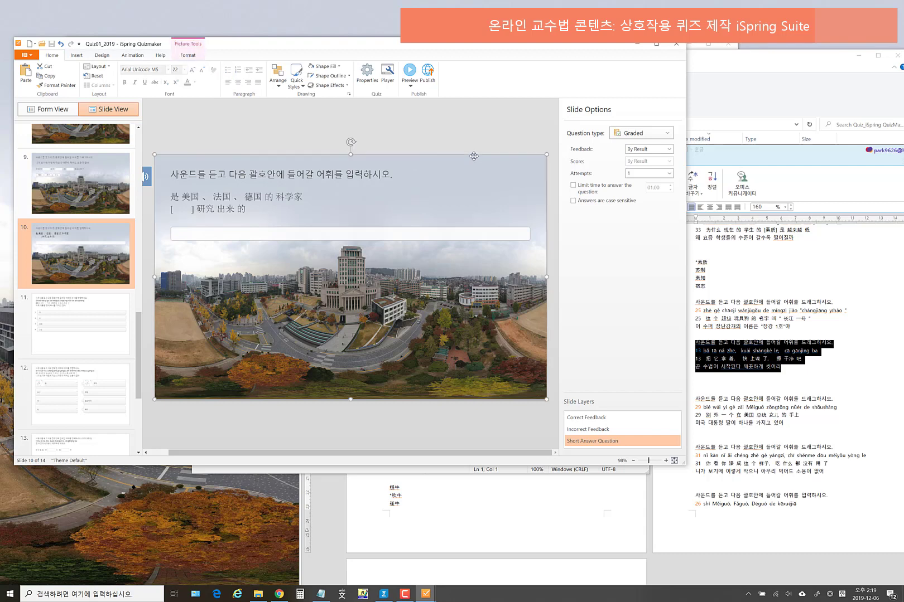
{"action": "left_click", "coordinate": [80, 324]}
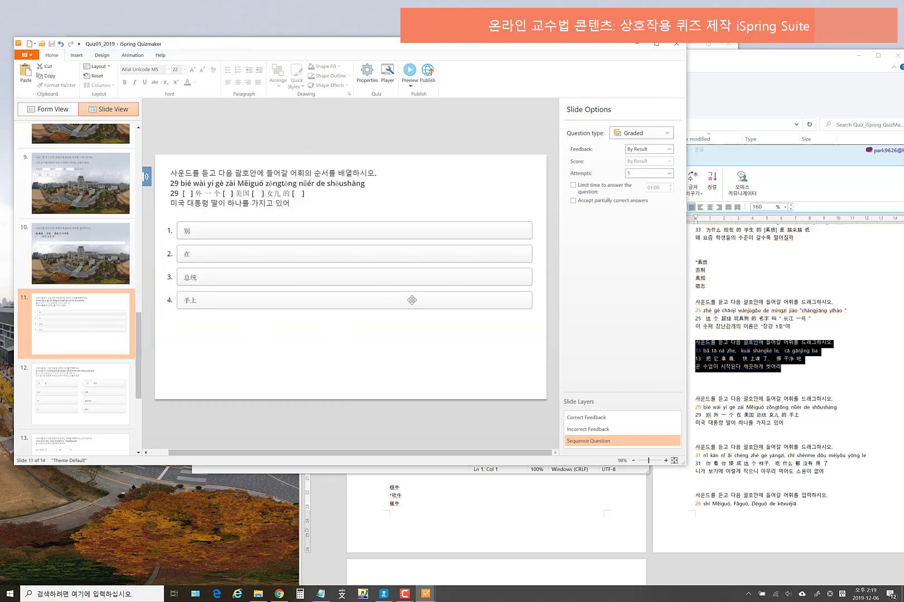
{"action": "left_click", "coordinate": [413, 295]}
{"action": "right_click", "coordinate": [436, 200]}
{"action": "mouse_move", "coordinate": [502, 261]}
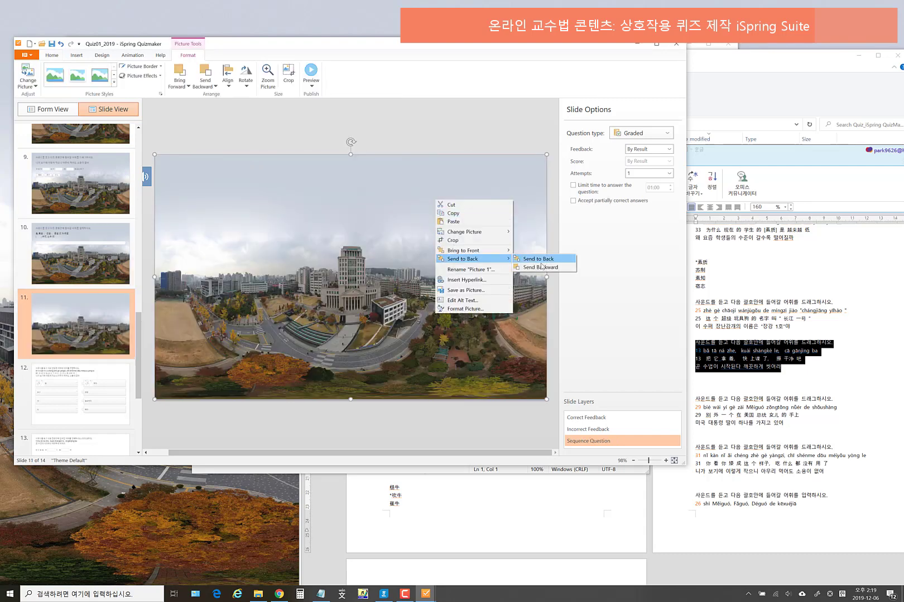
{"action": "left_click", "coordinate": [545, 260]}
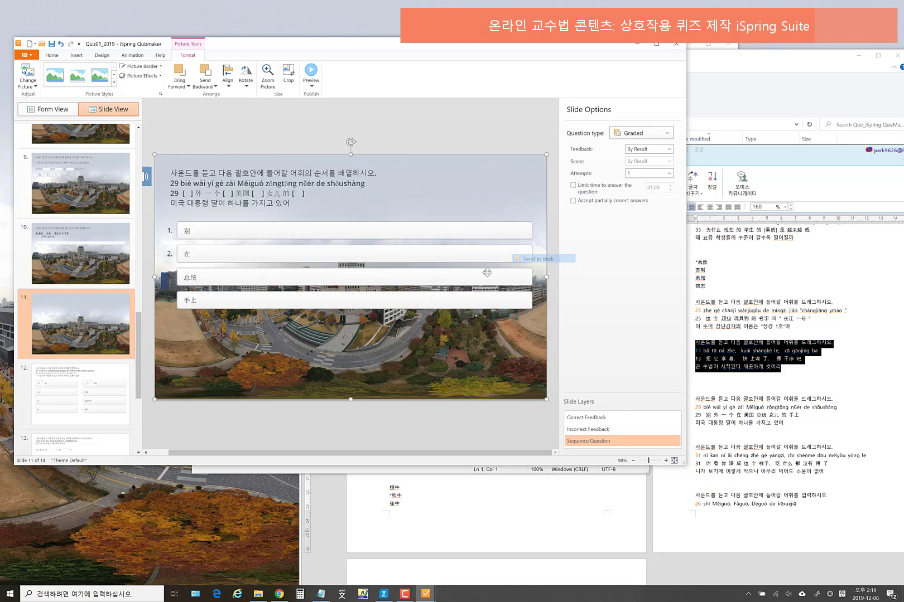
- Paste the campus photo onto slide 12 and send it behind the matching question
{"action": "left_click", "coordinate": [110, 411]}
{"action": "key", "text": "ctrl+v"}
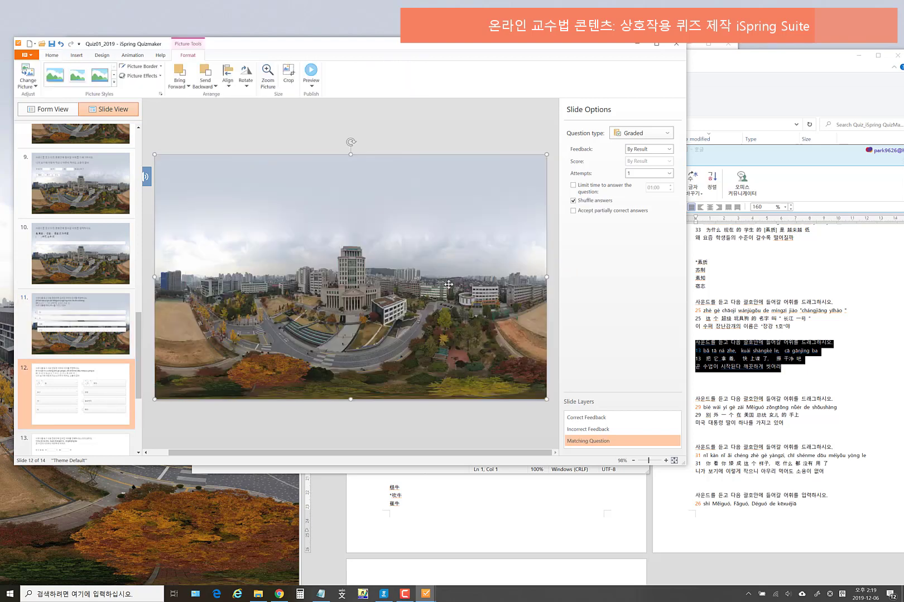
{"action": "right_click", "coordinate": [441, 206]}
{"action": "mouse_move", "coordinate": [501, 266]}
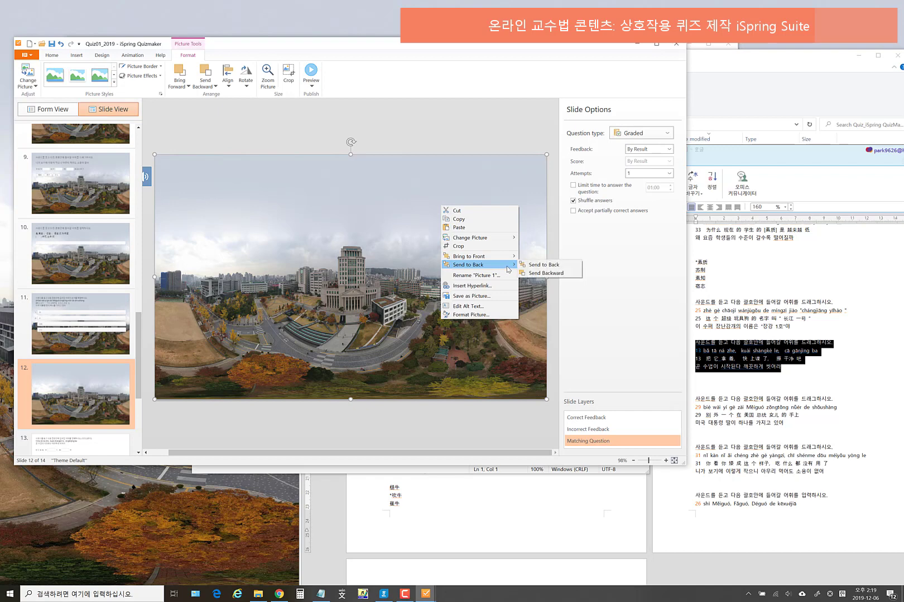
{"action": "left_click", "coordinate": [540, 264]}
- Paste the campus photo onto slide 13 and send it behind the fill-in-the-blank text
{"action": "scroll", "coordinate": [133, 360], "scroll_direction": "down", "scroll_amount": 5}
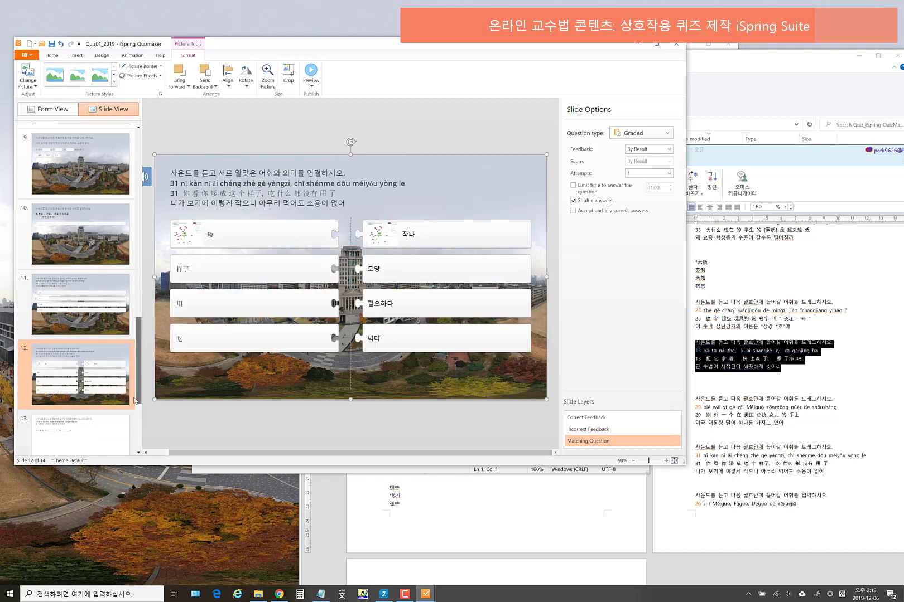
{"action": "left_click", "coordinate": [86, 296]}
{"action": "key", "text": "ctrl+v"}
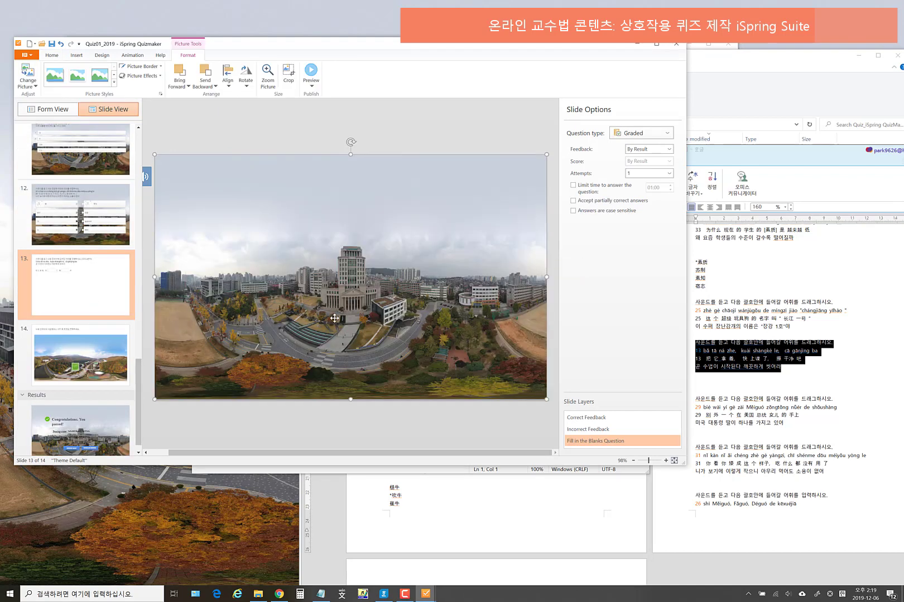
{"action": "right_click", "coordinate": [363, 241]}
{"action": "mouse_move", "coordinate": [422, 304]}
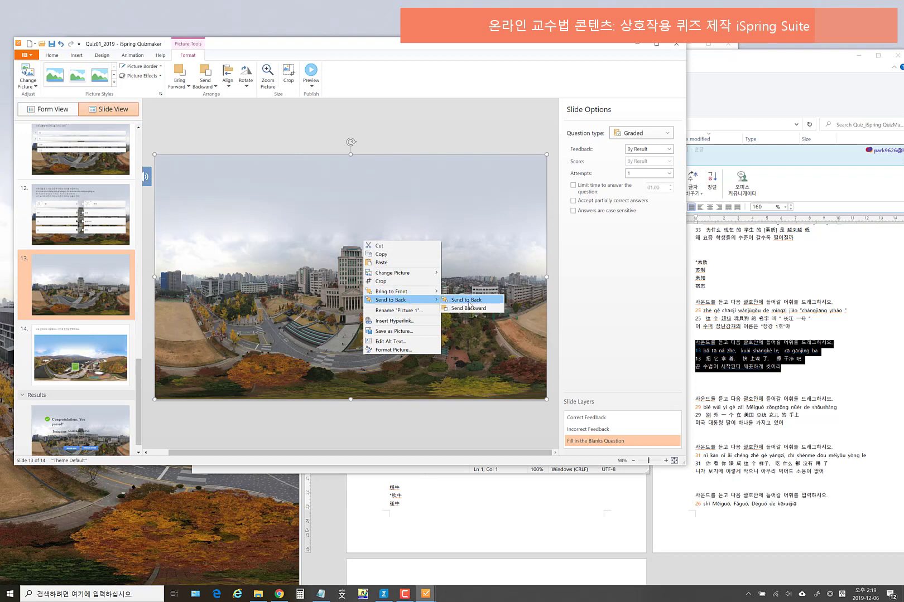
{"action": "left_click", "coordinate": [468, 300]}
{"action": "left_click_drag", "start_coordinate": [140, 404], "coordinate": [149, 166]}
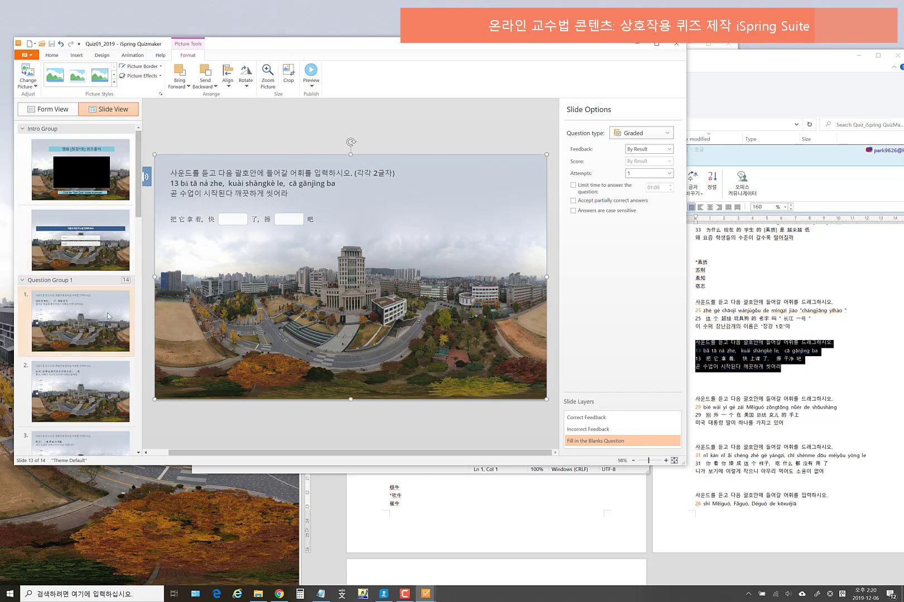
- Draw a blue rounded rectangle over the upper left of slide 1
{"action": "left_click", "coordinate": [95, 323]}
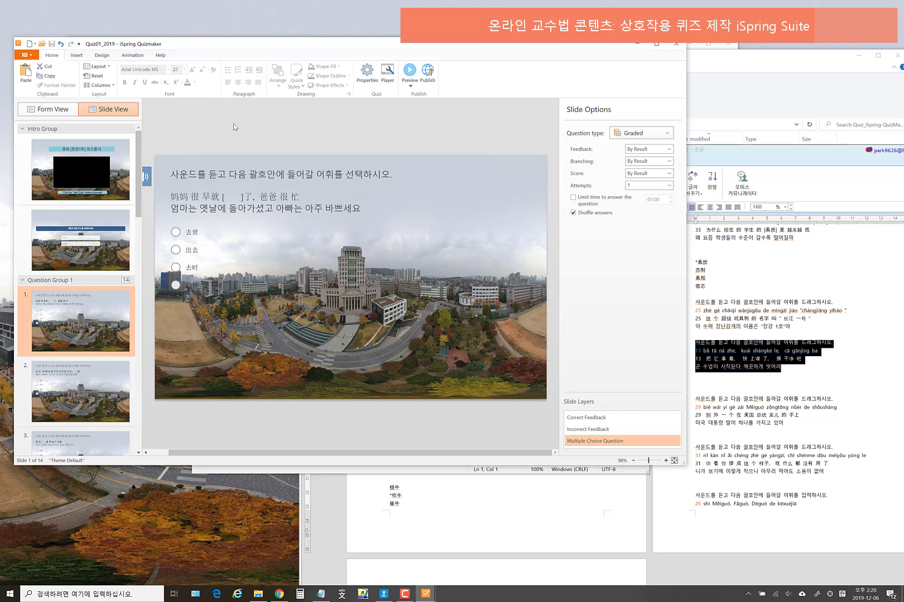
{"action": "left_click", "coordinate": [75, 57]}
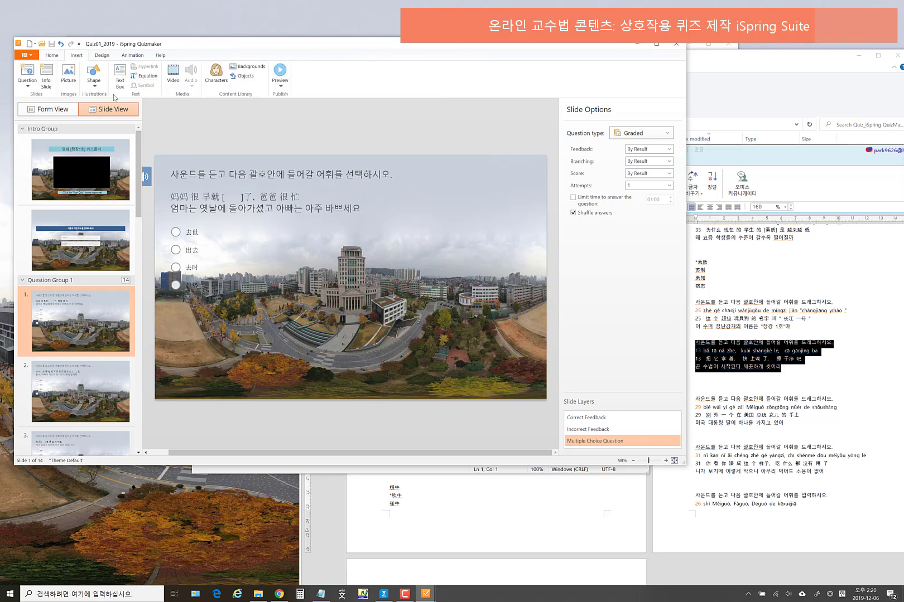
{"action": "left_click", "coordinate": [94, 78]}
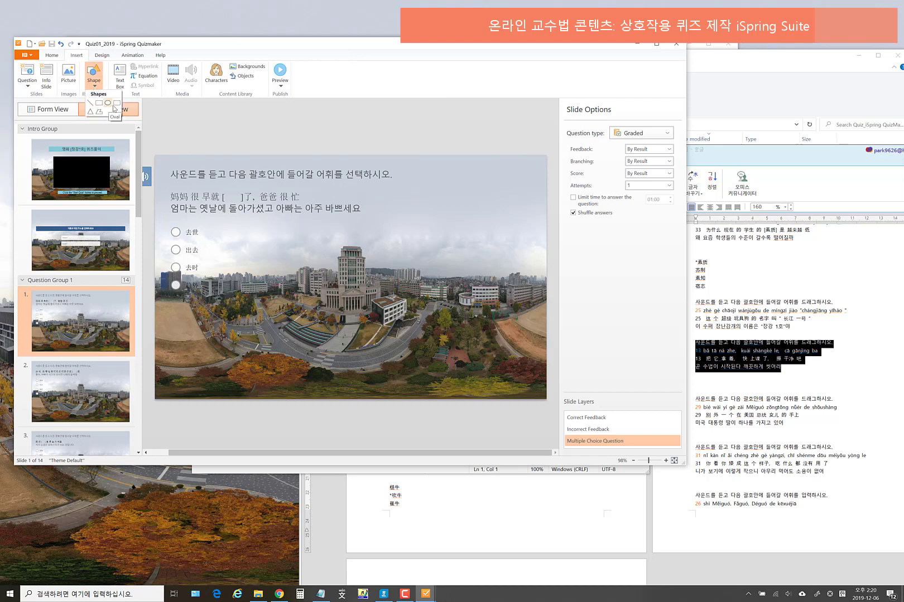
{"action": "left_click", "coordinate": [107, 110]}
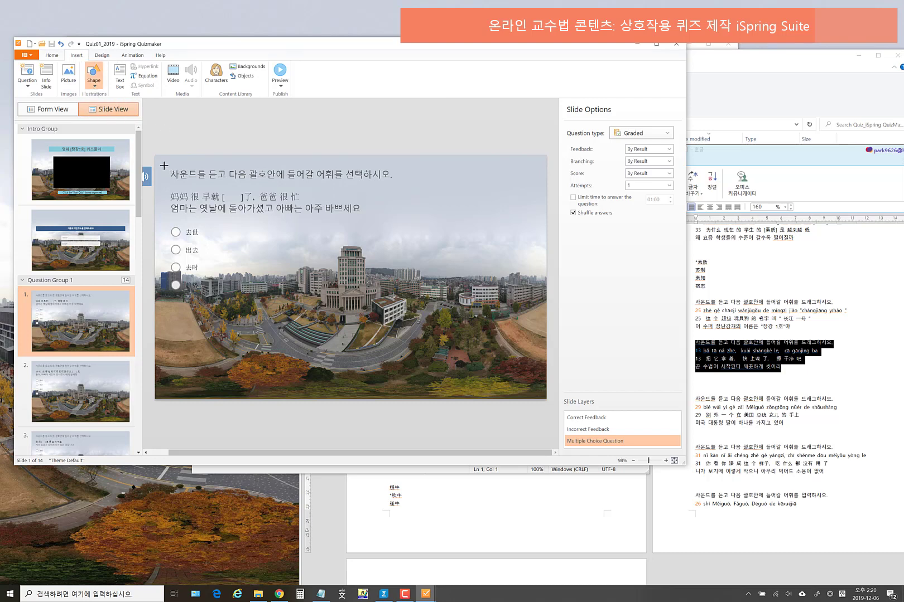
{"action": "left_click_drag", "start_coordinate": [164, 166], "coordinate": [443, 319]}
{"action": "right_click", "coordinate": [340, 276]}
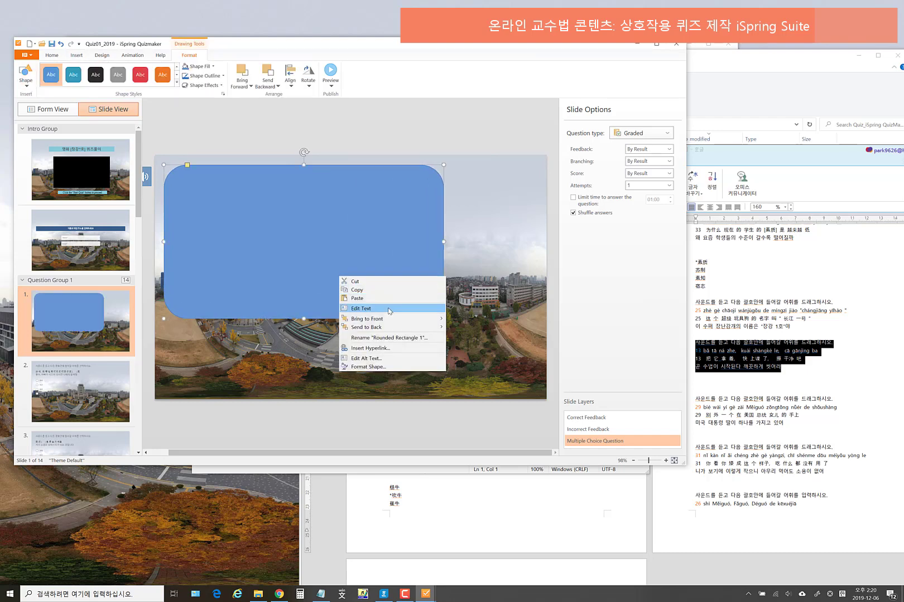
{"action": "mouse_move", "coordinate": [417, 329]}
{"action": "left_click", "coordinate": [463, 326]}
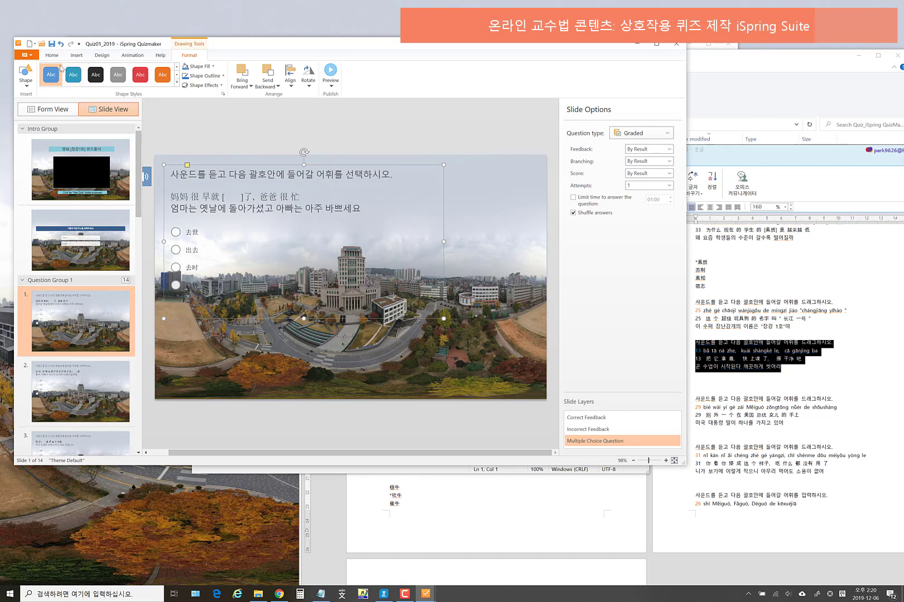
{"action": "left_click", "coordinate": [61, 43]}
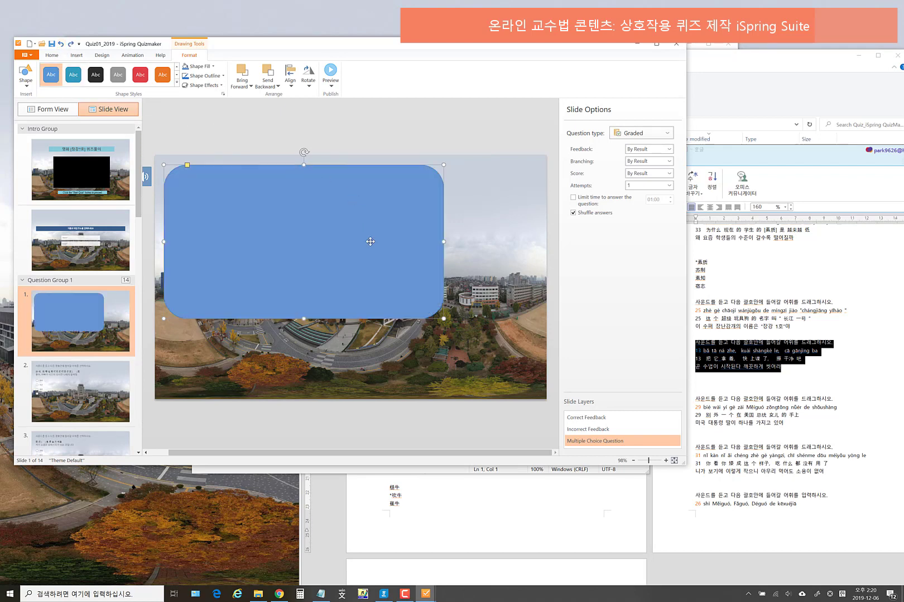
{"action": "left_click_drag", "start_coordinate": [369, 235], "coordinate": [368, 278]}
- Bring slide 1's question text in front of the blue rectangle, with the shape moved up behind it
{"action": "left_click", "coordinate": [279, 171]}
{"action": "left_click", "coordinate": [279, 170]}
{"action": "left_click", "coordinate": [285, 165]}
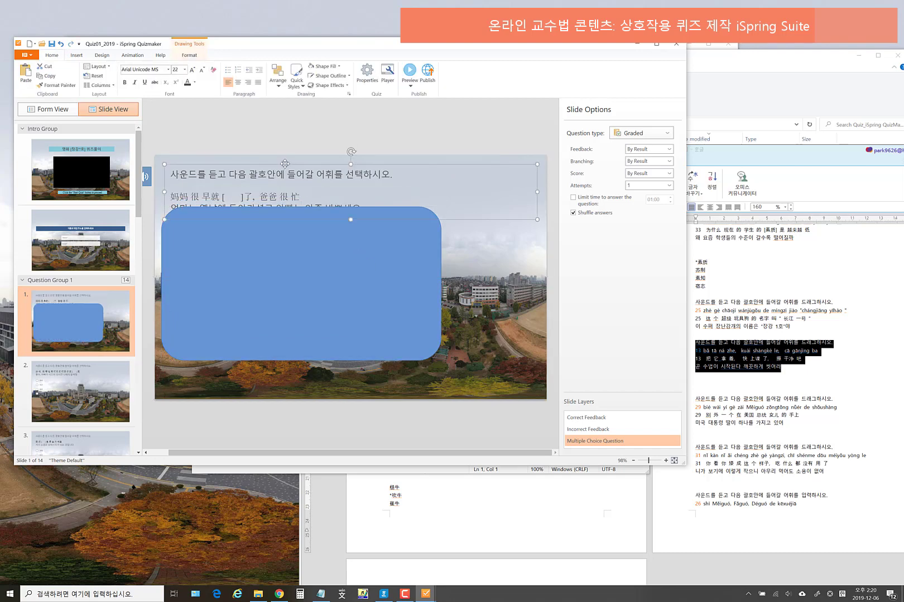
{"action": "right_click", "coordinate": [285, 164]}
{"action": "mouse_move", "coordinate": [332, 176]}
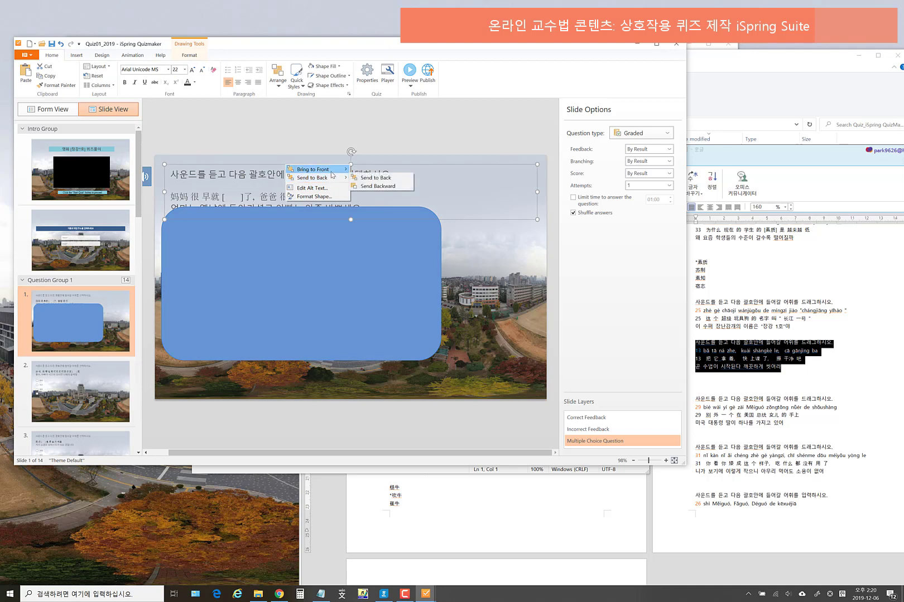
{"action": "left_click", "coordinate": [373, 178]}
{"action": "left_click_drag", "start_coordinate": [335, 262], "coordinate": [334, 239]}
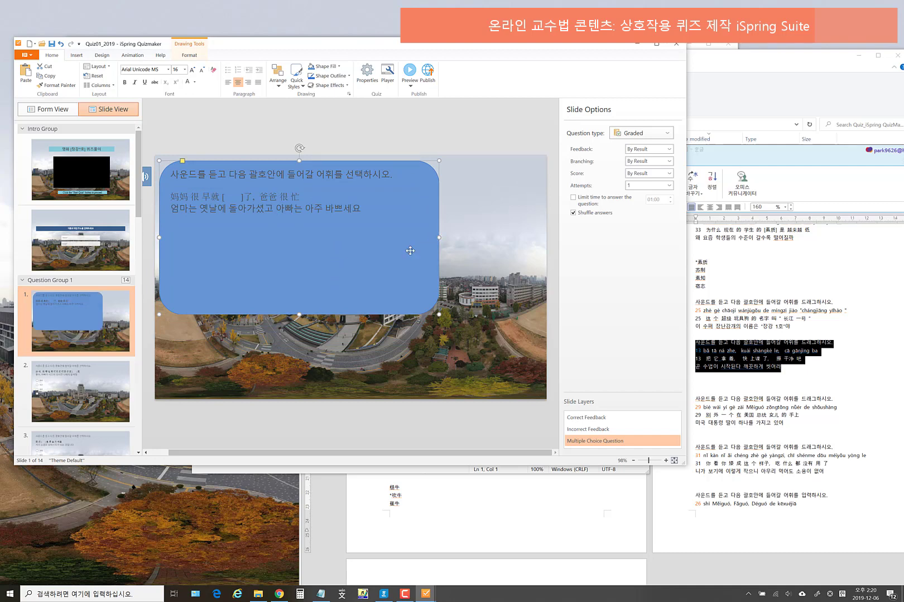
- Shorten and widen the blue rectangle to uncover the answer choices 去世, 出去, 去时
{"action": "left_click", "coordinate": [418, 181]}
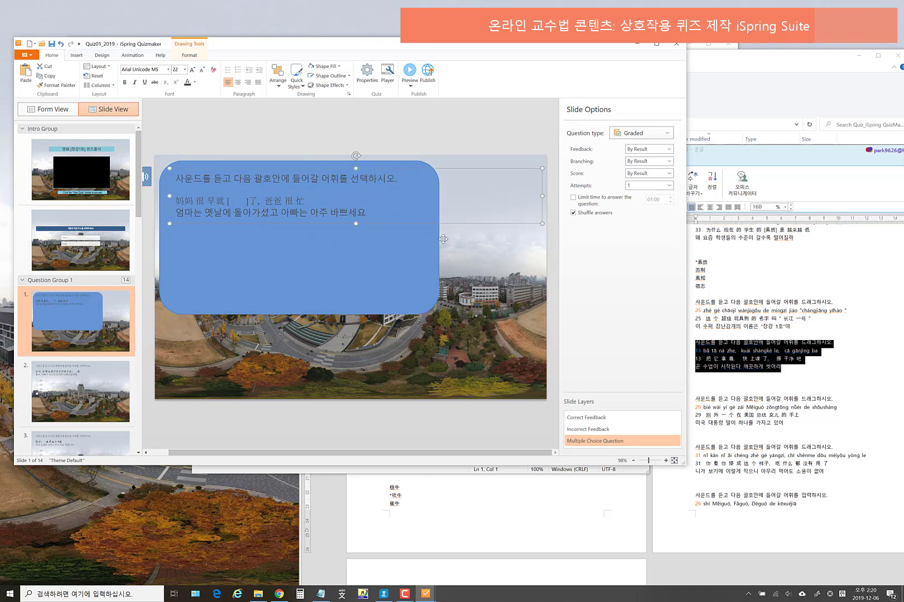
{"action": "left_click", "coordinate": [427, 271]}
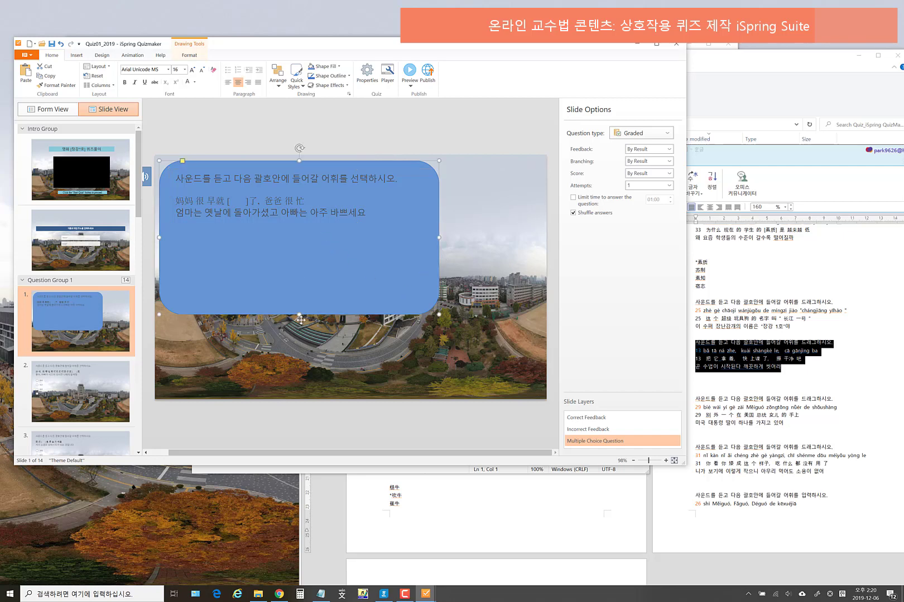
{"action": "left_click_drag", "start_coordinate": [304, 314], "coordinate": [330, 224]}
{"action": "left_click_drag", "start_coordinate": [442, 193], "coordinate": [532, 193]}
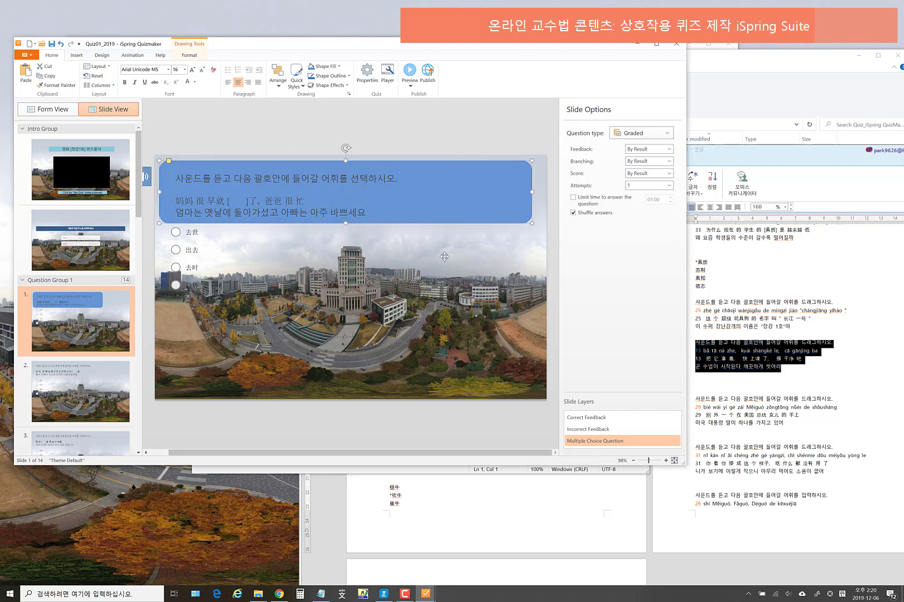
{"action": "left_click", "coordinate": [381, 207]}
{"action": "left_click", "coordinate": [389, 226]}
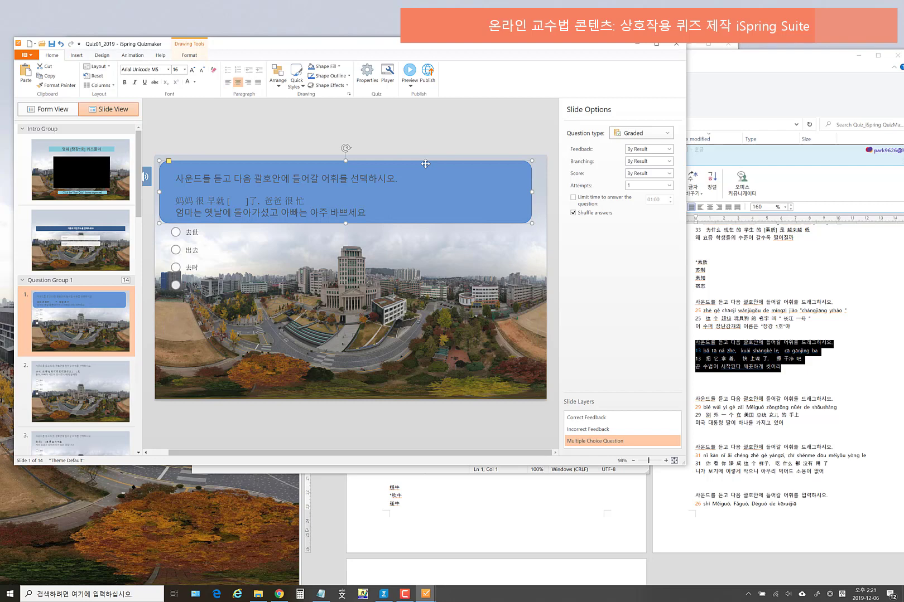
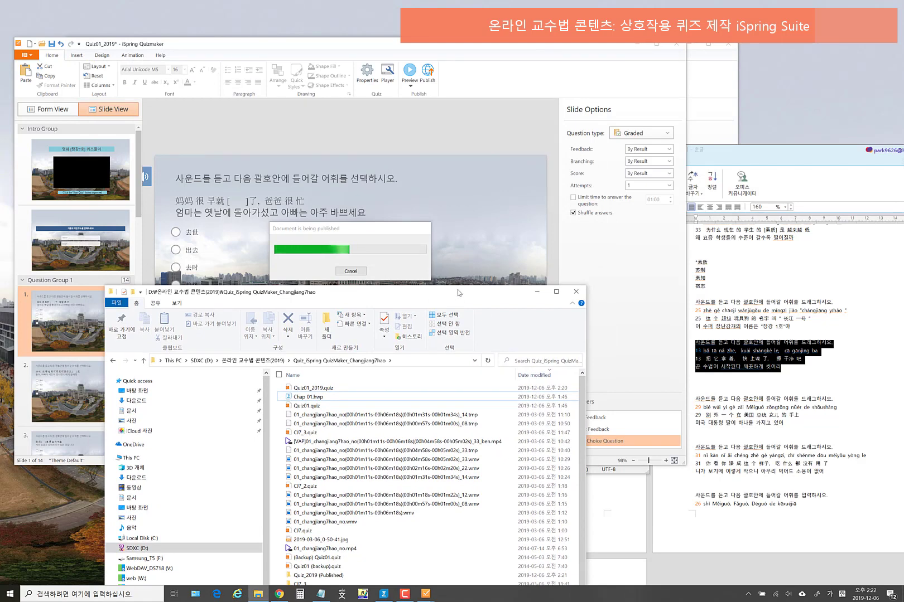
- Move the publishing progress box up and bring a file window alongside it
{"action": "mouse_move", "coordinate": [458, 286]}
{"action": "left_mouse_down"}
{"action": "mouse_move", "coordinate": [457, 373]}
{"action": "mouse_move", "coordinate": [459, 281]}
{"action": "left_mouse_up"}
{"action": "left_click_drag", "start_coordinate": [346, 230], "coordinate": [346, 135]}
{"action": "left_click", "coordinate": [215, 524]}
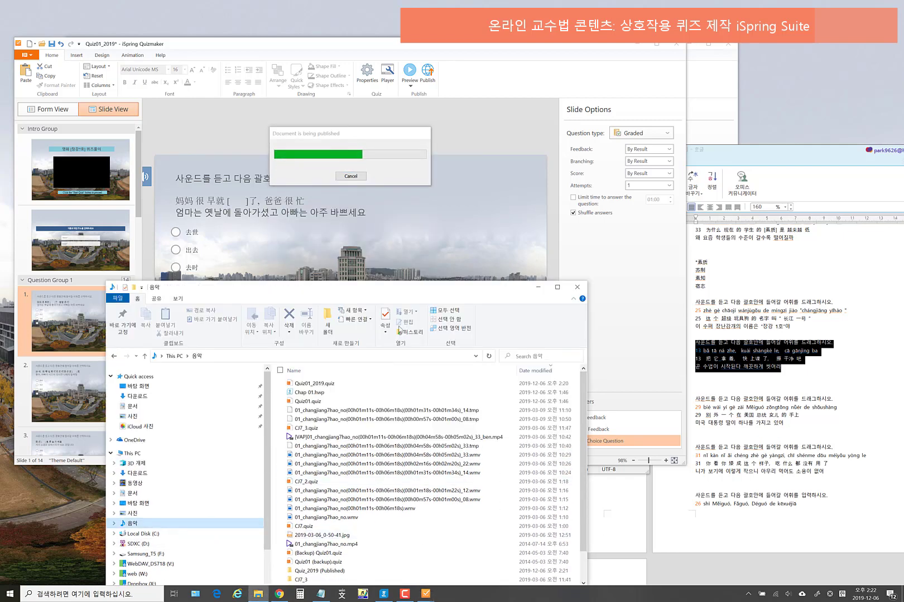
{"action": "left_click_drag", "start_coordinate": [400, 291], "coordinate": [415, 223]}
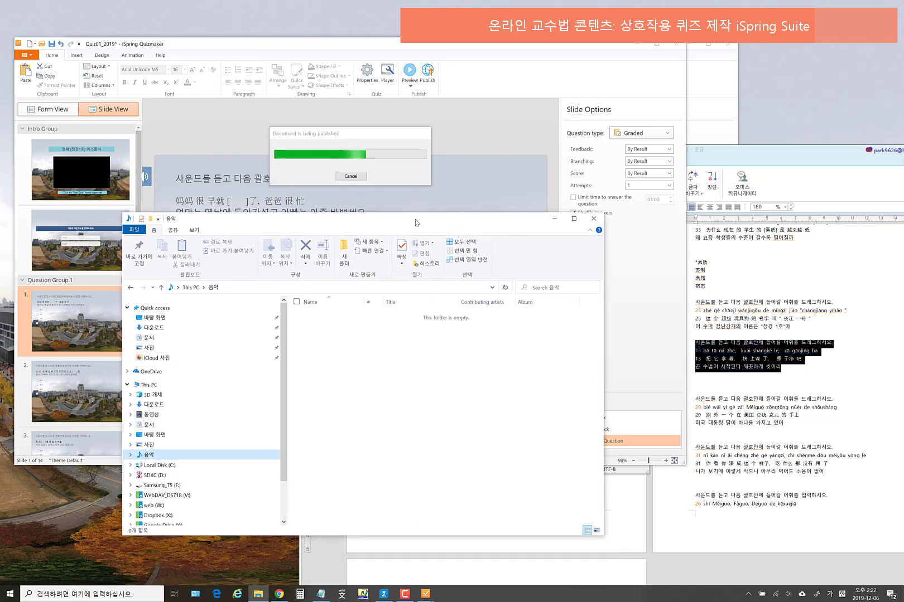
- Browse to D:\온라인 교수법 콘텐츠(2019)\Quiz_iSpring QuizMaker_Changjiang7hao and scroll to Quiz_2019 (Published)
{"action": "left_click", "coordinate": [154, 476]}
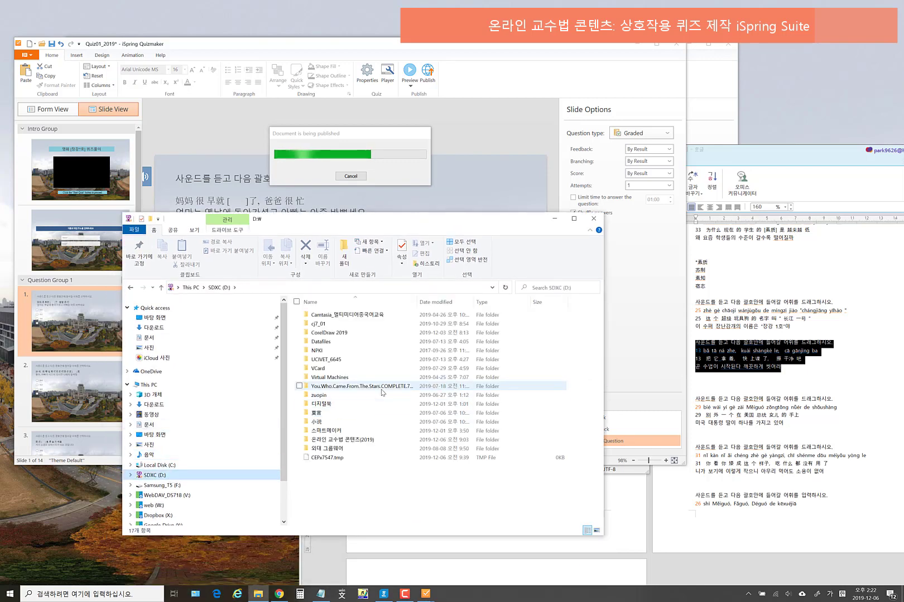
{"action": "left_click", "coordinate": [350, 441]}
{"action": "double_click", "coordinate": [350, 441]}
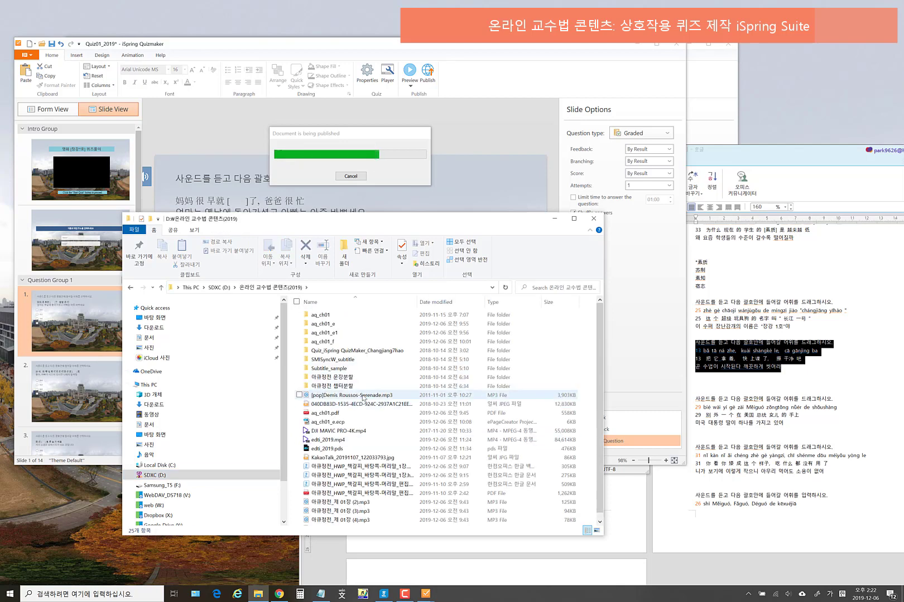
{"action": "left_click", "coordinate": [370, 352]}
{"action": "double_click", "coordinate": [371, 351]}
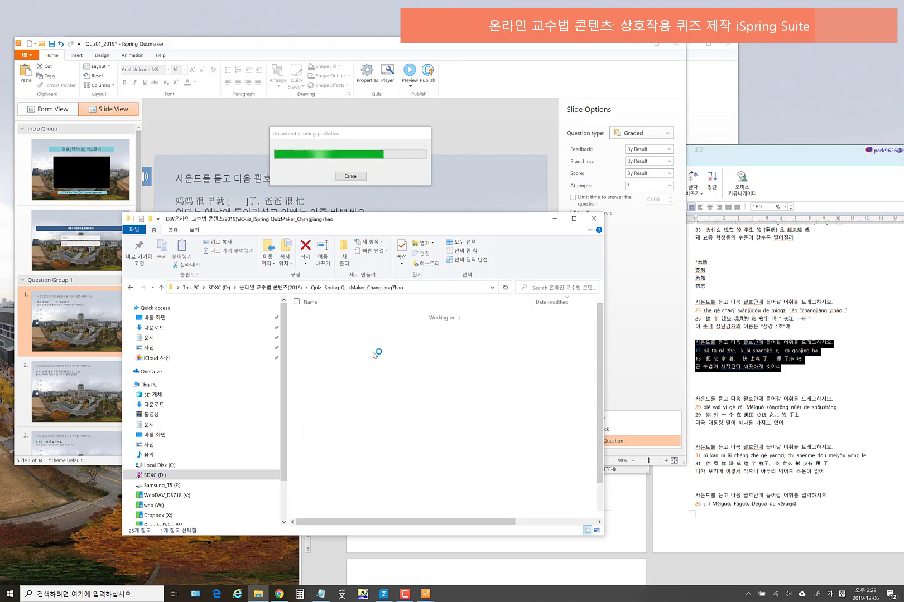
{"action": "scroll", "coordinate": [419, 484], "scroll_direction": "down", "scroll_amount": 1}
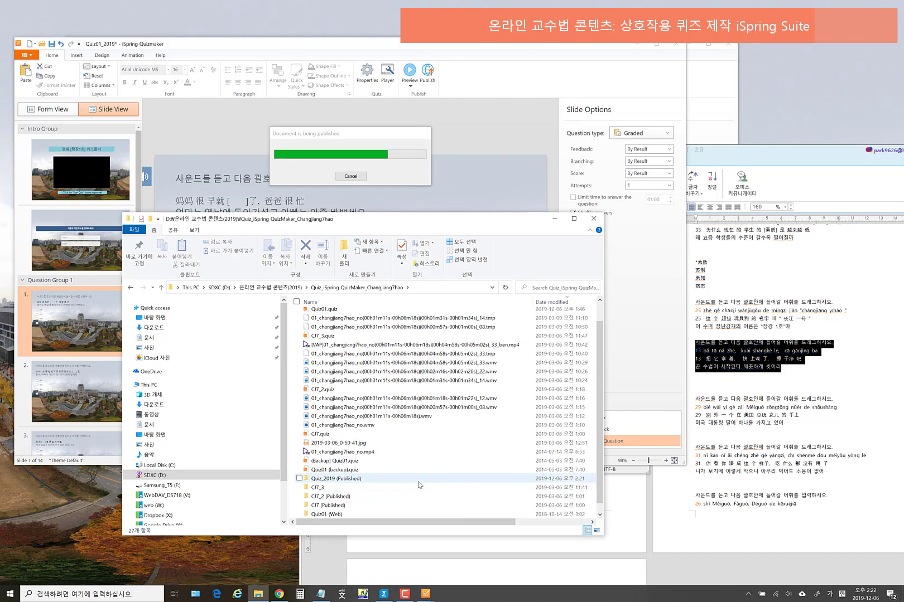
{"action": "scroll", "coordinate": [419, 482], "scroll_direction": "down", "scroll_amount": 1}
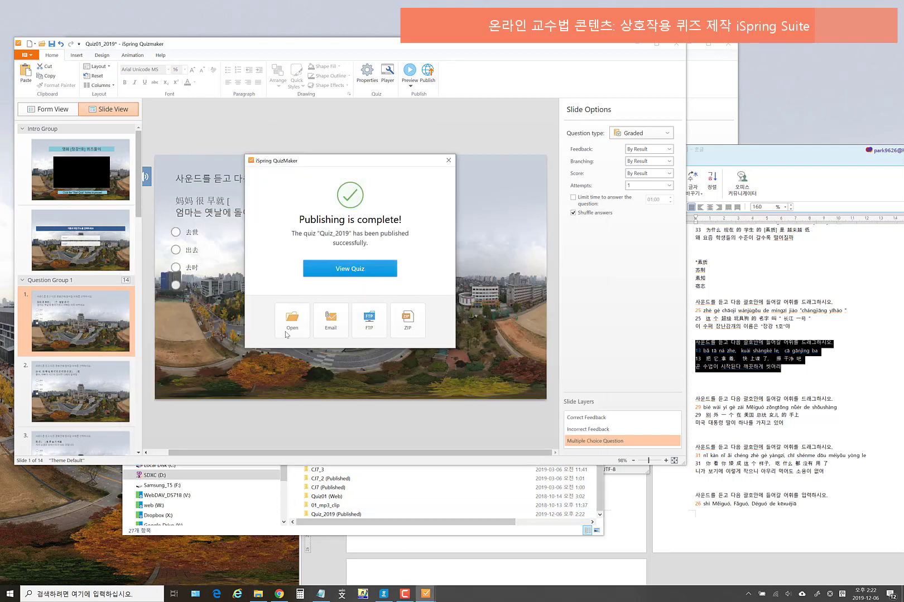
- Open the published output, enter Quiz_2019 (Published) and select its index.html
{"action": "left_click", "coordinate": [291, 320]}
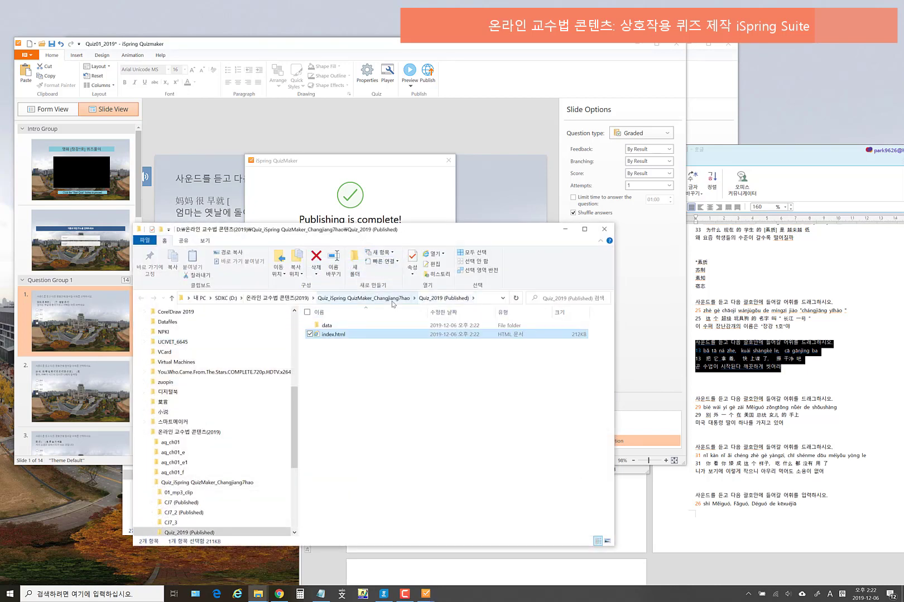
{"action": "left_click", "coordinate": [368, 298]}
{"action": "scroll", "coordinate": [379, 496], "scroll_direction": "down", "scroll_amount": 2}
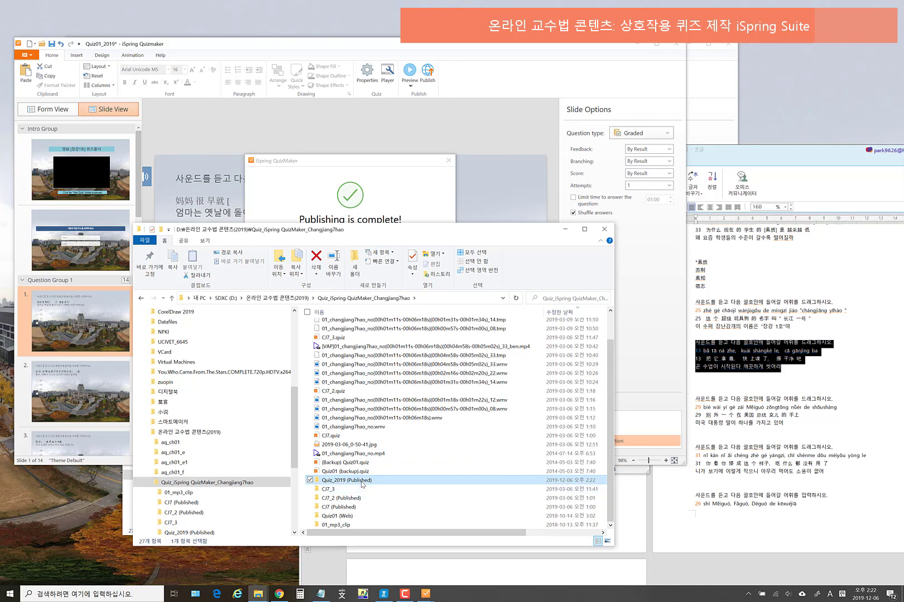
{"action": "double_click", "coordinate": [362, 483]}
{"action": "left_click", "coordinate": [339, 337]}
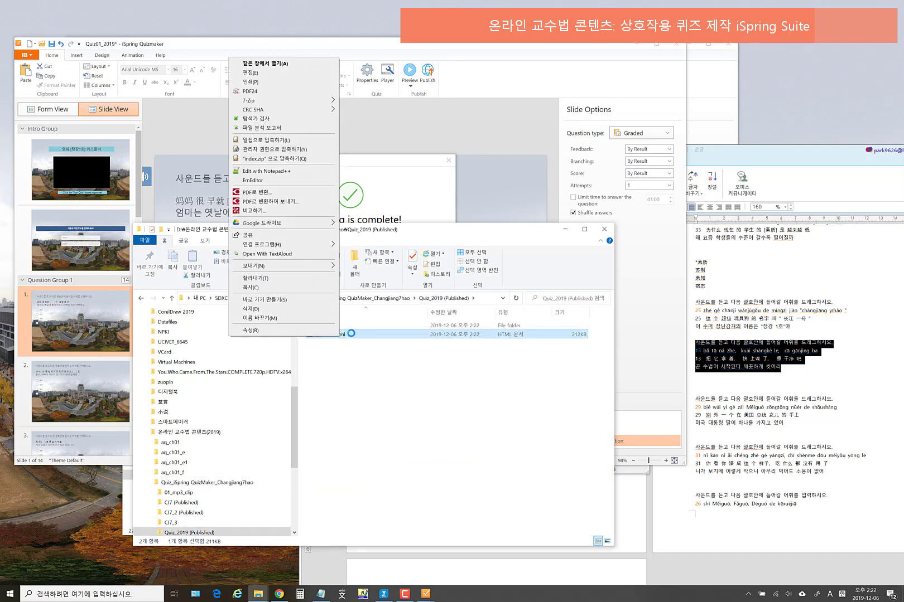
{"action": "left_click", "coordinate": [352, 333]}
{"action": "double_click", "coordinate": [352, 335]}
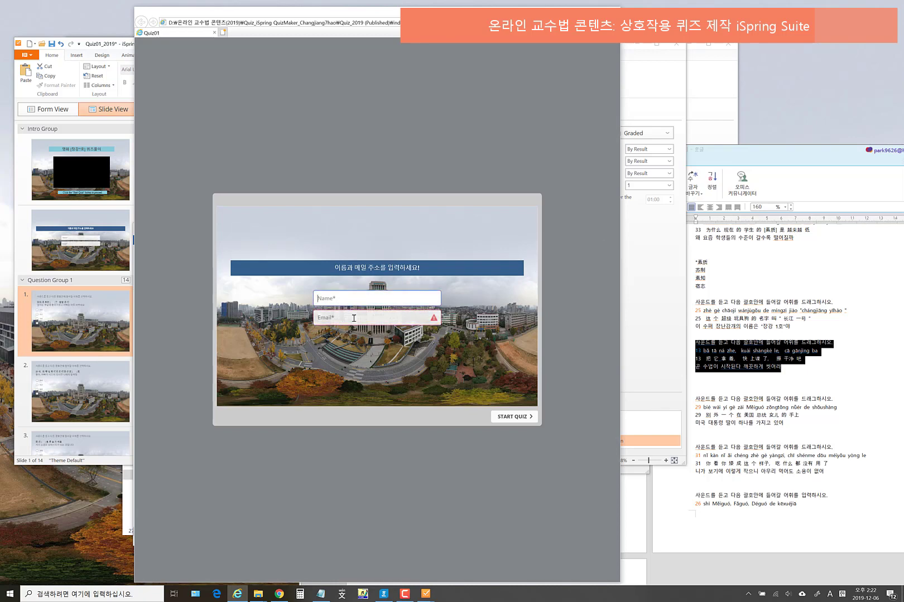
{"action": "left_click", "coordinate": [516, 417]}
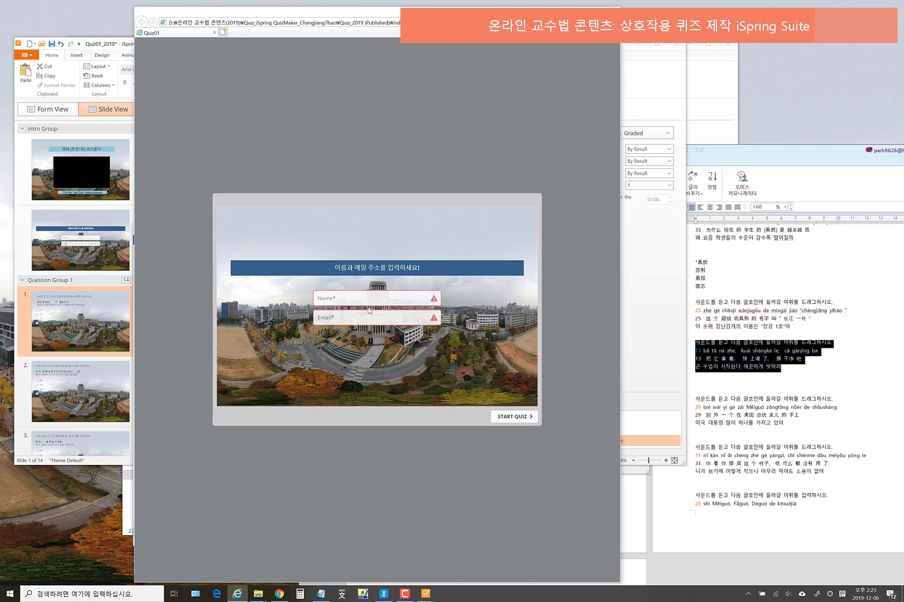
{"action": "left_click", "coordinate": [610, 11]}
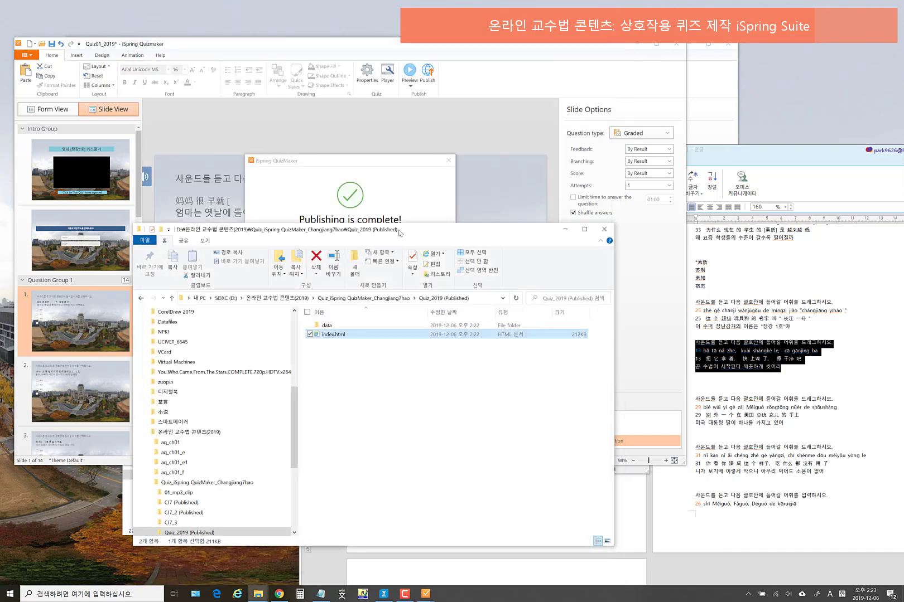
- Dismiss the publishing-complete notice and go back up to the quiz project folder
{"action": "left_click", "coordinate": [391, 196]}
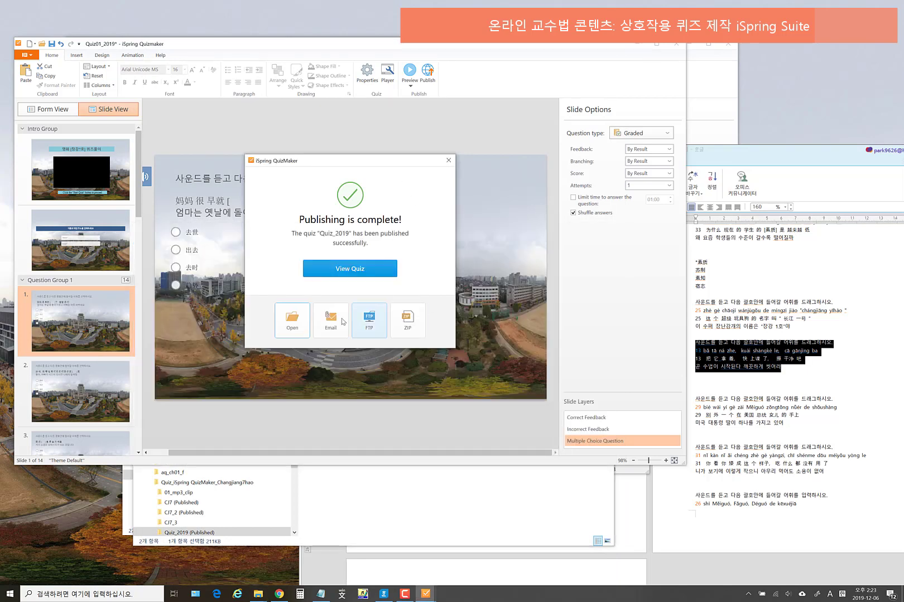
{"action": "left_click", "coordinate": [448, 160]}
{"action": "left_click", "coordinate": [483, 510]}
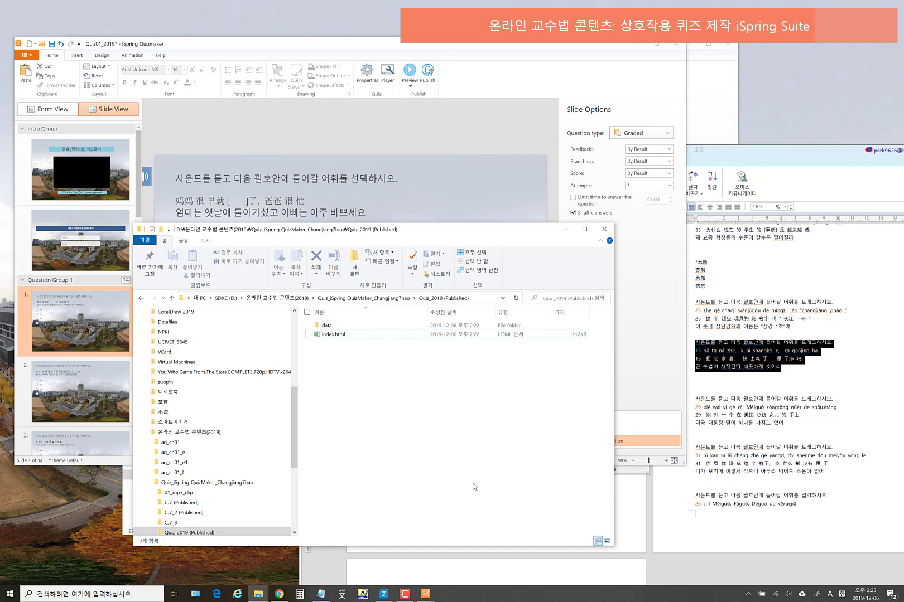
{"action": "left_click", "coordinate": [357, 299]}
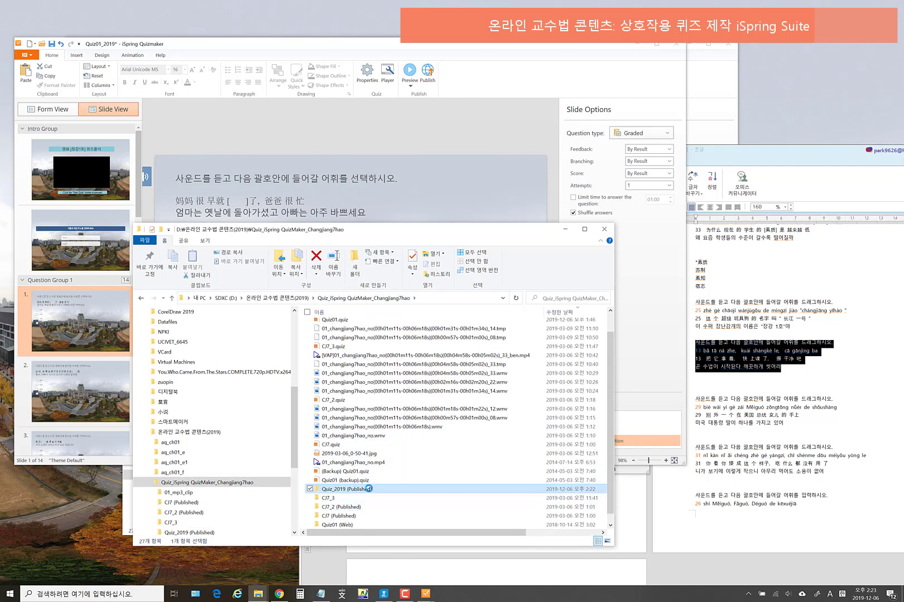
- Rename the Quiz_2019 (Published) folder to Quiz_2019
{"action": "right_click", "coordinate": [370, 487]}
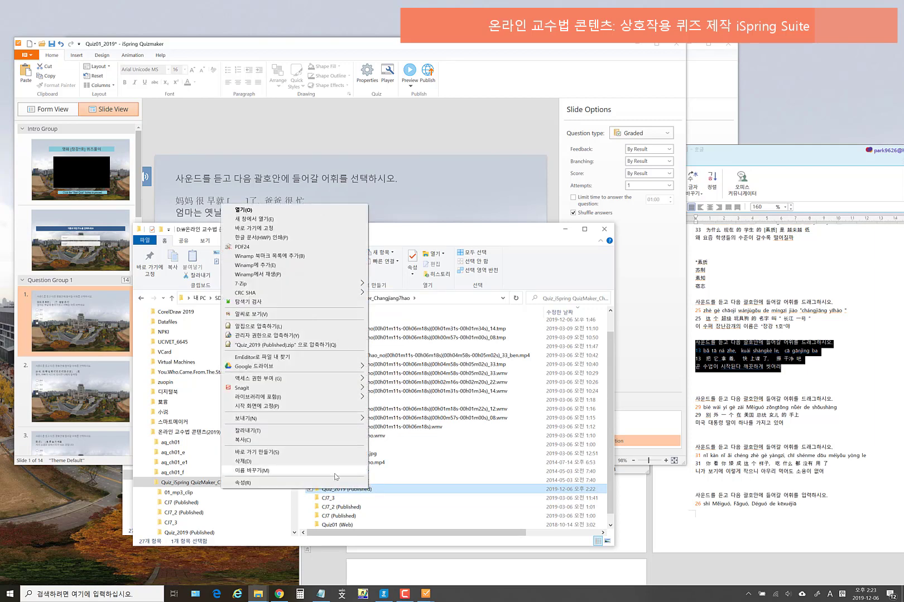
{"action": "left_click", "coordinate": [245, 467]}
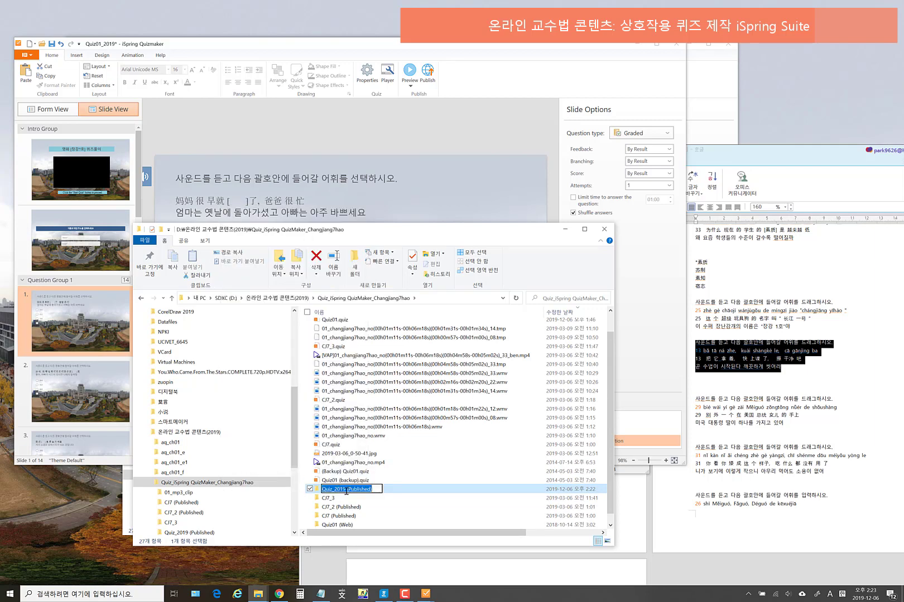
{"action": "left_click_drag", "start_coordinate": [346, 491], "coordinate": [434, 491]}
{"action": "key", "text": "BackSpace"}
{"action": "key", "text": "Return"}
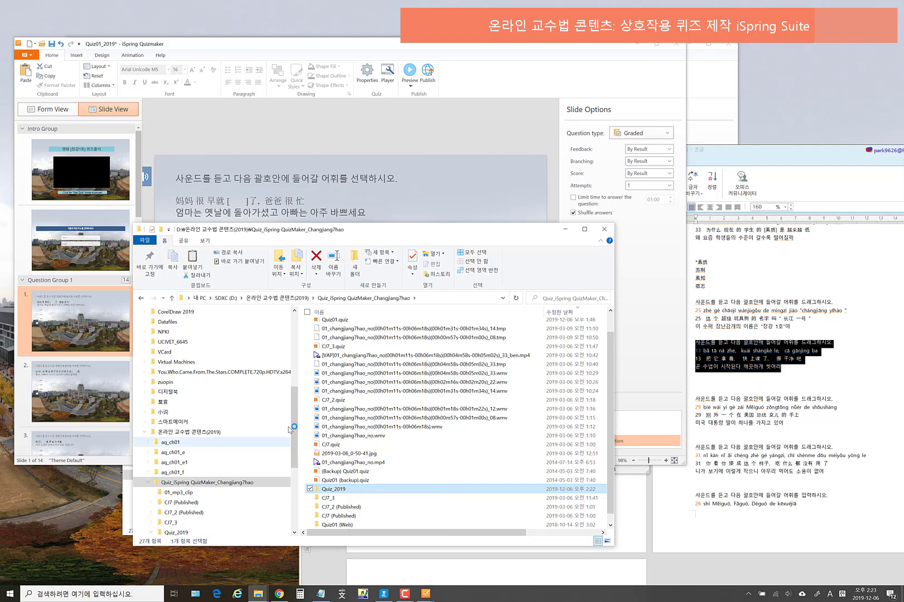
- Navigate to the web\Quiz folder on the WebDAV_DS718 (V:) server drive
{"action": "scroll", "coordinate": [295, 417], "scroll_direction": "up", "scroll_amount": 4}
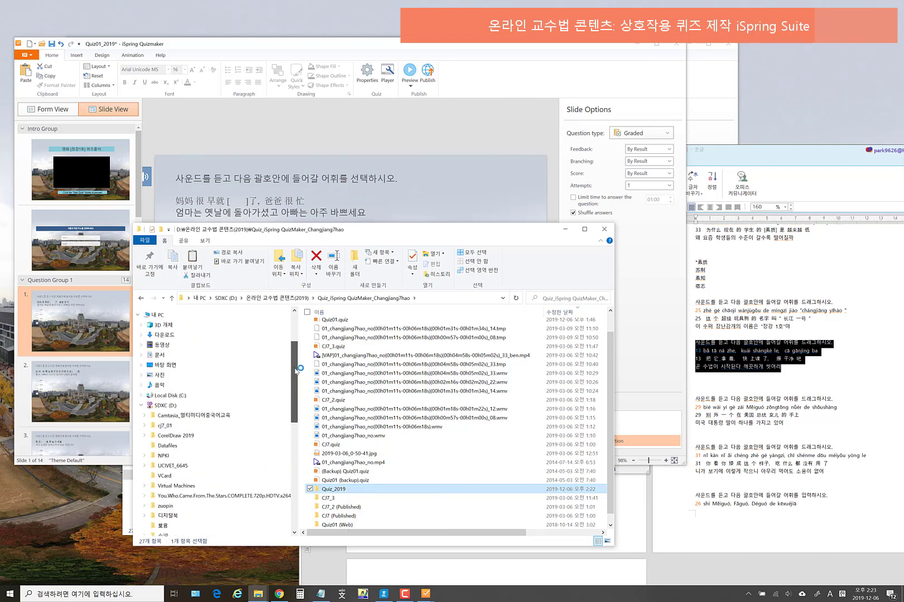
{"action": "left_click", "coordinate": [141, 405]}
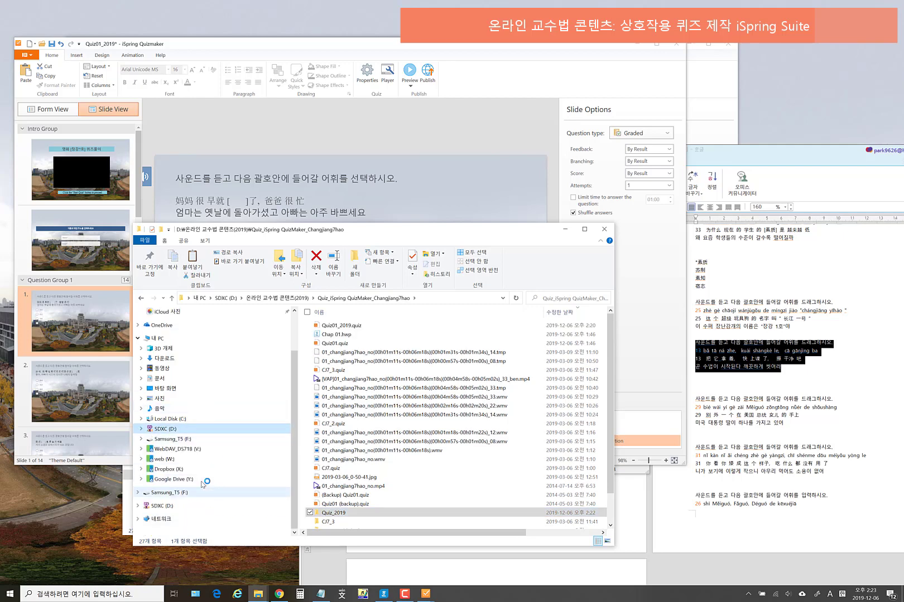
{"action": "left_click", "coordinate": [173, 449]}
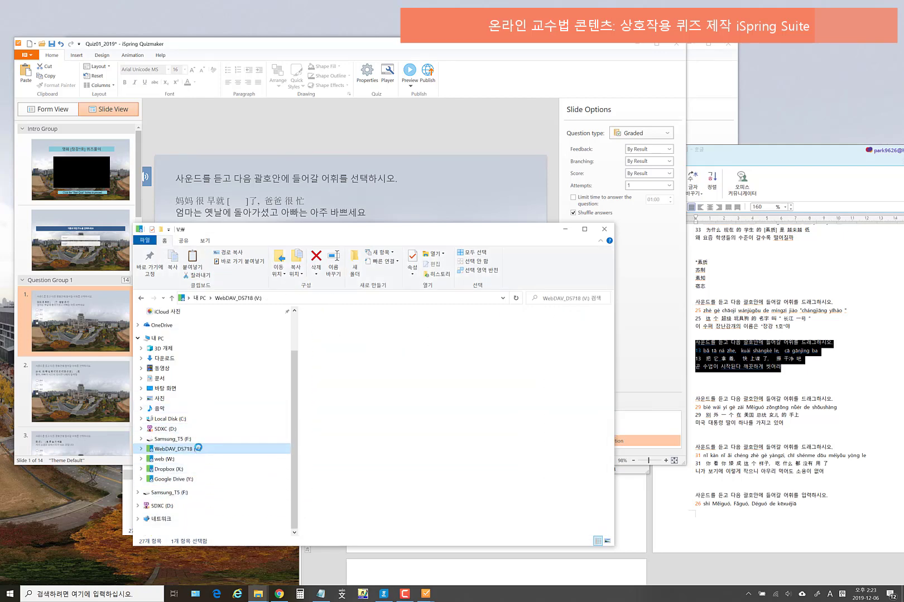
{"action": "left_click", "coordinate": [329, 399]}
{"action": "double_click", "coordinate": [329, 399]}
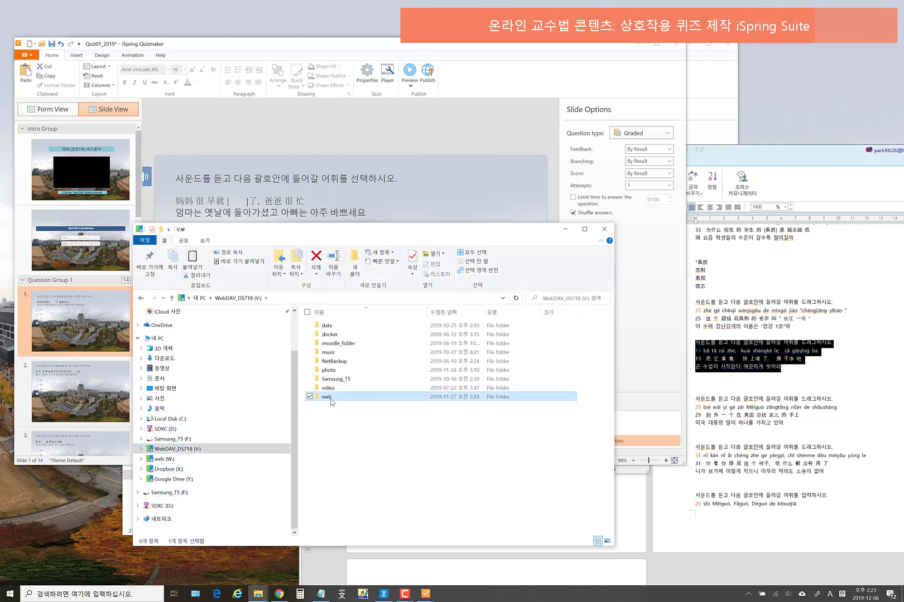
{"action": "scroll", "coordinate": [413, 485], "scroll_direction": "down", "scroll_amount": 6}
{"action": "scroll", "coordinate": [412, 488], "scroll_direction": "down", "scroll_amount": 20}
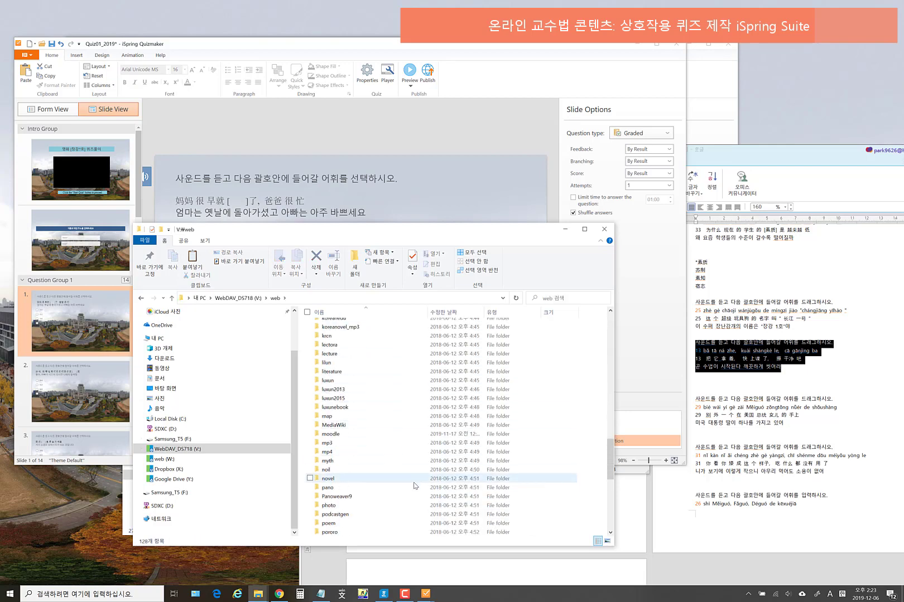
{"action": "scroll", "coordinate": [391, 489], "scroll_direction": "down", "scroll_amount": 3}
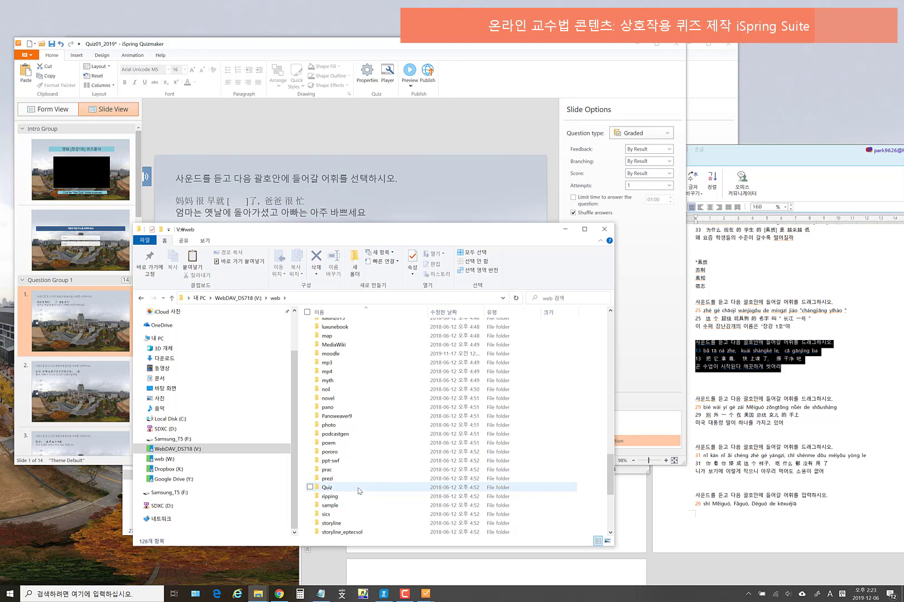
{"action": "double_click", "coordinate": [358, 490]}
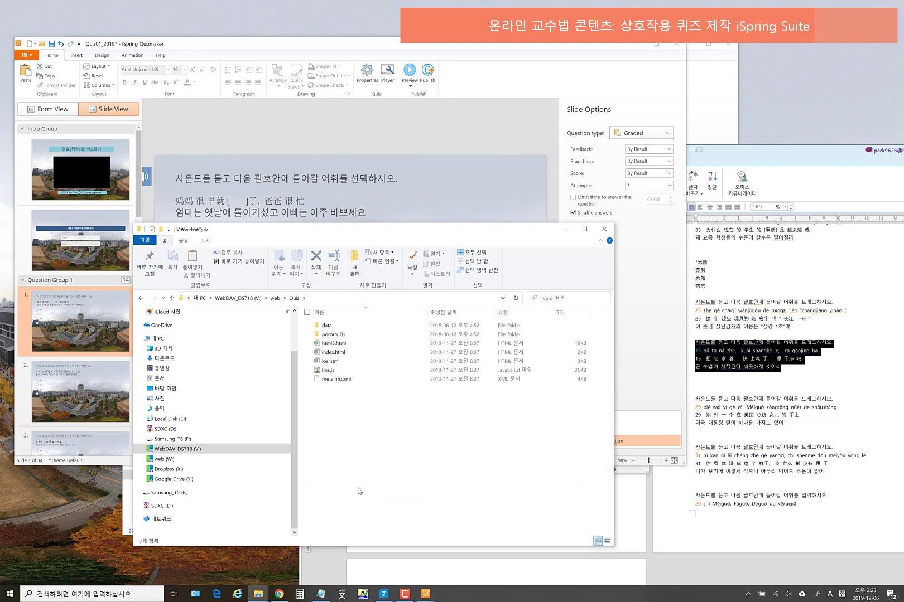
- Paste the Quiz_2019 folder there and open it
{"action": "key", "text": "ctrl+v"}
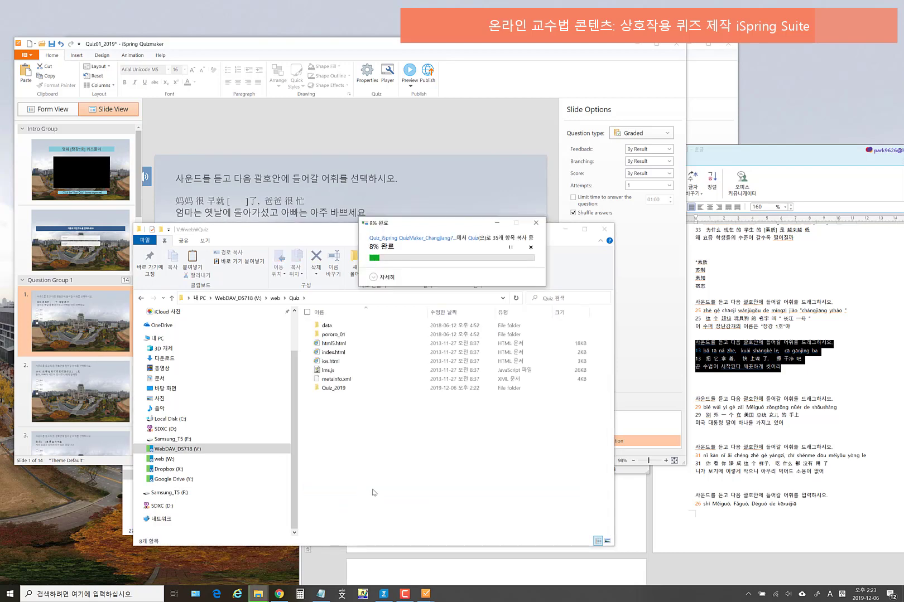
{"action": "left_click", "coordinate": [341, 391]}
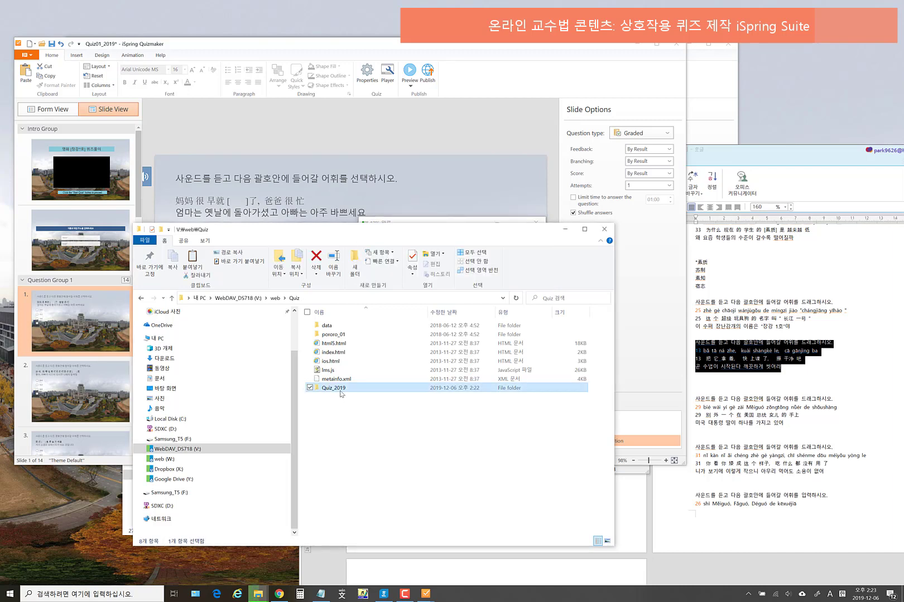
{"action": "double_click", "coordinate": [340, 390]}
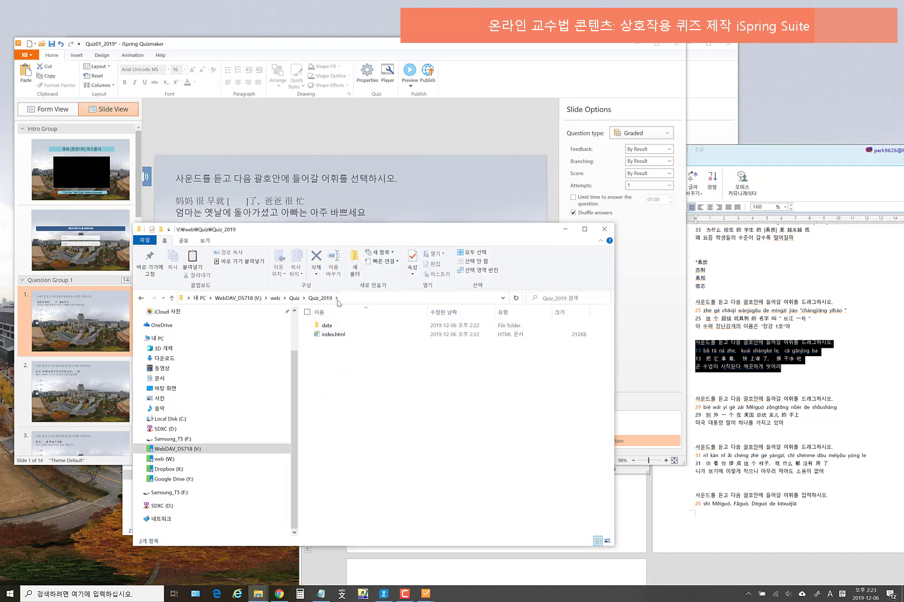
- Select the Quiz\Quiz_2019 part of the folder path and launch Internet Explorer
{"action": "left_click", "coordinate": [347, 297]}
{"action": "left_click_drag", "start_coordinate": [251, 300], "coordinate": [211, 304]}
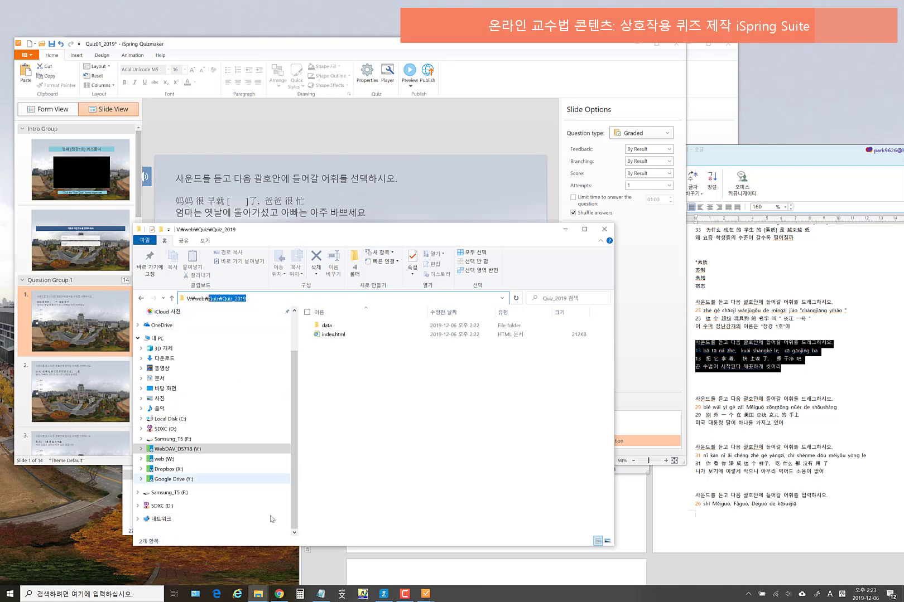
{"action": "left_click", "coordinate": [237, 594]}
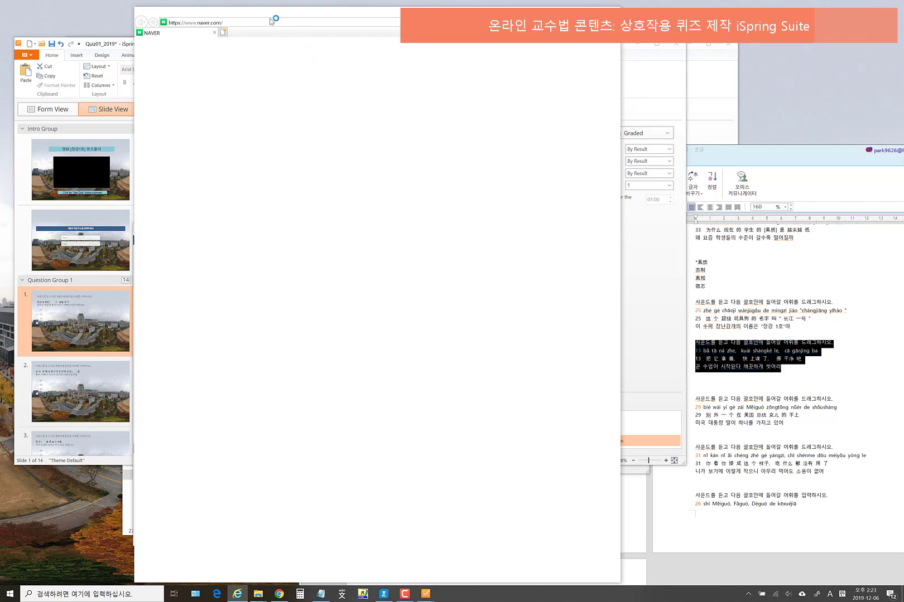
- Load baseground.synology.me/Quiz/Quiz_2019/index.html, replacing the pasted backslash with a slash
{"action": "left_click", "coordinate": [171, 23]}
{"action": "type", "text": "baseground.synology.me/"}
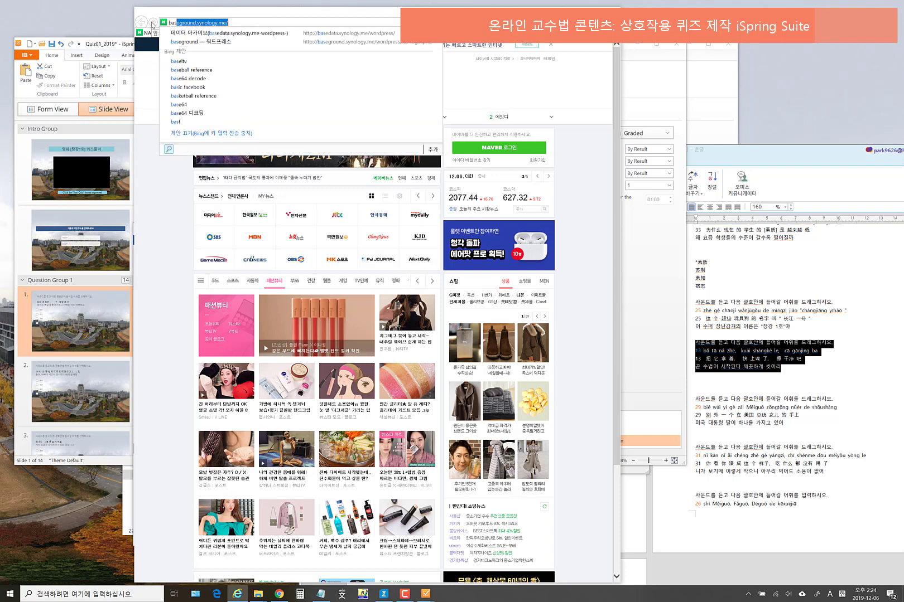
{"action": "left_click", "coordinate": [235, 23]}
{"action": "type", "text": "Quiz₩Quiz_2019"}
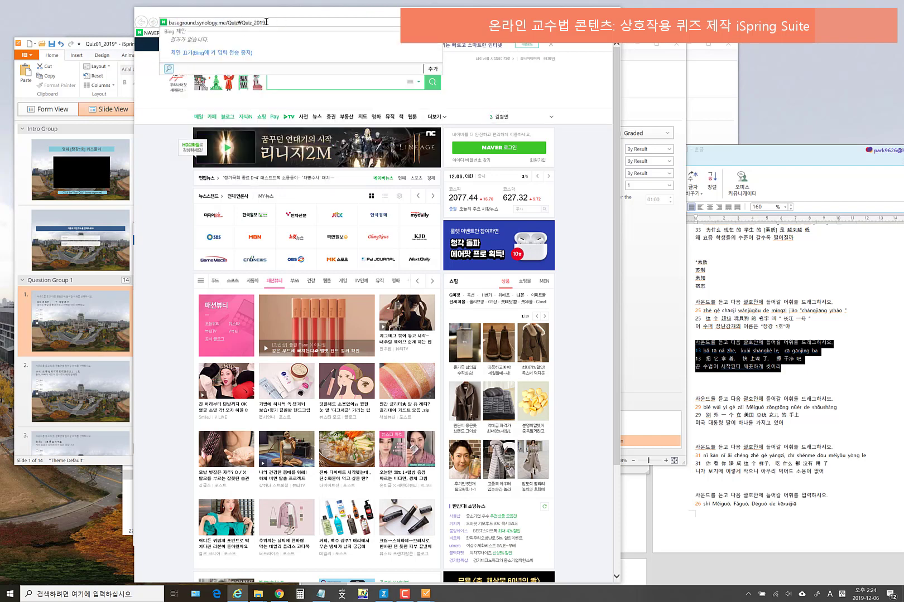
{"action": "key", "text": "BackSpace"}
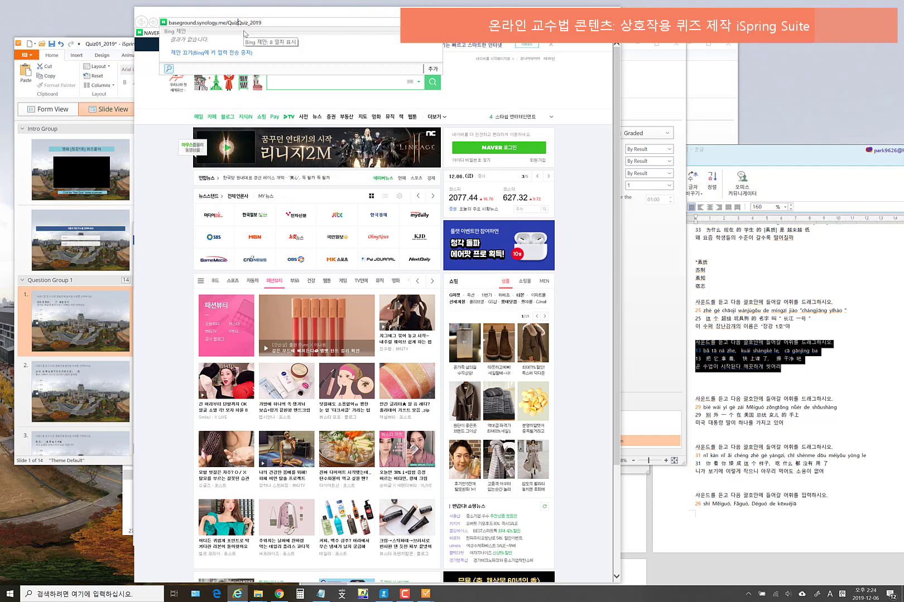
{"action": "type", "text": "/Quiz_2019"}
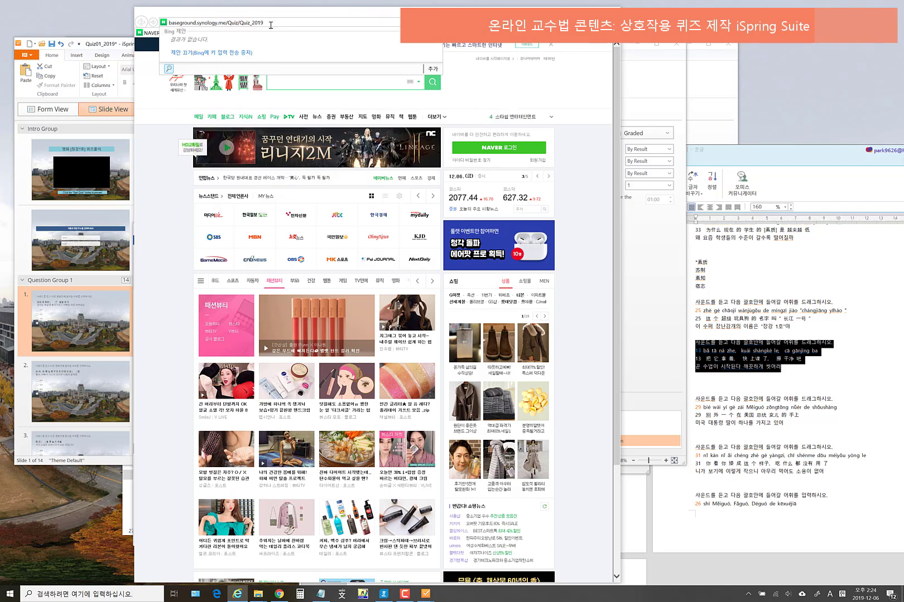
{"action": "type", "text": "/index."}
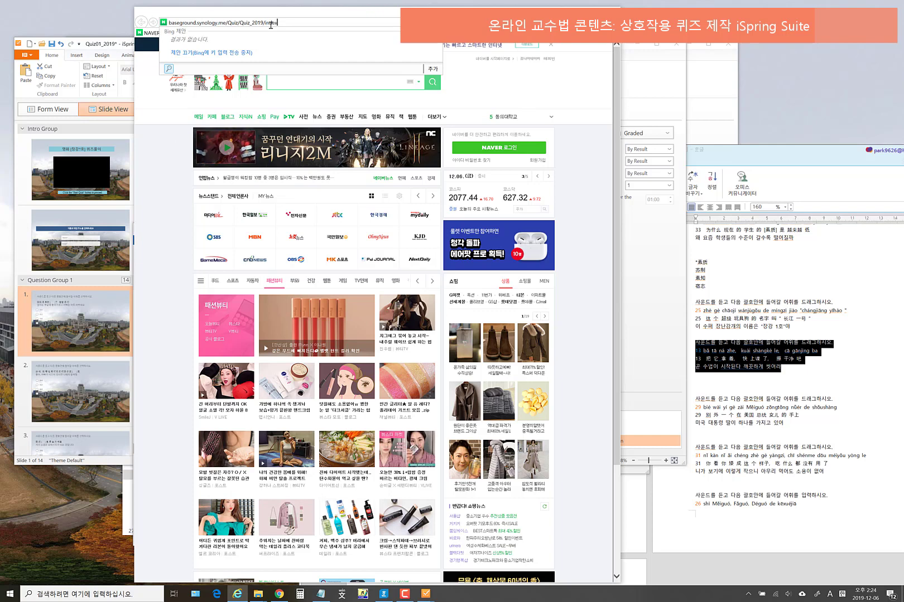
{"action": "type", "text": "html"}
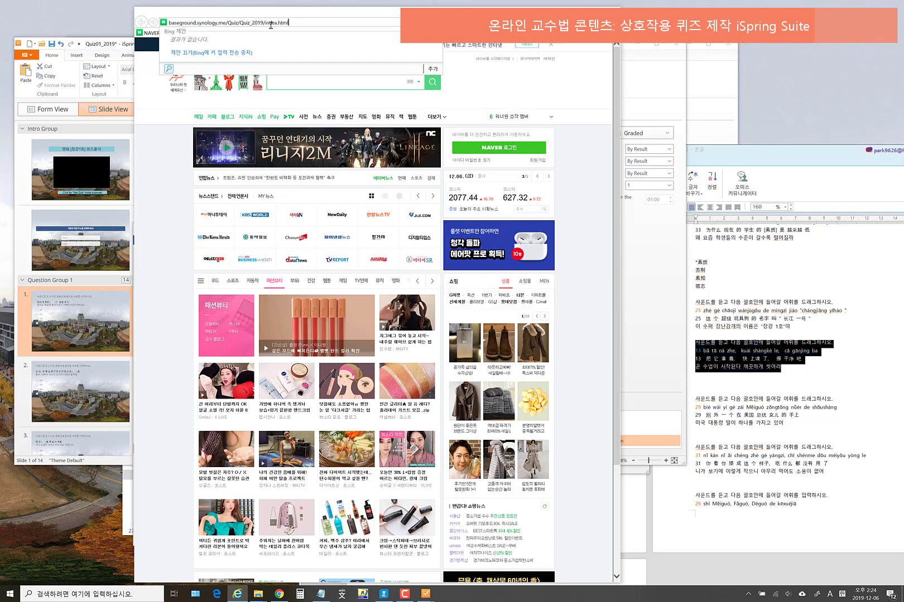
{"action": "left_click_drag", "start_coordinate": [316, 23], "coordinate": [163, 24]}
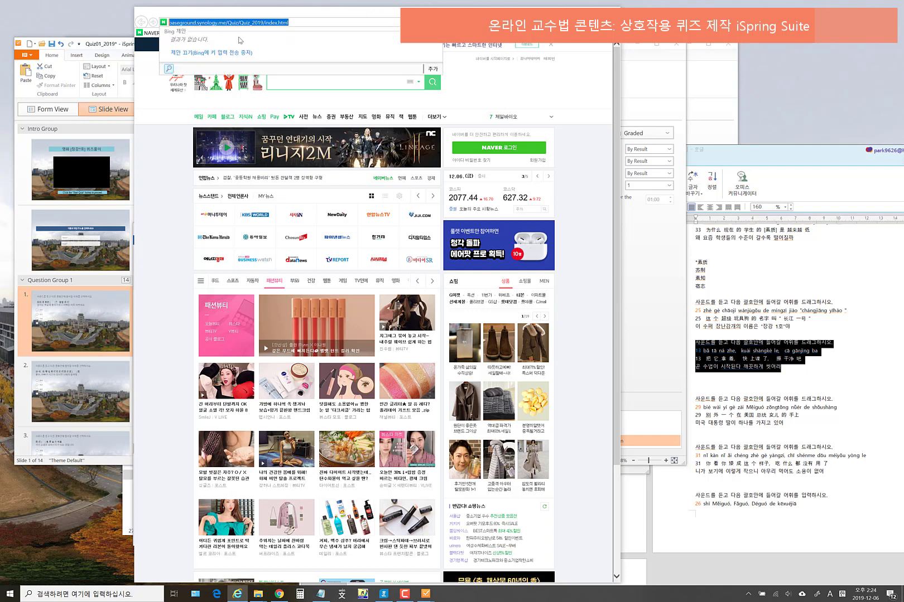
{"action": "left_click", "coordinate": [320, 21]}
{"action": "key", "text": "Return"}
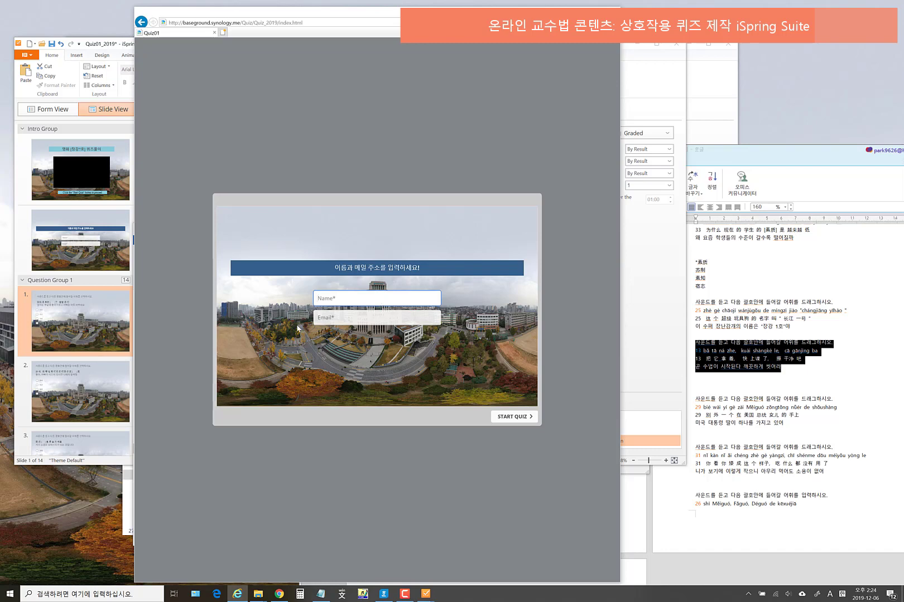
- Launch Reflector Teacher via a Windows search for 're' to mirror the iPhone
{"action": "left_click", "coordinate": [45, 594]}
{"action": "type", "text": "re"}
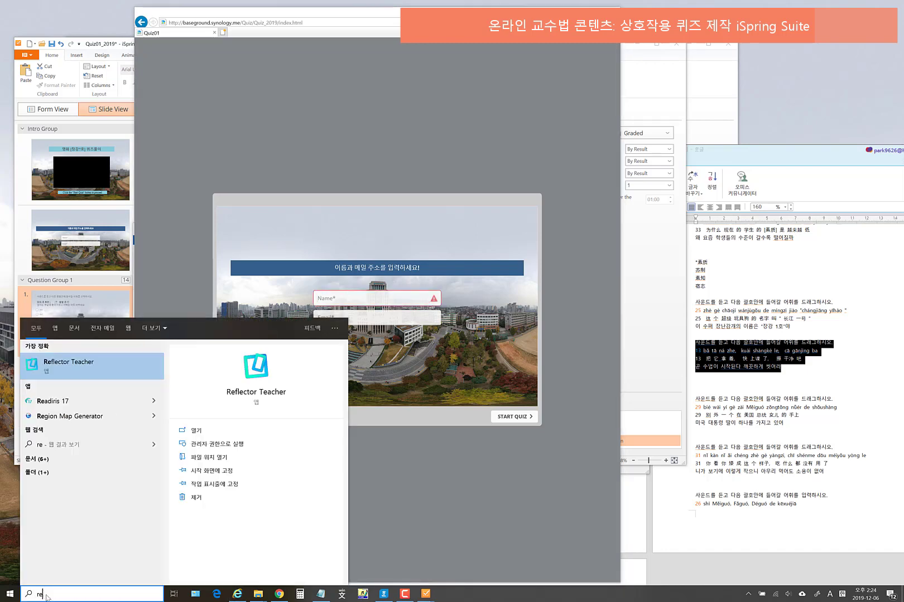
{"action": "left_click", "coordinate": [63, 361]}
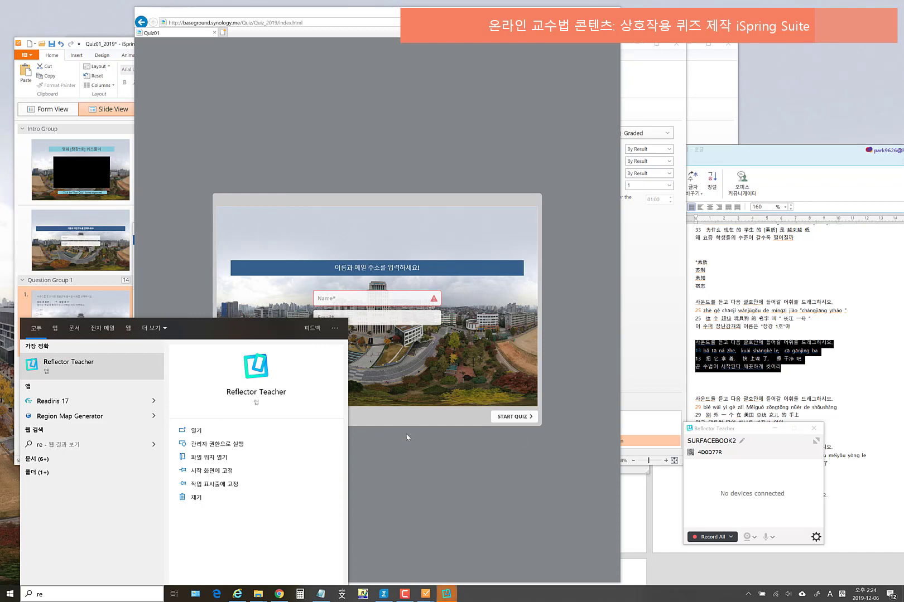
{"action": "left_click", "coordinate": [412, 473]}
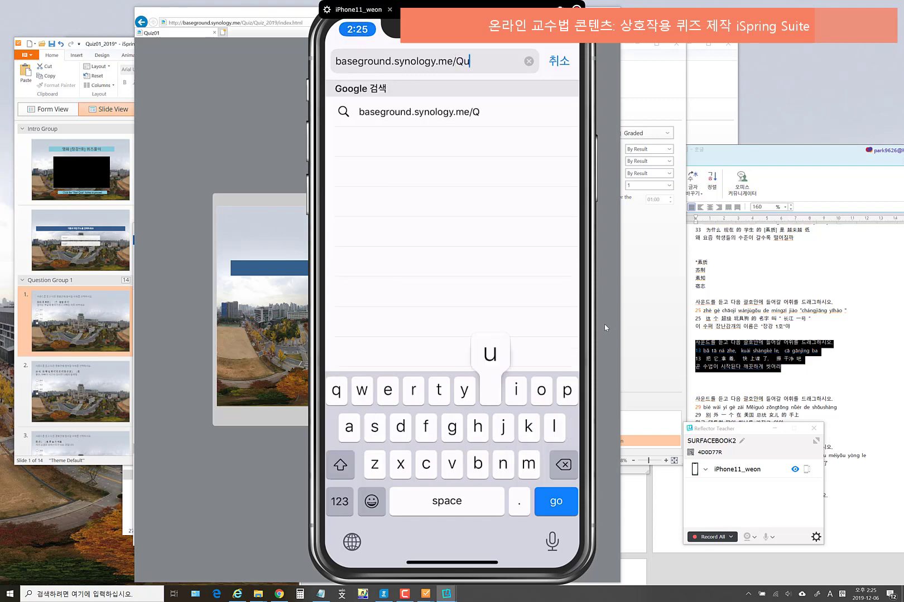
- Complete the iPhone Safari address with /Quiz_2019/index.html and load it
{"action": "left_click", "coordinate": [237, 594]}
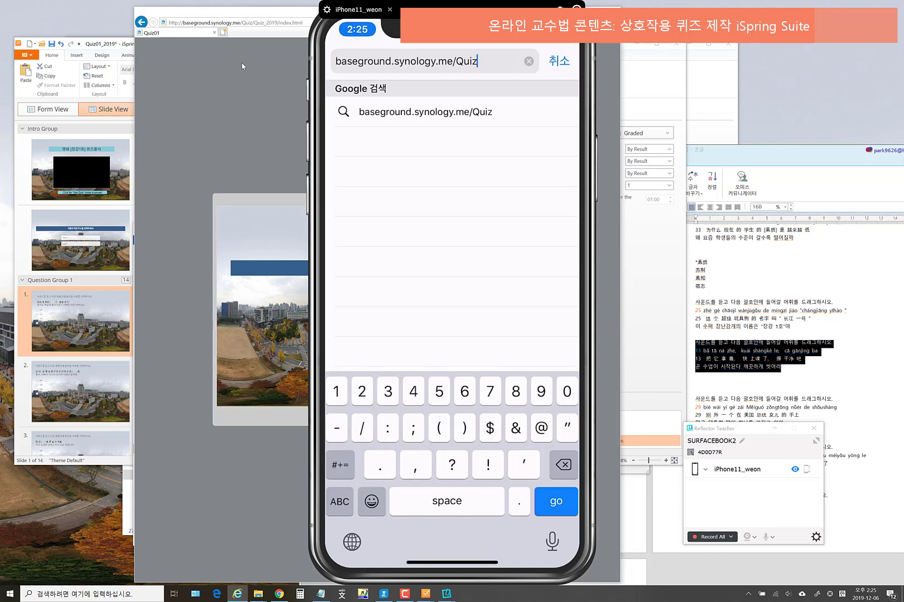
{"action": "type", "text": "/"}
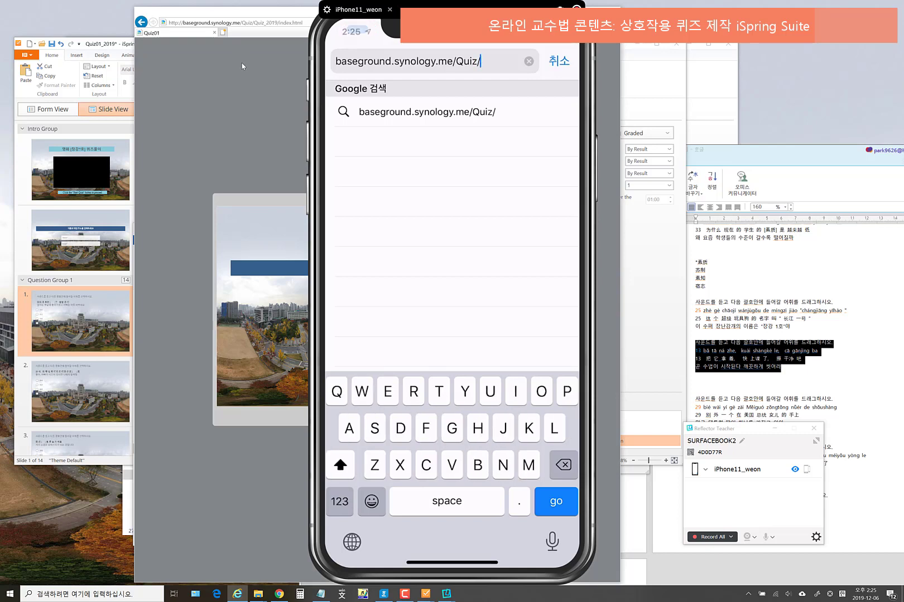
{"action": "type", "text": "Quiz"}
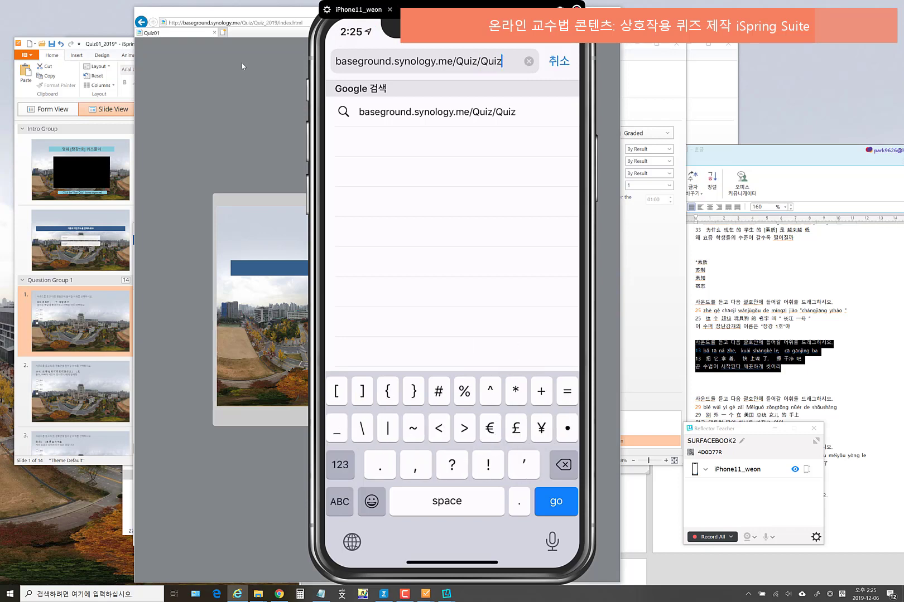
{"action": "type", "text": "_2019"}
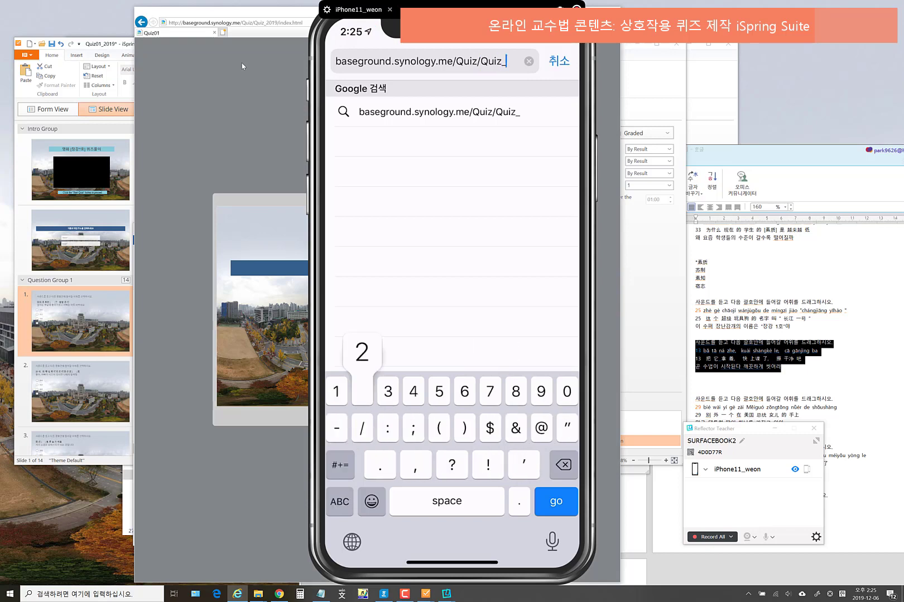
{"action": "type", "text": "/"}
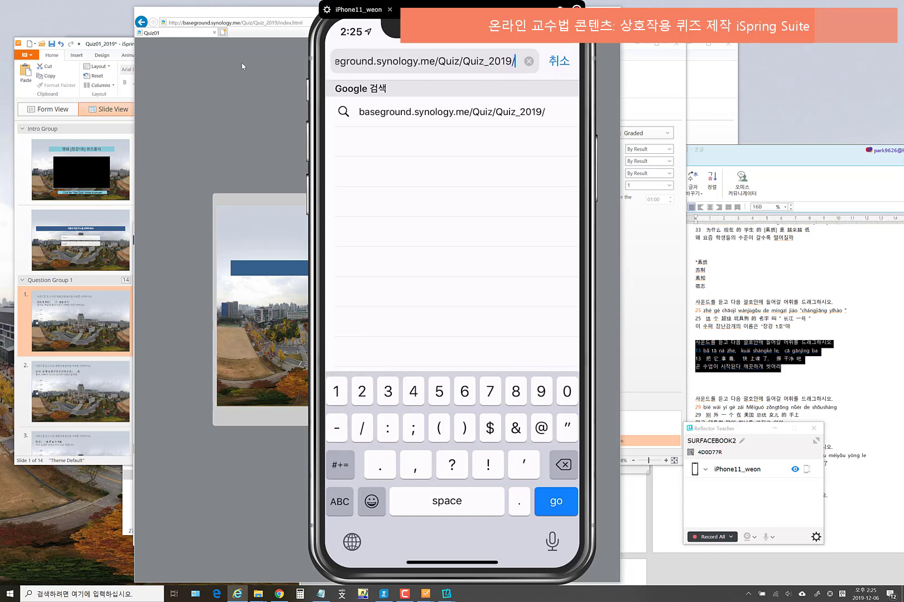
{"action": "type", "text": "inde"}
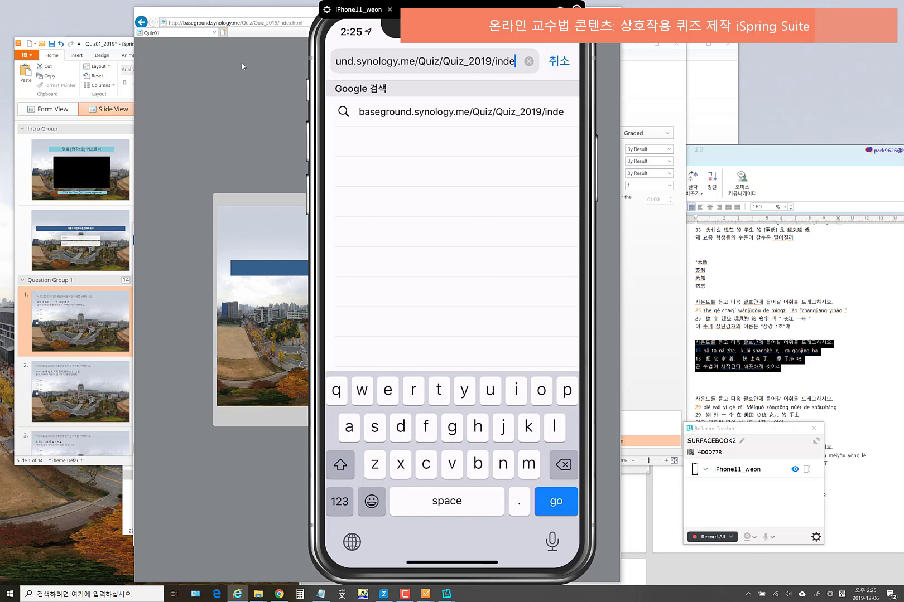
{"action": "type", "text": "x.h"}
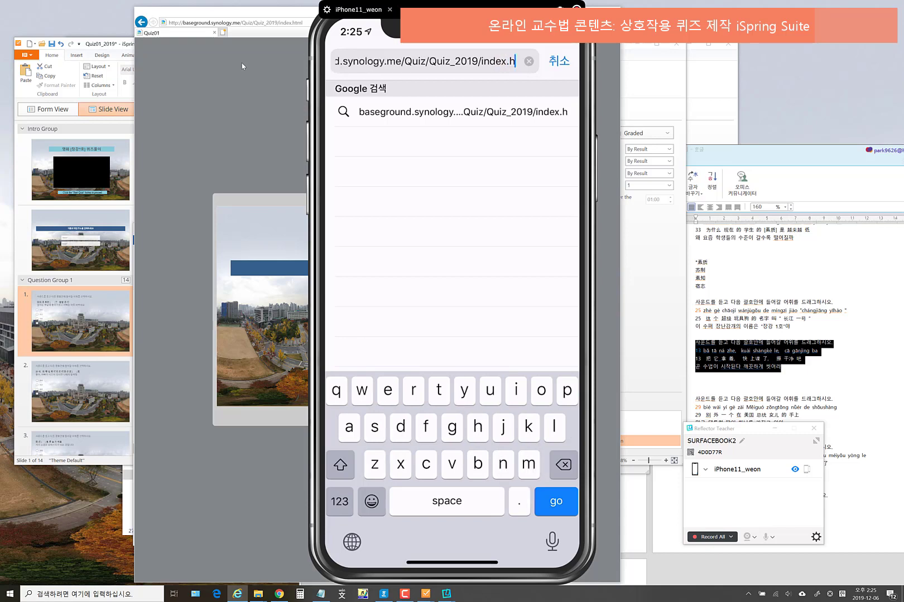
{"action": "type", "text": "tml"}
{"action": "key", "text": "Return"}
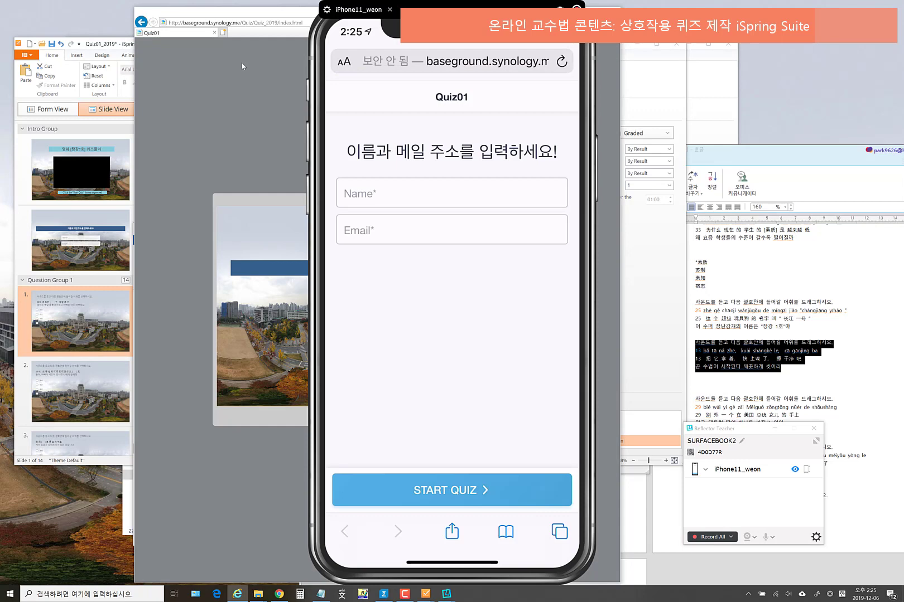
- Enter the participant's name in the Name field using the Korean keyboard
{"action": "left_click", "coordinate": [452, 193]}
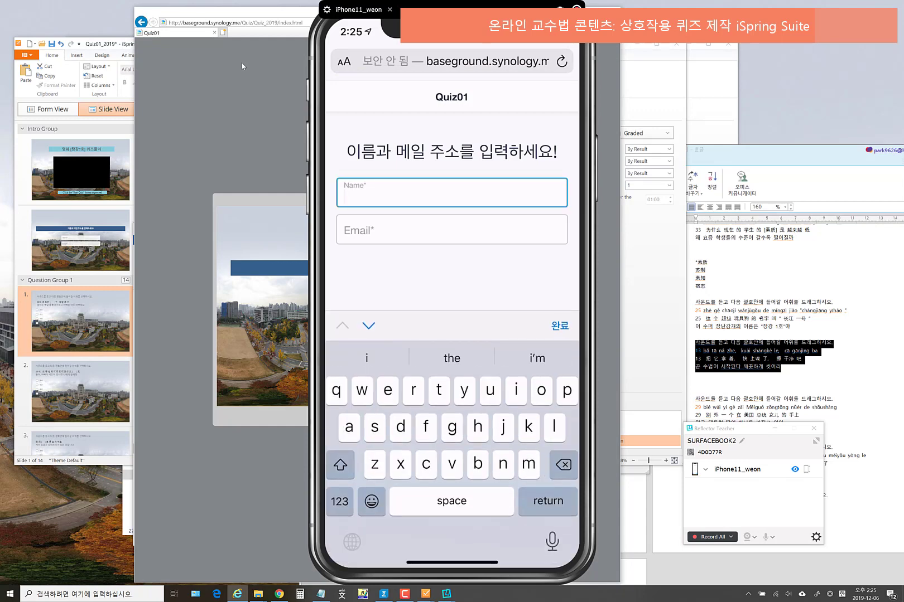
{"action": "left_click", "coordinate": [352, 542]}
{"action": "left_click", "coordinate": [351, 542]}
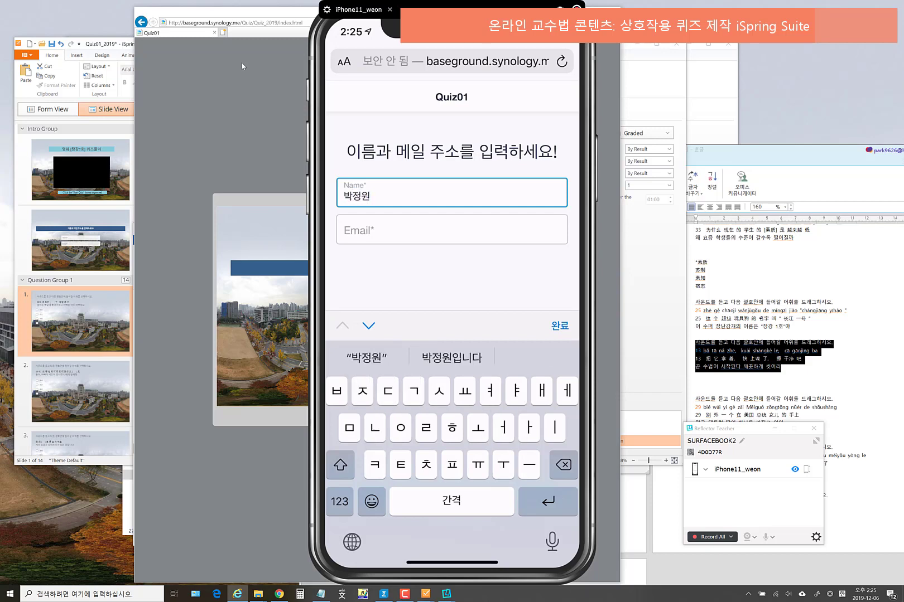
- Enter the participant's e-mail in English, remove its trailing space, and start the quiz
{"action": "left_click", "coordinate": [452, 230]}
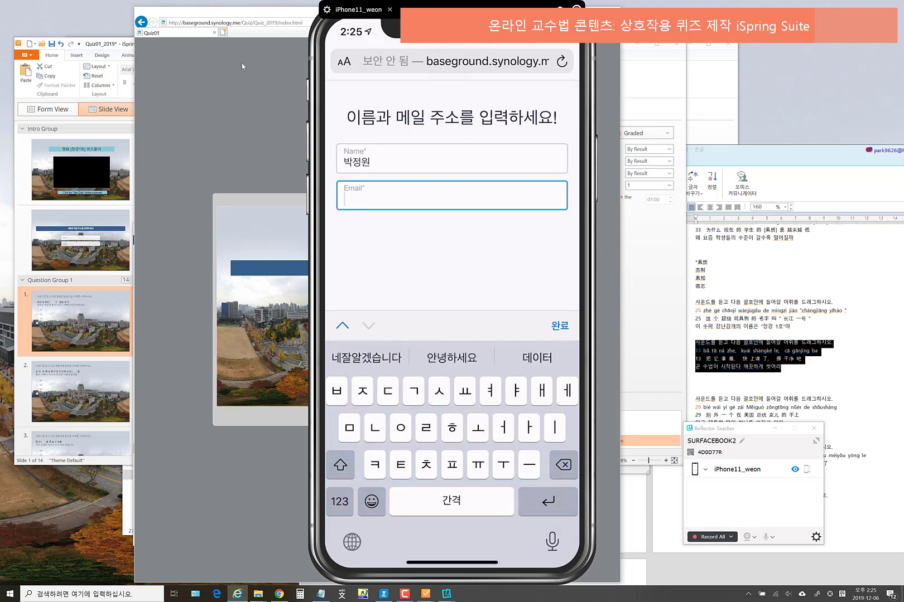
{"action": "left_click", "coordinate": [351, 542]}
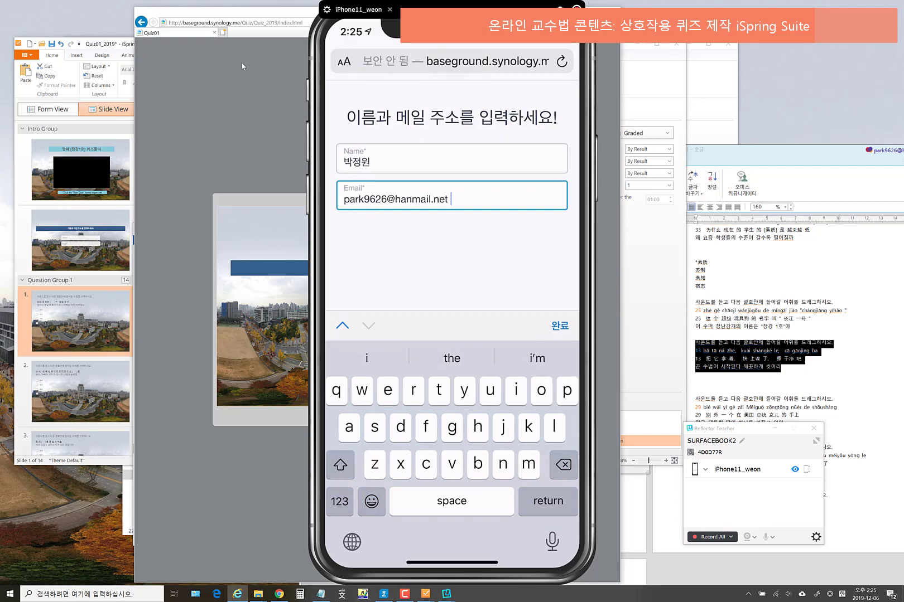
{"action": "left_click", "coordinate": [559, 325]}
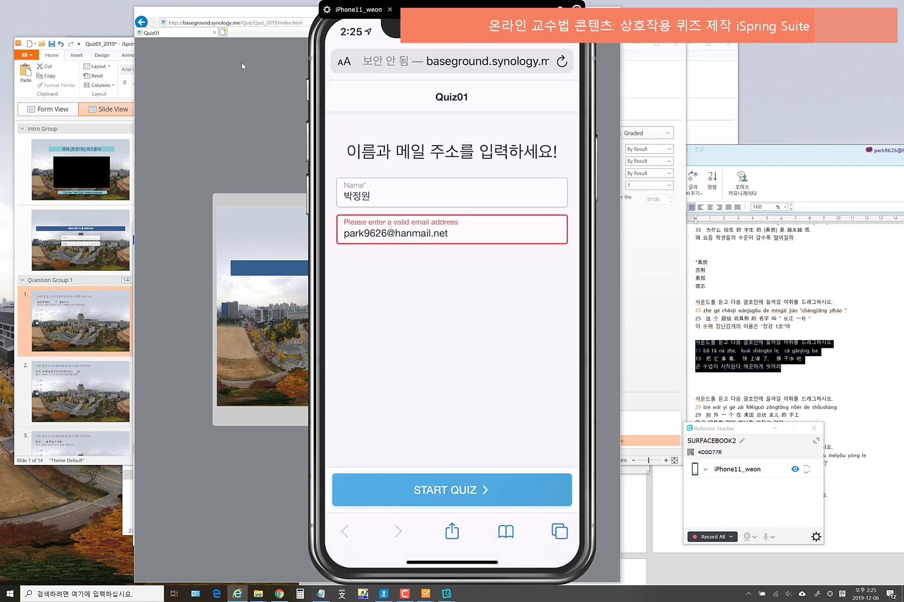
{"action": "left_click", "coordinate": [452, 230]}
{"action": "key", "text": "BackSpace"}
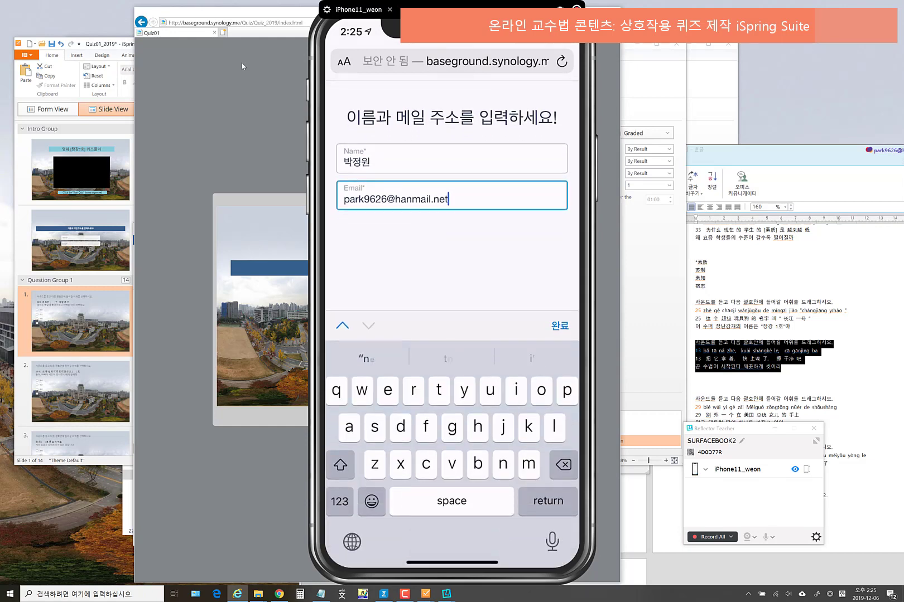
{"action": "left_click", "coordinate": [560, 325]}
{"action": "left_click", "coordinate": [452, 490]}
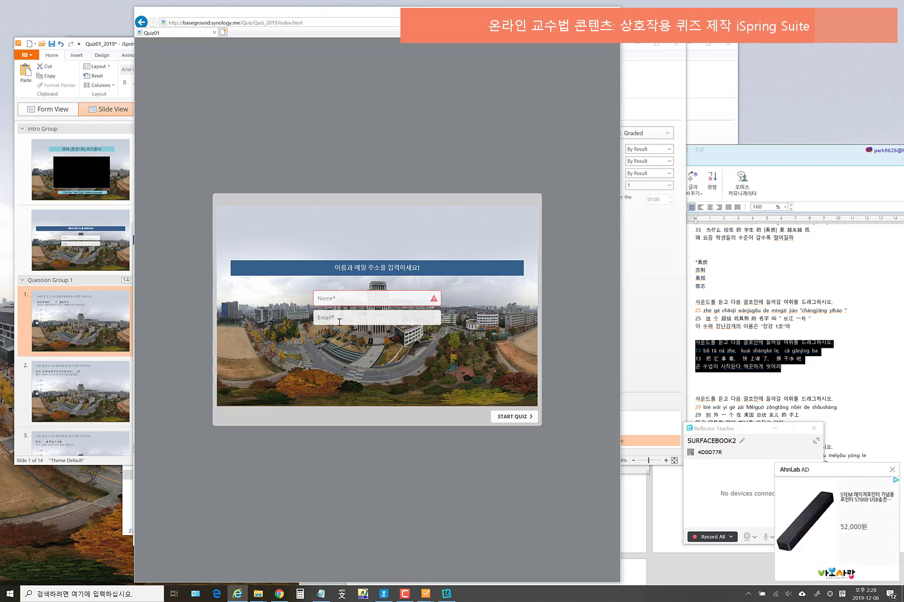
- Close the AhnLab ad, minimize the Hangul document, and close Reflector Teacher
{"action": "left_click", "coordinate": [892, 469]}
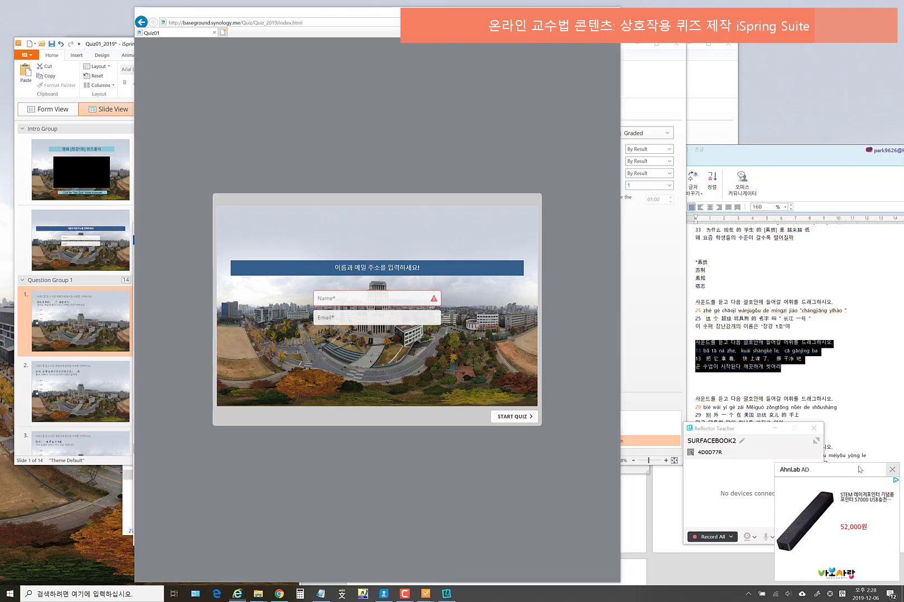
{"action": "scroll", "coordinate": [106, 386], "scroll_direction": "down", "scroll_amount": 5}
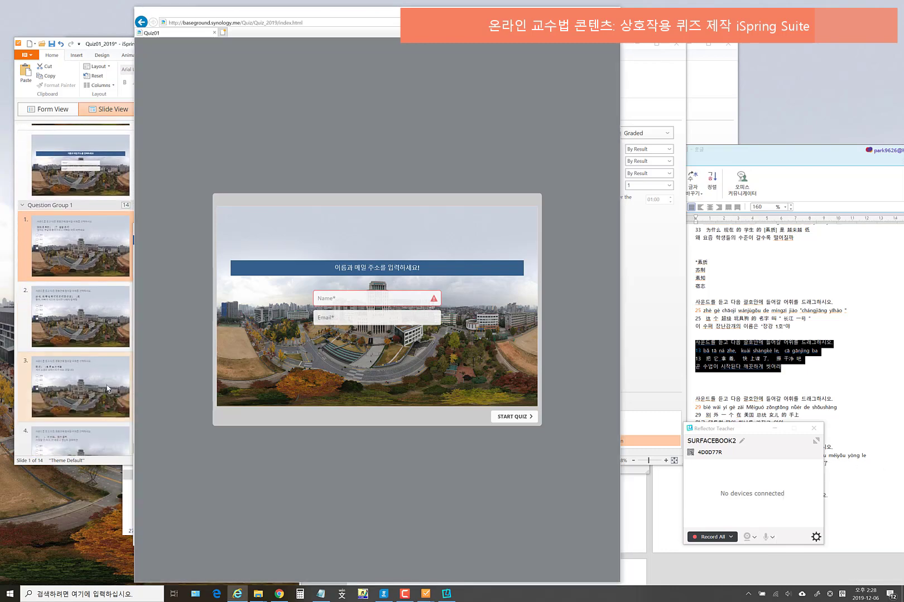
{"action": "scroll", "coordinate": [109, 384], "scroll_direction": "up", "scroll_amount": 6}
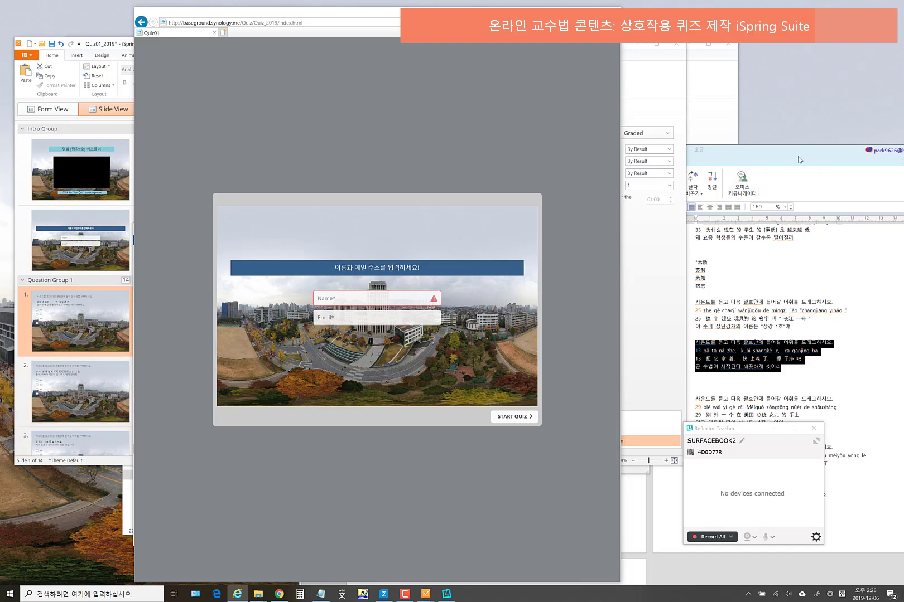
{"action": "left_click_drag", "start_coordinate": [797, 155], "coordinate": [523, 151]}
{"action": "left_click", "coordinate": [695, 146]}
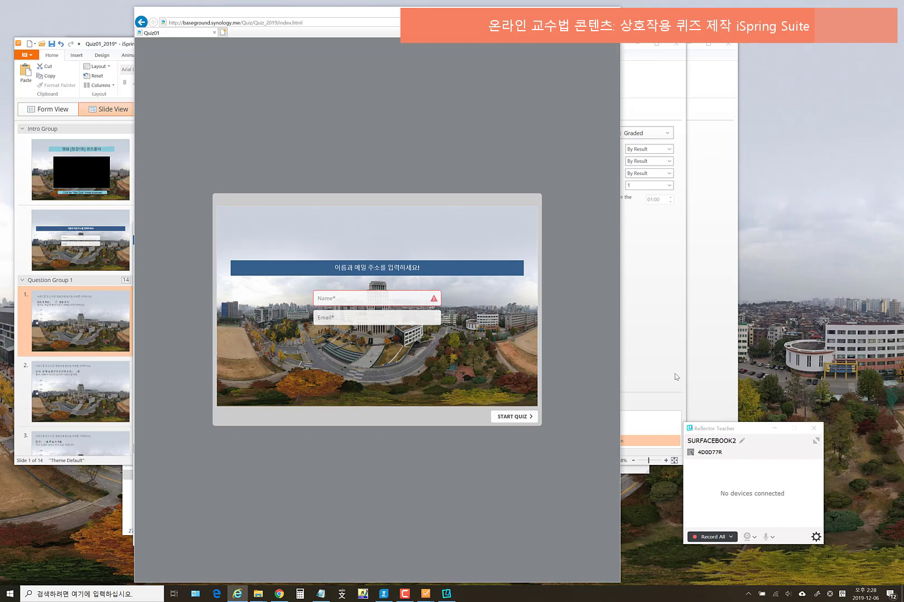
{"action": "left_click", "coordinate": [813, 429]}
- Minimize the Quiz01 editor, close Notepad without saving, and bring Untitled Quiz forward
{"action": "left_click", "coordinate": [670, 346]}
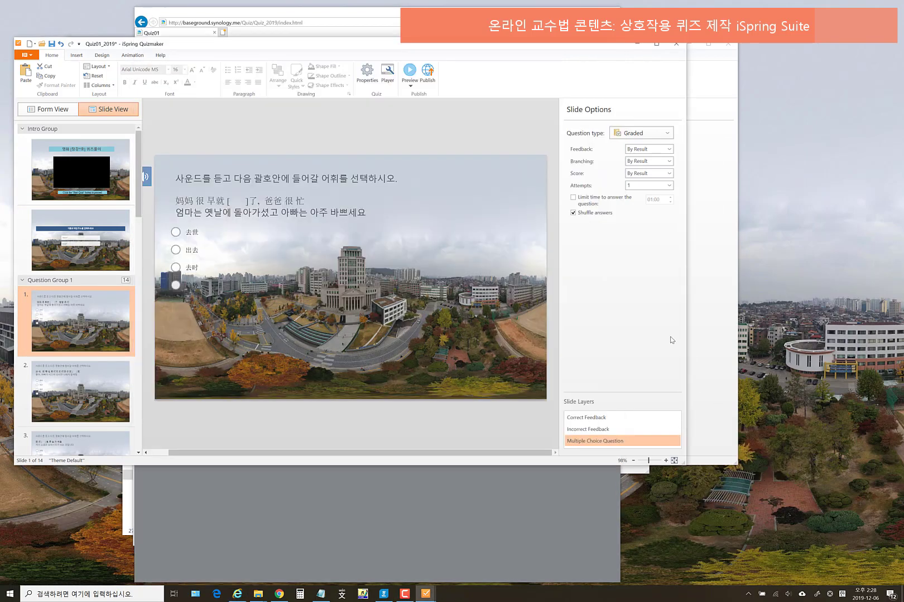
{"action": "left_click", "coordinate": [642, 48]}
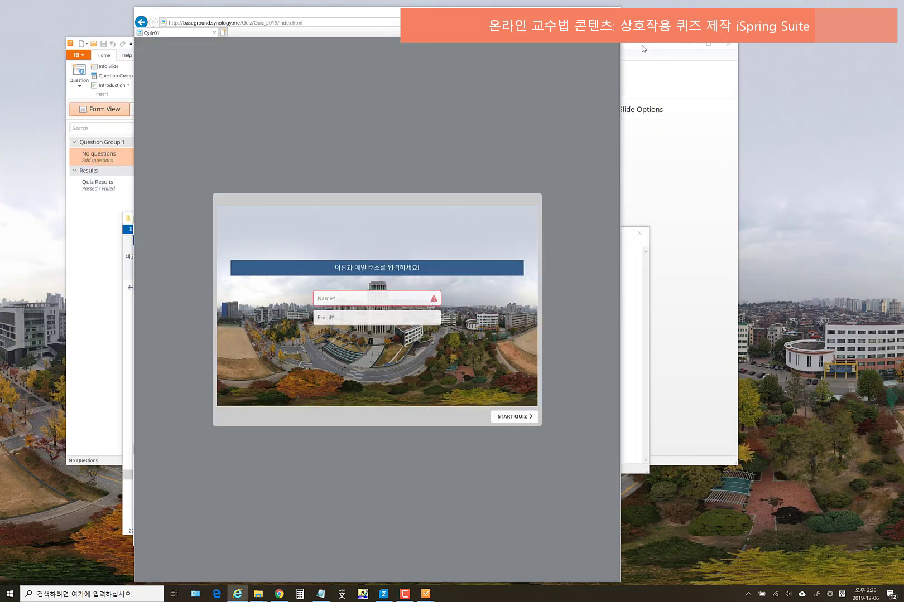
{"action": "left_click", "coordinate": [635, 270]}
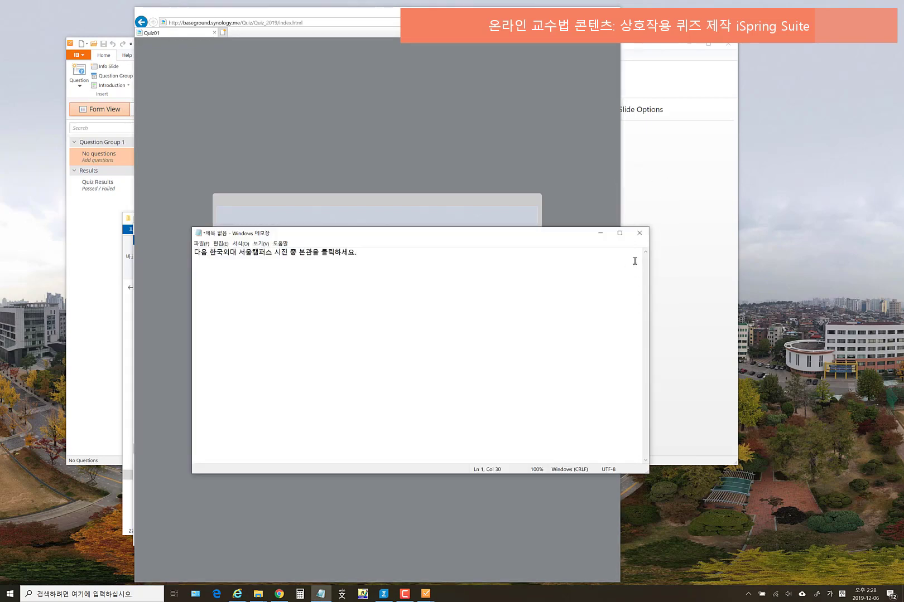
{"action": "left_click", "coordinate": [640, 234]}
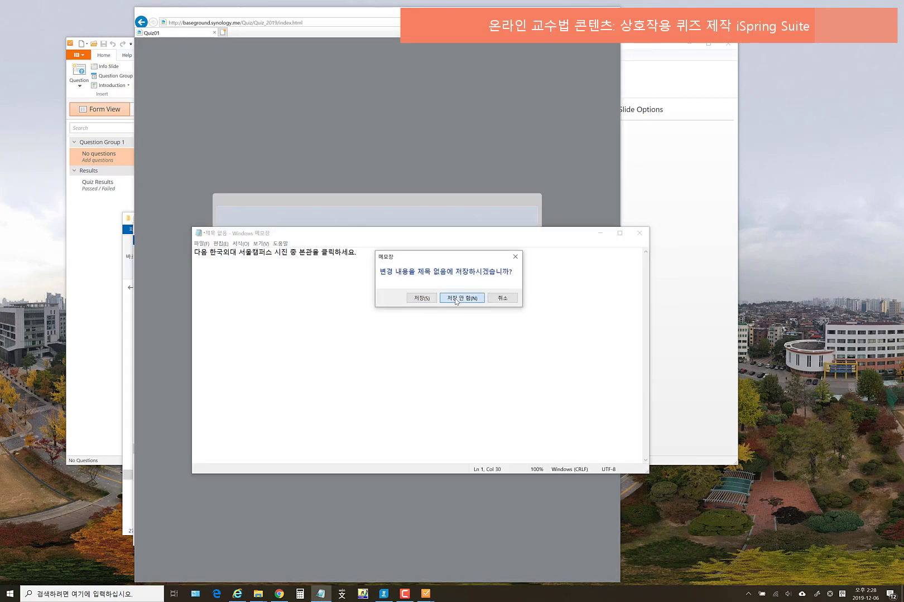
{"action": "left_click", "coordinate": [456, 300]}
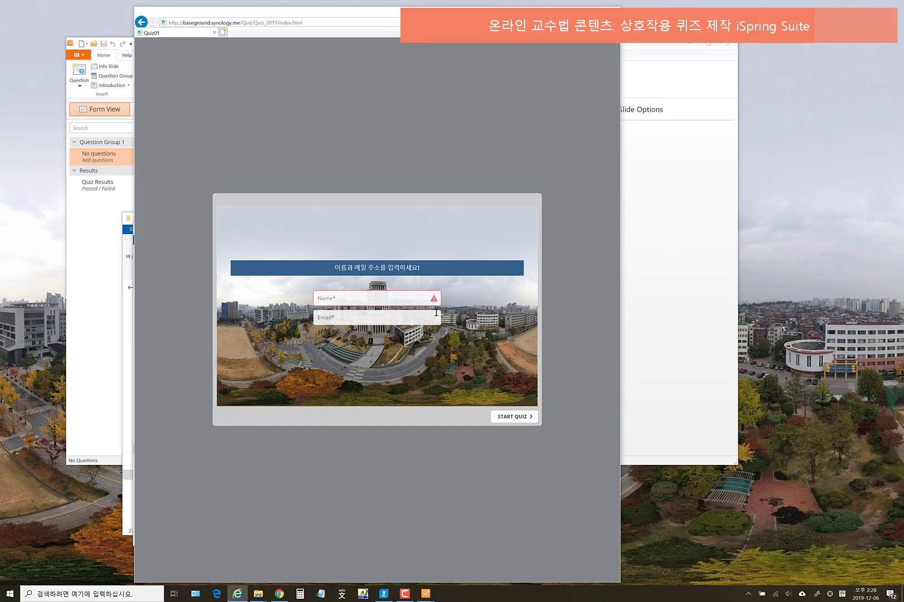
{"action": "left_click", "coordinate": [355, 322]}
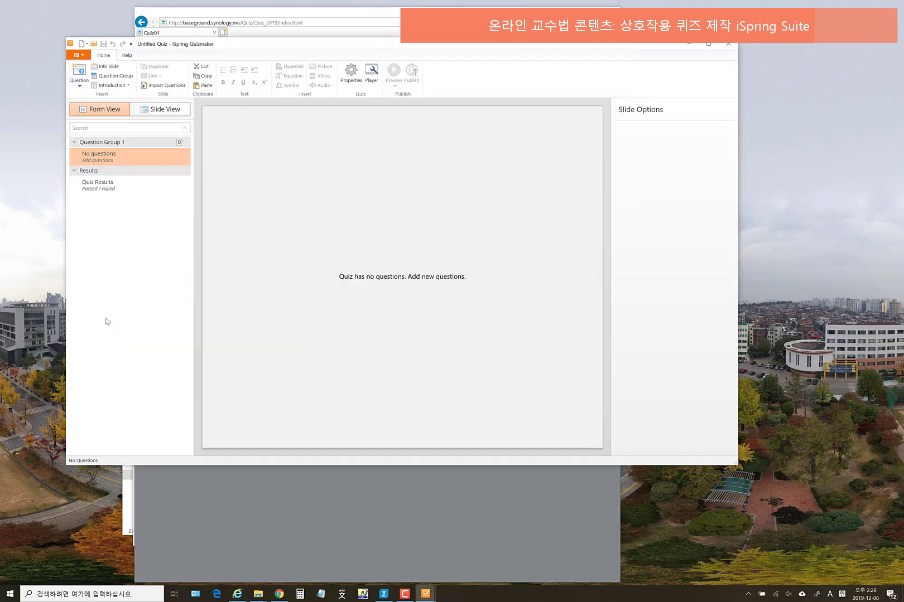
- Add an Essay question to the Untitled Quiz
{"action": "left_click", "coordinate": [106, 323]}
{"action": "left_click", "coordinate": [80, 85]}
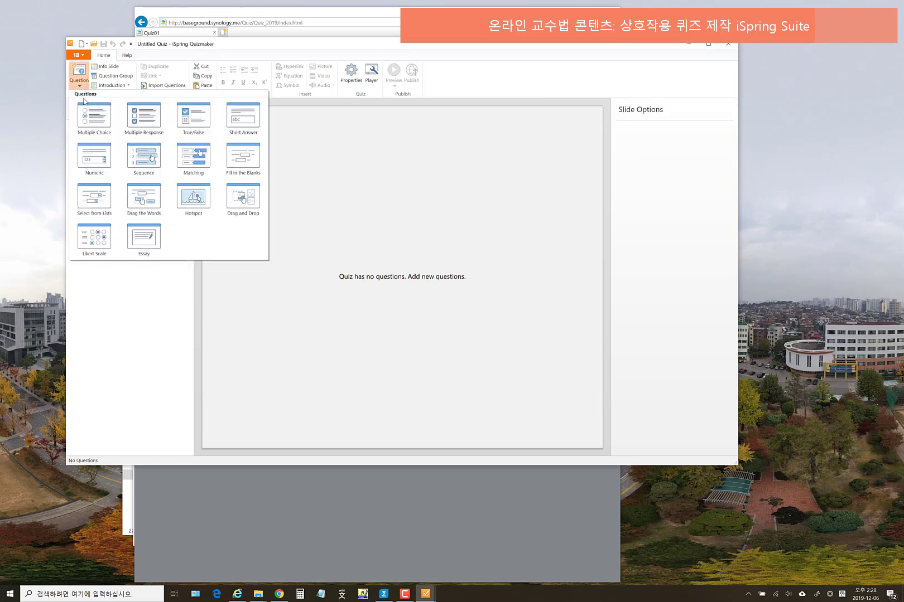
{"action": "left_click", "coordinate": [145, 240]}
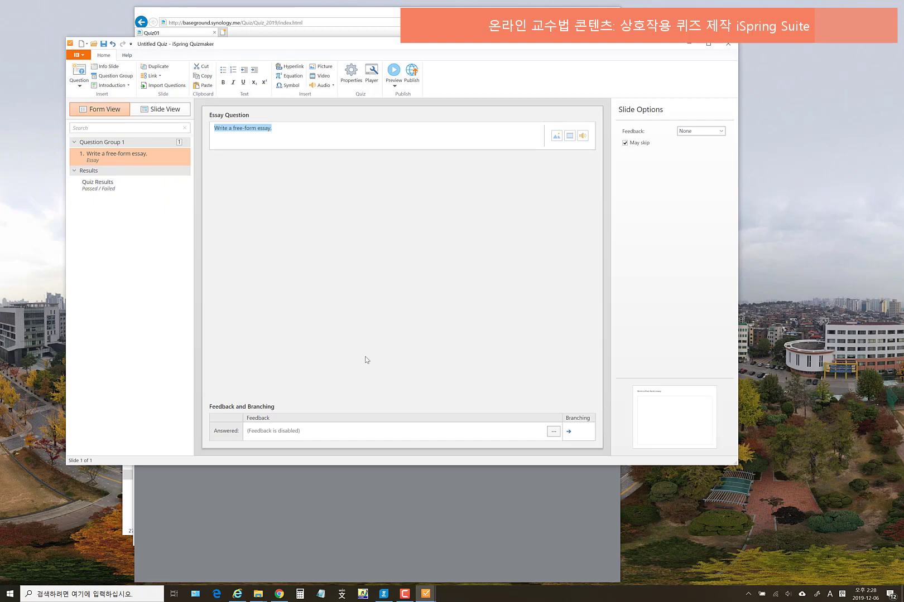
{"action": "left_click", "coordinate": [80, 88]}
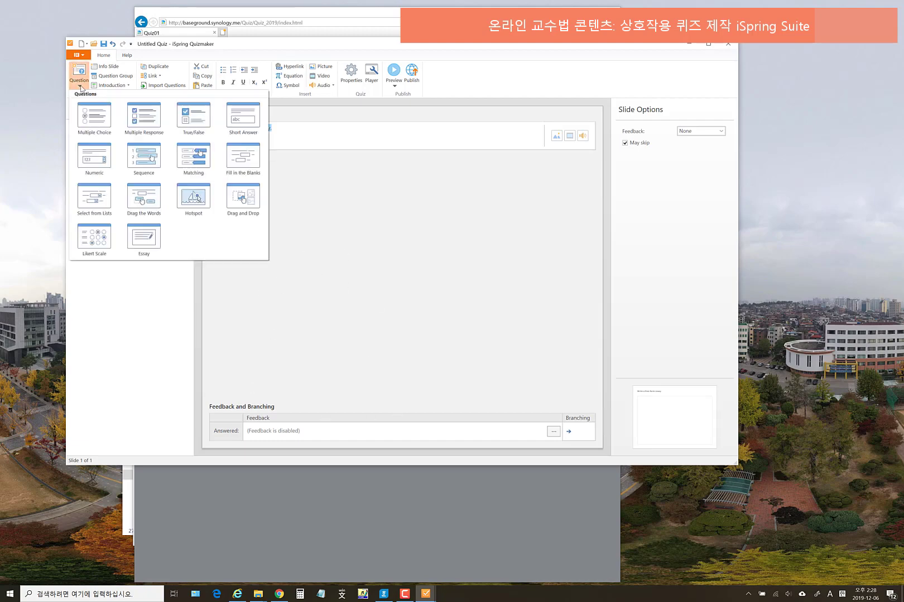
{"action": "left_click", "coordinate": [138, 330]}
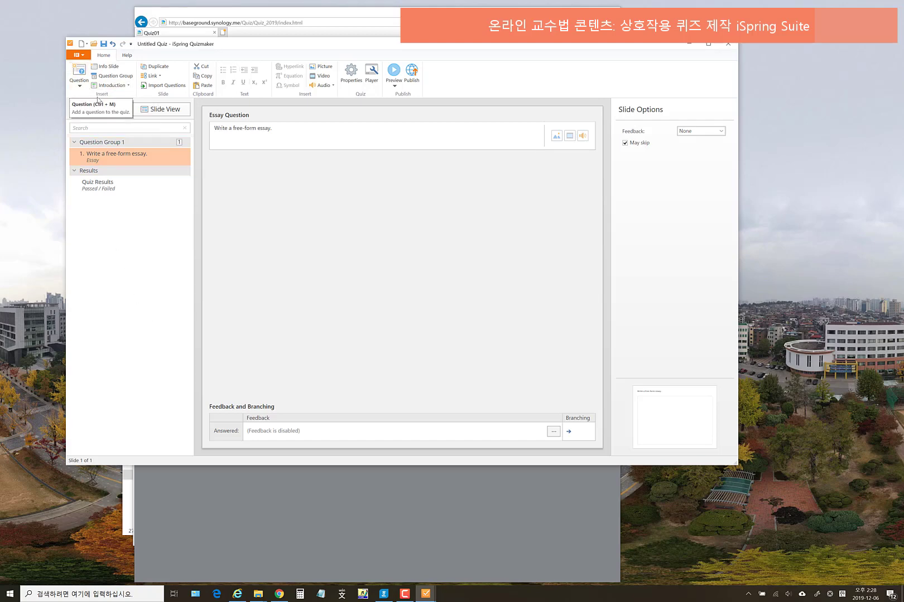
- Start a new Survey and choose Don't Save to discard the unsaved quiz
{"action": "left_click", "coordinate": [86, 44]}
{"action": "left_click", "coordinate": [99, 85]}
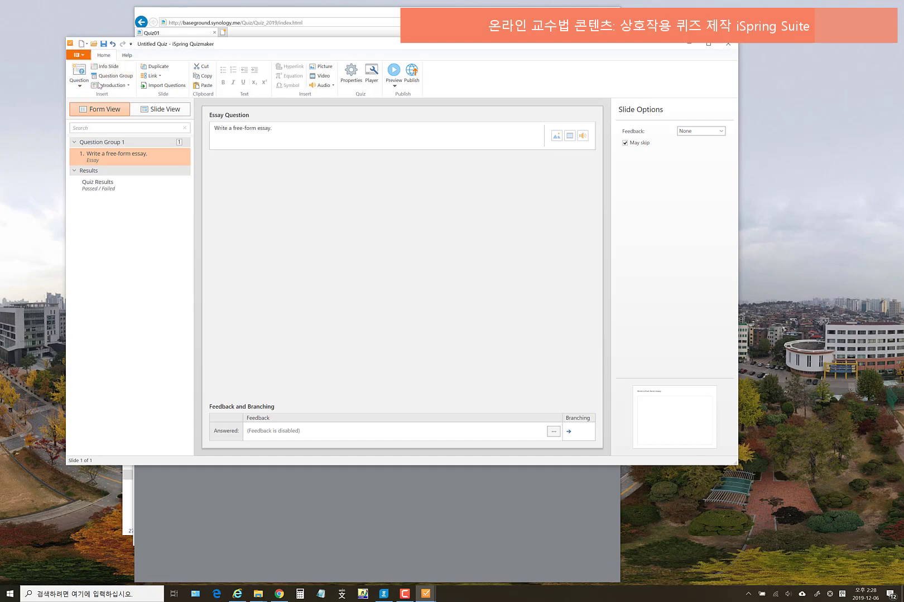
{"action": "left_click", "coordinate": [426, 257]}
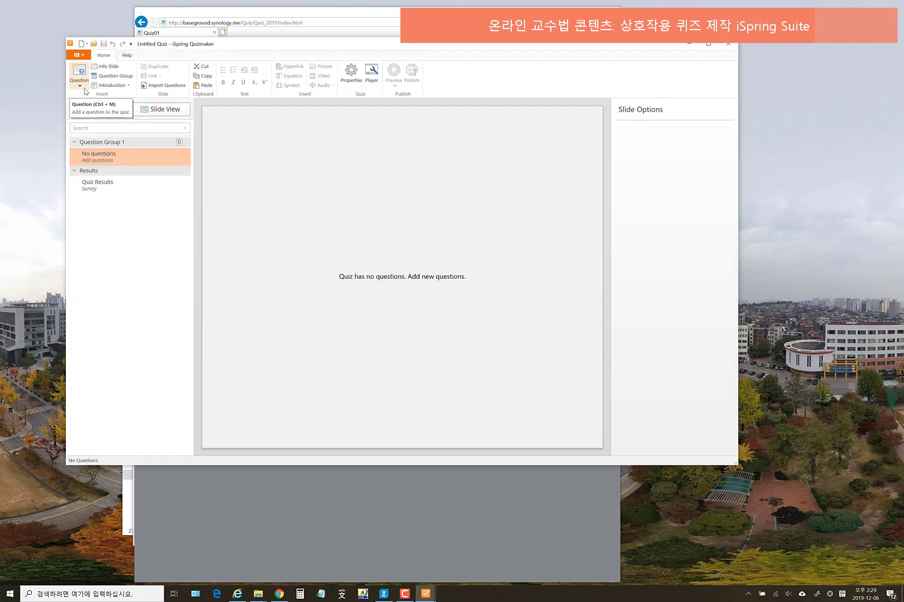
- Show the empty survey in Slide View, with its 'Thank you for completing this survey.' results slide
{"action": "left_click", "coordinate": [80, 88]}
{"action": "left_click", "coordinate": [392, 179]}
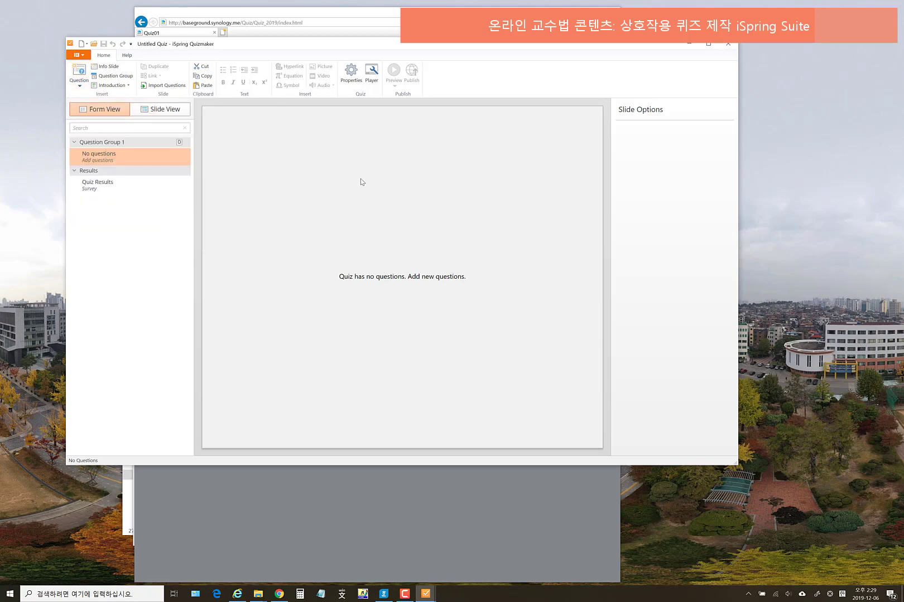
{"action": "left_click", "coordinate": [163, 115]}
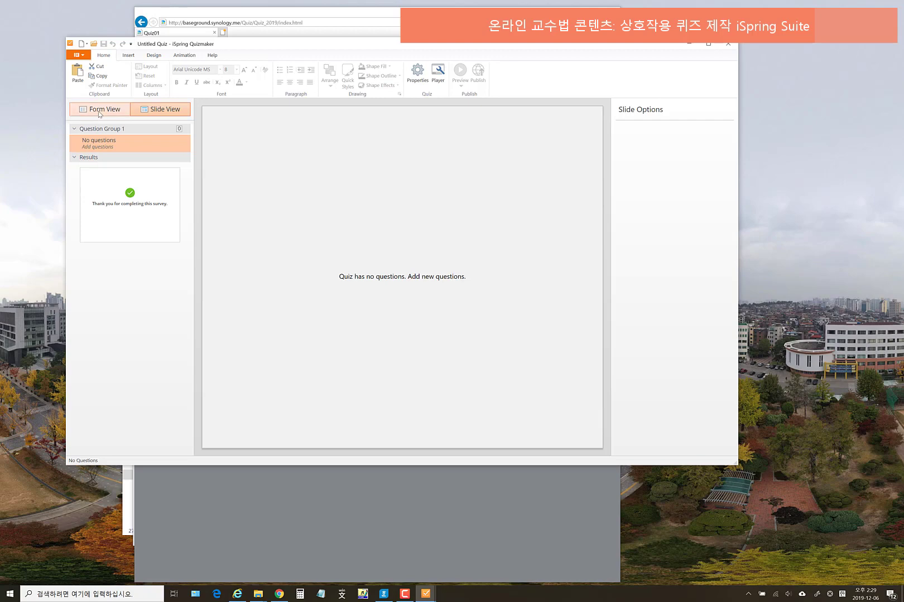
{"action": "left_click", "coordinate": [99, 114]}
{"action": "left_click", "coordinate": [183, 111]}
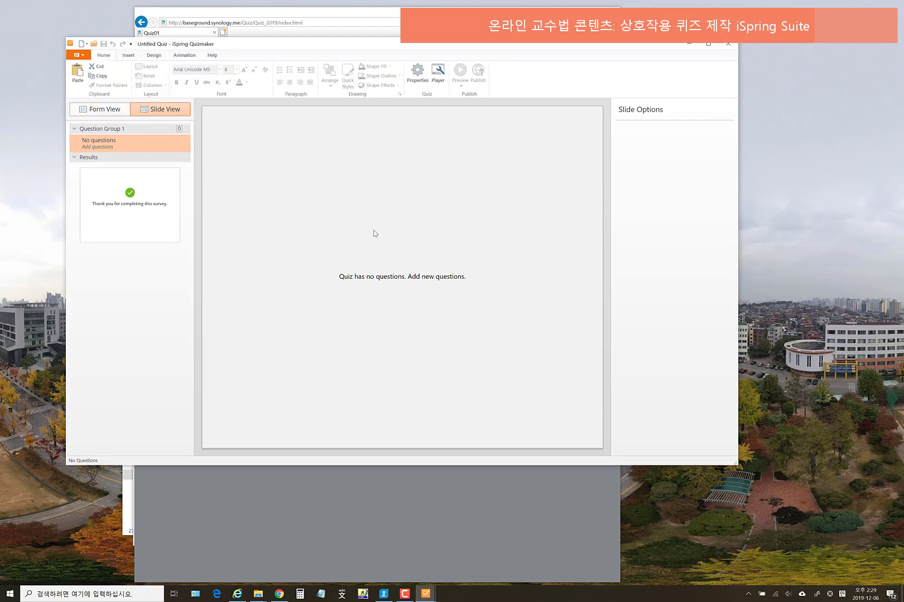